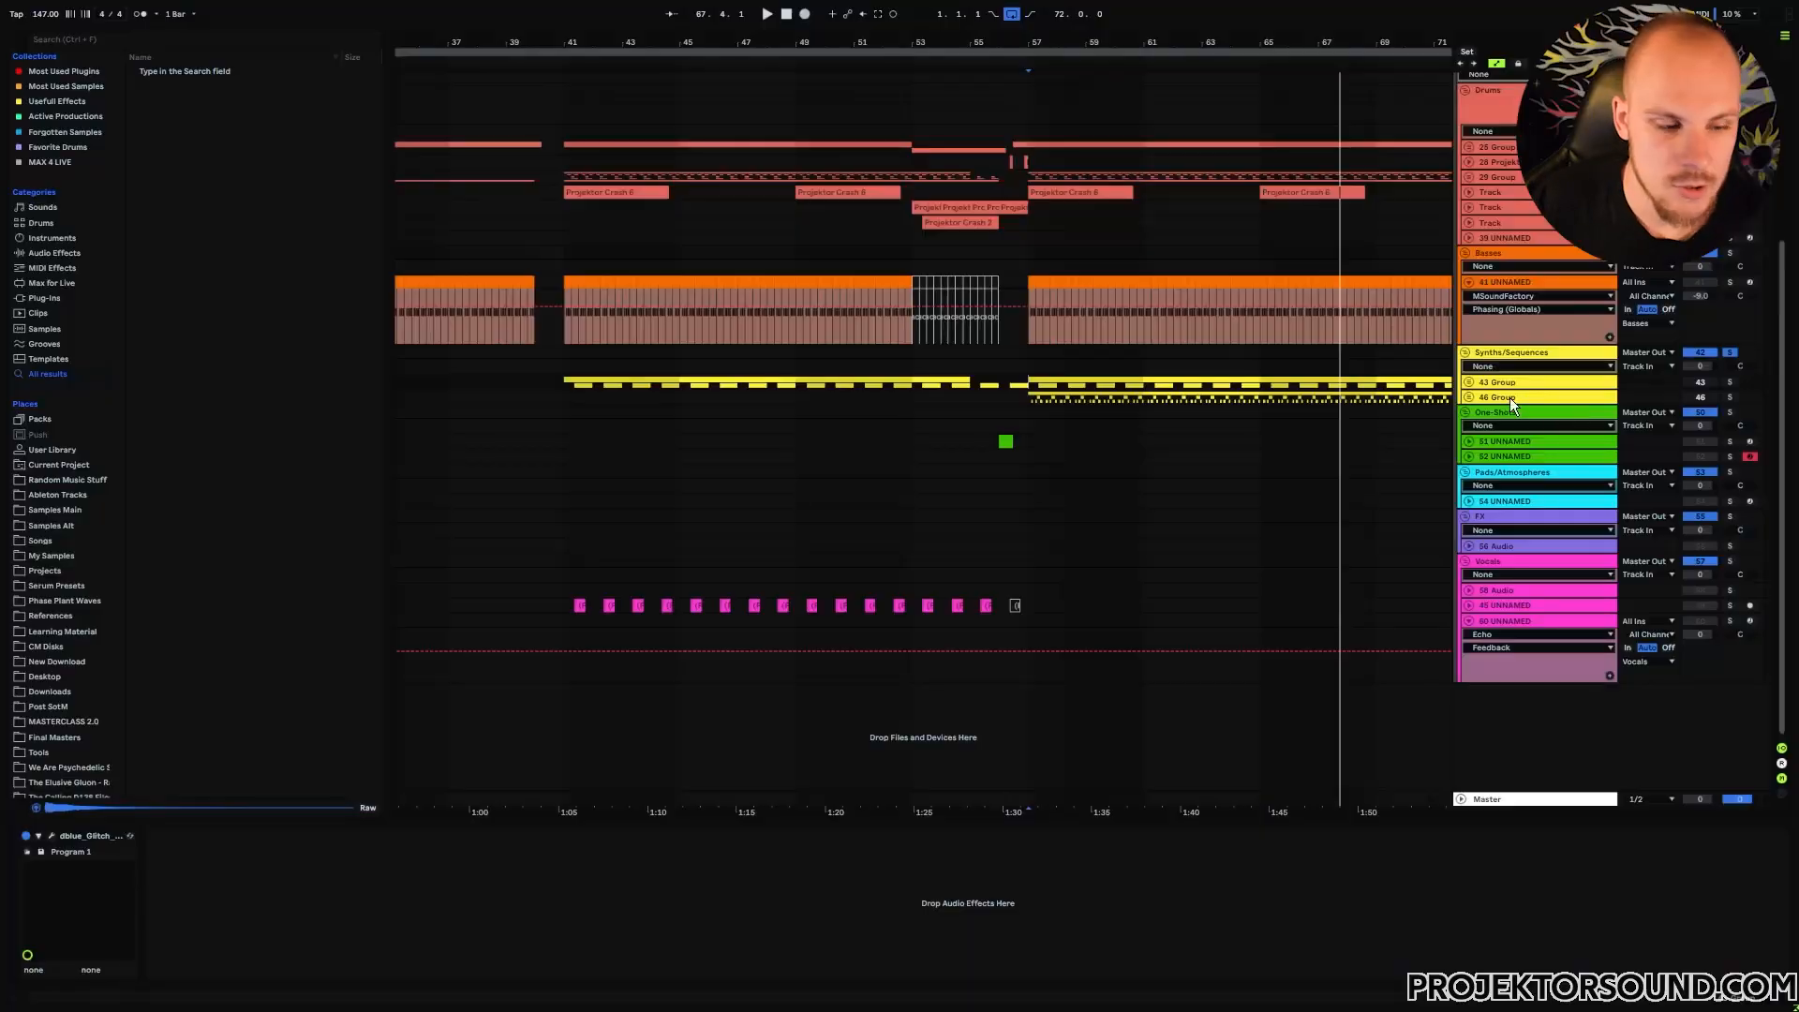
- Insert a new MIDI track below the 46 Group and create an empty one-bar clip on it from bar 41 to 42
click(1507, 395)
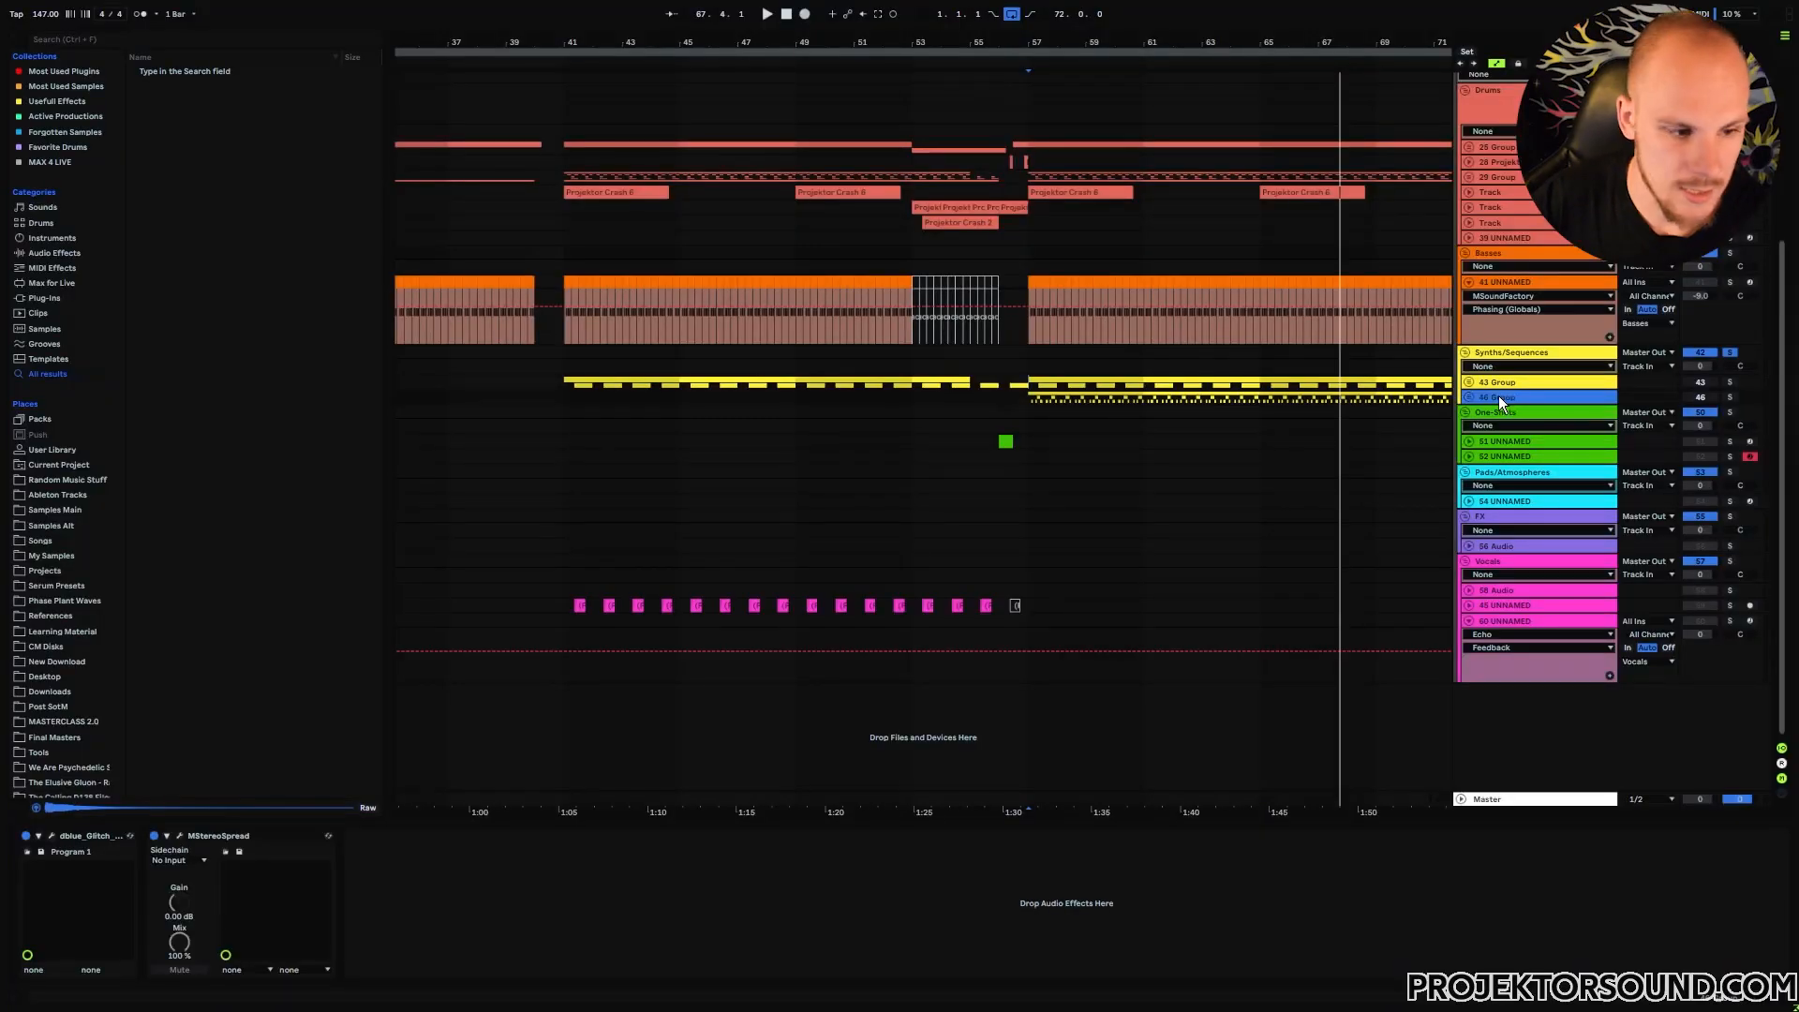
key(ctrl+shift+t)
click(587, 444)
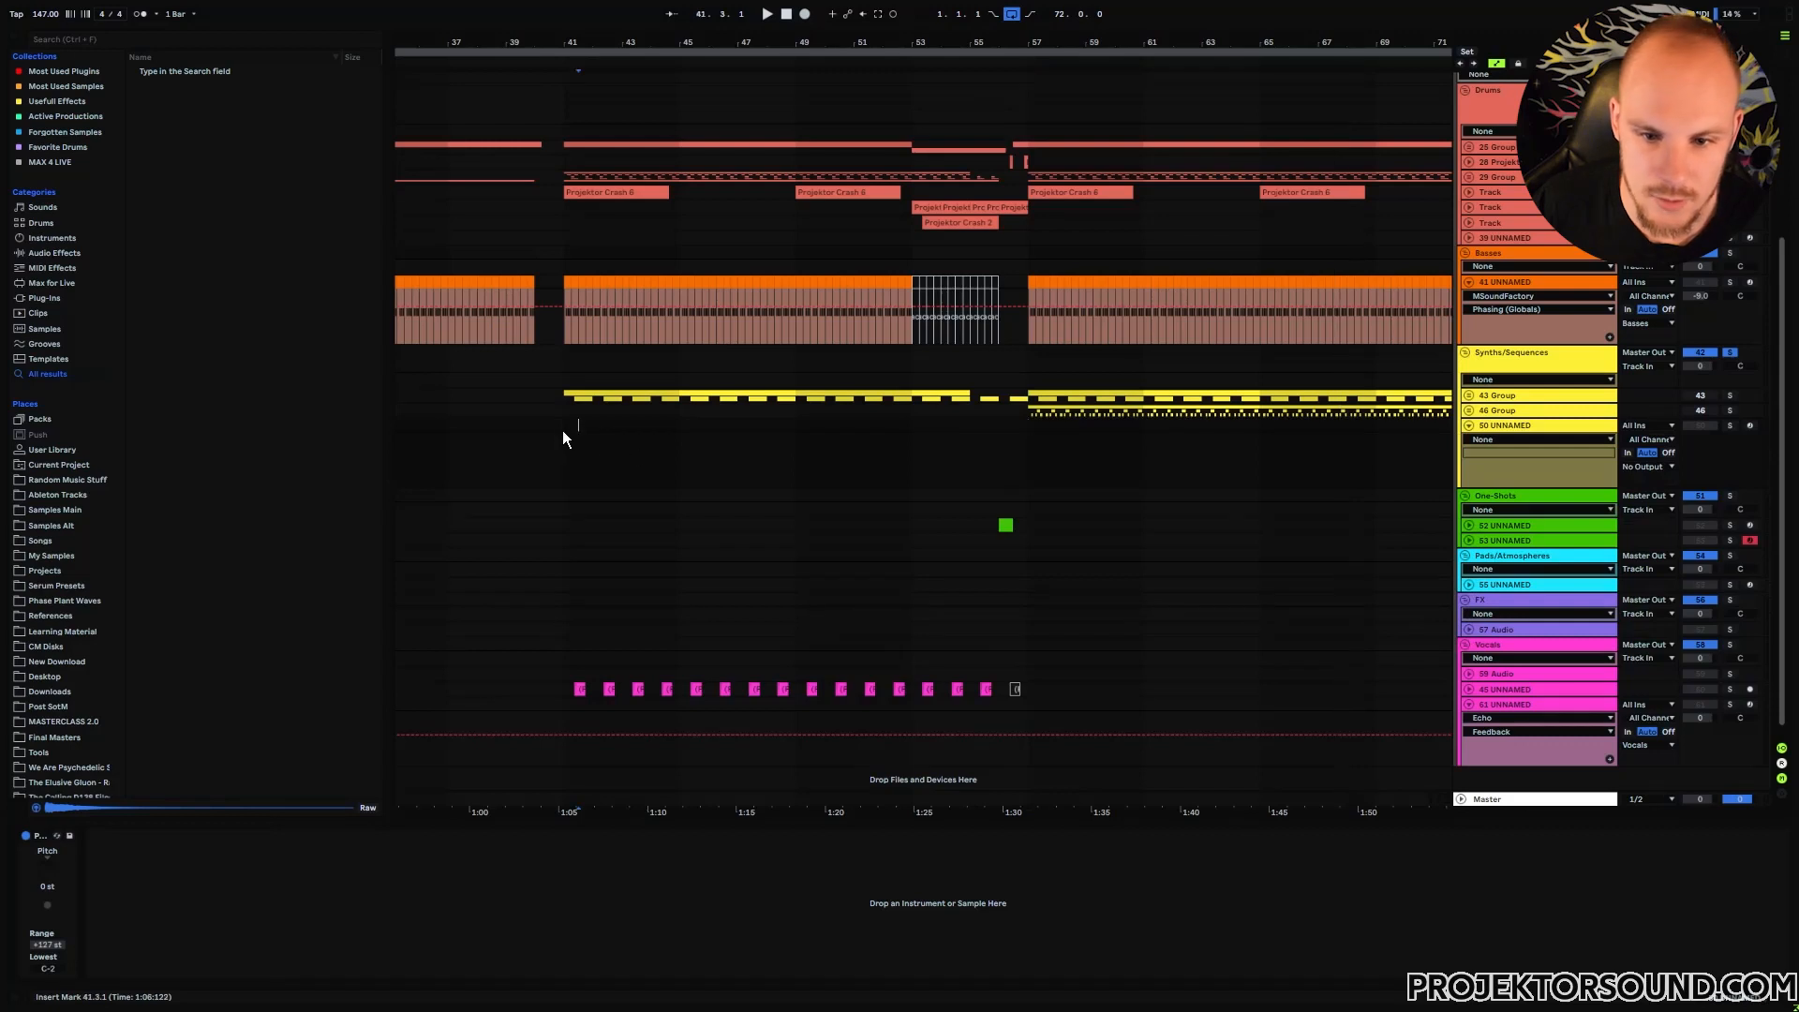
drag(570, 38, 672, 150)
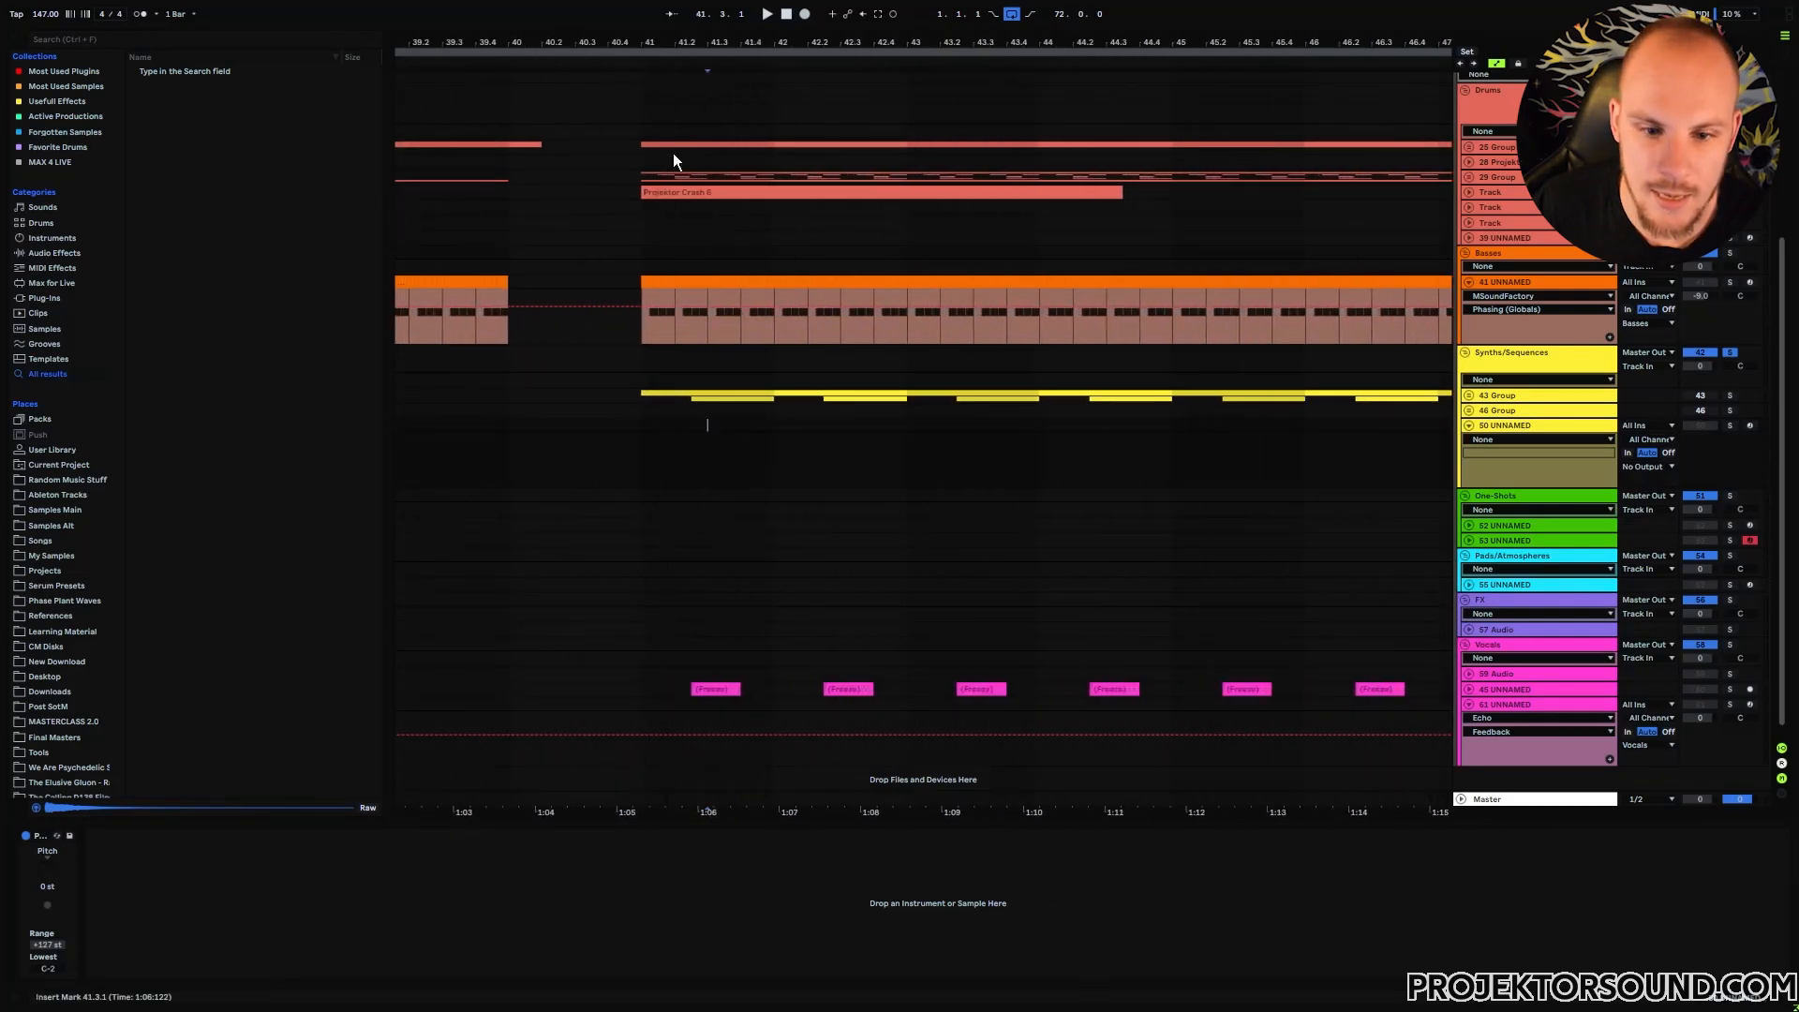
drag(643, 428, 780, 431)
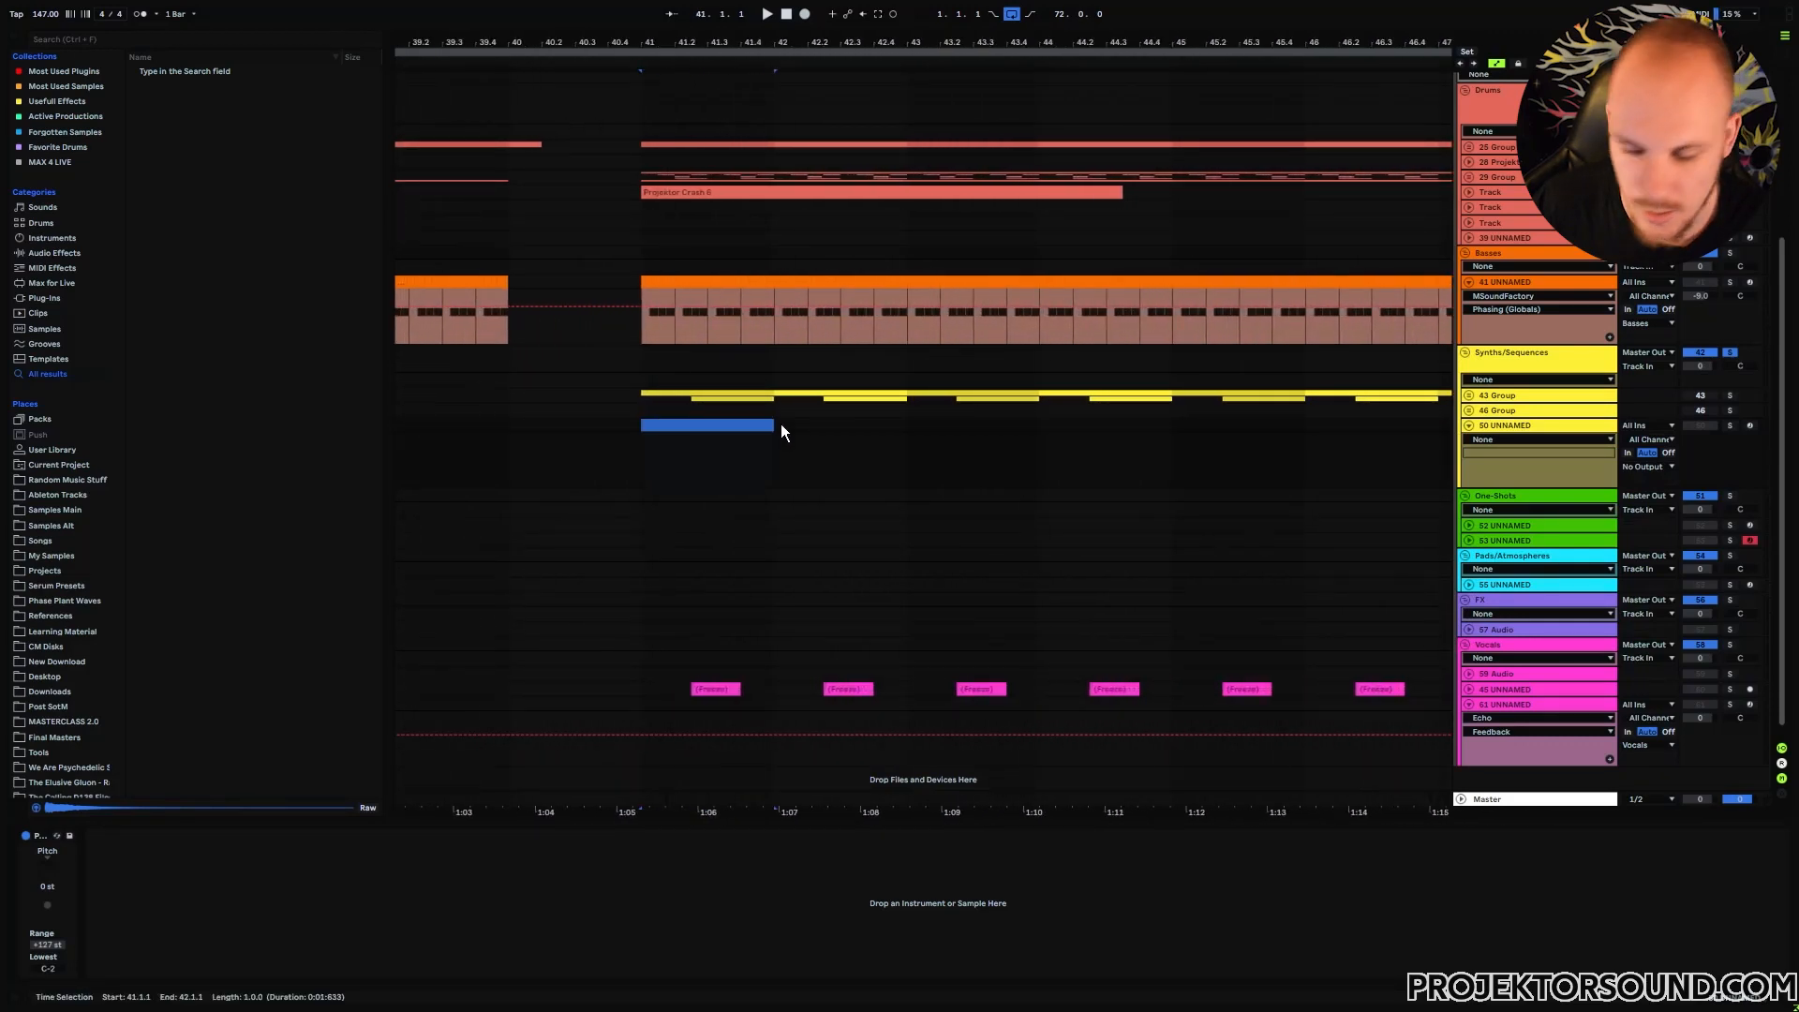
key(ctrl+shift+m)
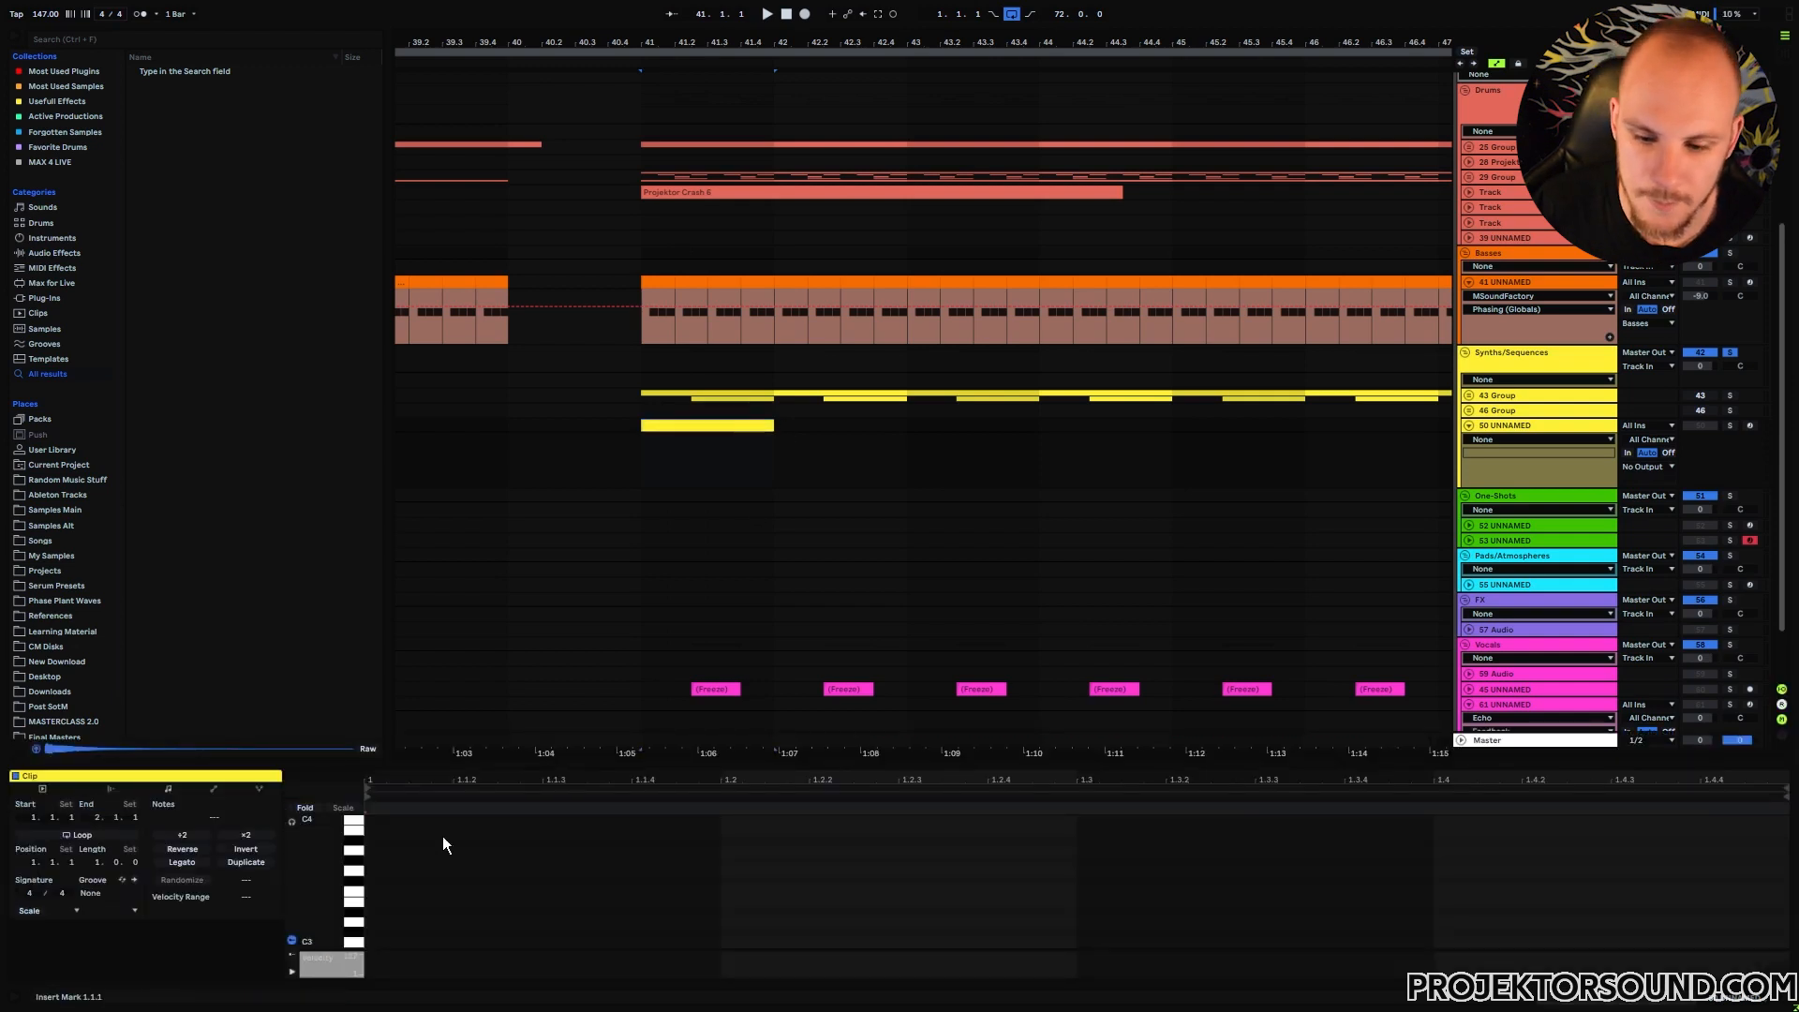
- Check the bass clip's note, and draw sixteenth A#3 notes at 1.1.1, 1.1.4 and 1.2.3 in the new clip
click(665, 285)
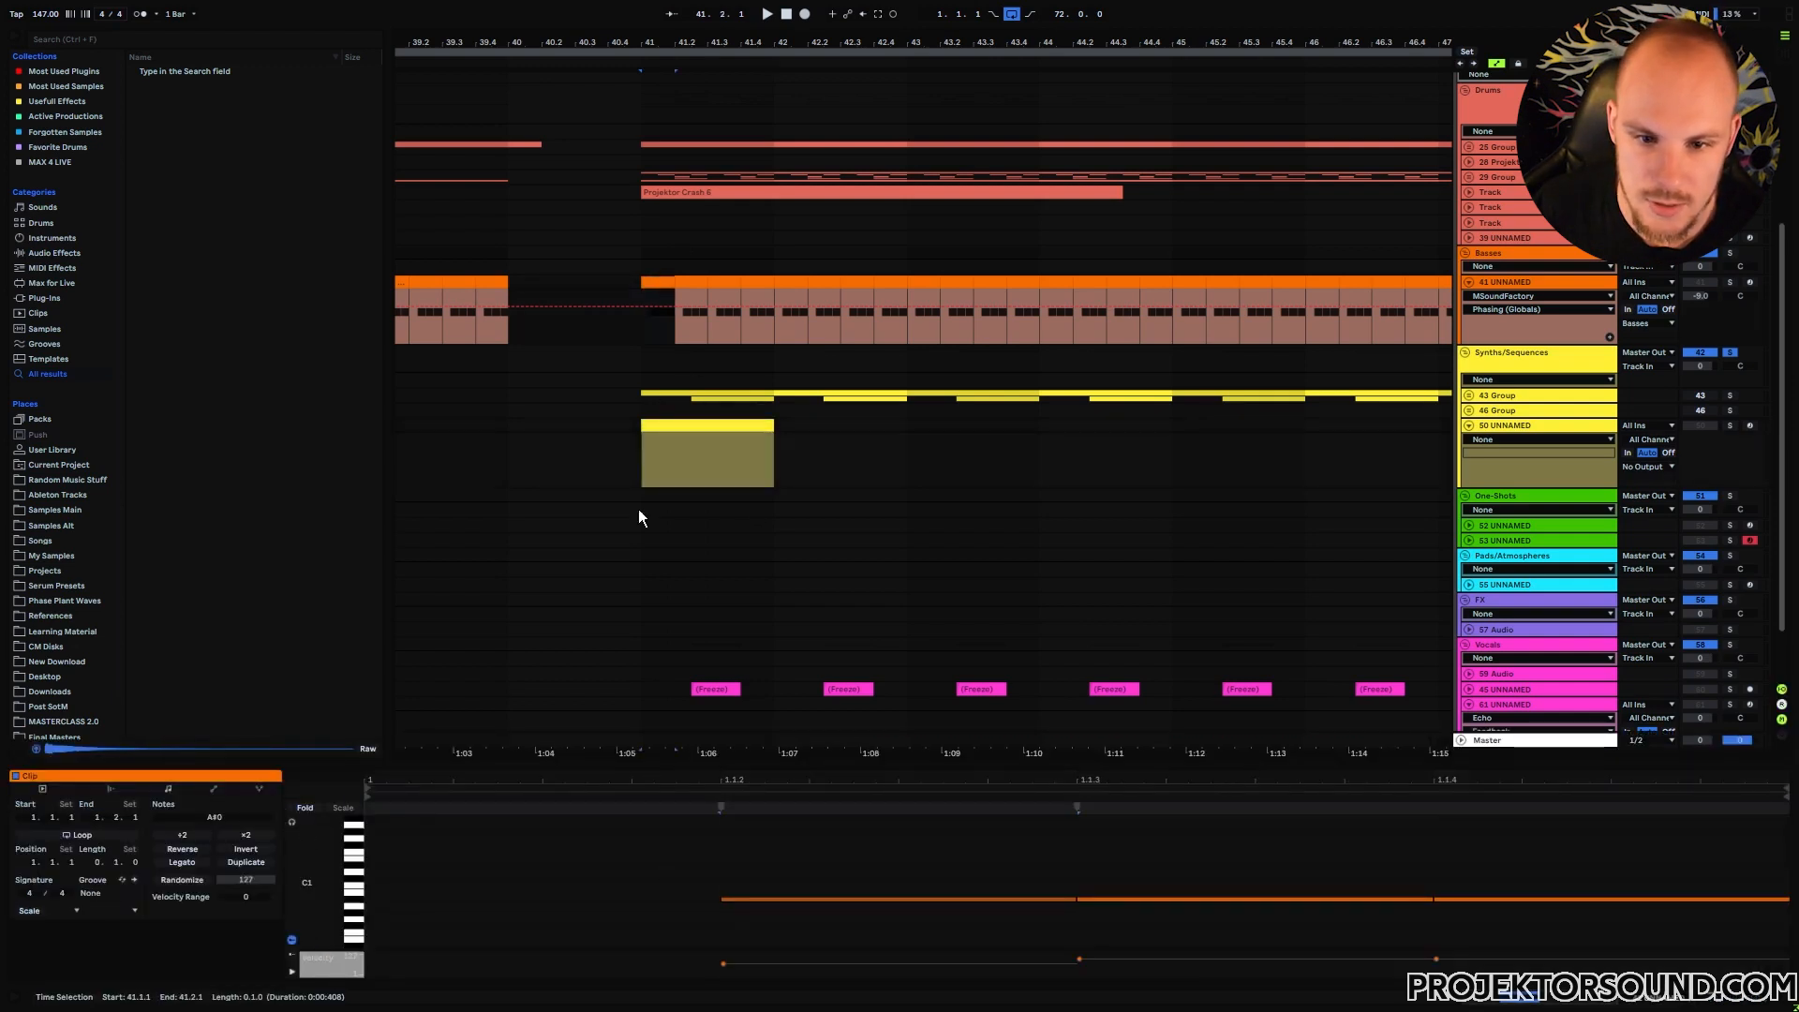
click(731, 424)
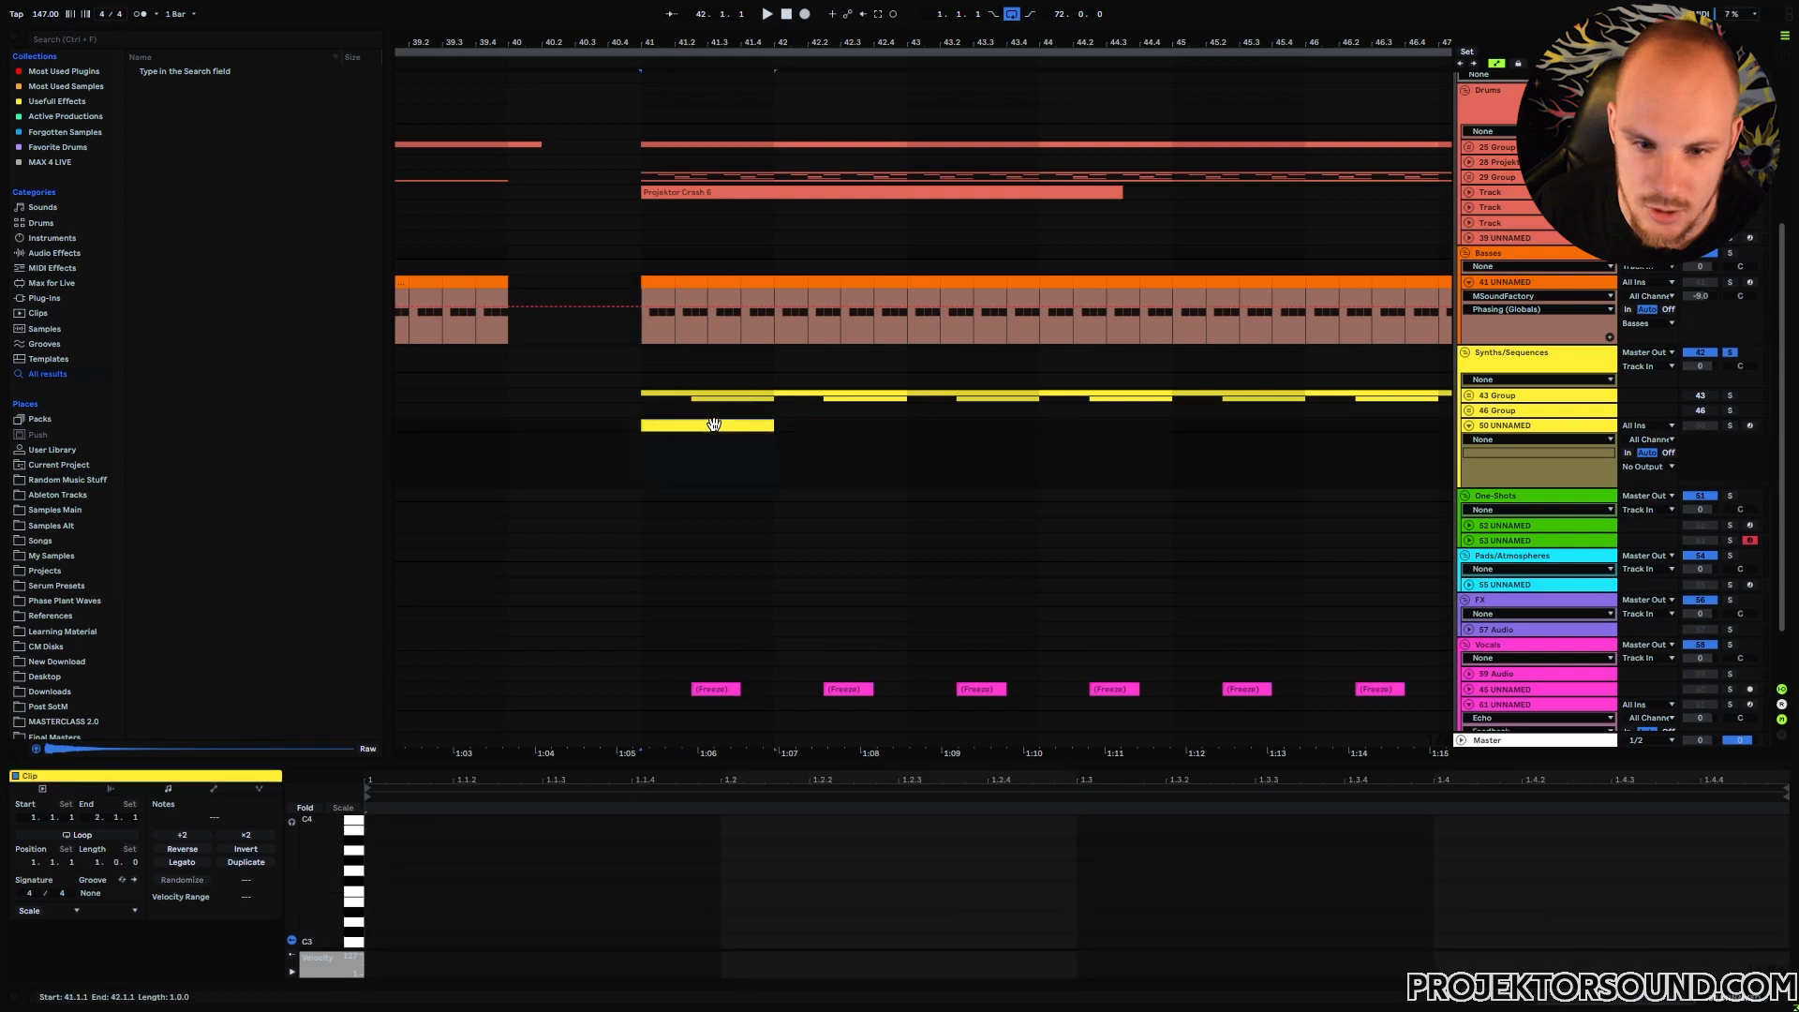
double_click(409, 840)
shift+click(632, 858)
key(ctrl+d)
key(ctrl+d)
key(space)
drag(1077, 838, 427, 881)
- Solo the new MIDI track, load Serum_x64 on it, start playback and close the plug-in window
click(1729, 425)
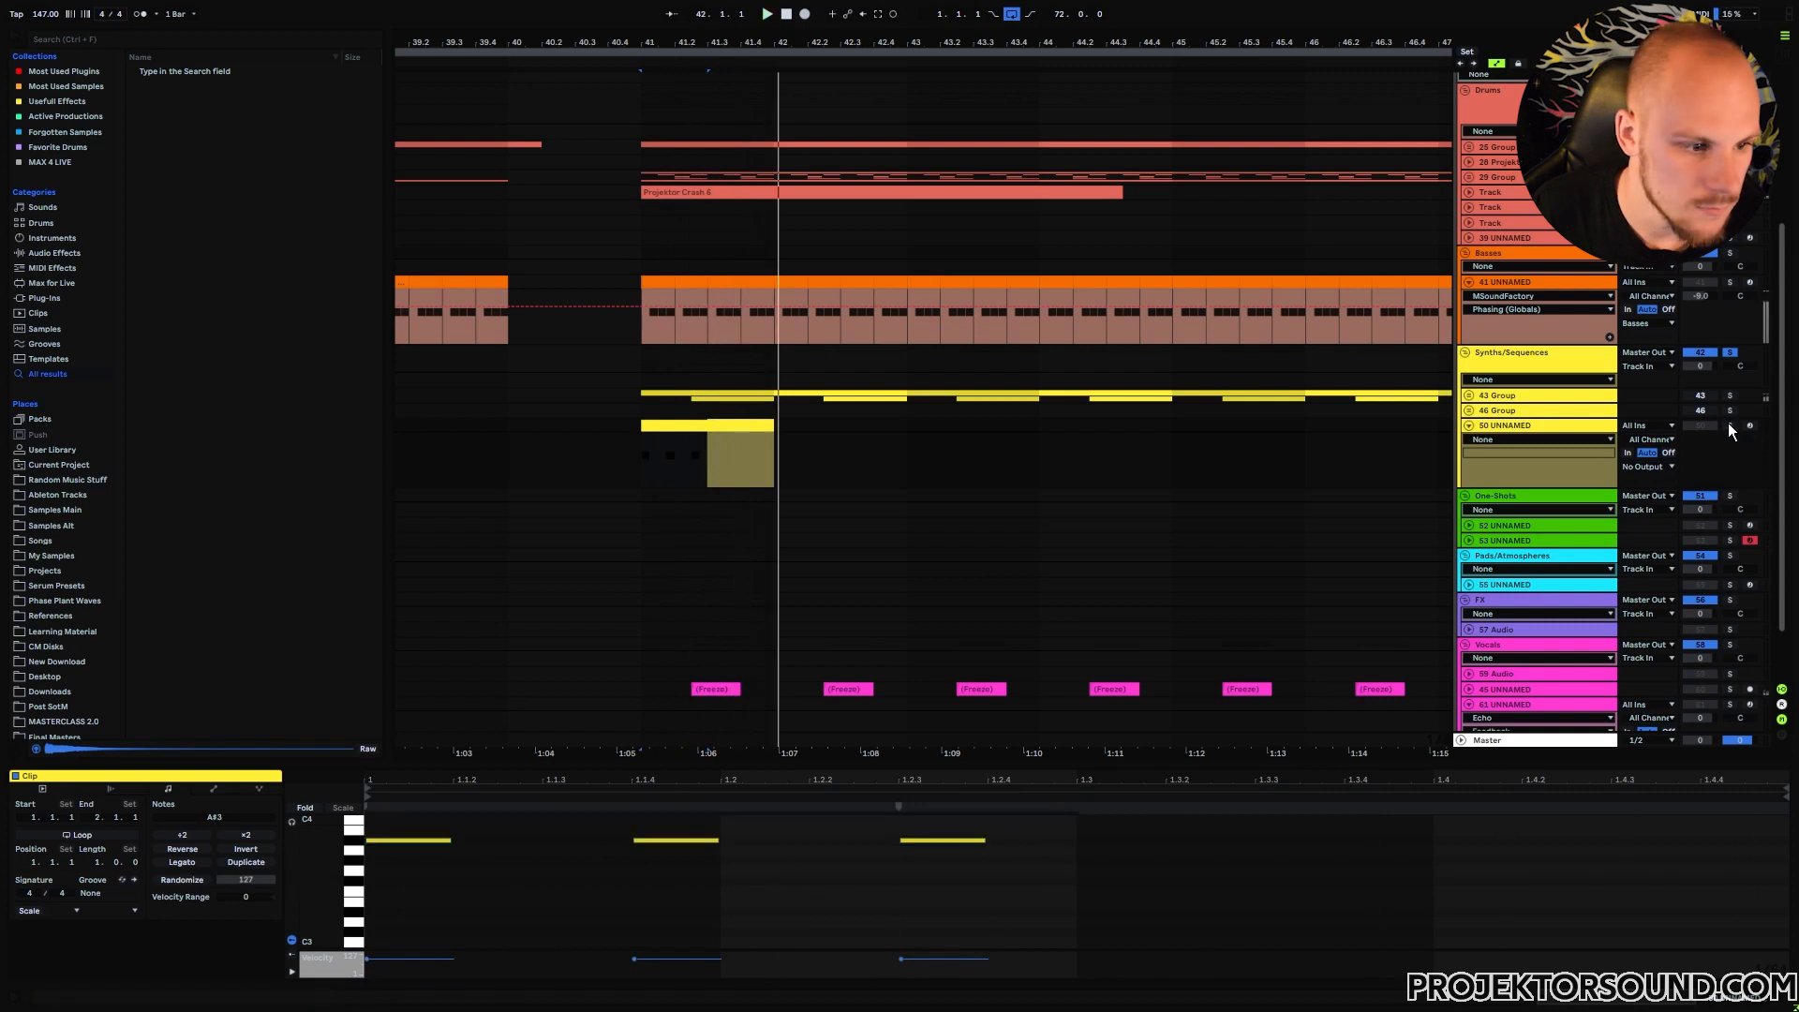
right_click(820, 441)
right_click(821, 442)
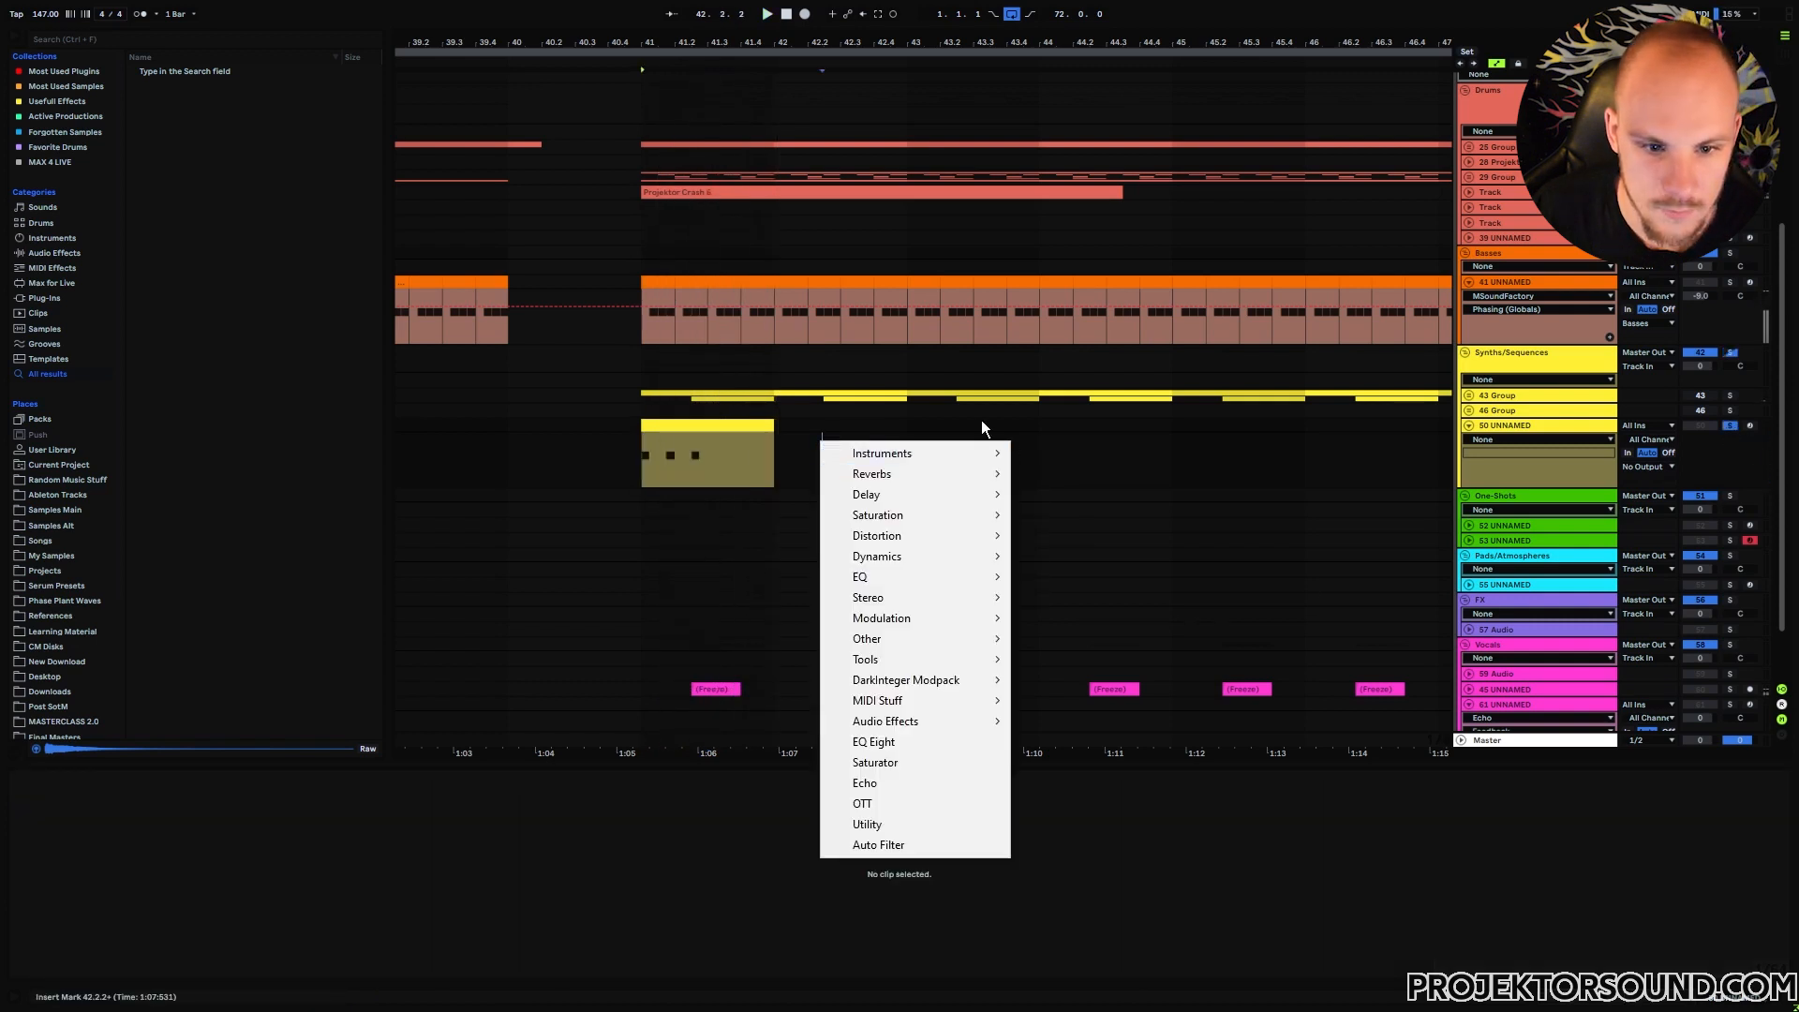
mouse_move(955, 453)
click(1120, 454)
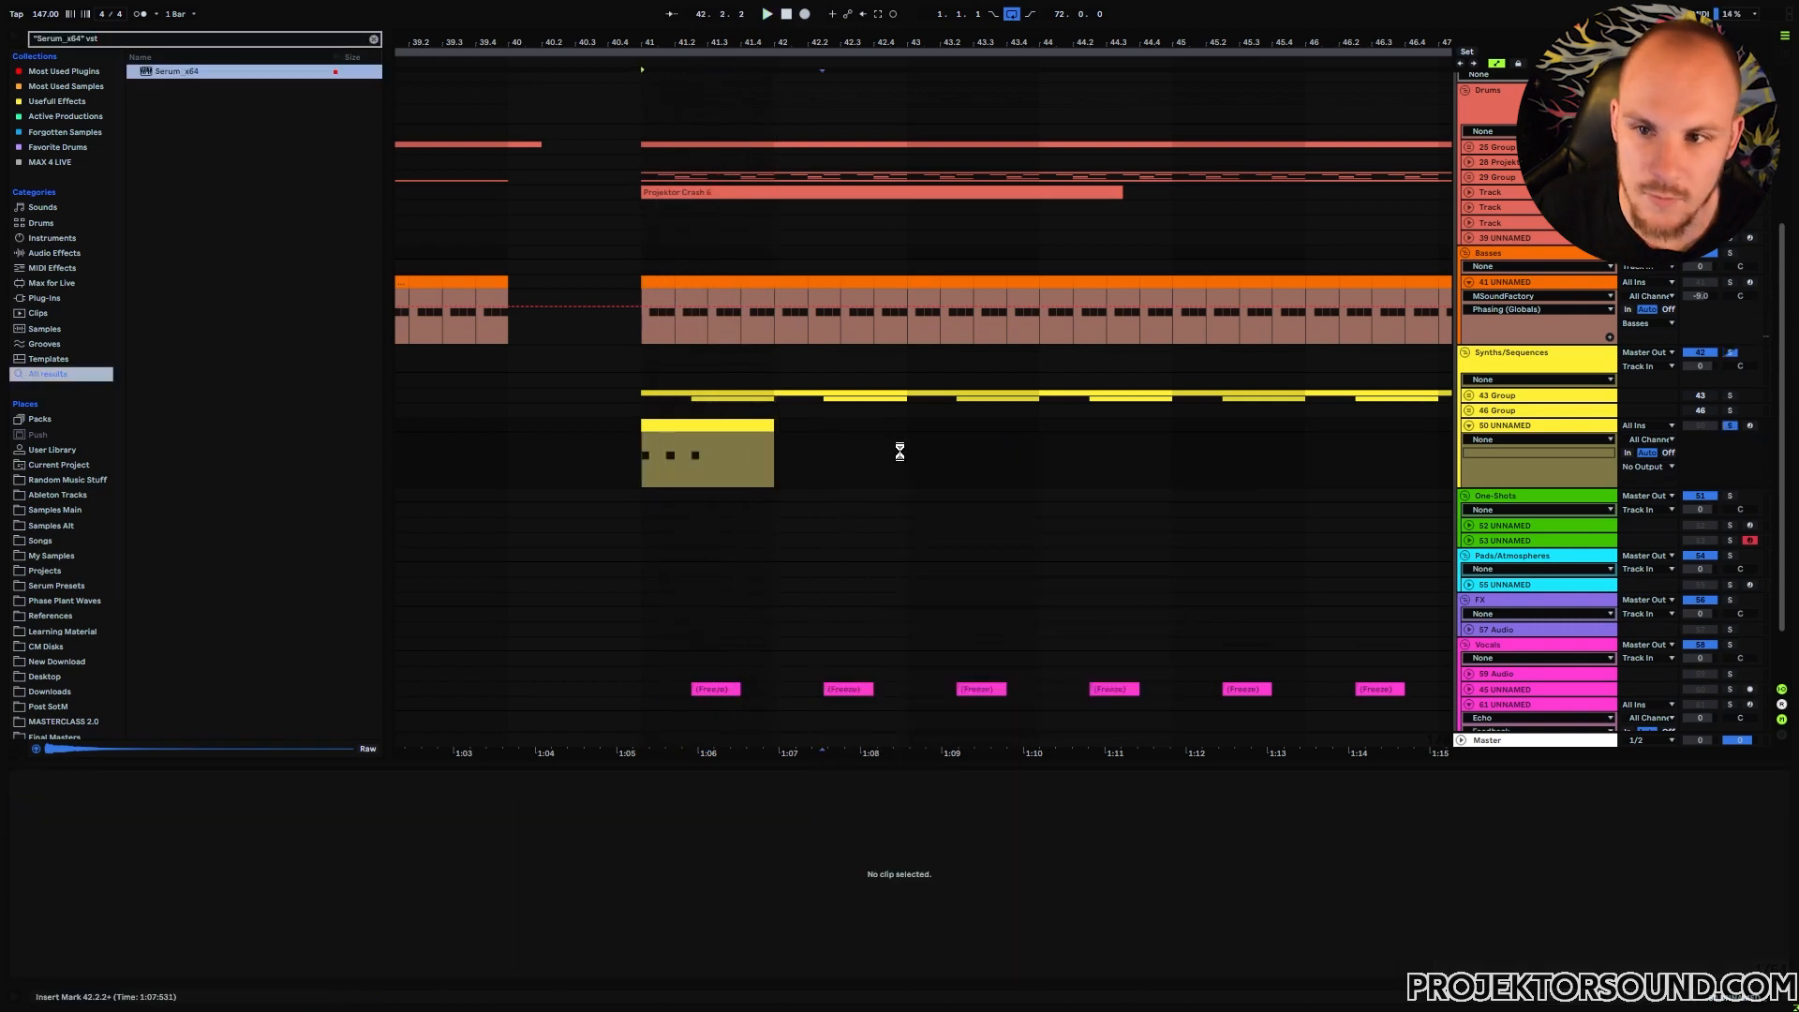
key(space)
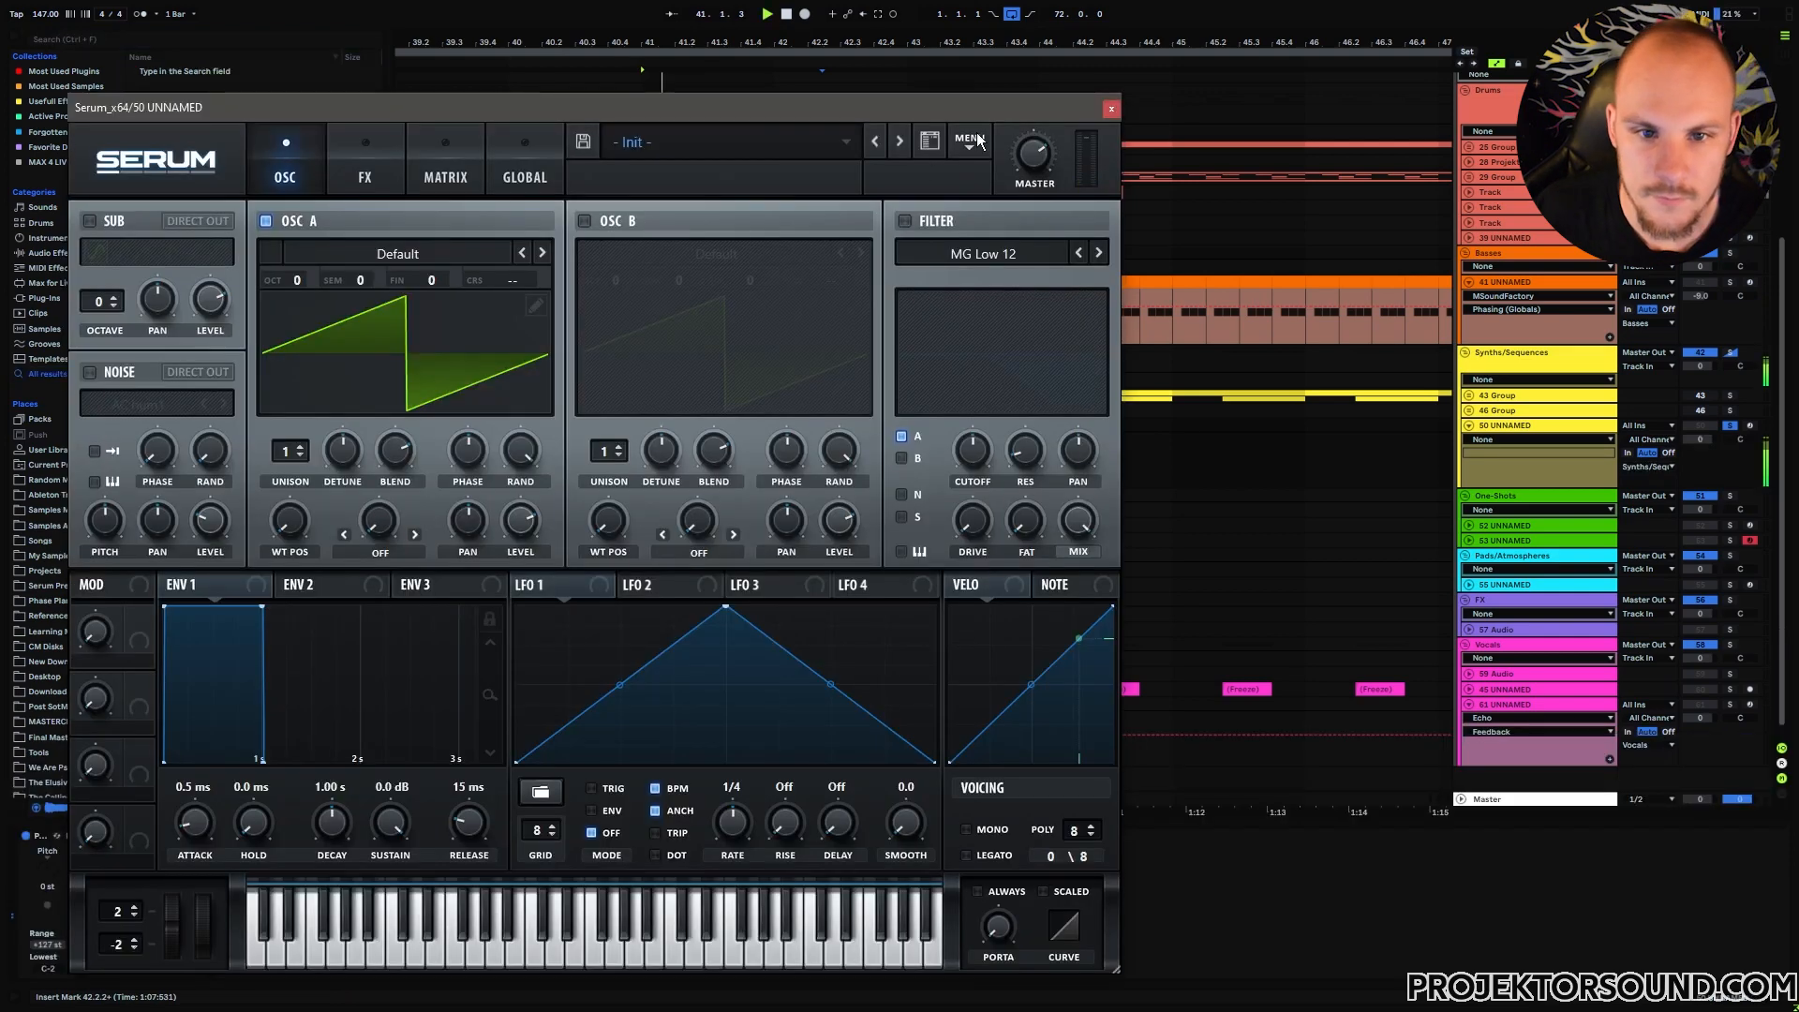
click(1111, 110)
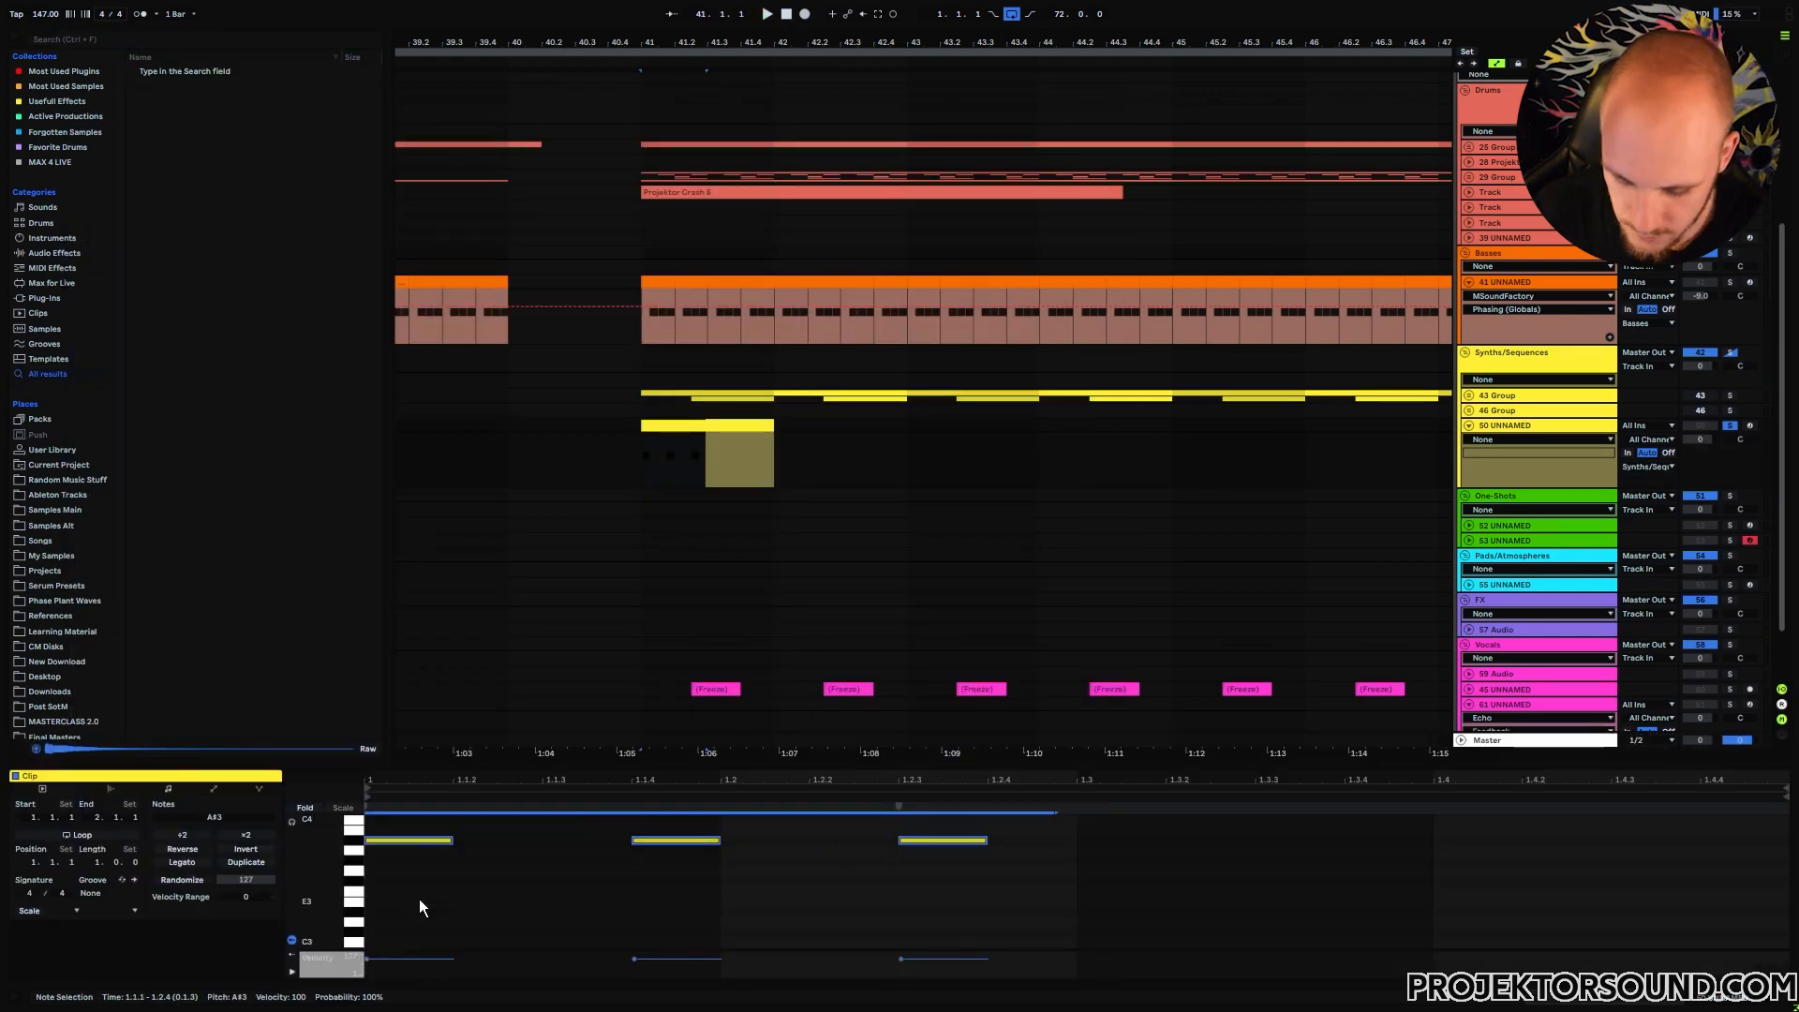
- Transpose the three notes down two octaves to A#1 and add a sixteenth A#0 note at 1.1.3
key(shift+Down)
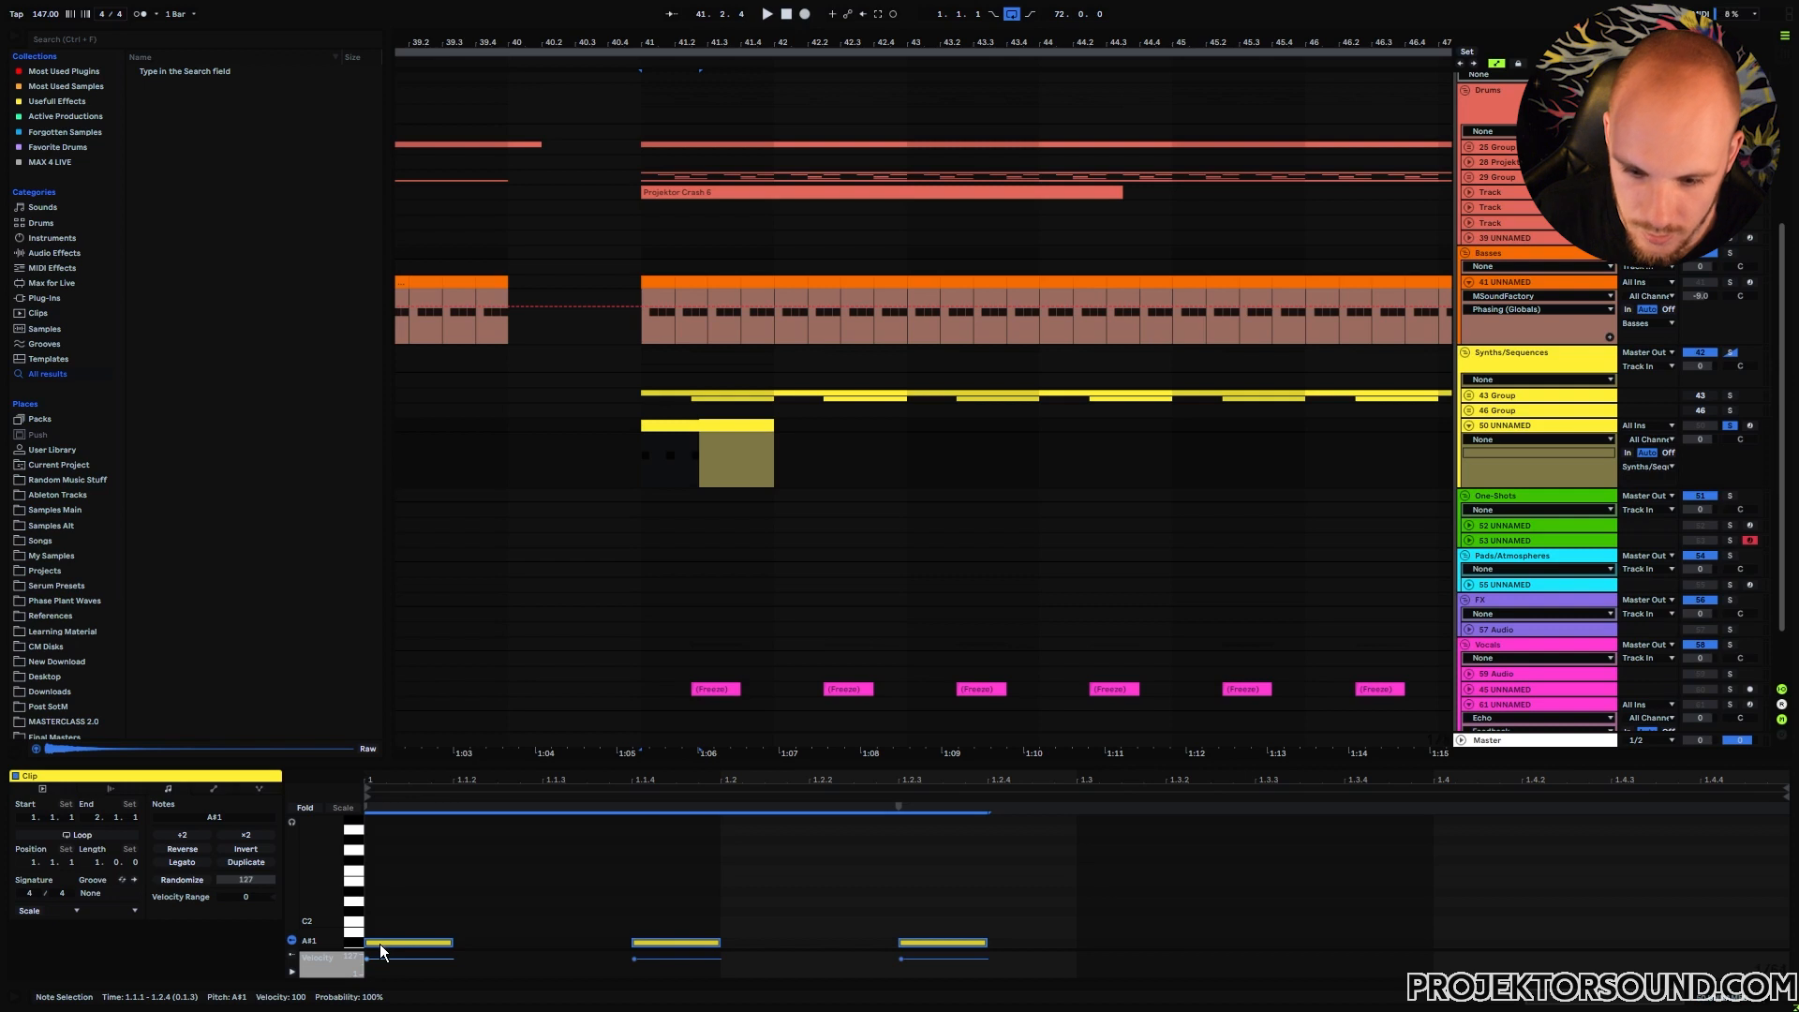
key(space)
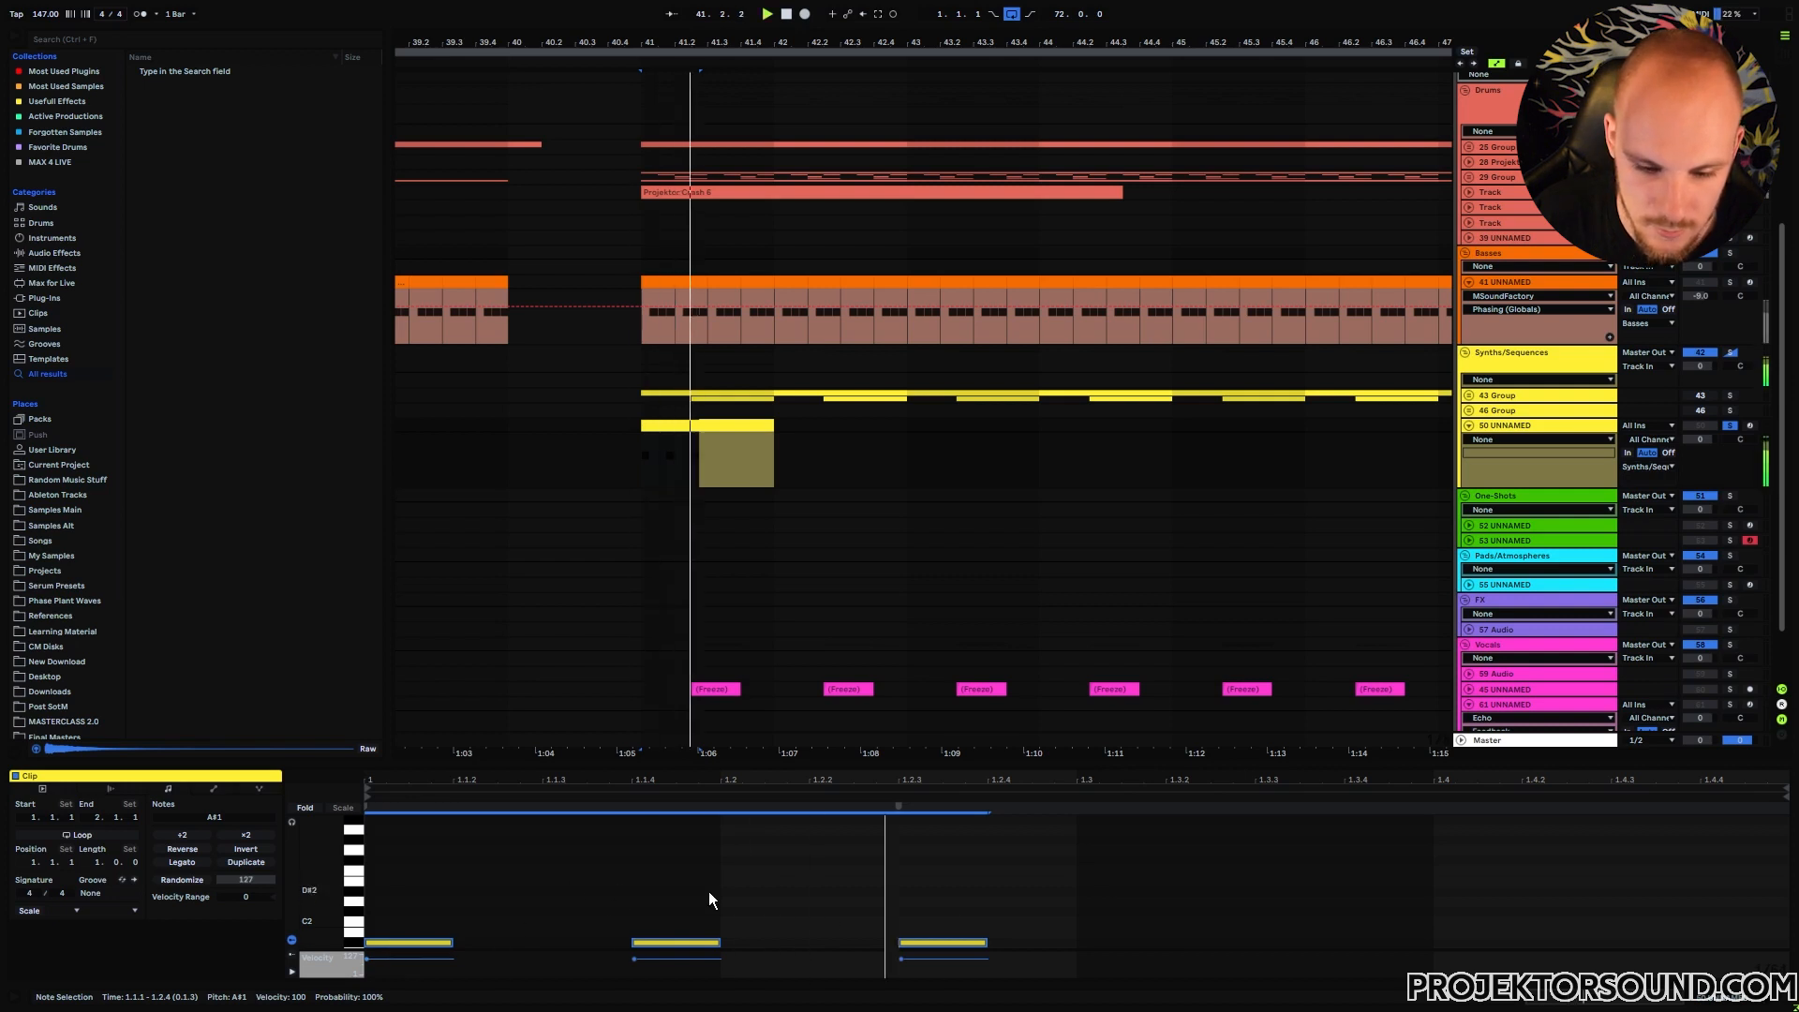
double_click(599, 941)
key(shift+Down)
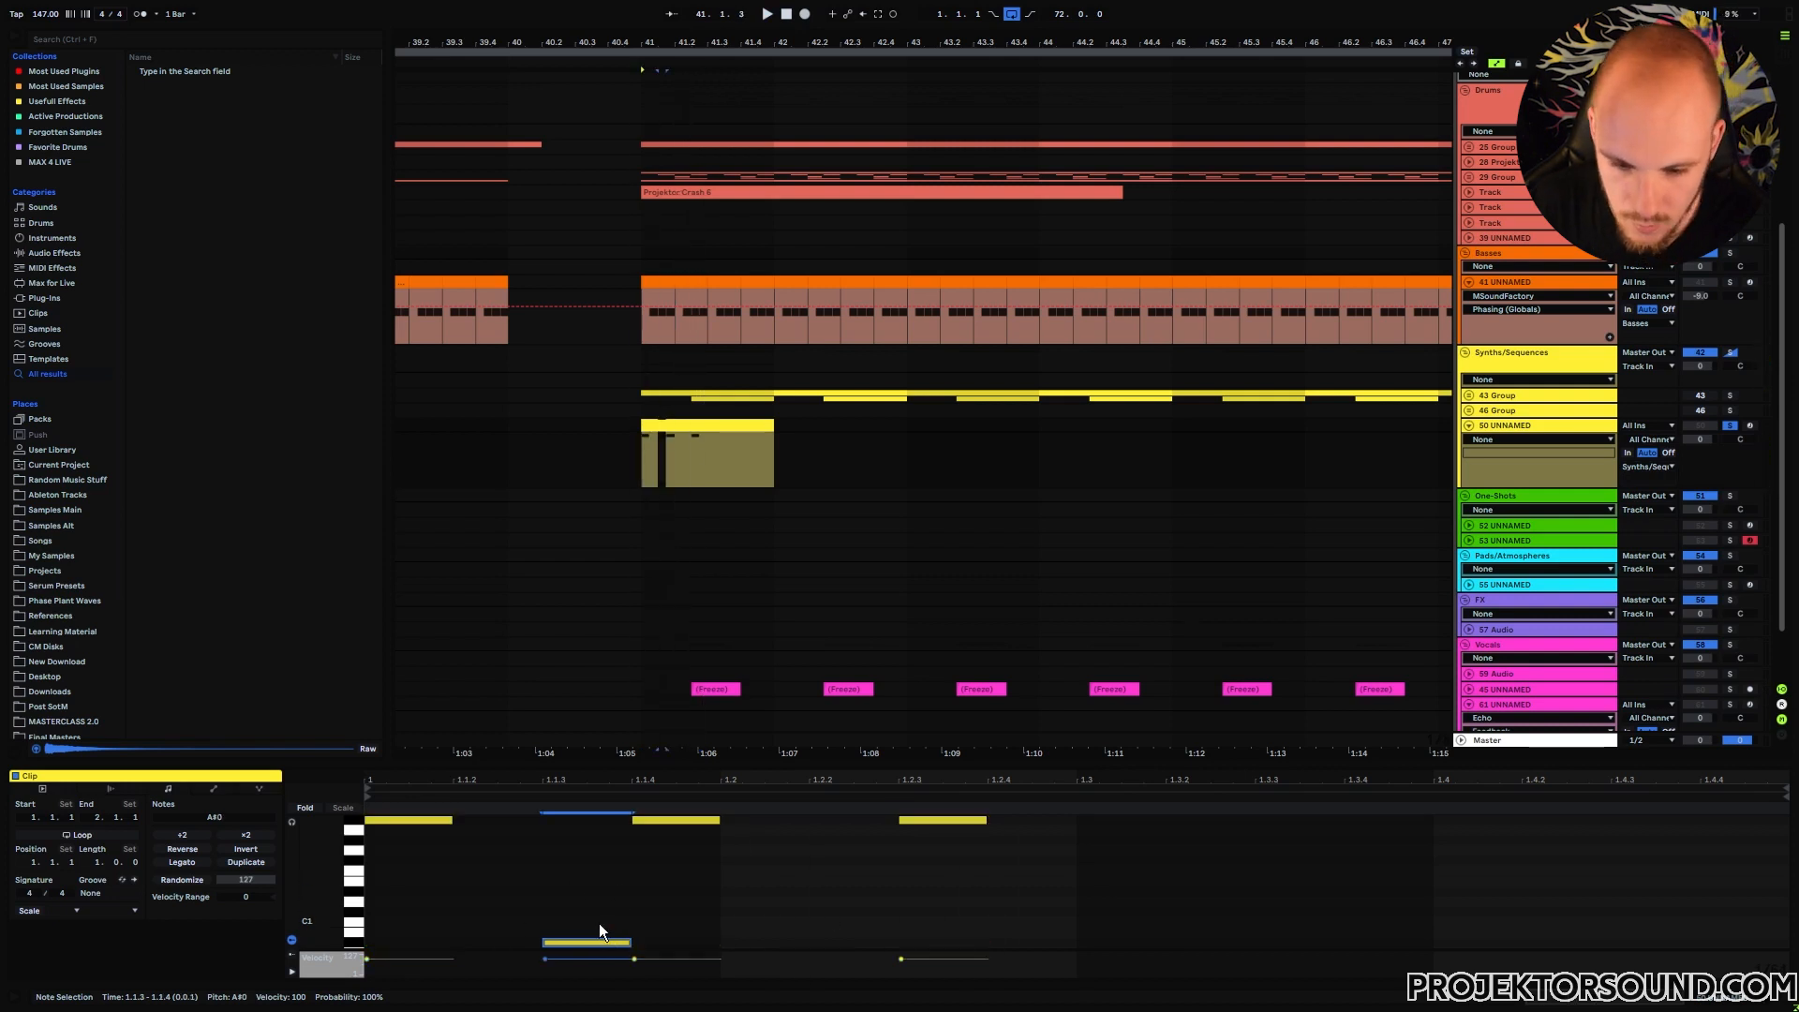
- Add sixteenth A#0 notes at 1.2.2 and 1.2.4 in the clip
double_click(817, 933)
drag(829, 934, 901, 935)
key(Down)
click(858, 914)
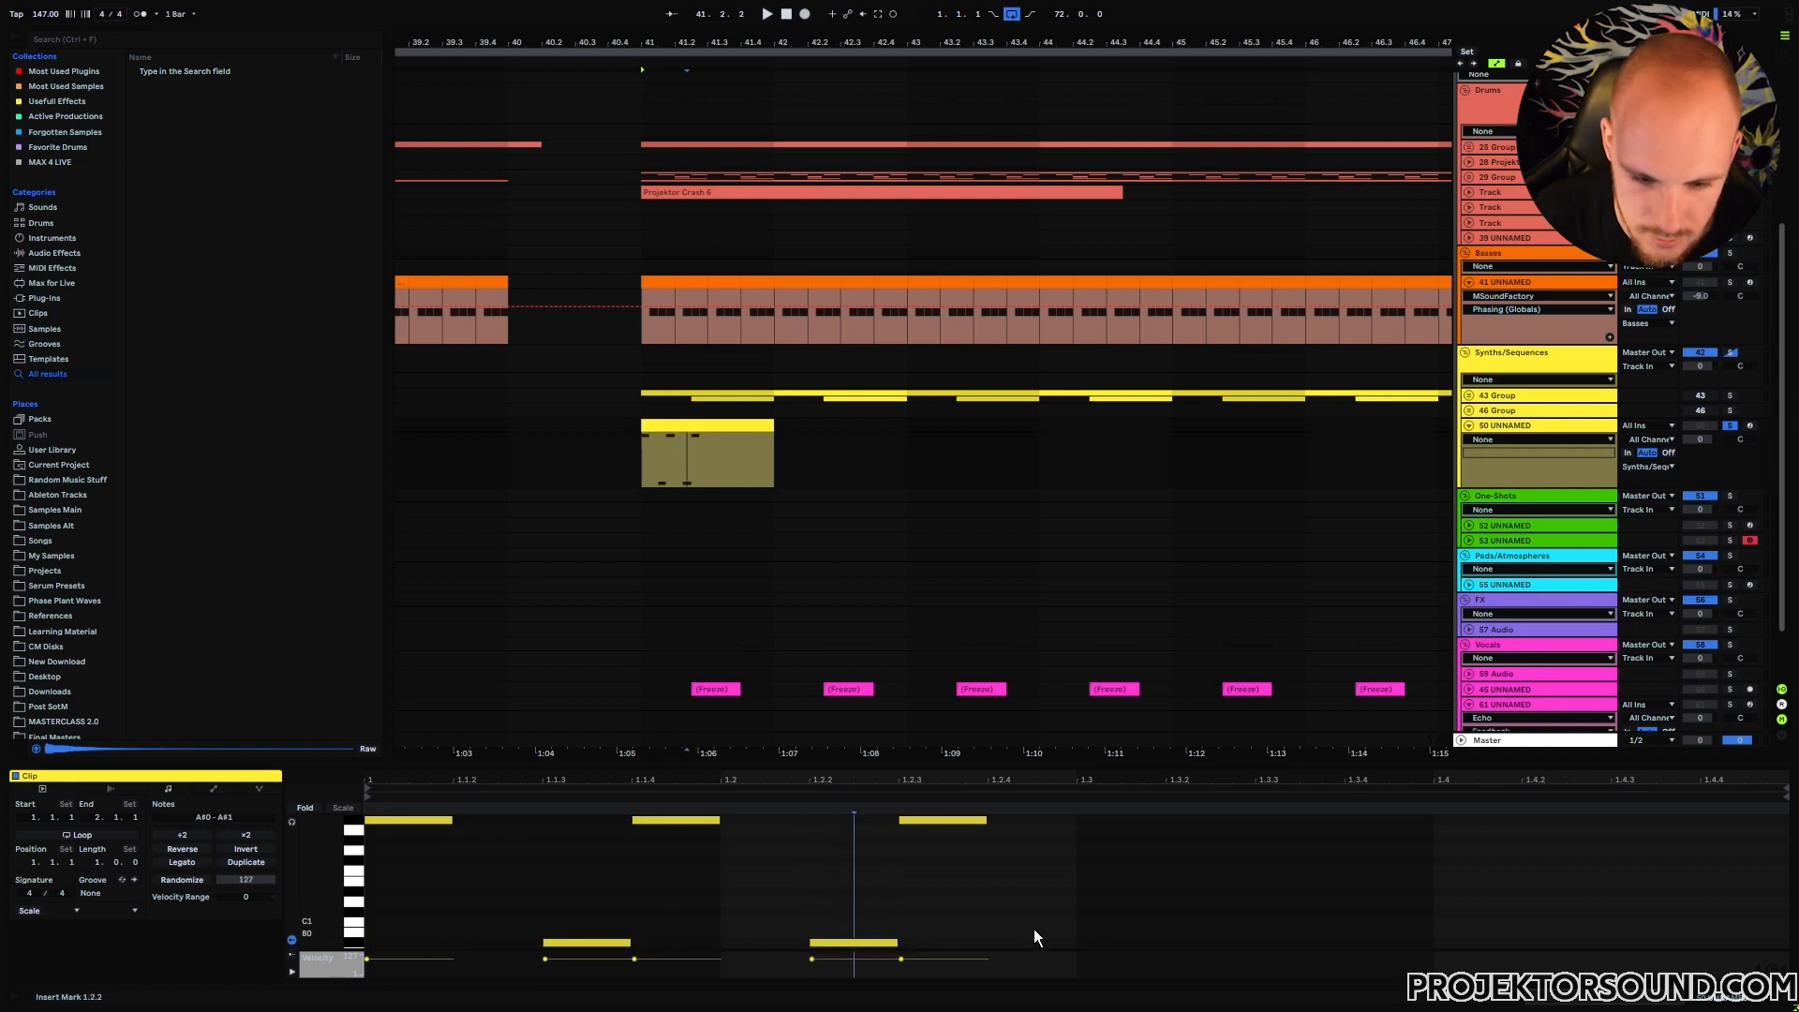
double_click(997, 941)
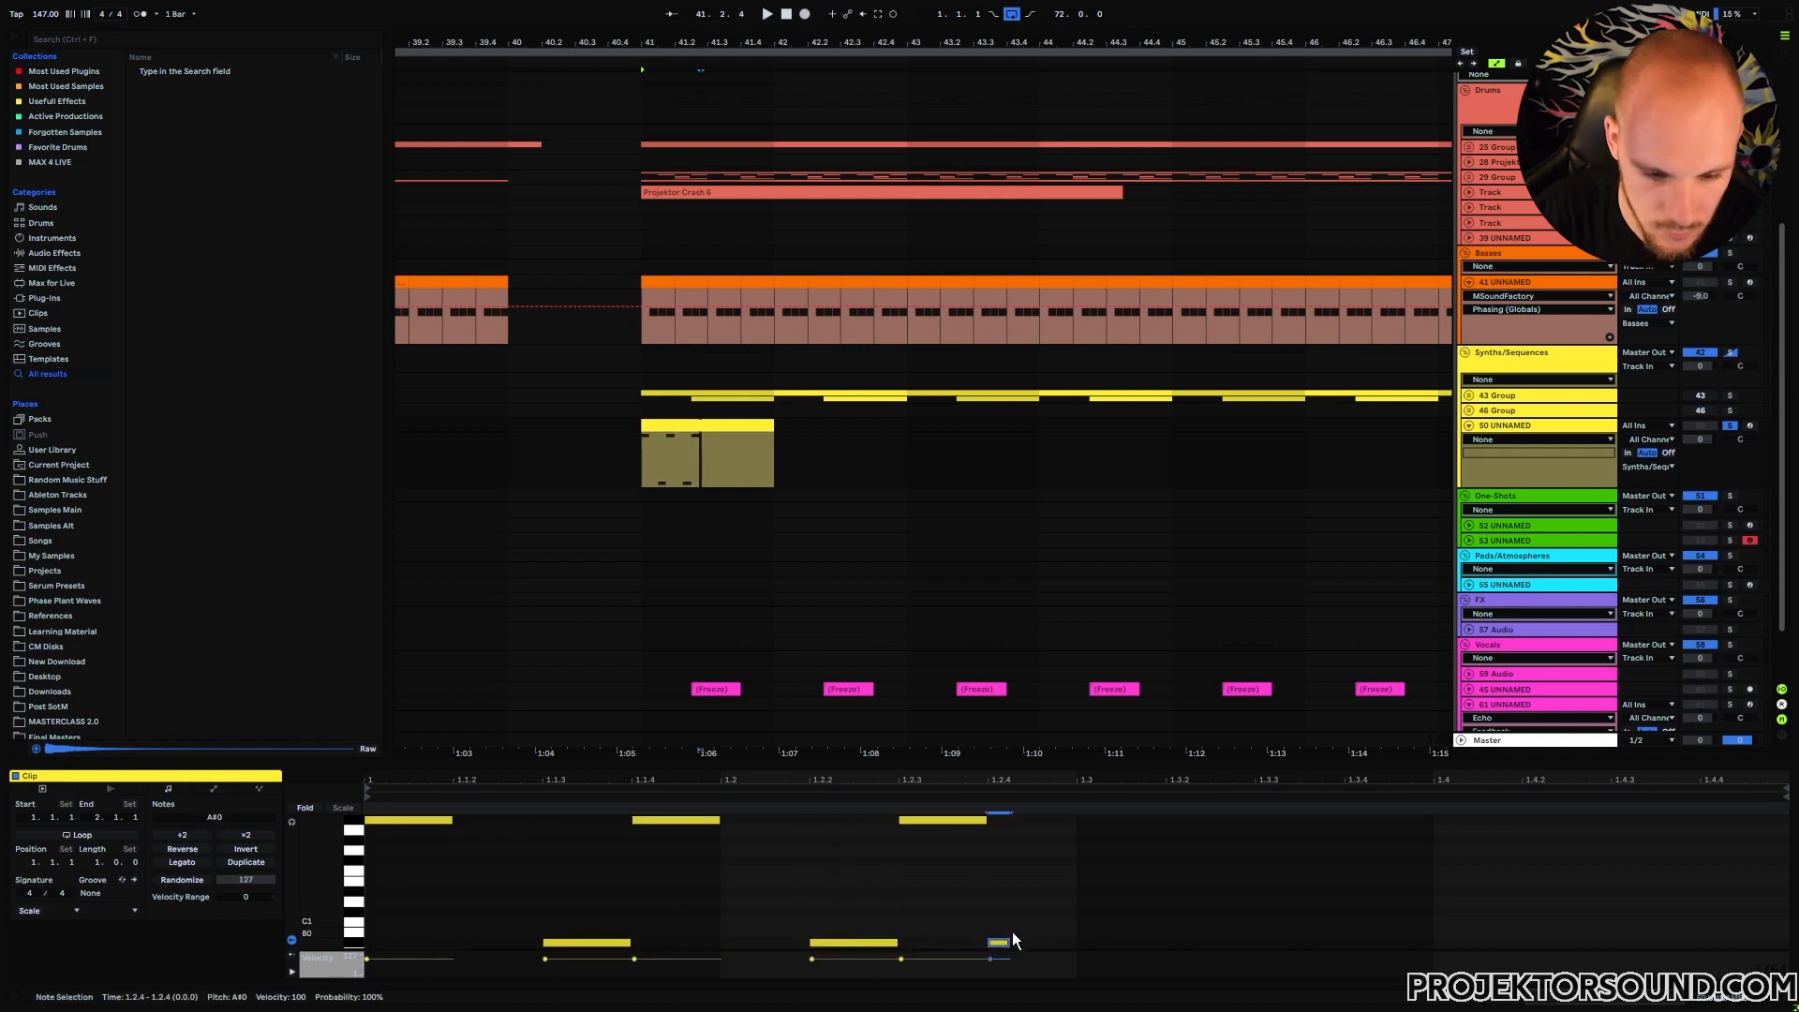
drag(1010, 942, 1075, 941)
- Add sixteenth A#-1 notes in the remaining gaps at 1.1.2 and 1.2.1
click(459, 940)
double_click(459, 941)
drag(475, 942, 547, 939)
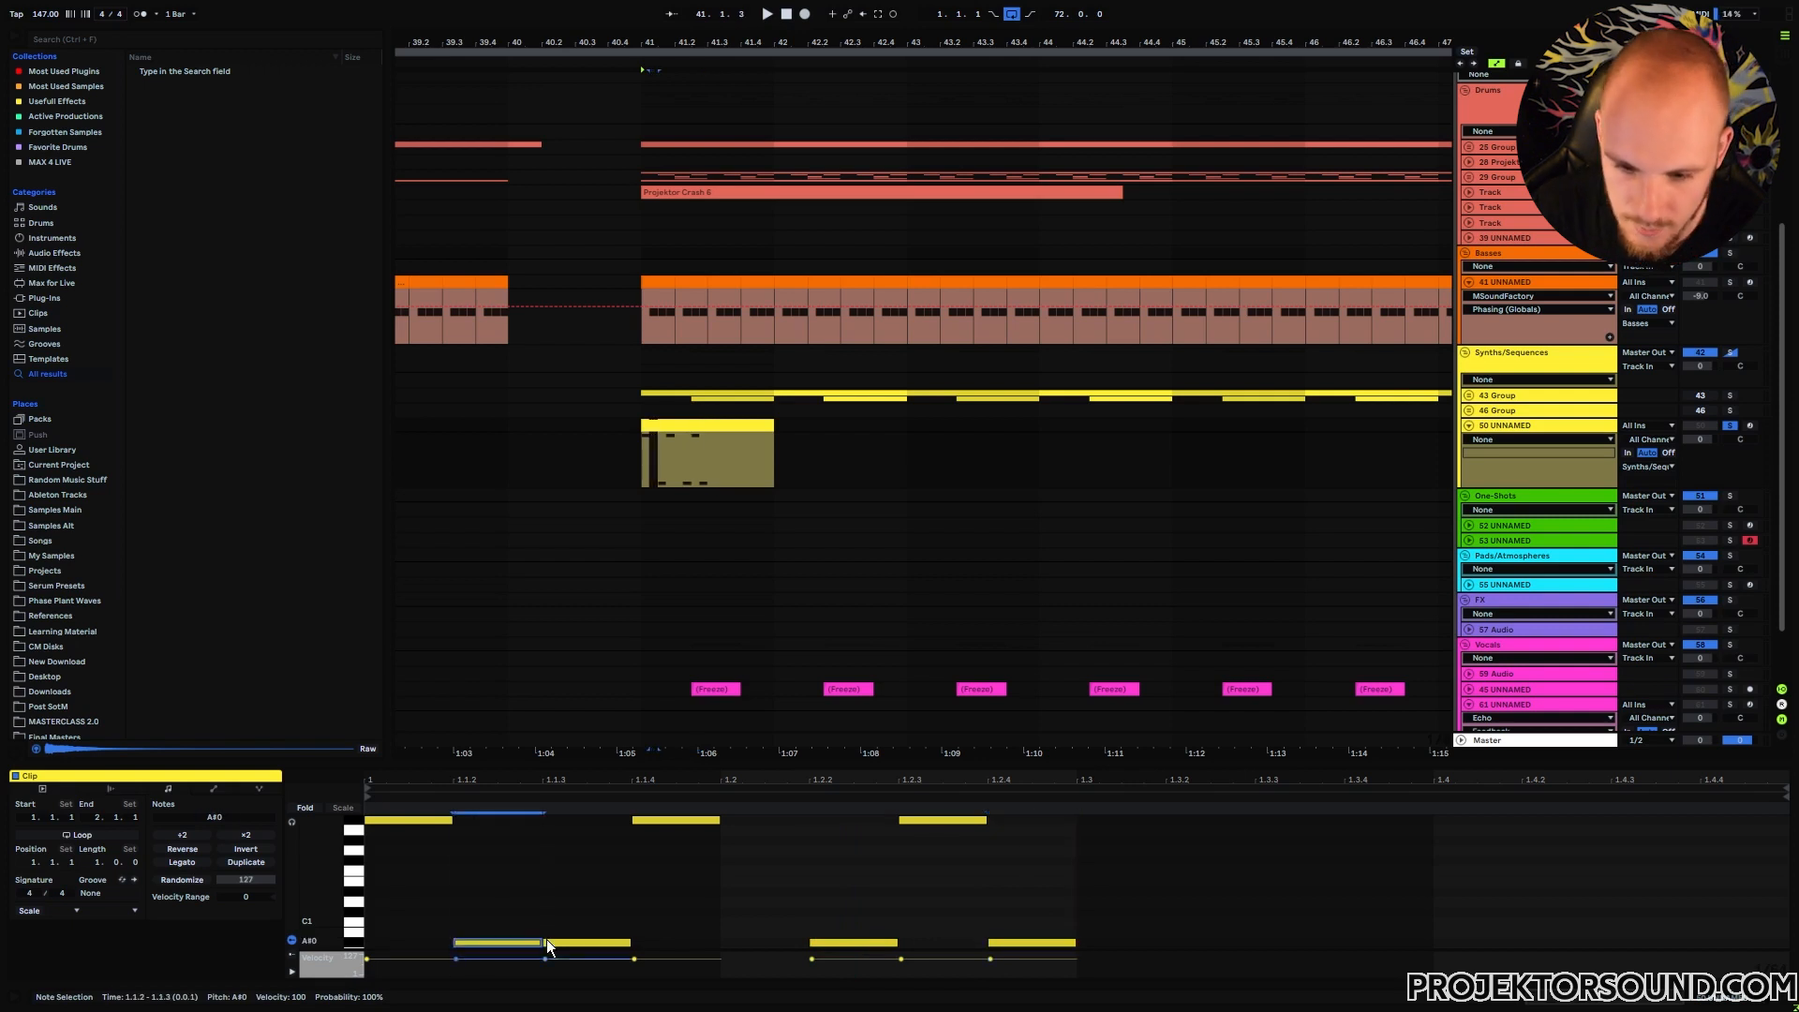
key(shift+Down)
click(726, 942)
double_click(729, 943)
drag(740, 943, 808, 941)
- Transpose all notes in the clip up one octave and check their pitches
key(ctrl+a)
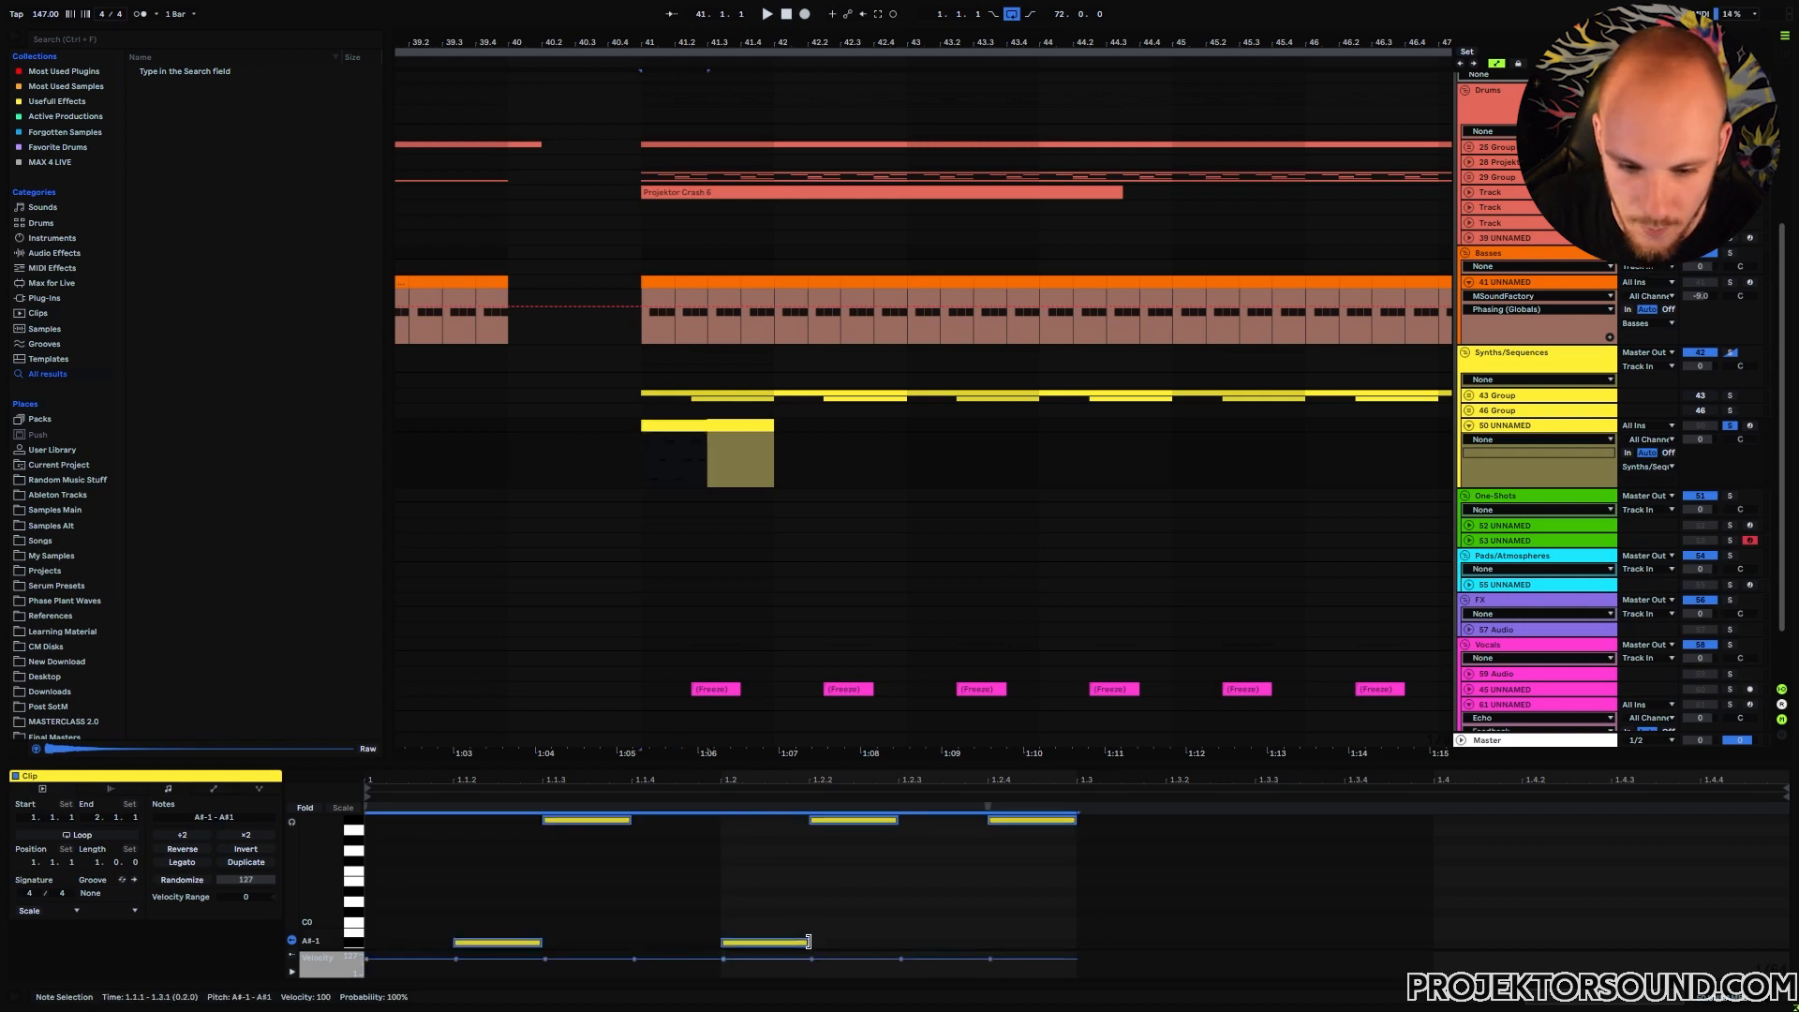
key(shift+Up)
click(593, 868)
scroll(524, 890, down, 3)
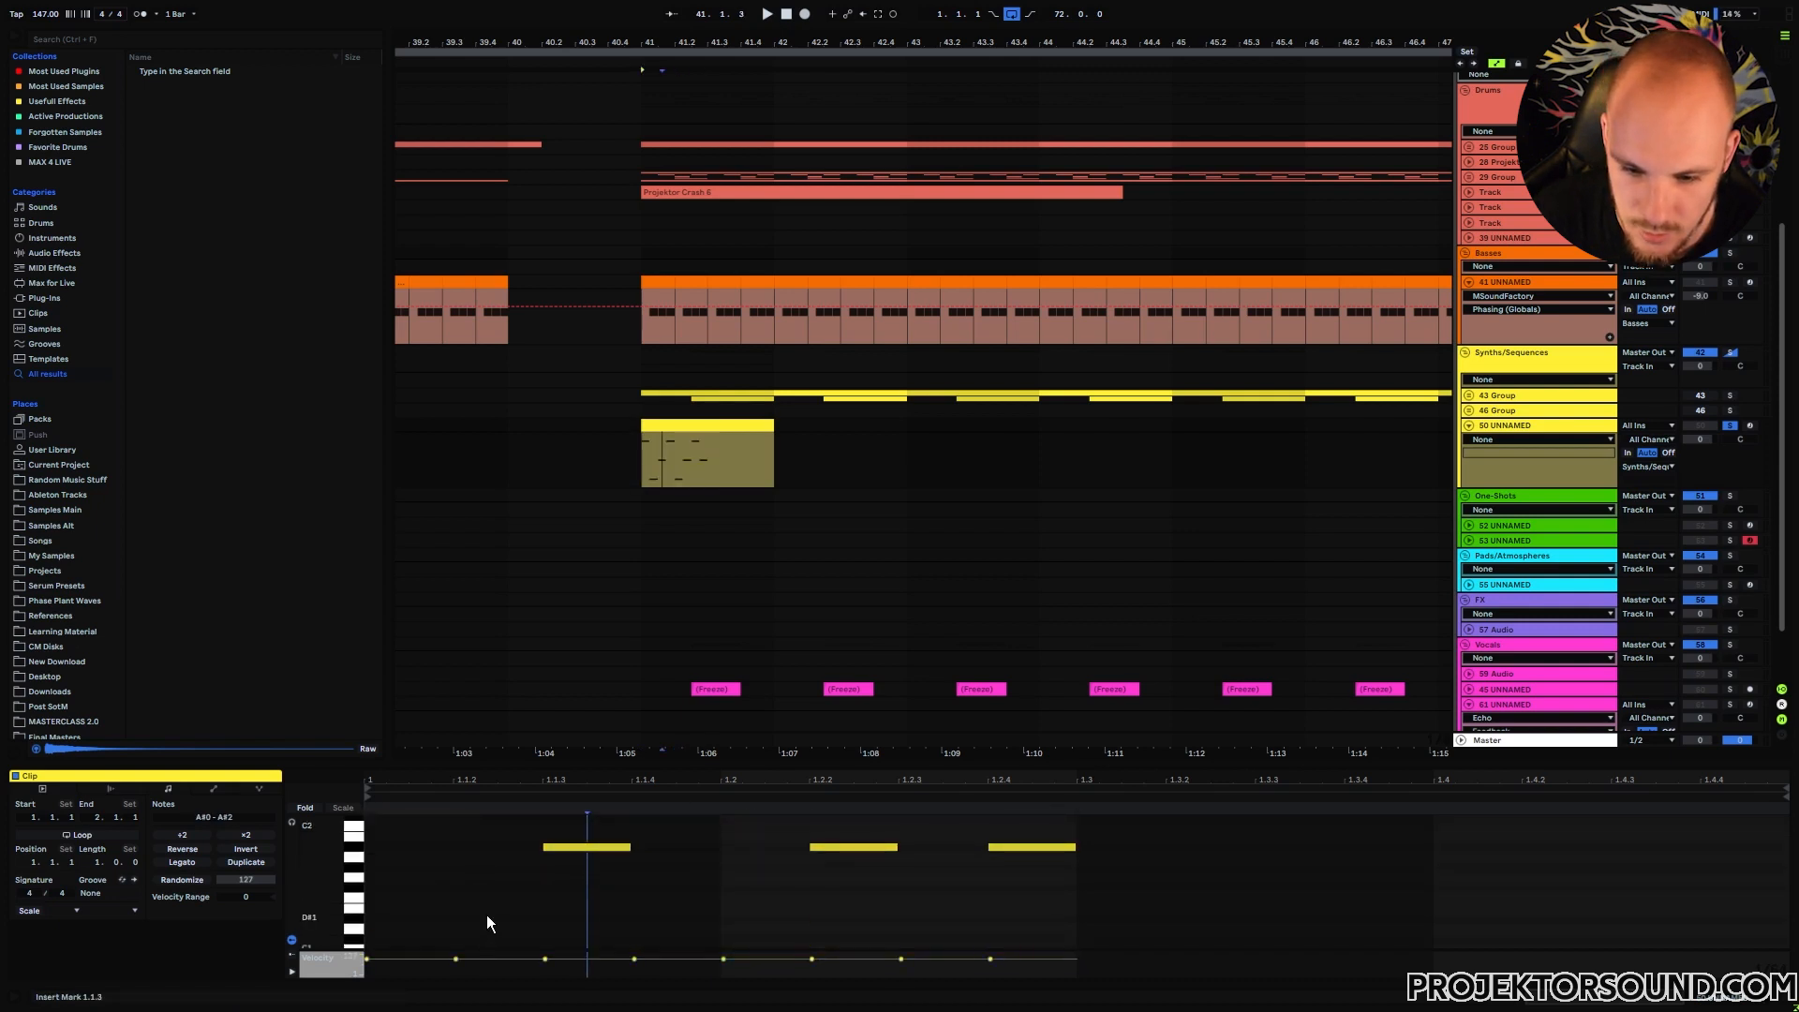
scroll(571, 853, down, 2)
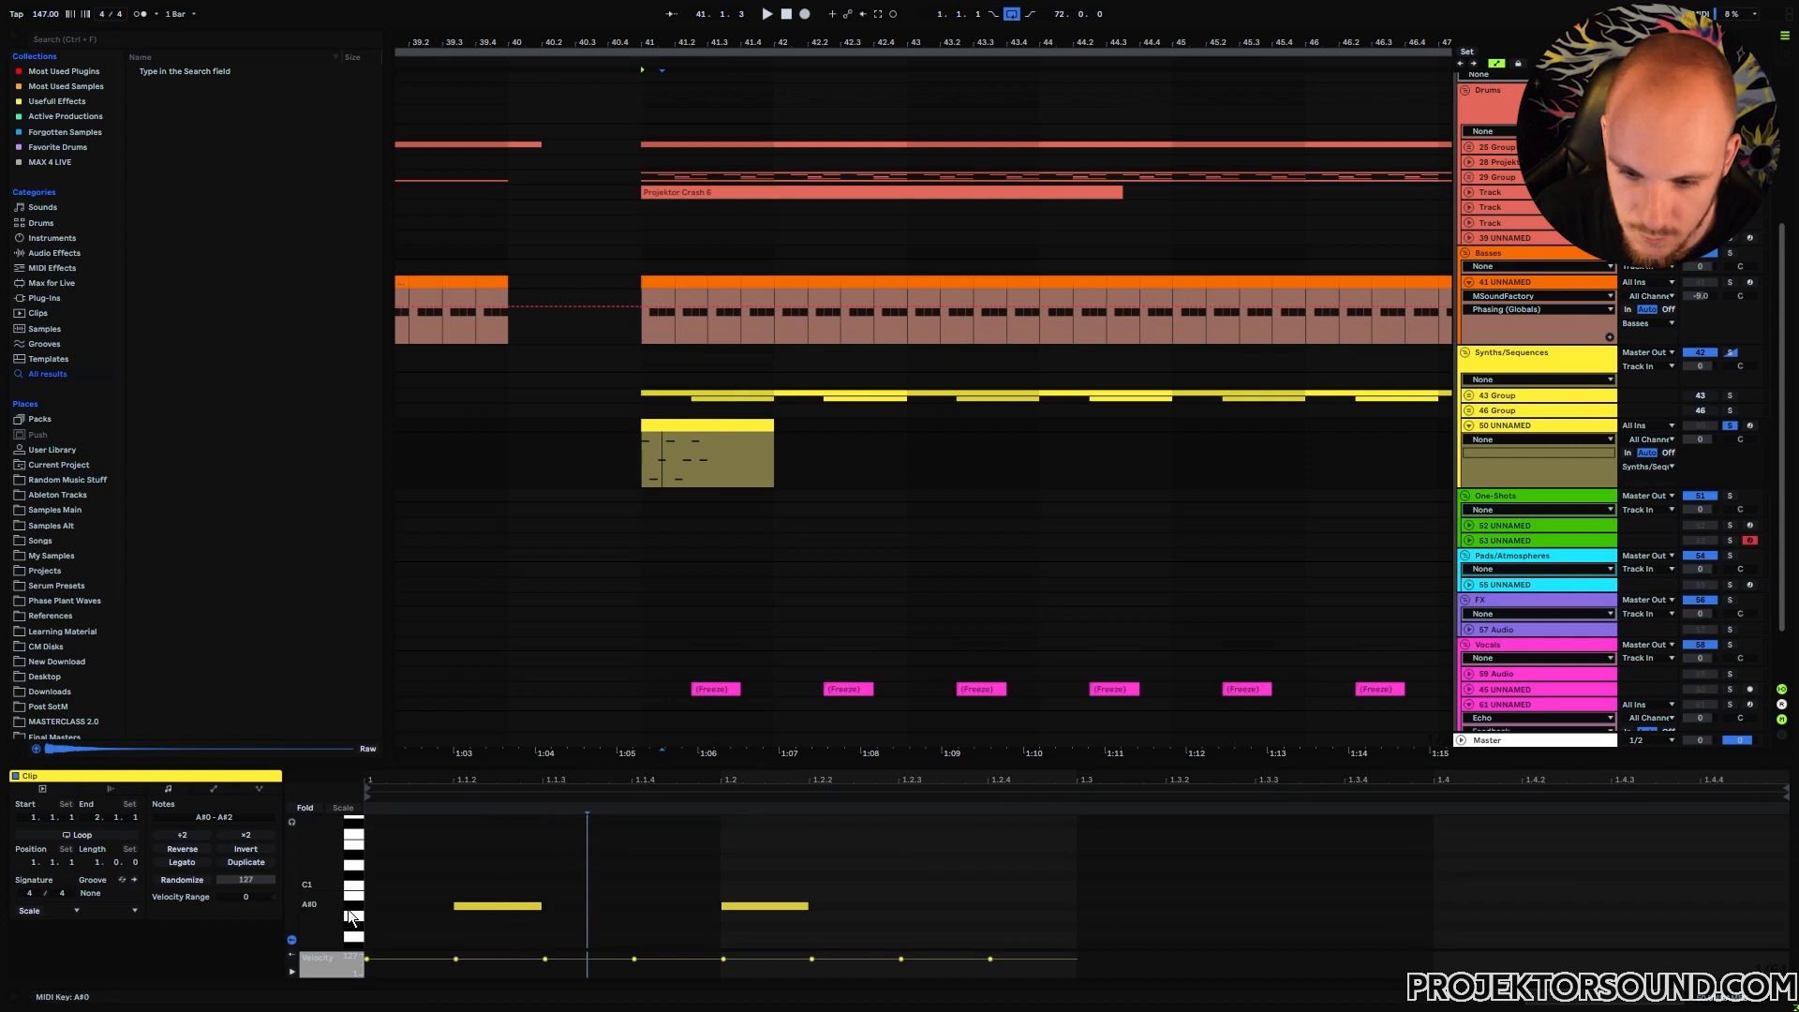
scroll(506, 900, up, 5)
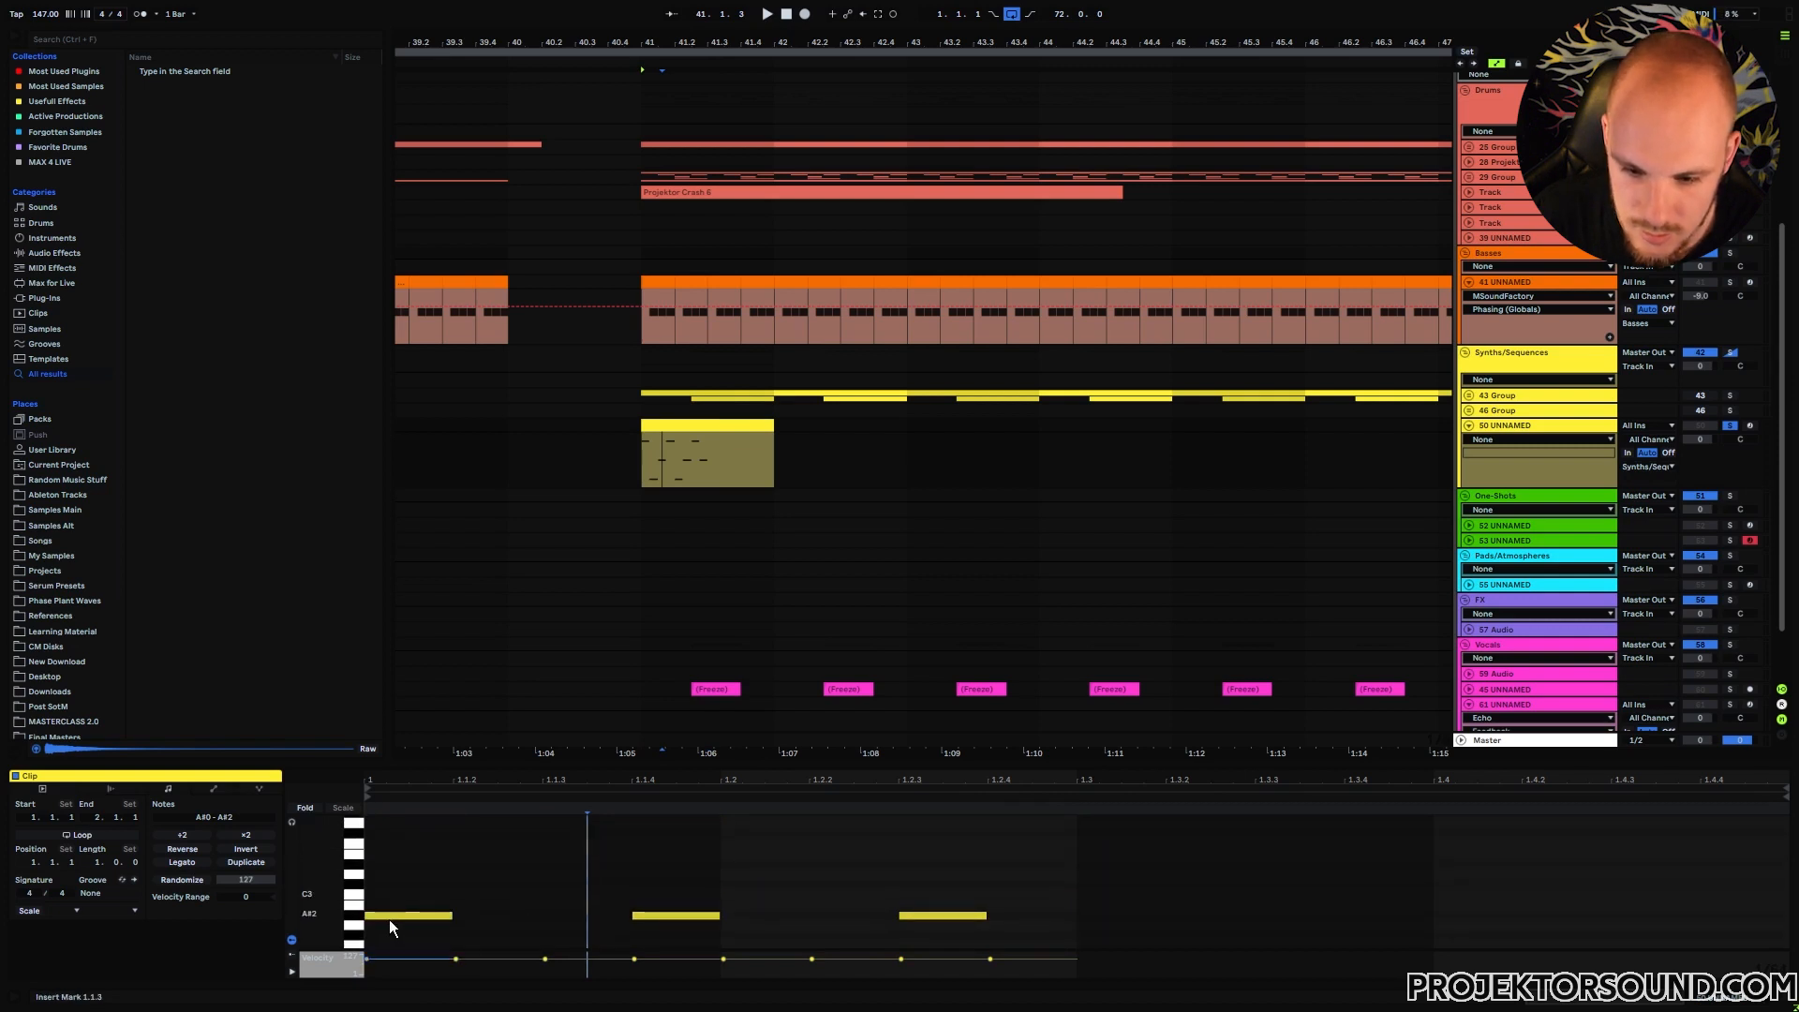
- Play the clip, enlarge the note editor and duplicate the half-bar pattern into the second half of the bar
click(703, 427)
key(space)
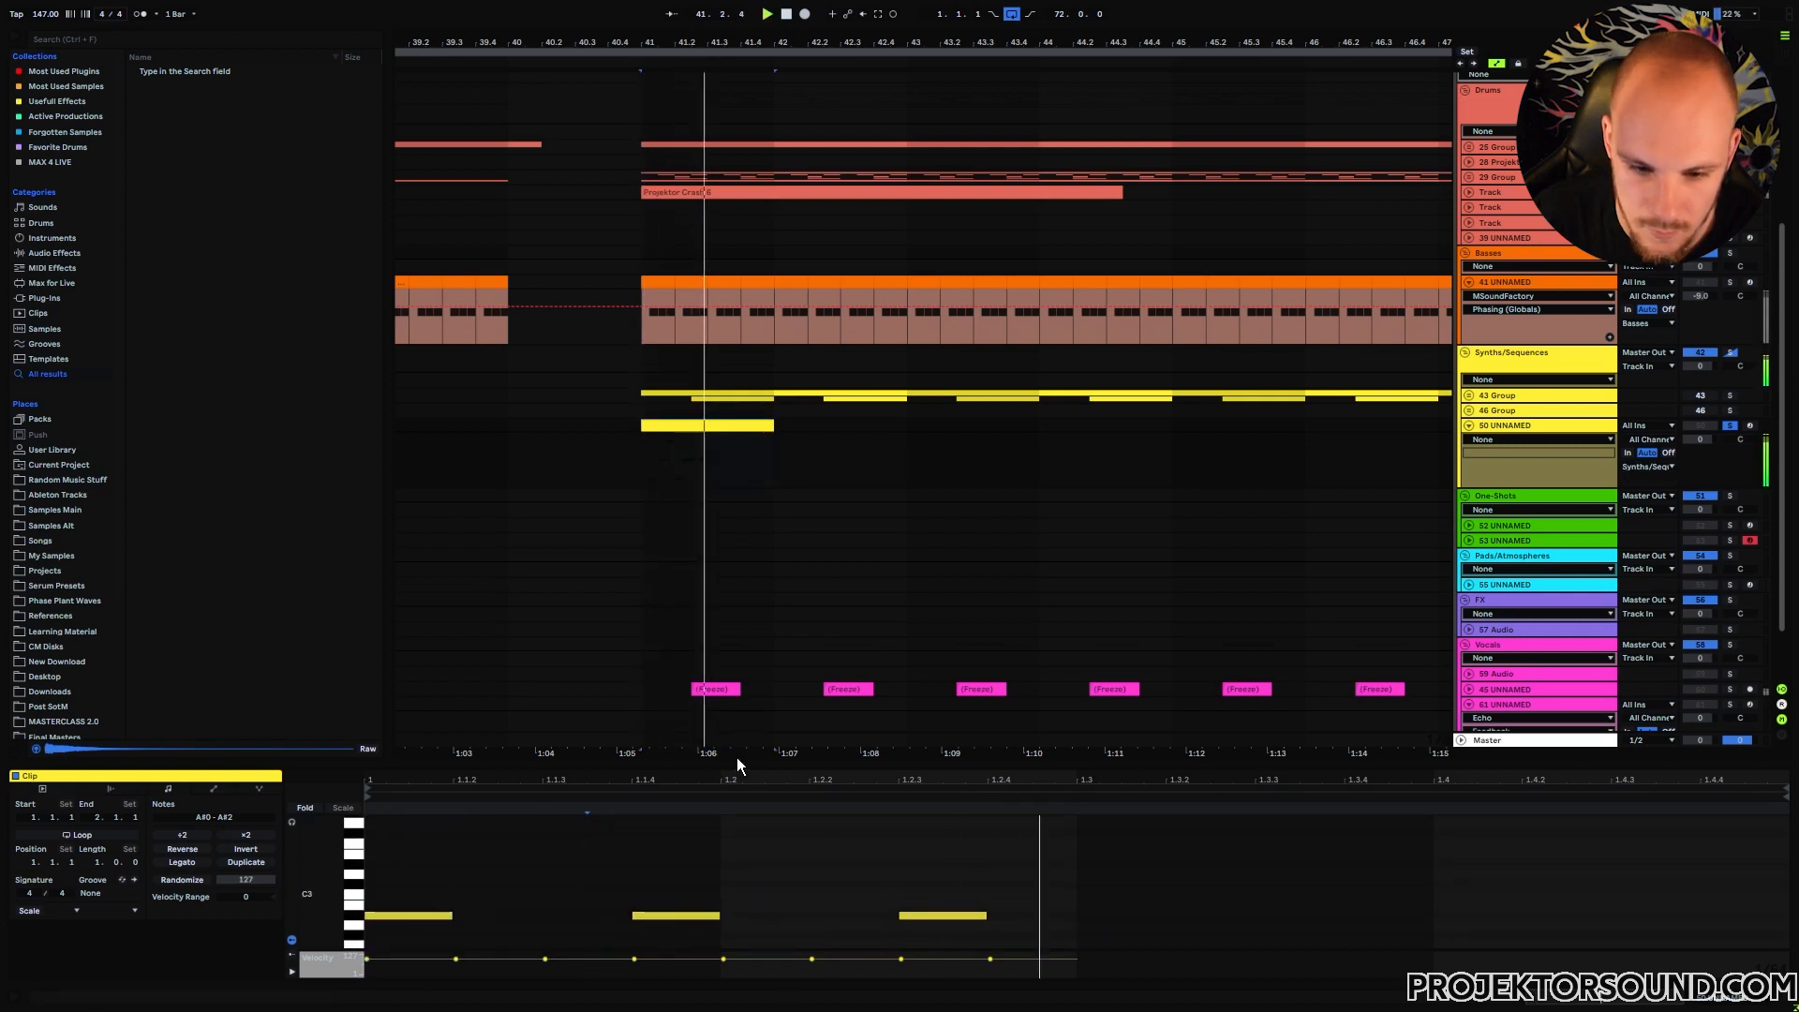
drag(736, 757, 737, 448)
key(space)
click(698, 600)
click(779, 740)
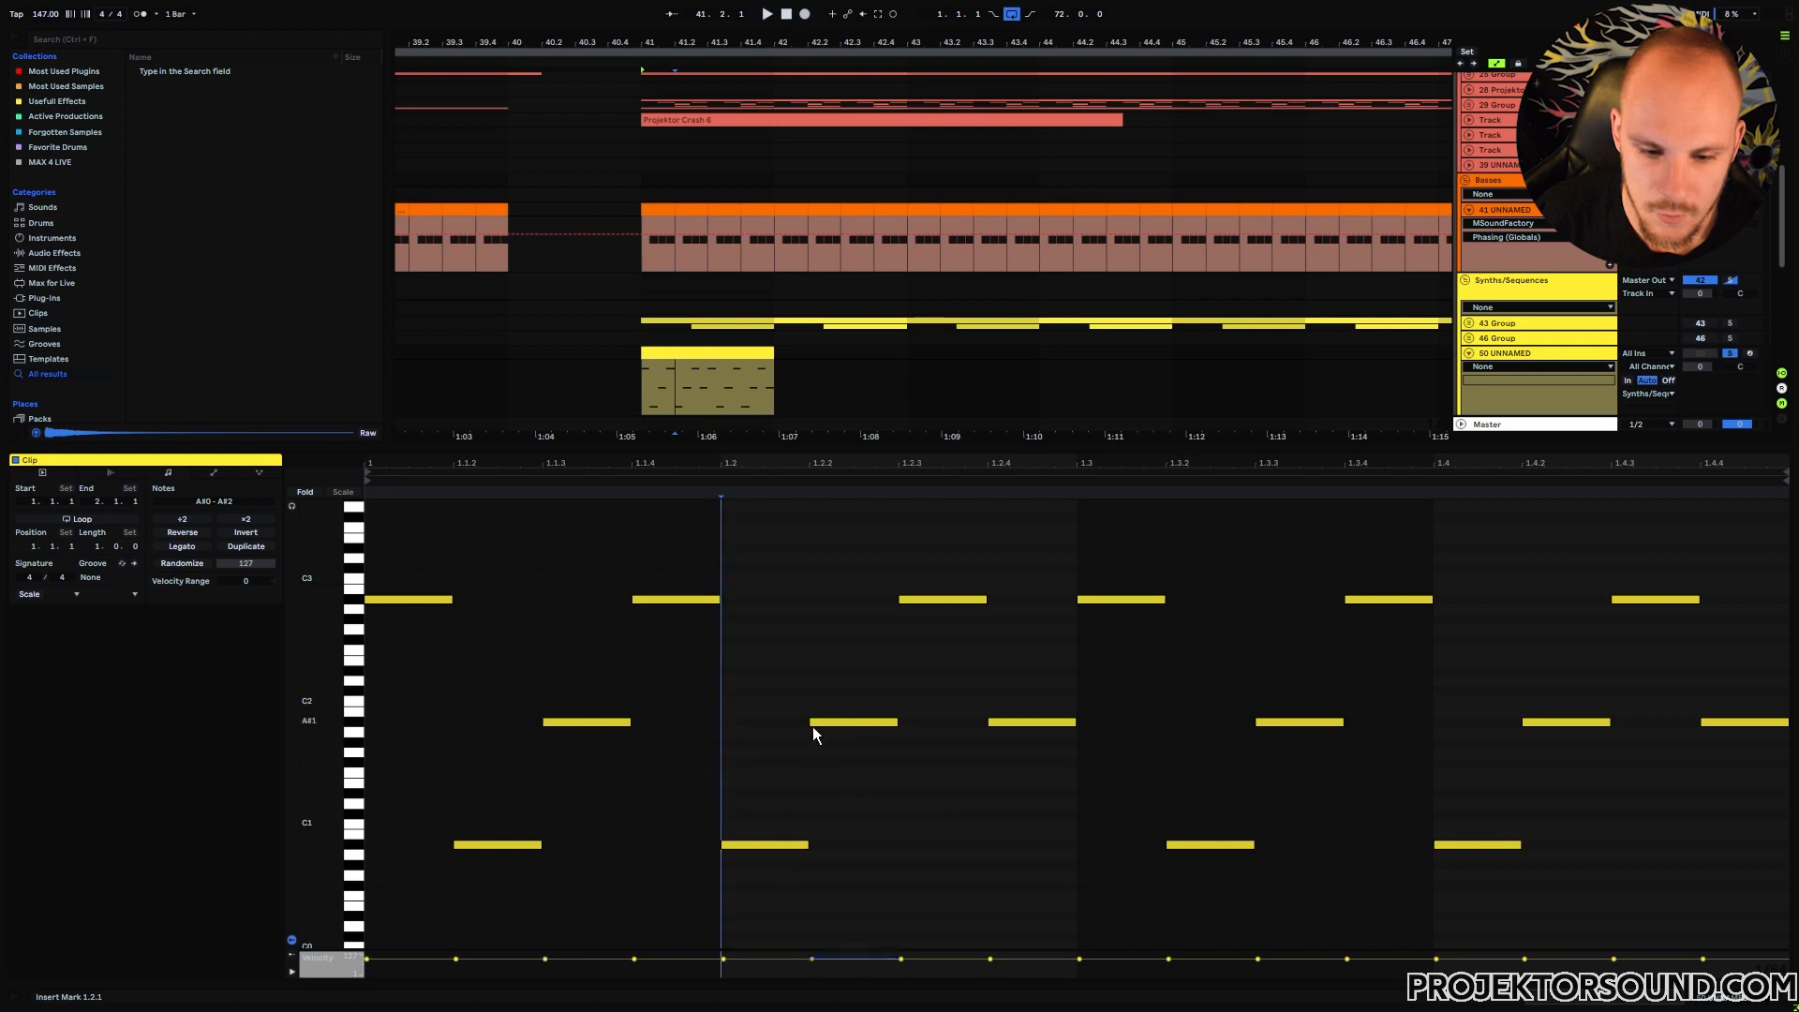
- Lower the A#1 note at 1.2.2 to F1
click(872, 721)
key(Down)
key(Down)
key(Down)
key(Down)
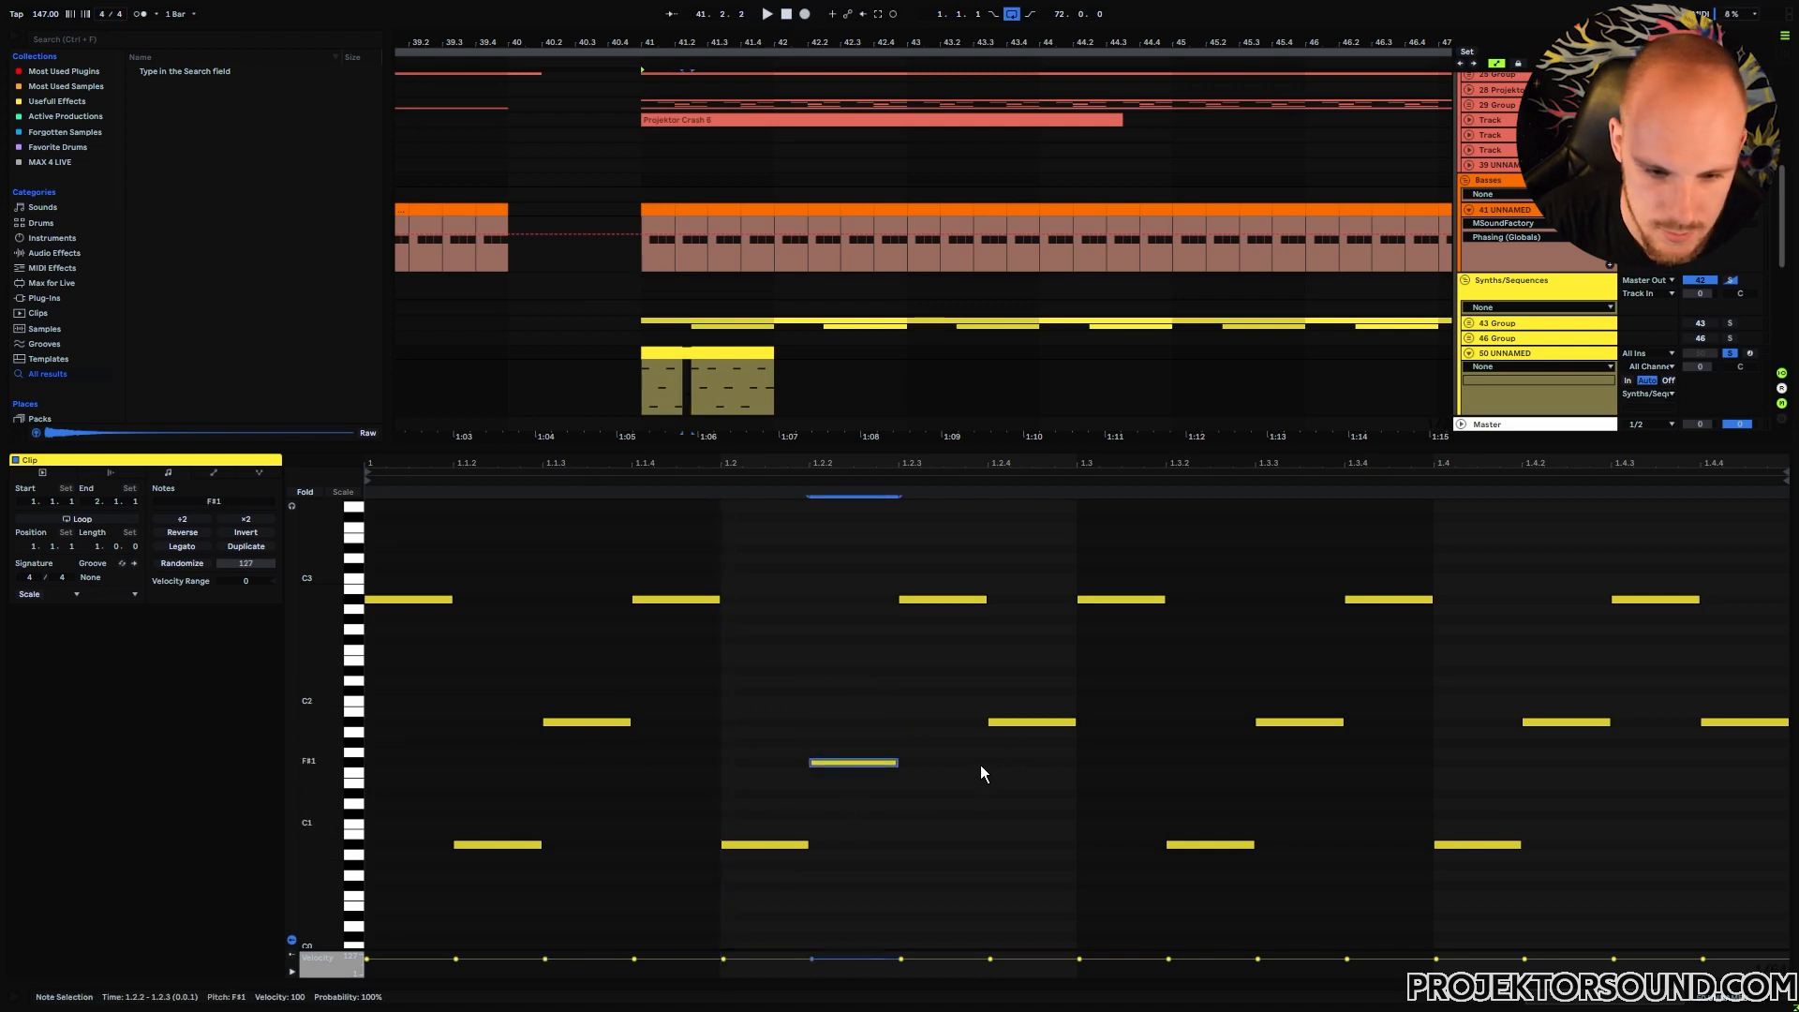
key(Up)
key(Up)
key(Up)
key(Up)
key(Down)
key(Down)
key(Down)
key(Down)
key(Down)
- Raise the note at 1.2.4 to F2, and match the second half with F1 at 1.4.2 and F2 at 1.4.4
key(alt+Right)
key(Up)
key(Up)
key(Up)
key(Up)
key(Up)
key(Up)
key(Up)
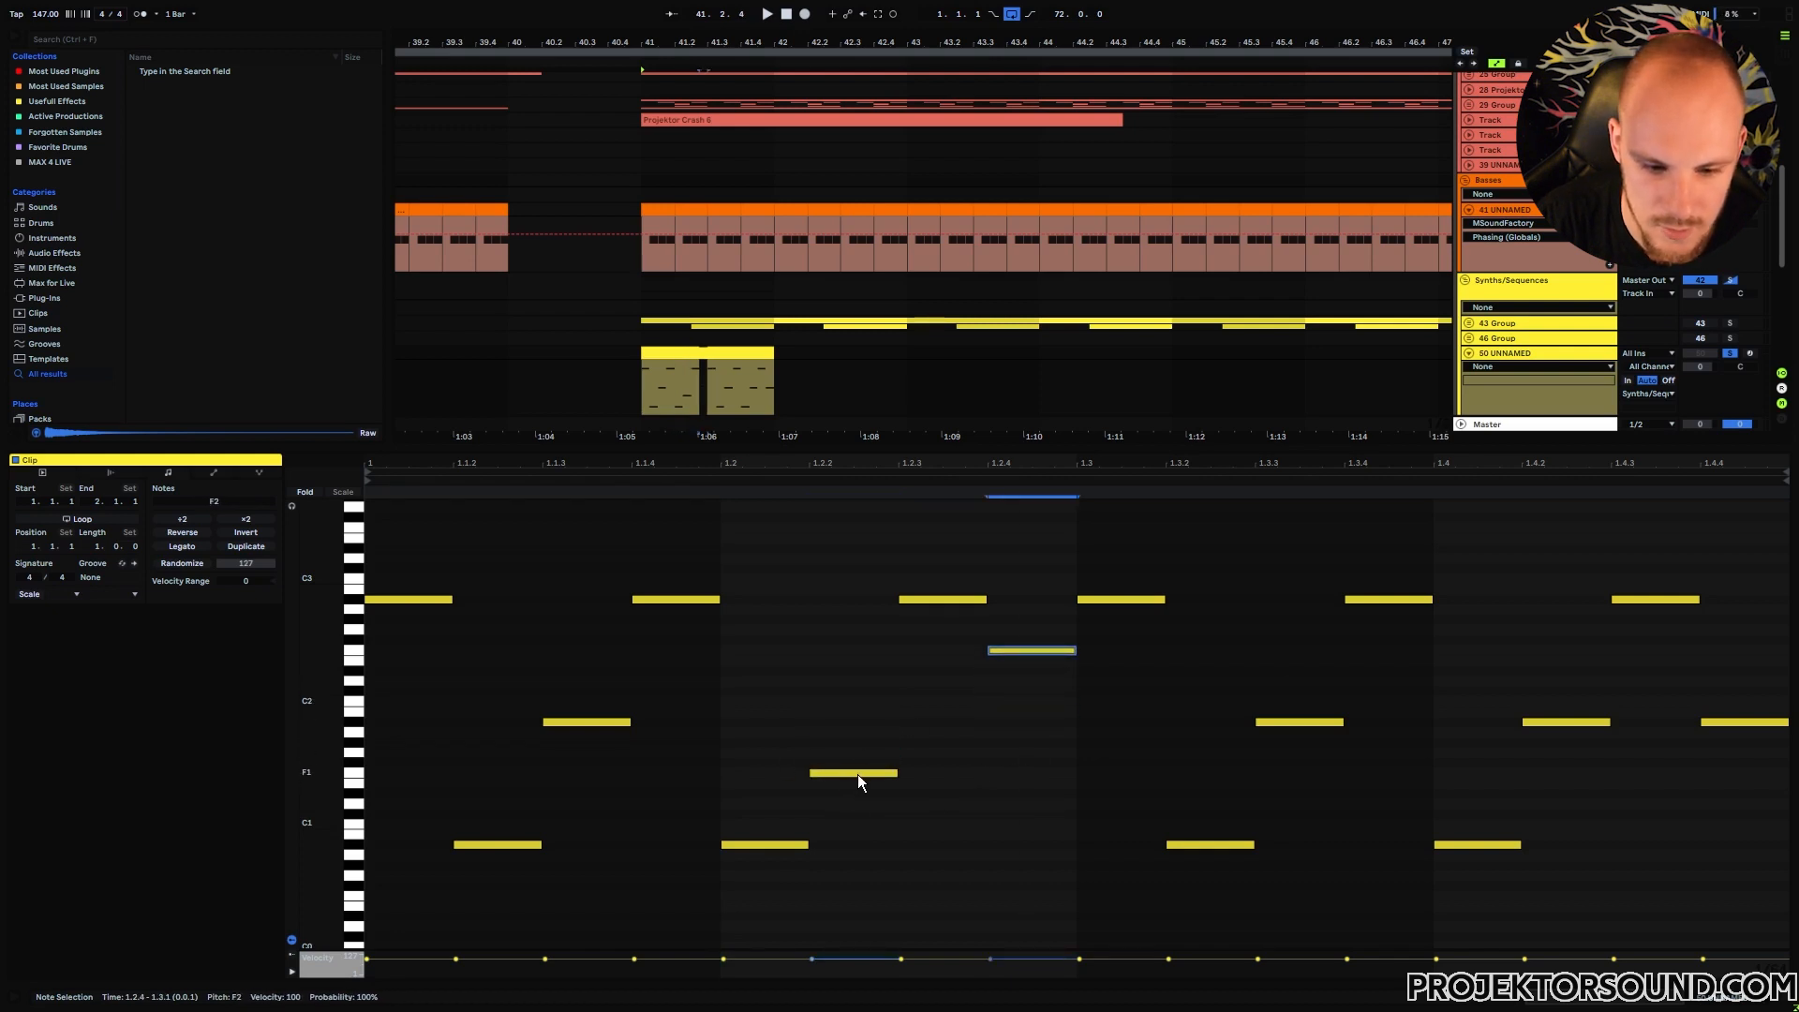
click(1299, 723)
click(1557, 722)
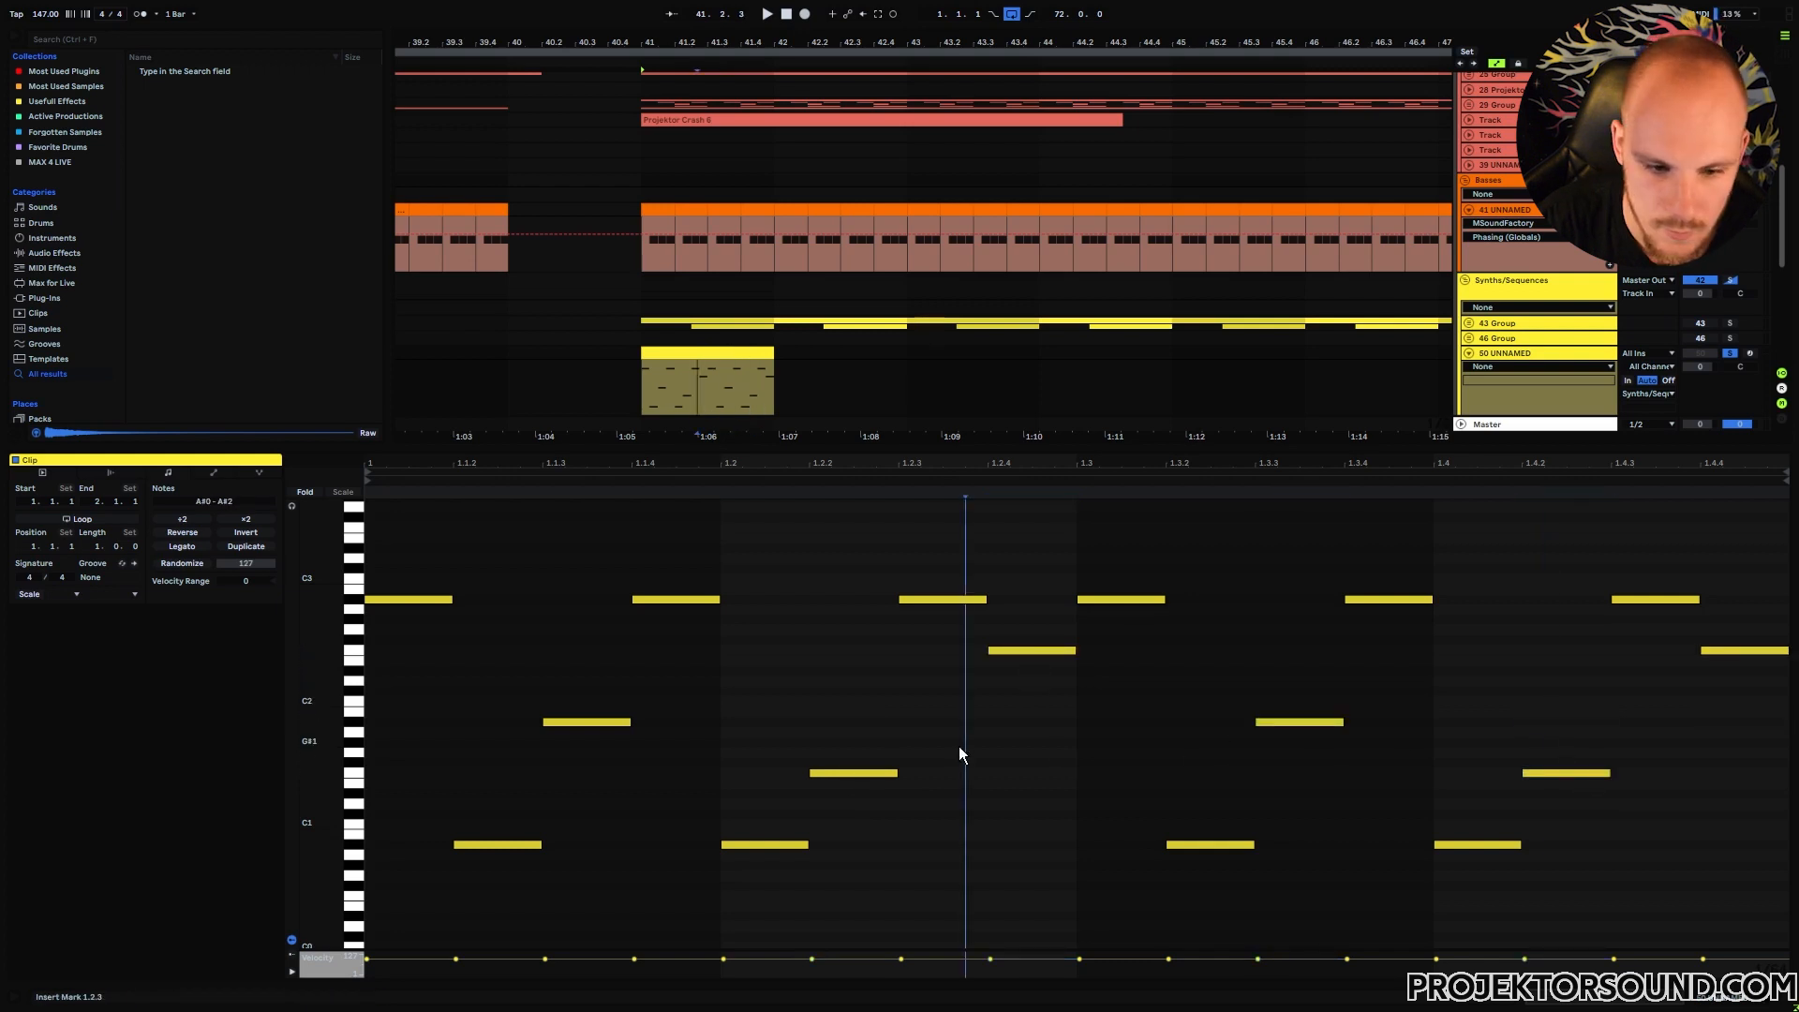
- Raise the A#2 note at 1.1.4 to C#3 and the one at 1.2.3 to B2
click(678, 598)
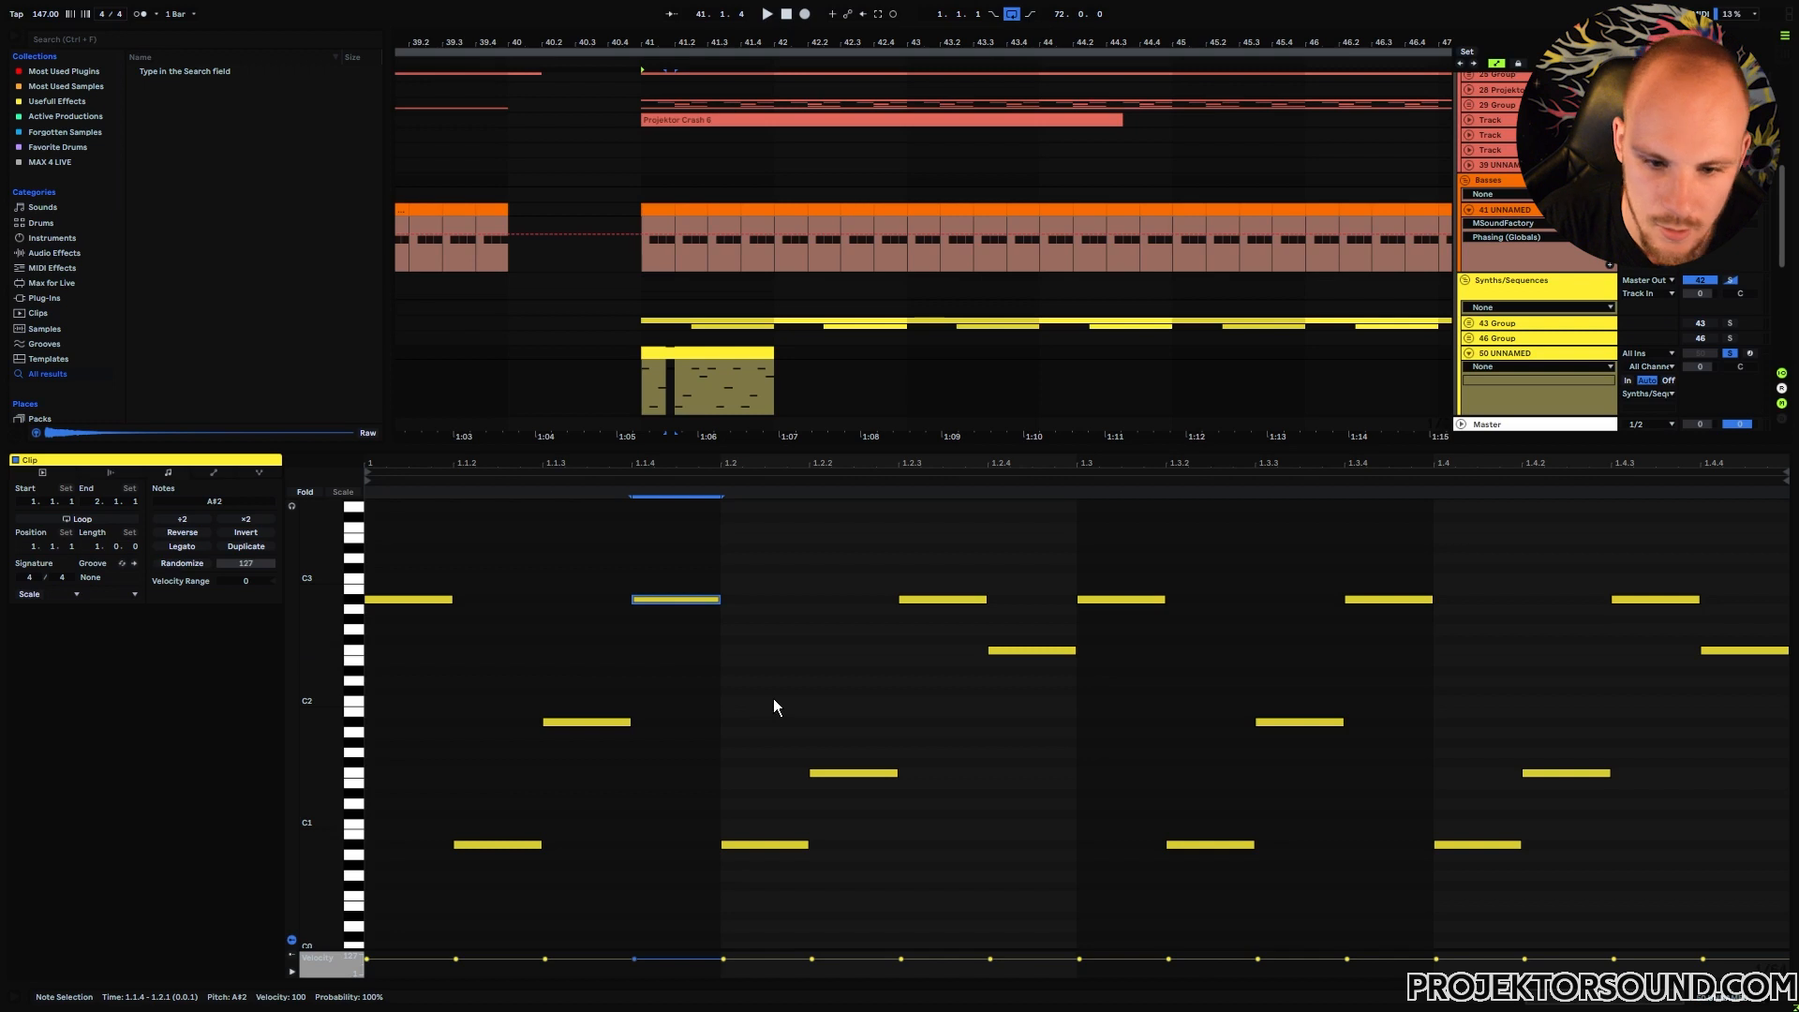
key(Up)
key(Up)
key(Up)
click(944, 599)
key(Up)
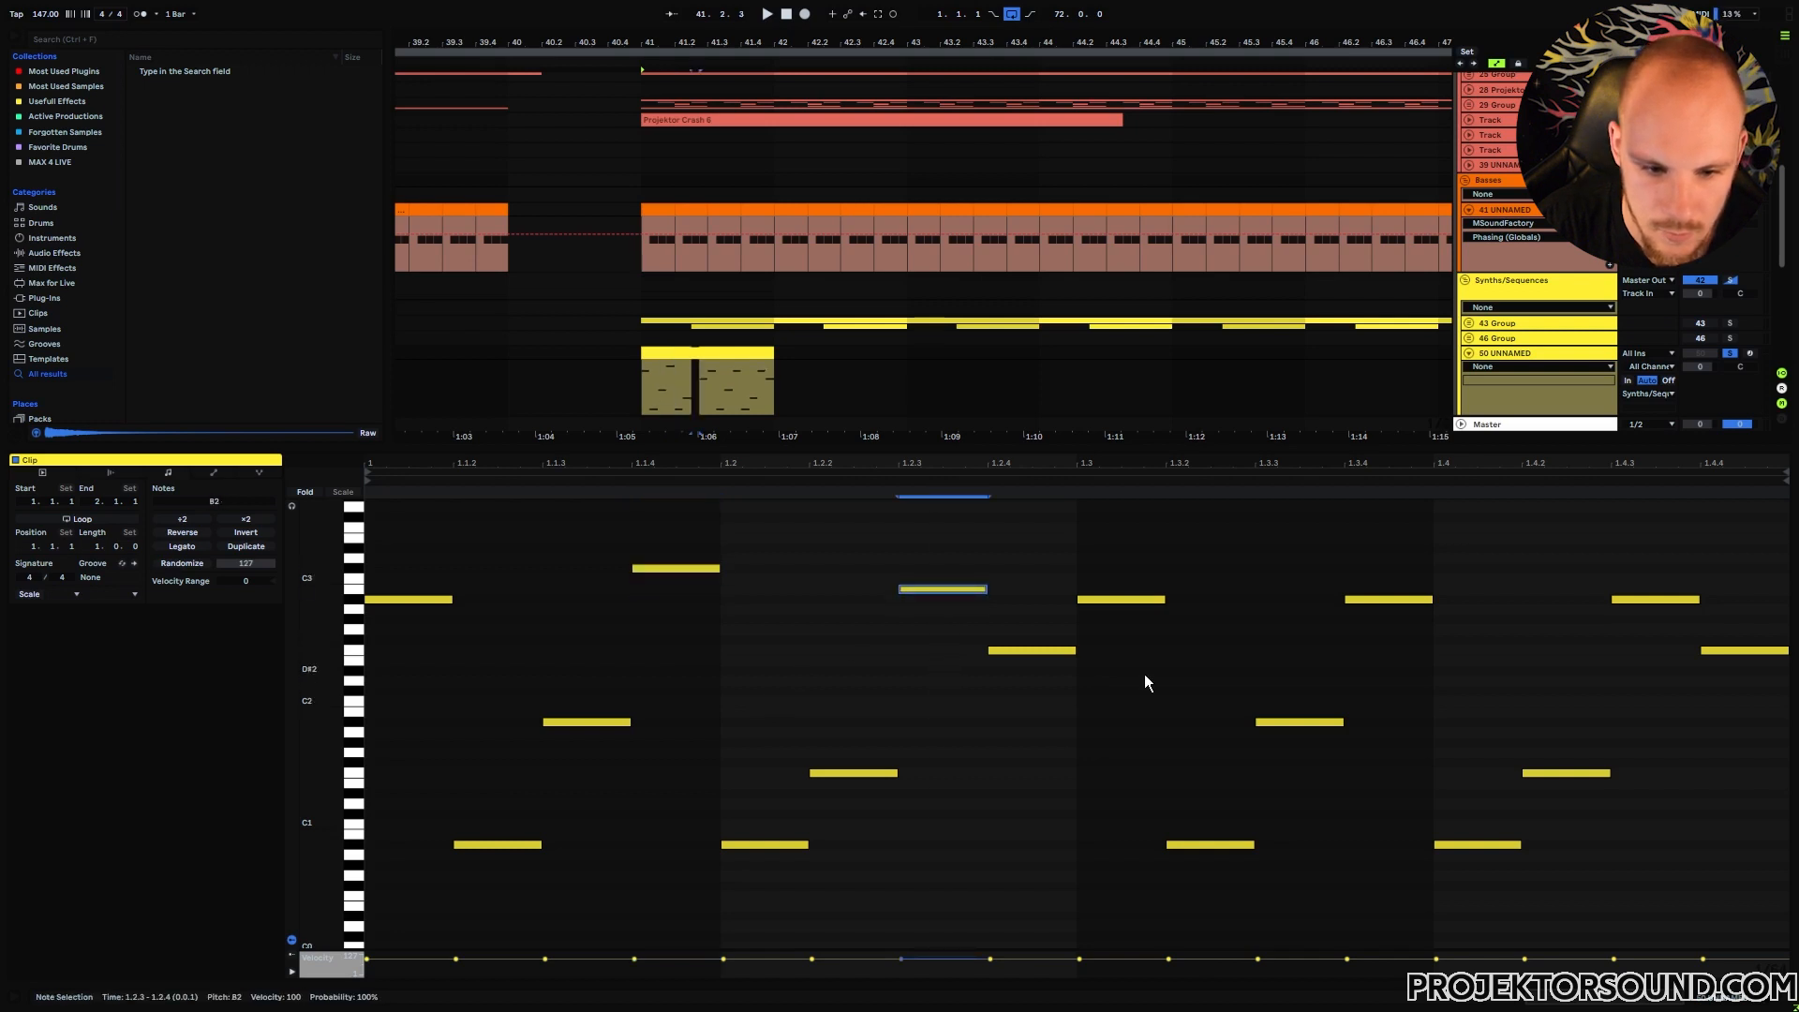
- Raise the A#2 note at 1.3.4 to D#3 and the one at 1.4.3 to C#3
click(1388, 599)
key(Up)
key(Up)
key(Up)
key(Up)
key(Up)
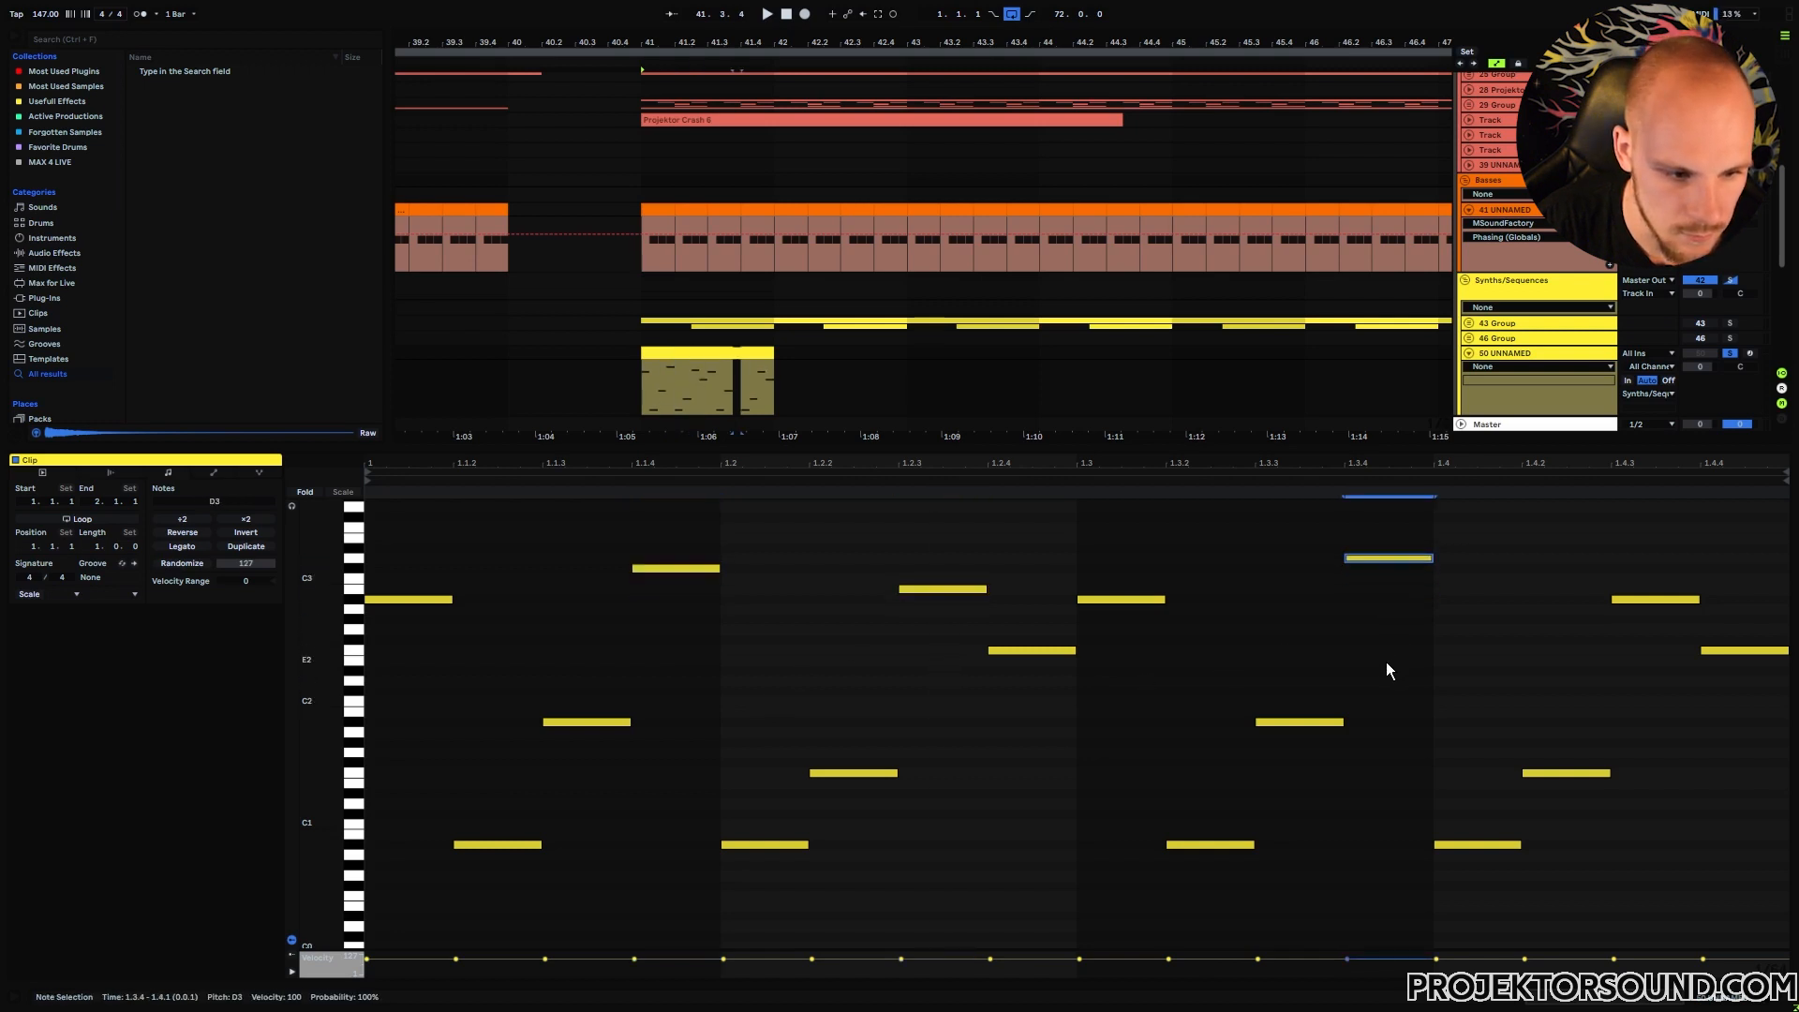
click(1655, 598)
key(Up)
key(Up)
key(Up)
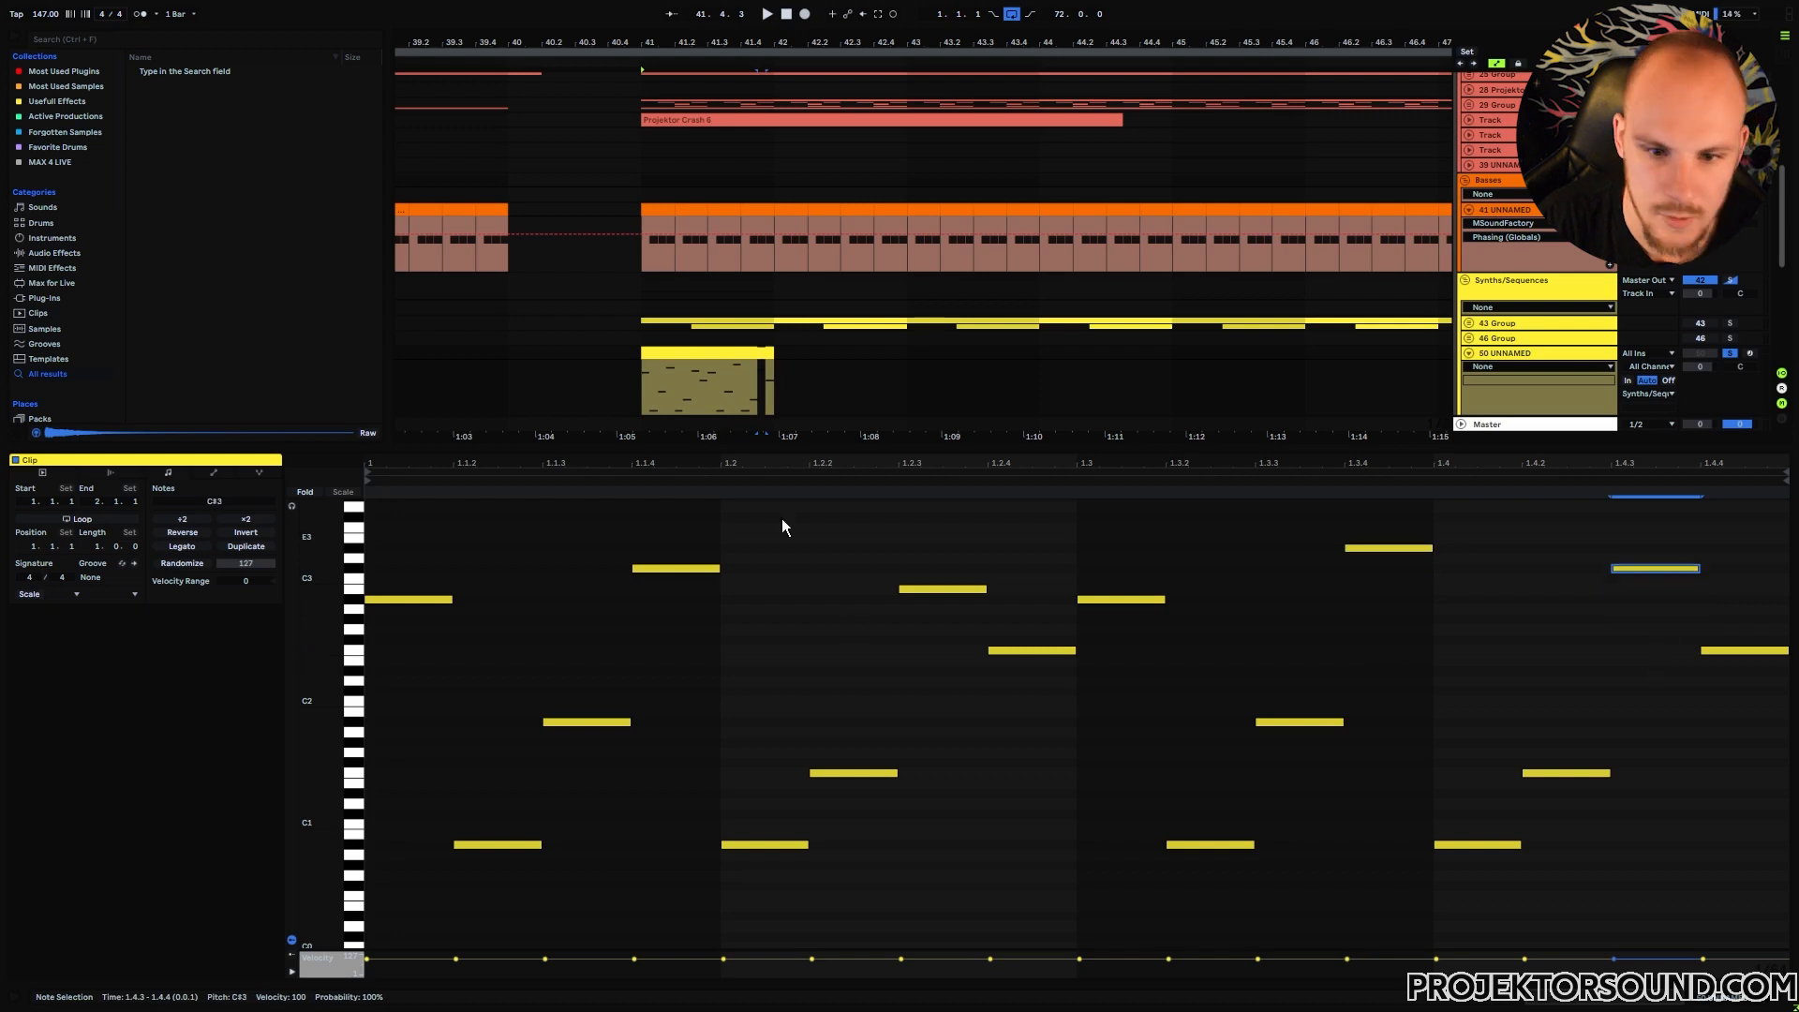
- Loop and play the one-bar clip at bar 41, and open the Serum editor on its track
click(639, 399)
key(space)
click(1509, 363)
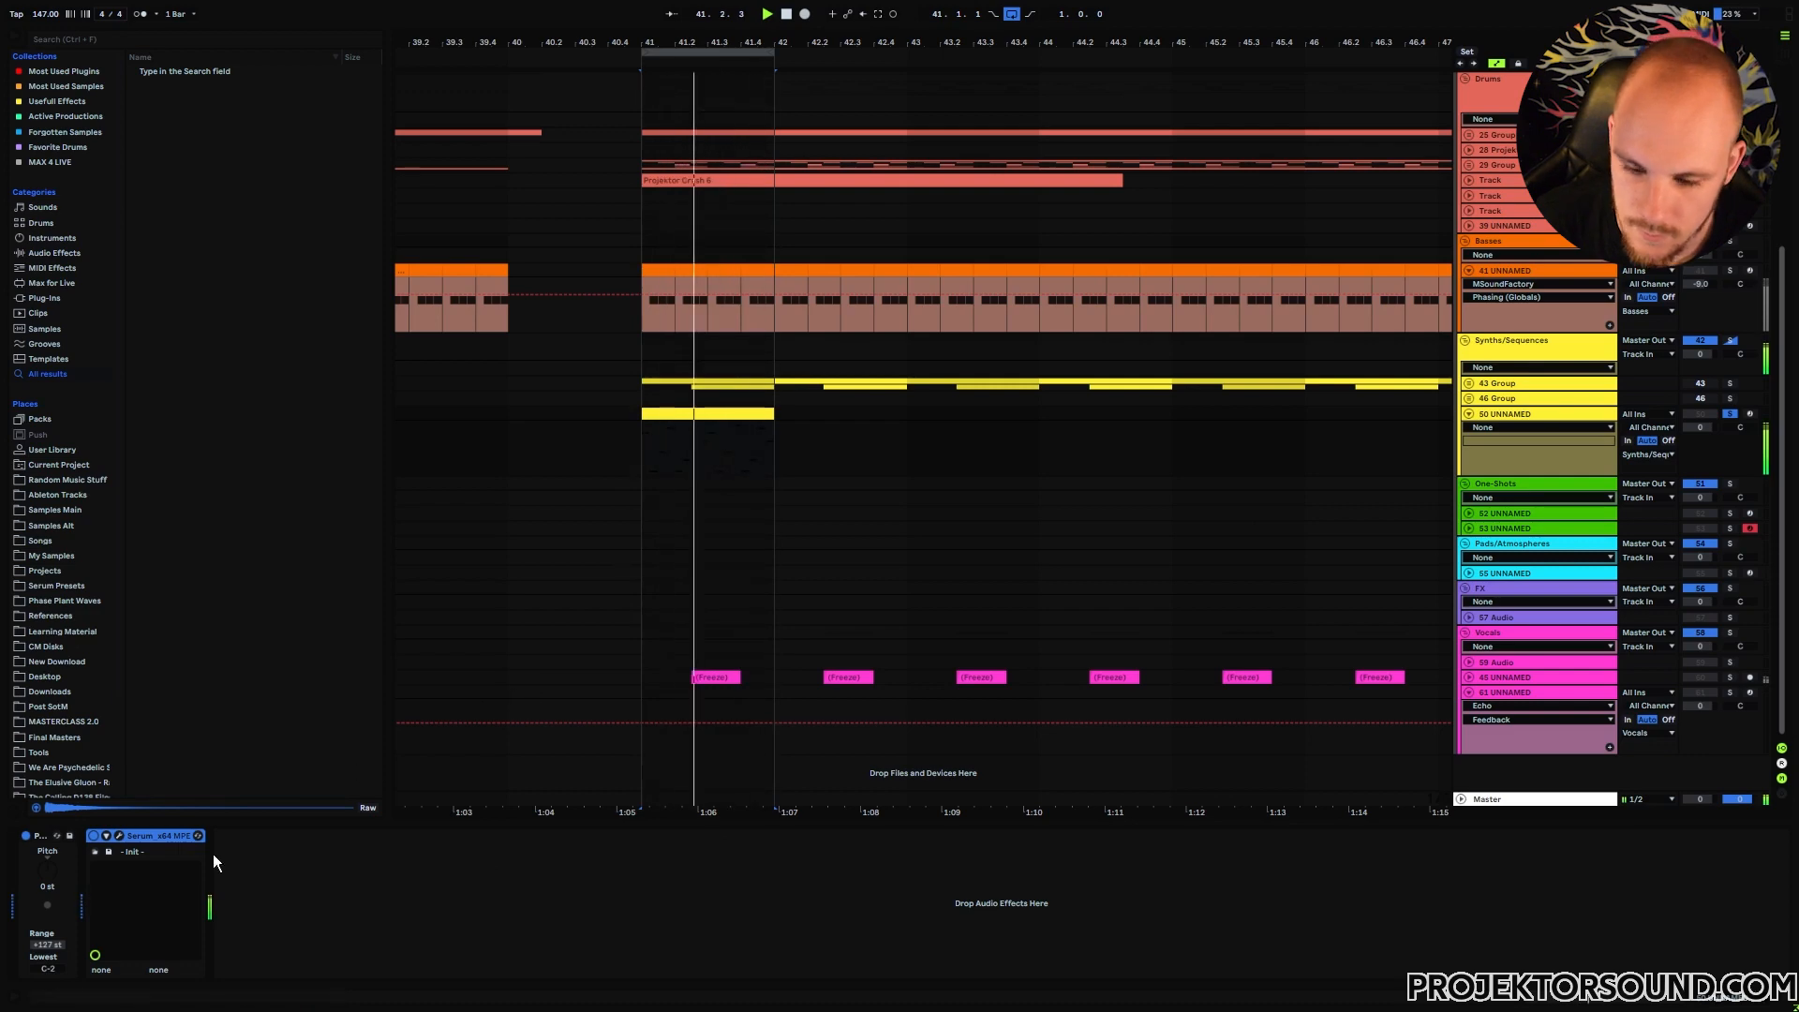
click(119, 835)
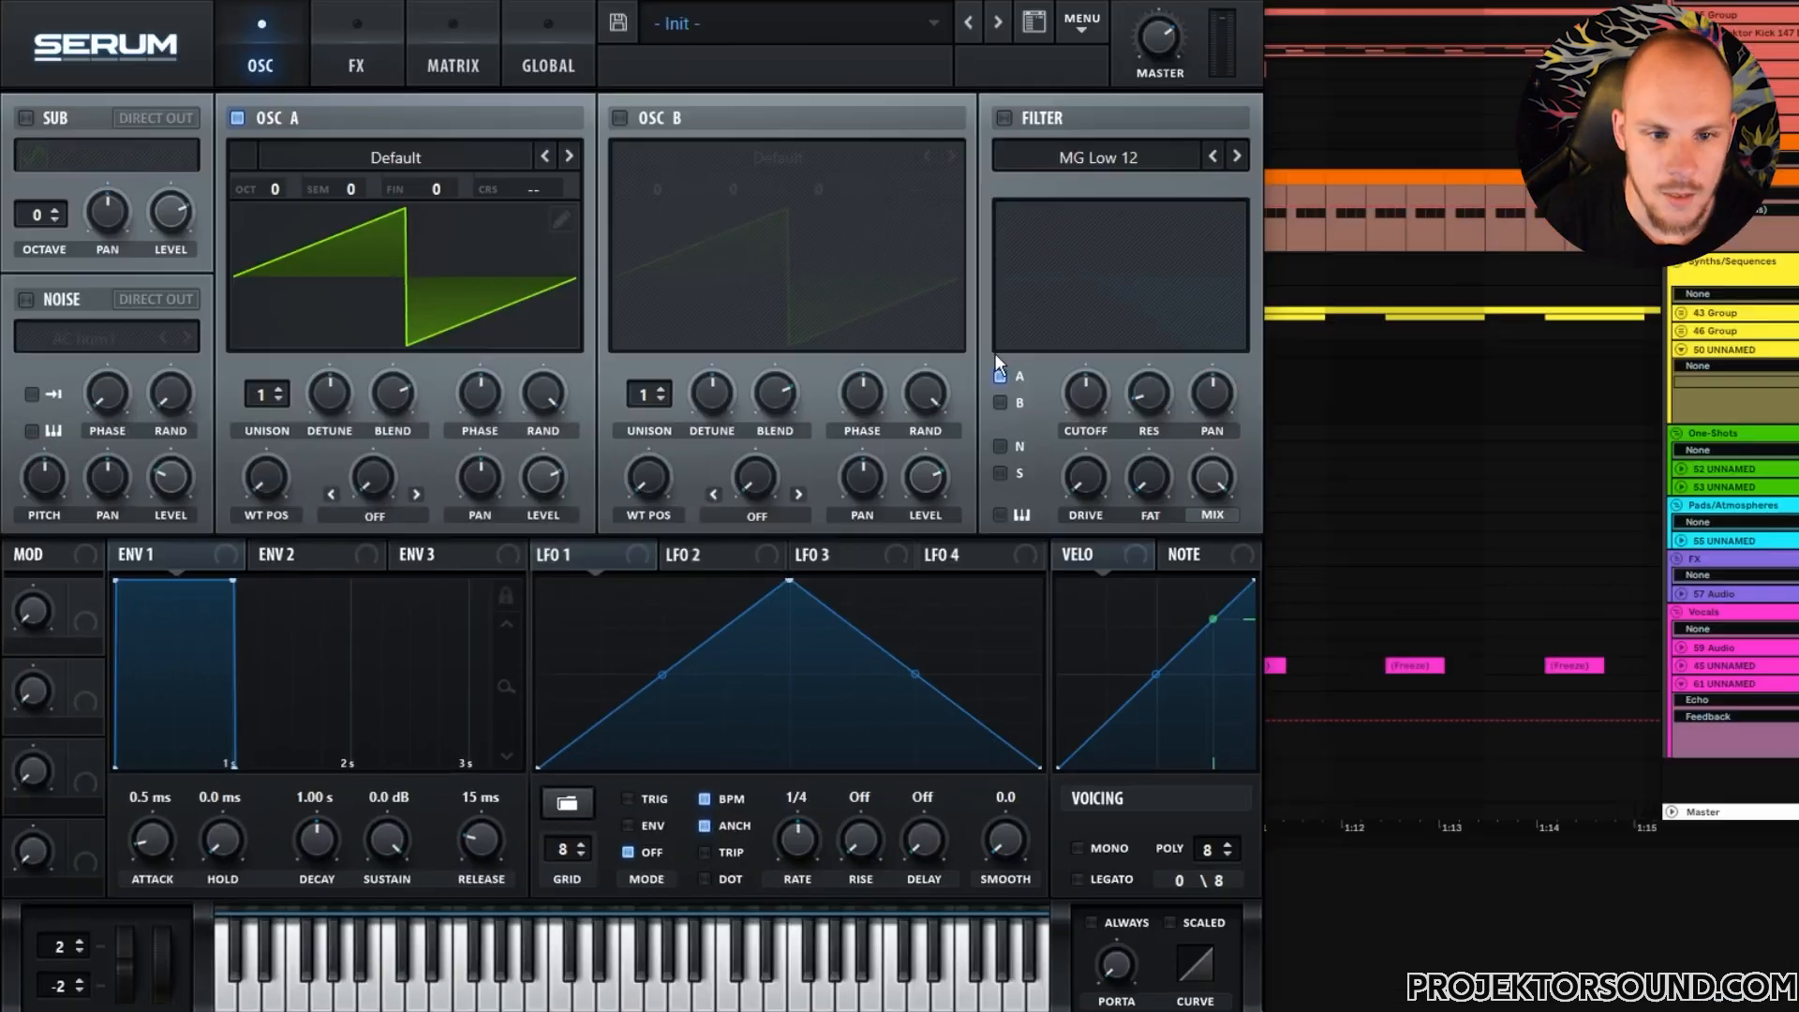
- Turn on the filter for oscillator A as Band 24, and raise its resonance and drive
click(943, 246)
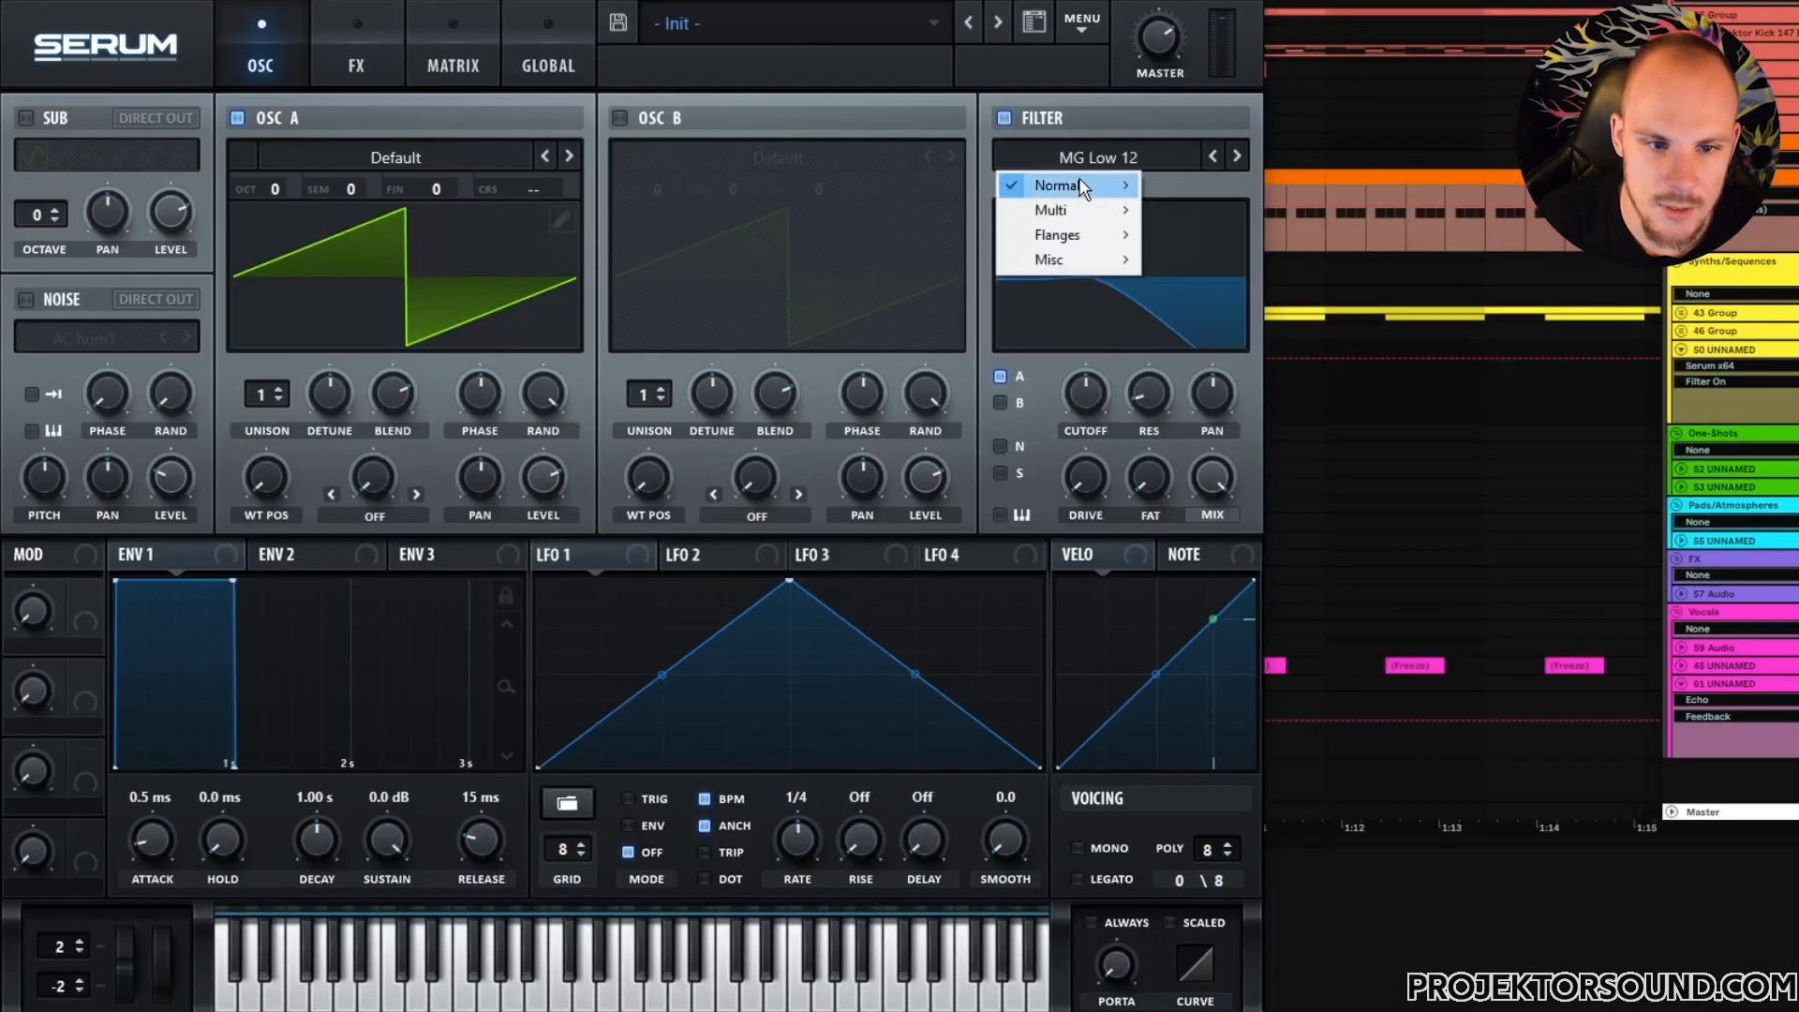
mouse_move(1084, 186)
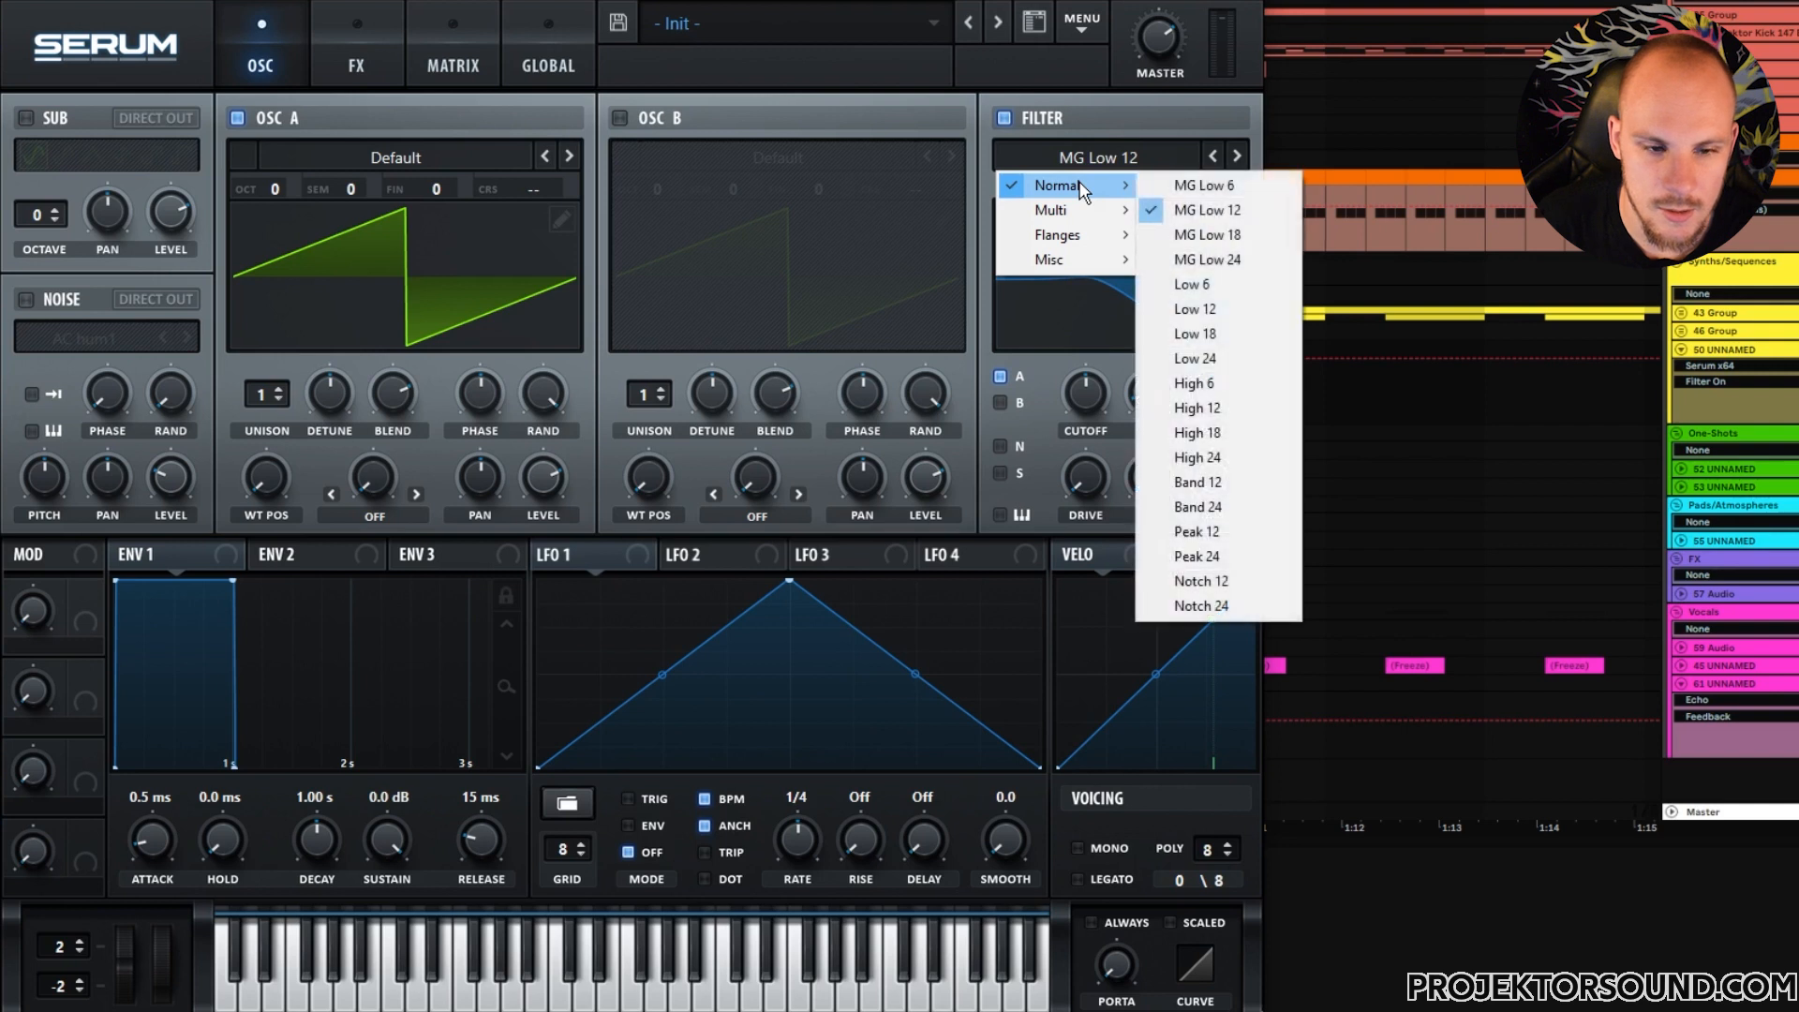
click(1237, 521)
drag(1150, 395, 1161, 315)
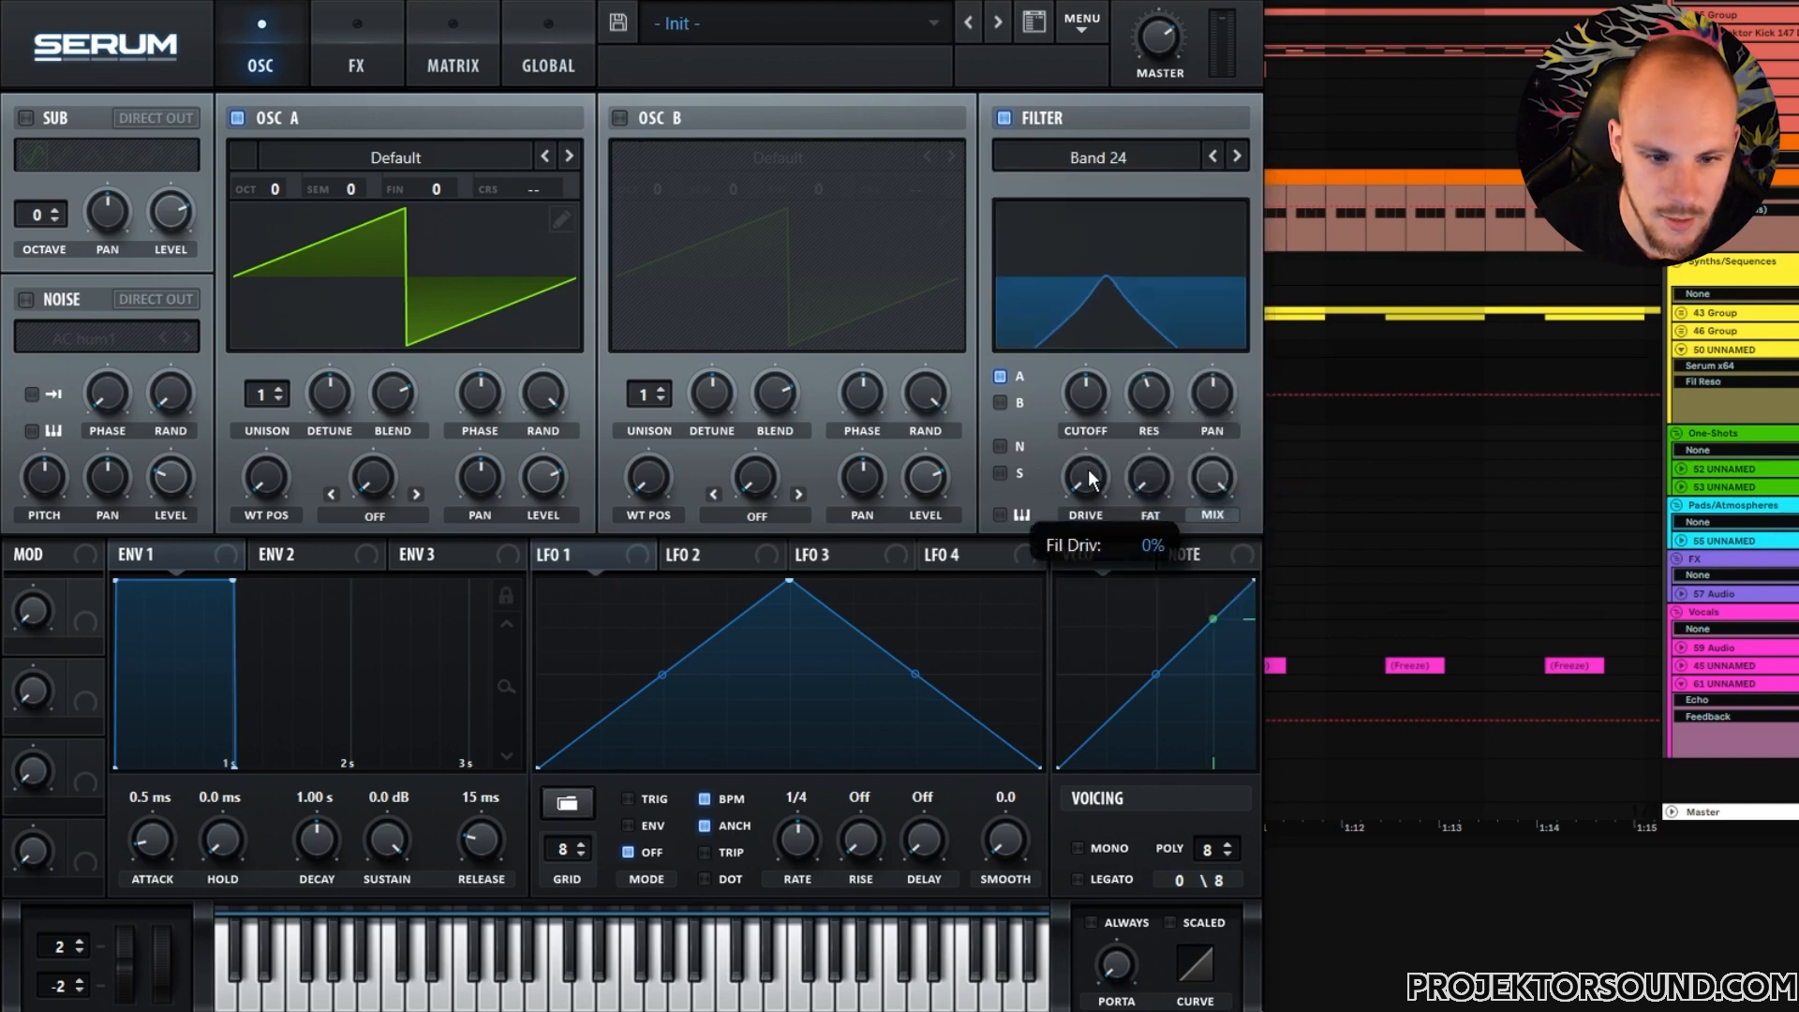
drag(1089, 474, 1090, 446)
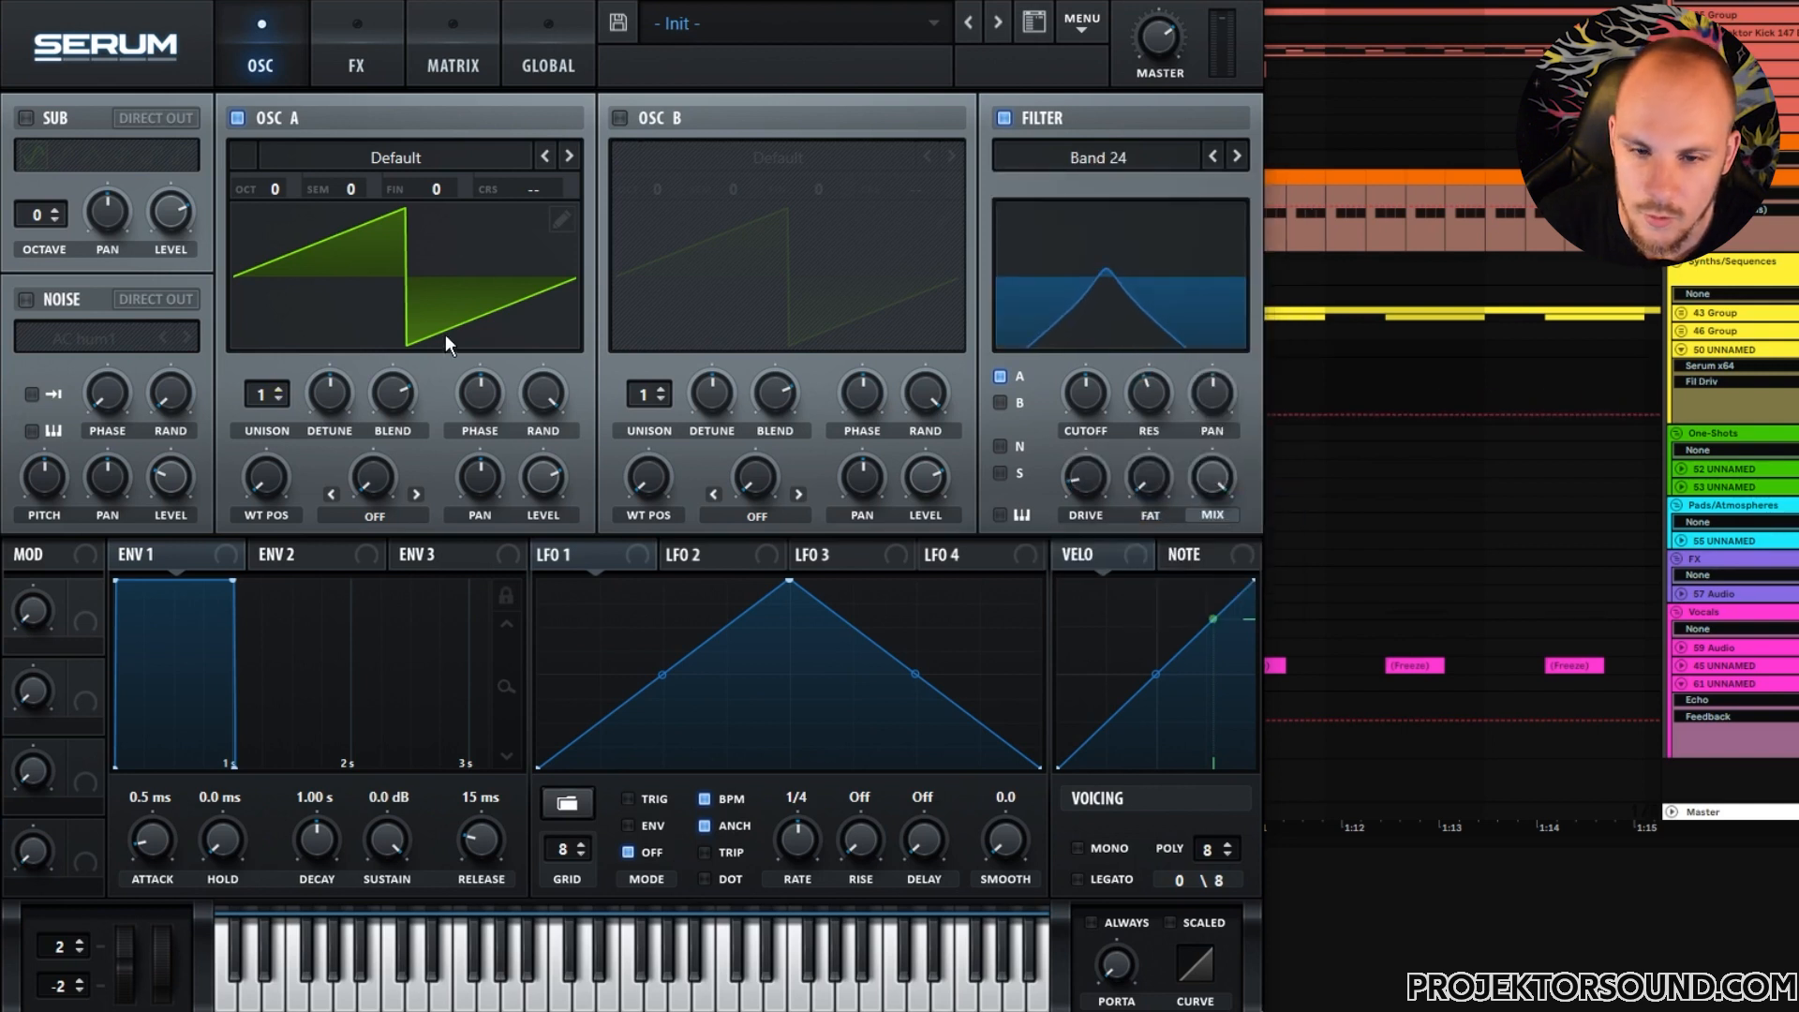
- Randomize all harmonic phases of oscillator A's waveform in the wavetable editor, and close the editor
click(560, 220)
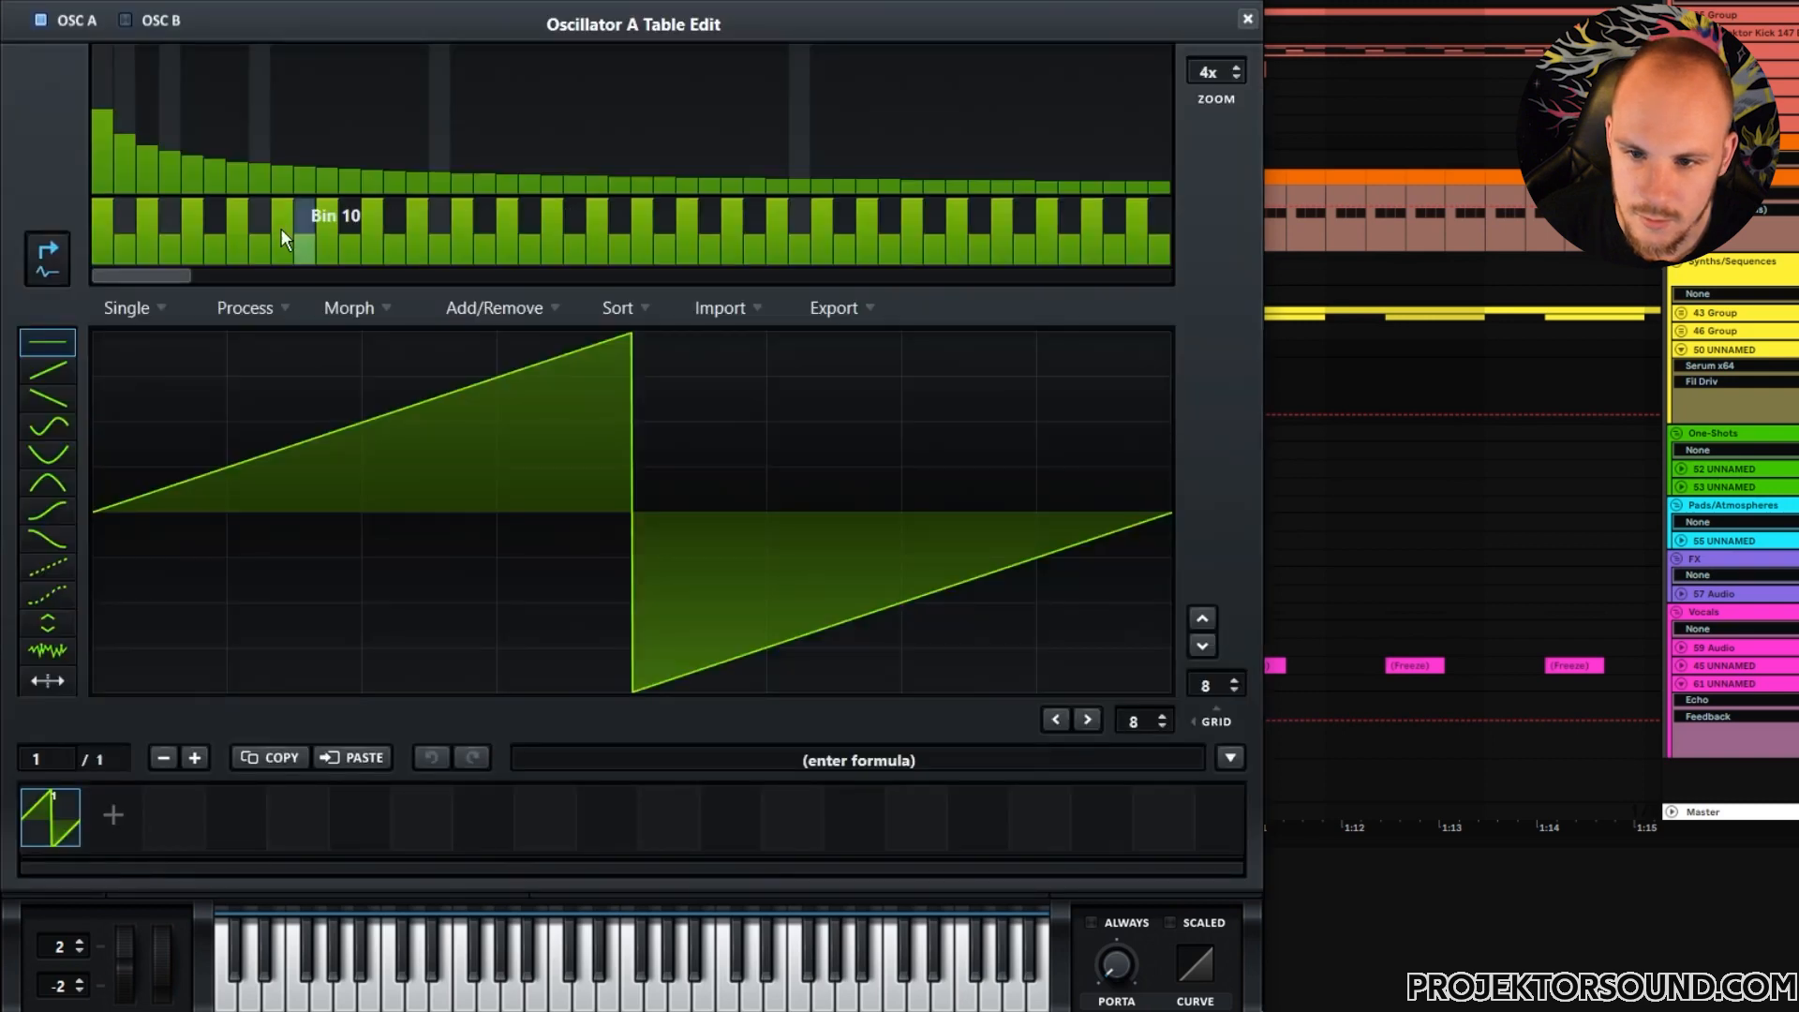
right_click(109, 251)
click(300, 565)
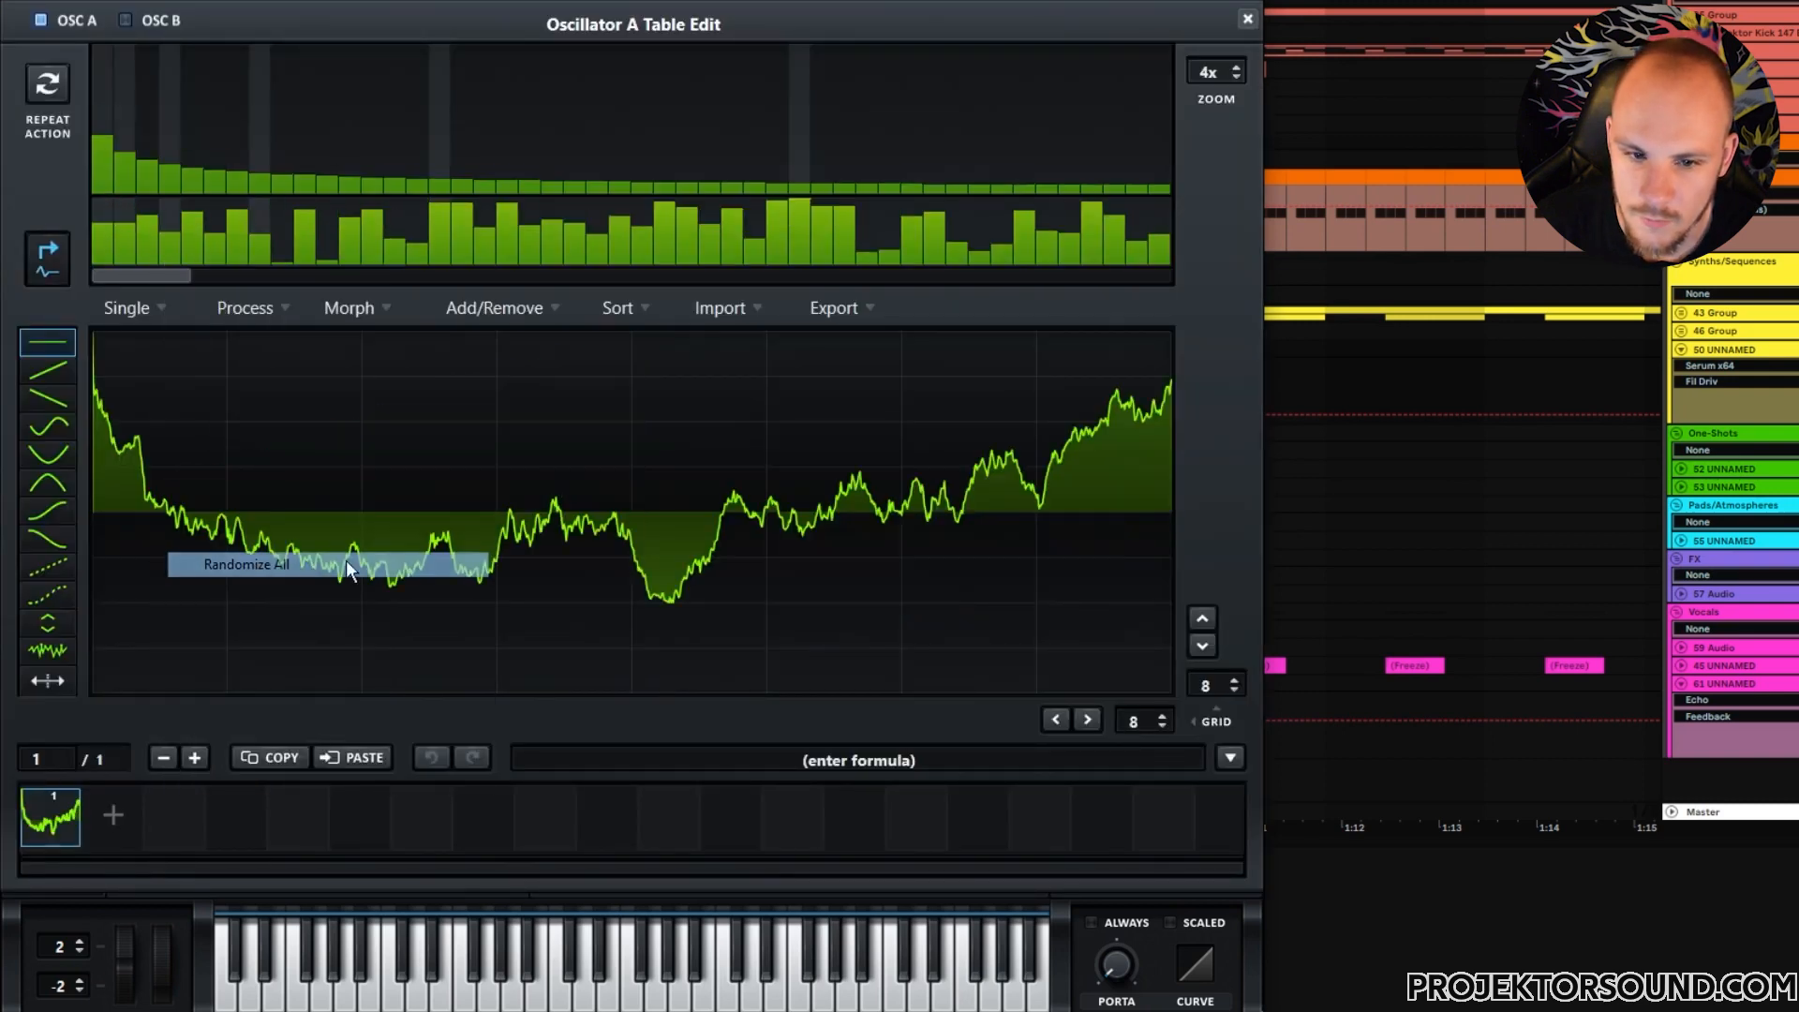
click(1248, 17)
- Give oscillator A 4 unison voices with less detune, and lower its unison width in the global settings
drag(285, 386, 323, 463)
click(574, 71)
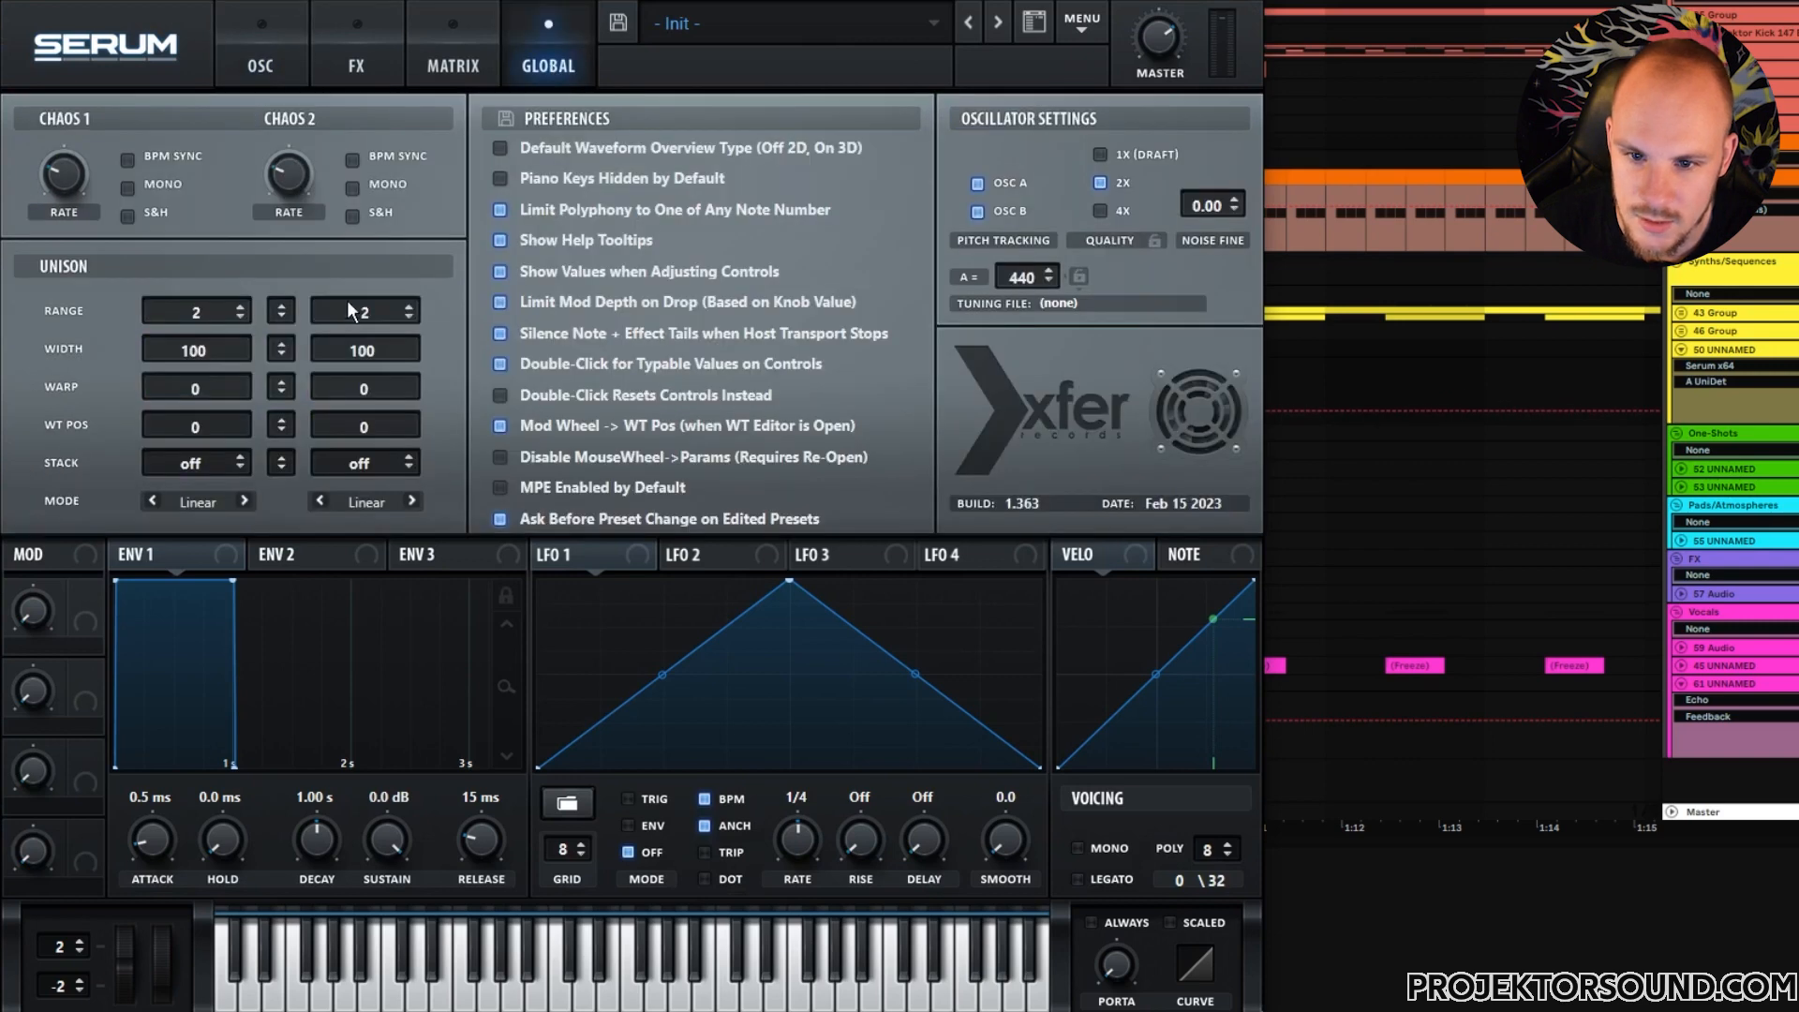
drag(215, 356, 212, 570)
- Lower the filter cutoff slightly and modulate it with LFO 1
click(236, 67)
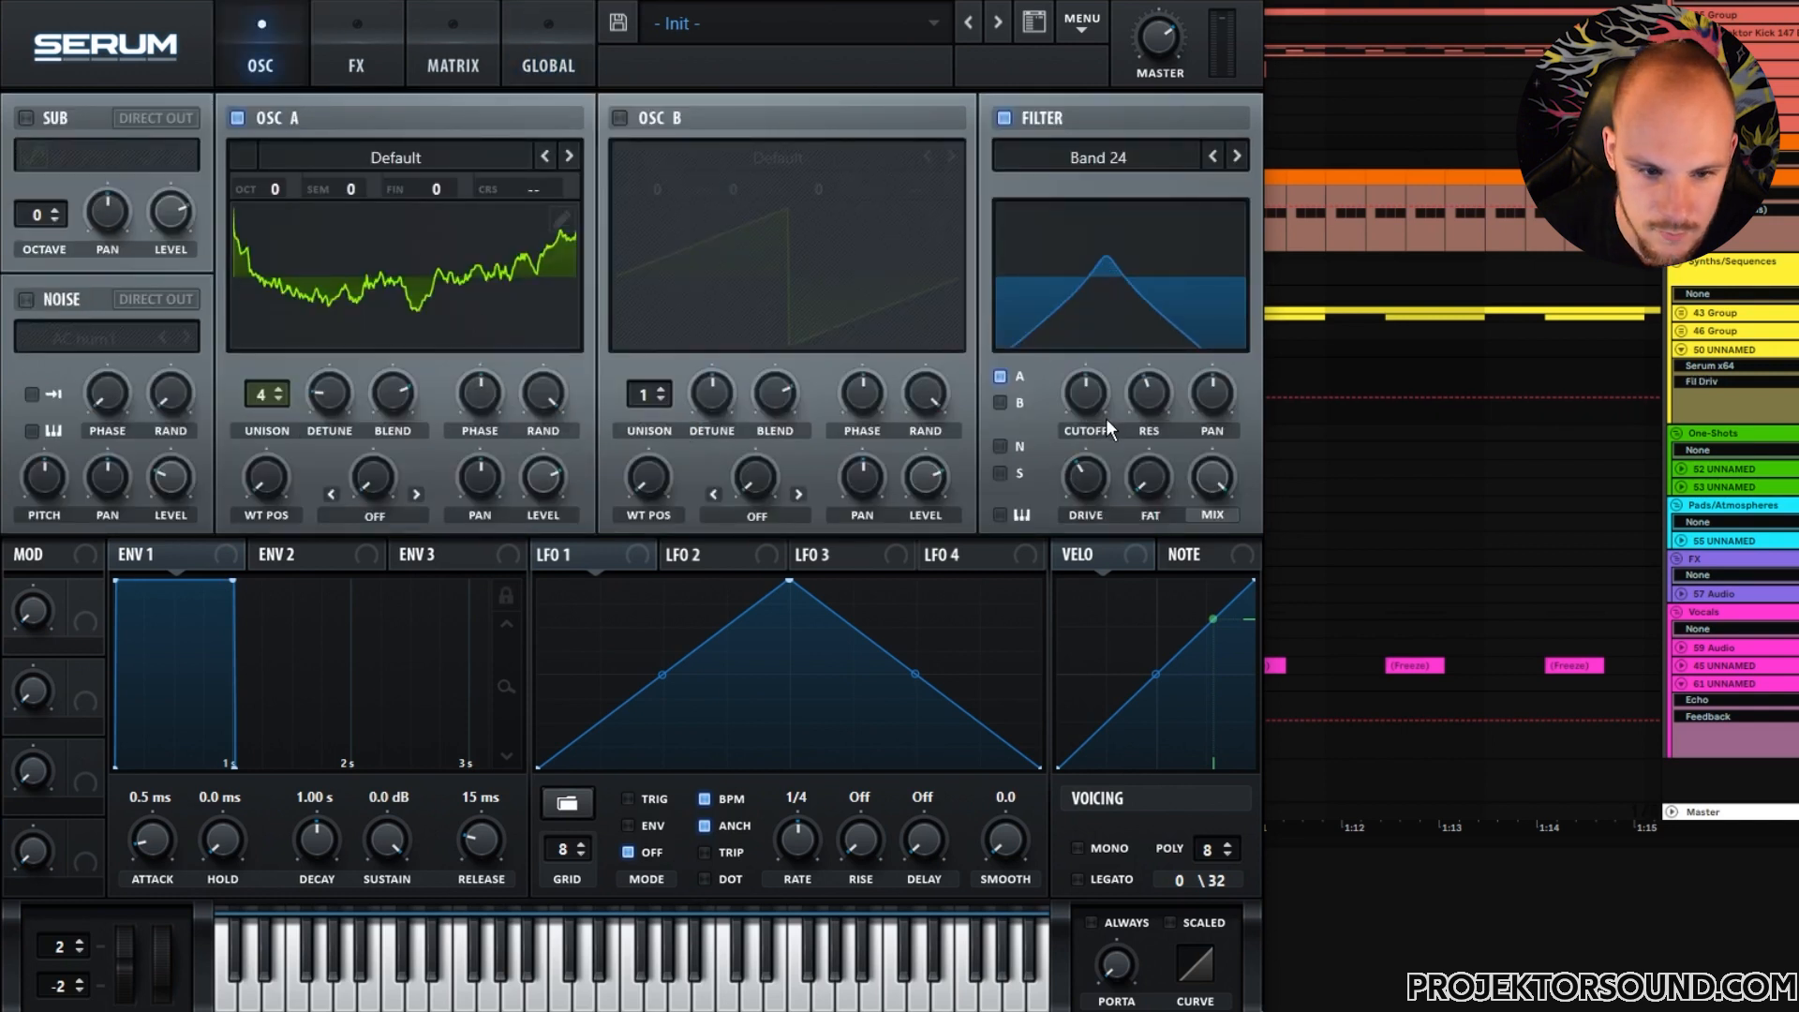
mouse_move(1087, 396)
mouse_down()
mouse_move(1121, 347)
mouse_move(1090, 423)
mouse_up()
drag(544, 553, 1087, 394)
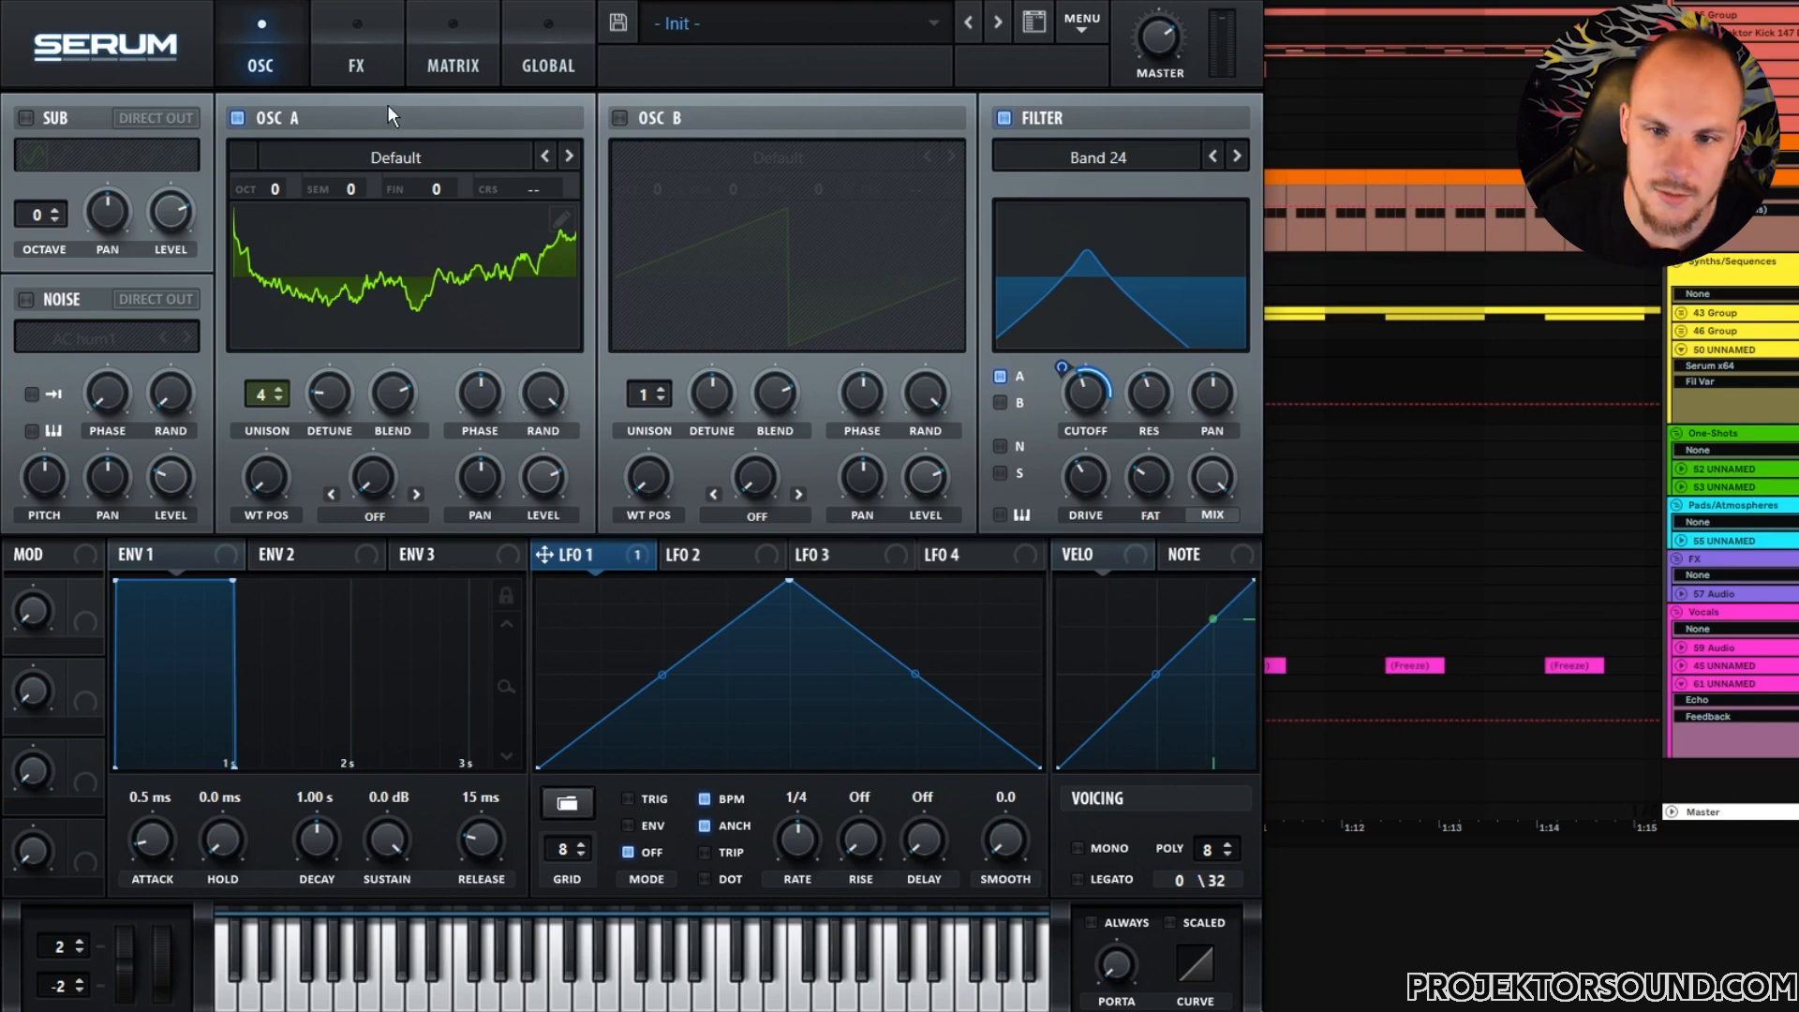
- Enable the Distortion effect, try the Zero-Square type, and lower its drive to 18%
click(365, 73)
click(35, 166)
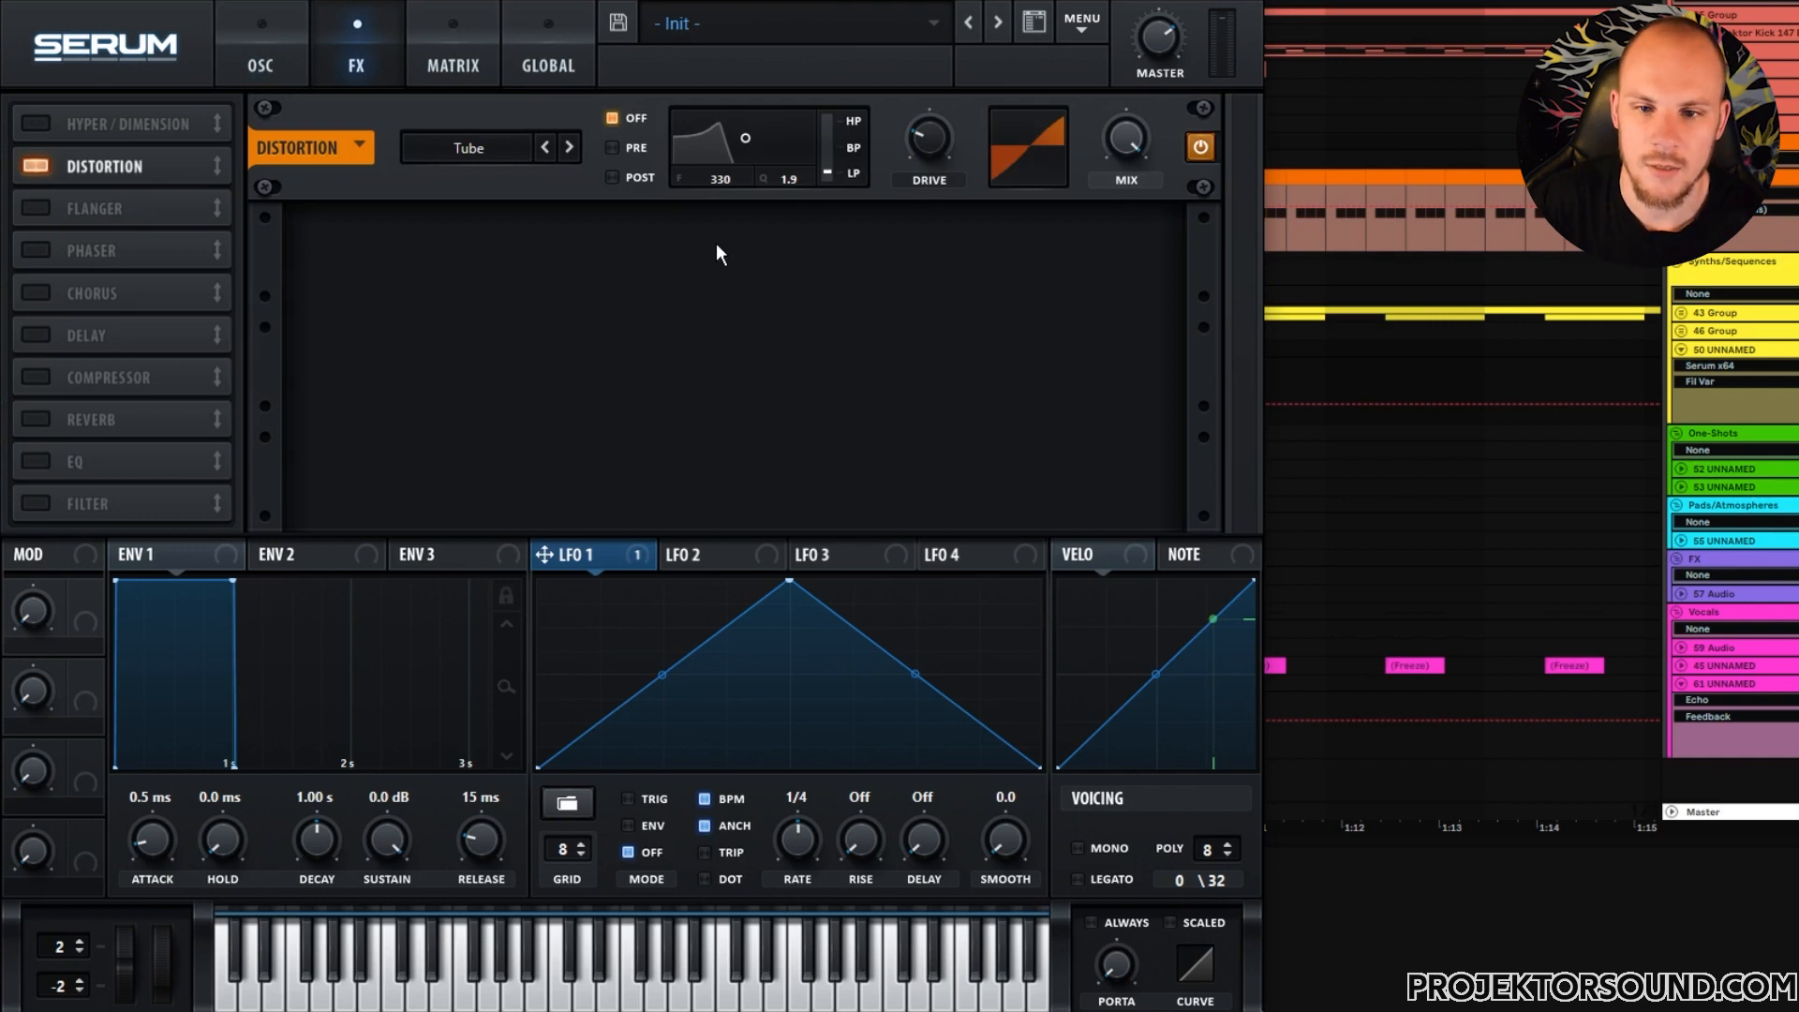
click(569, 148)
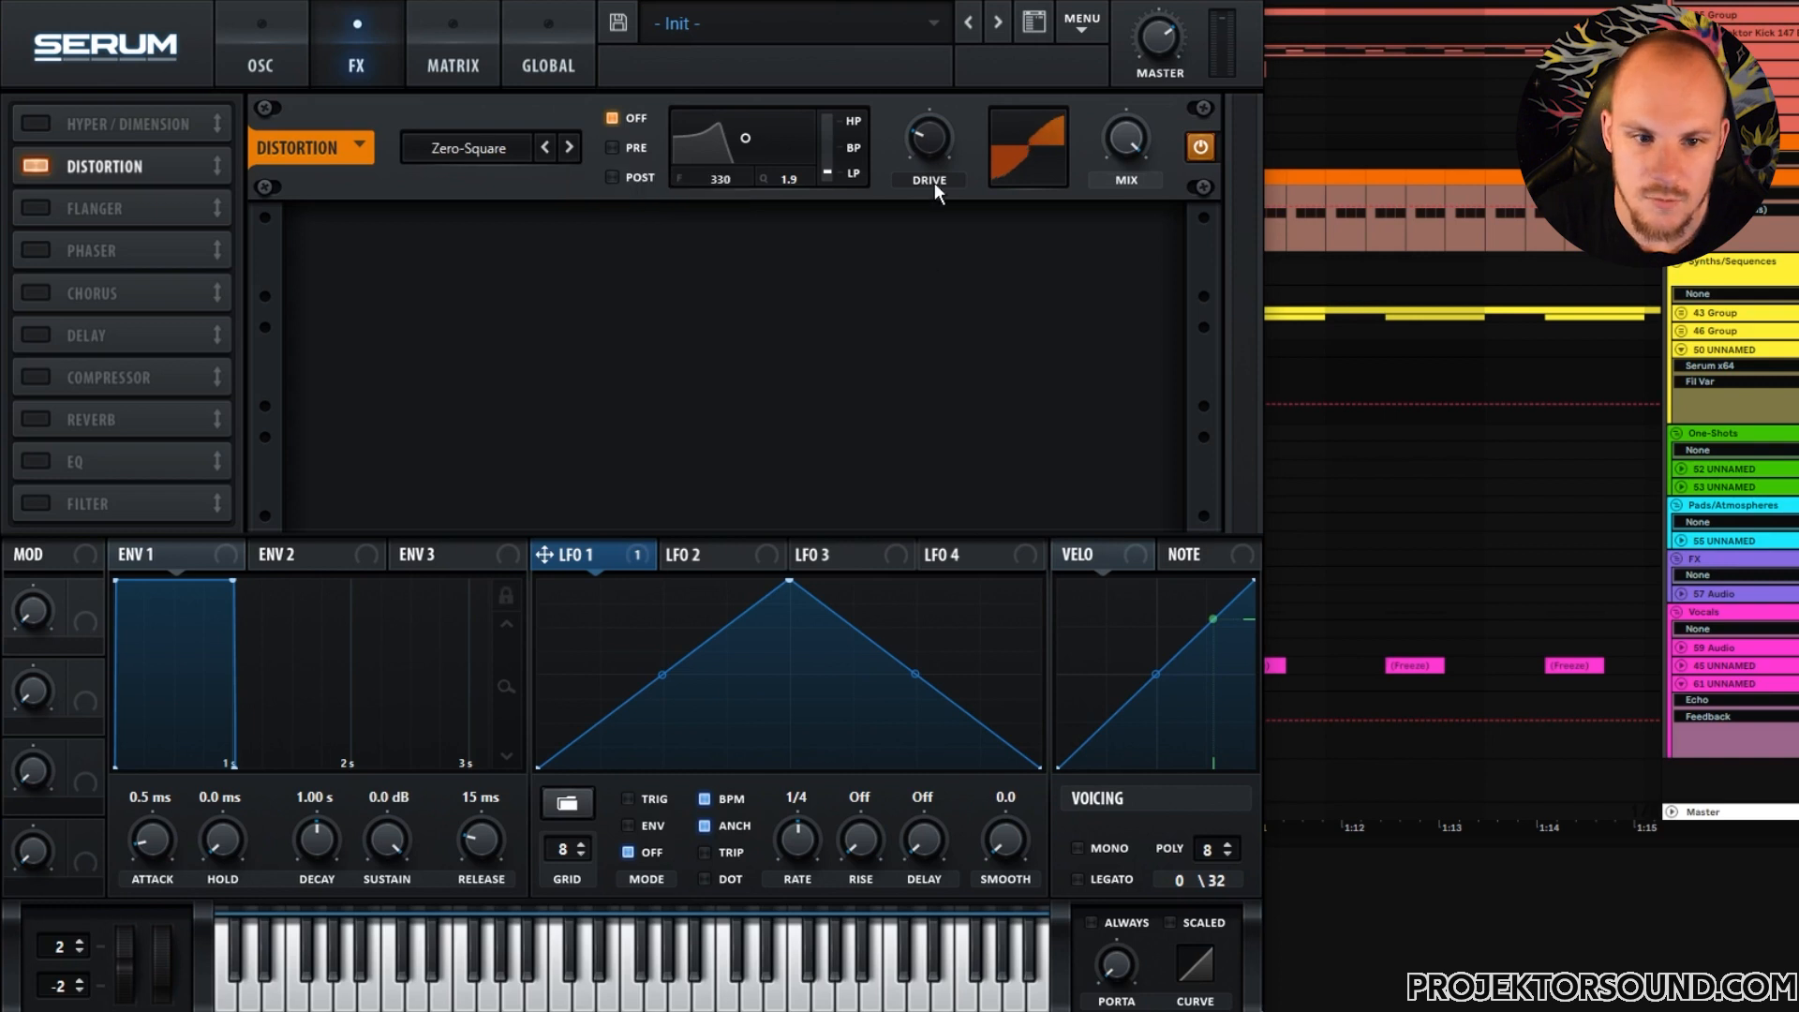
click(937, 143)
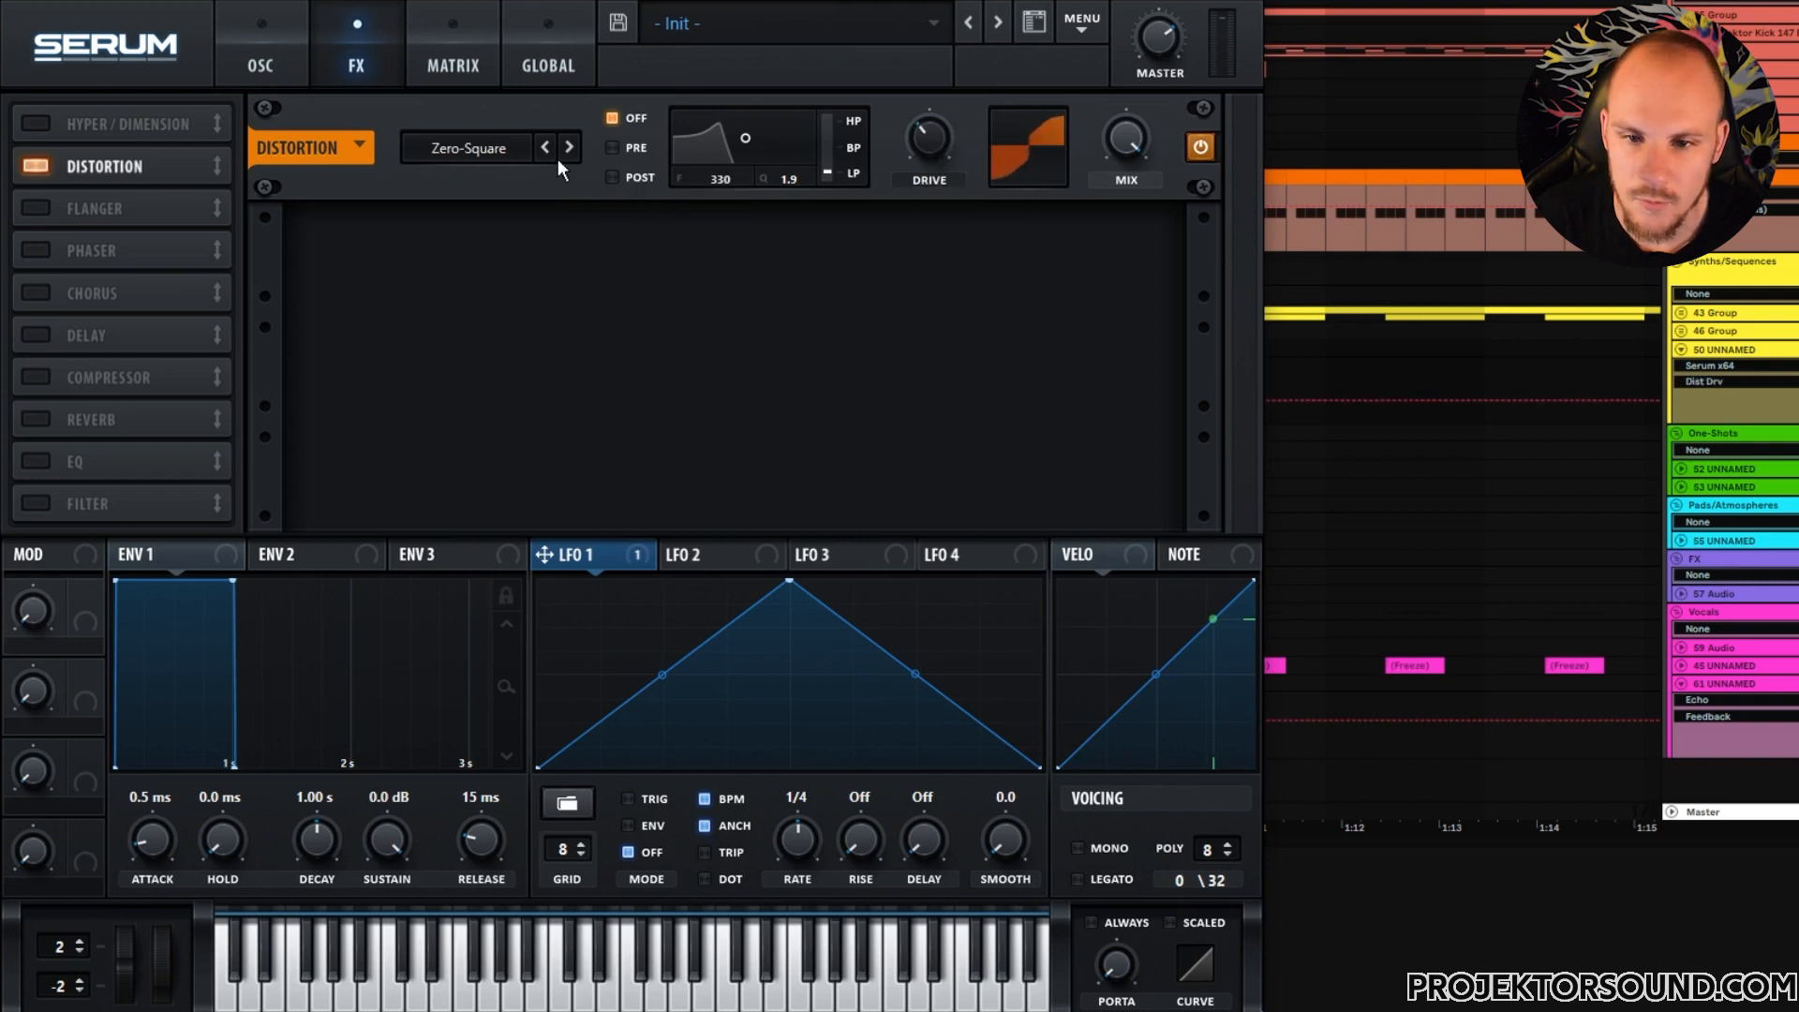
drag(926, 135, 925, 153)
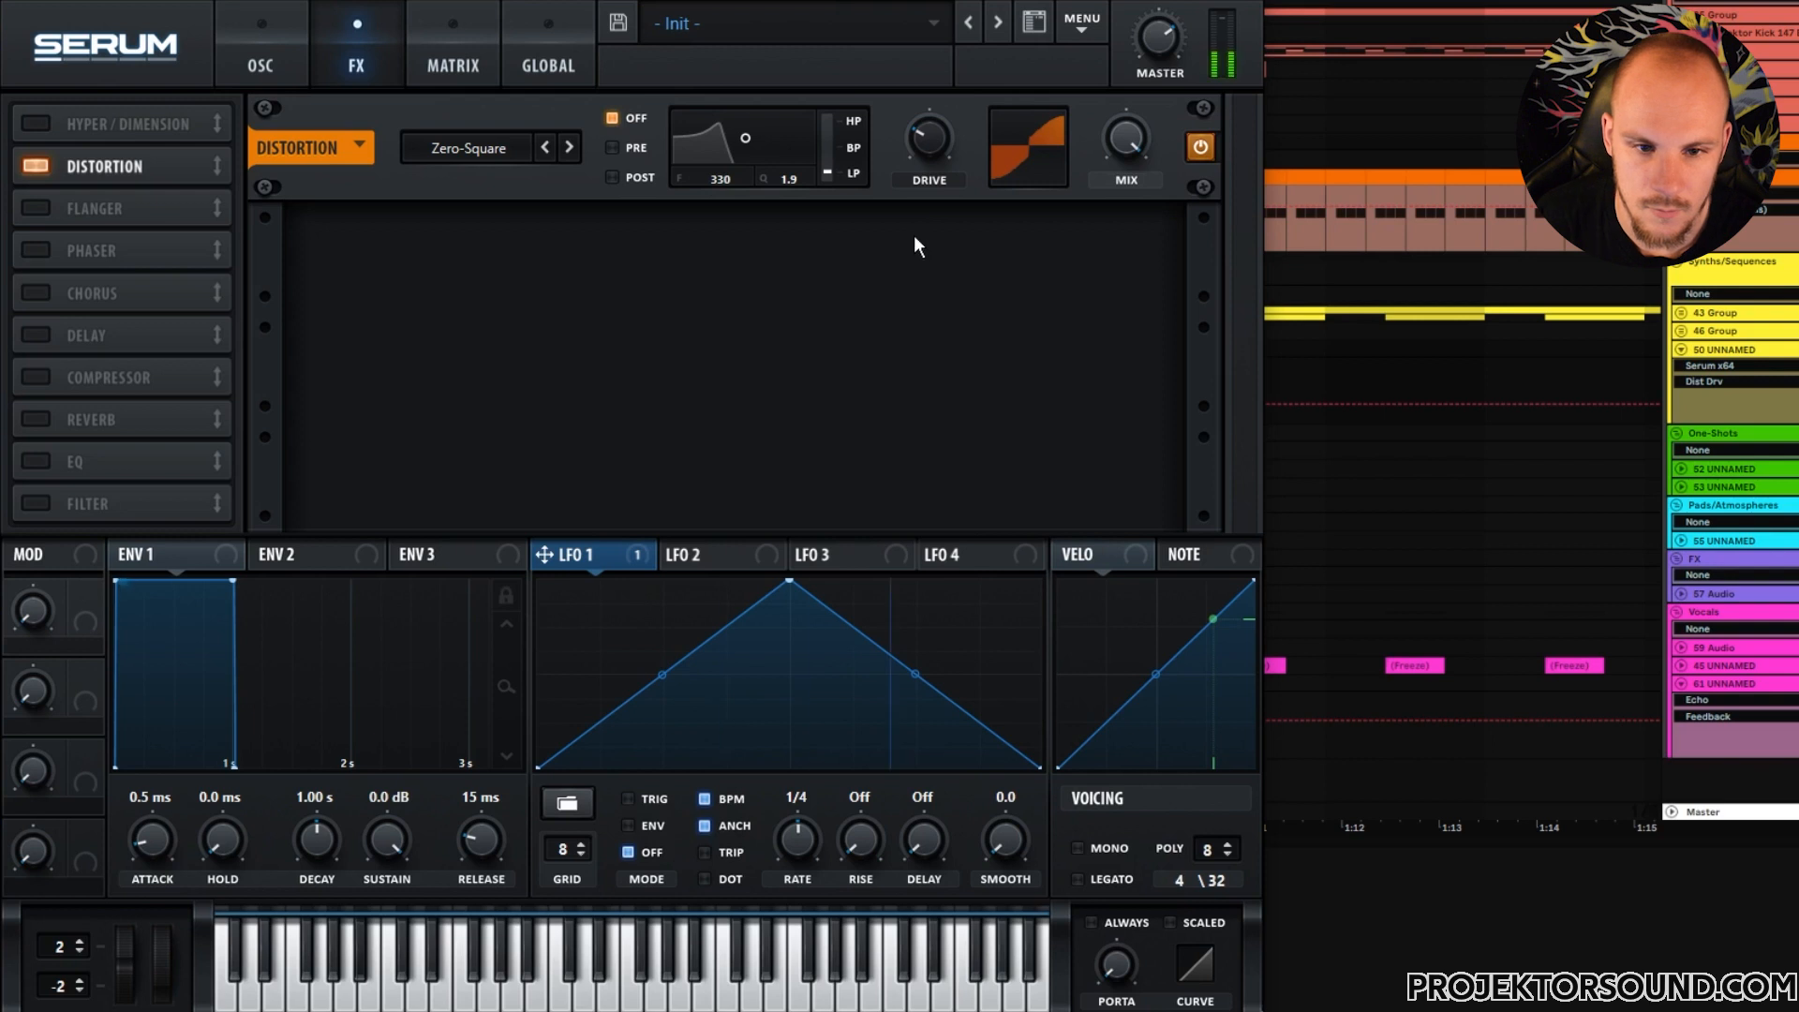
mouse_move(942, 148)
drag(941, 140, 936, 159)
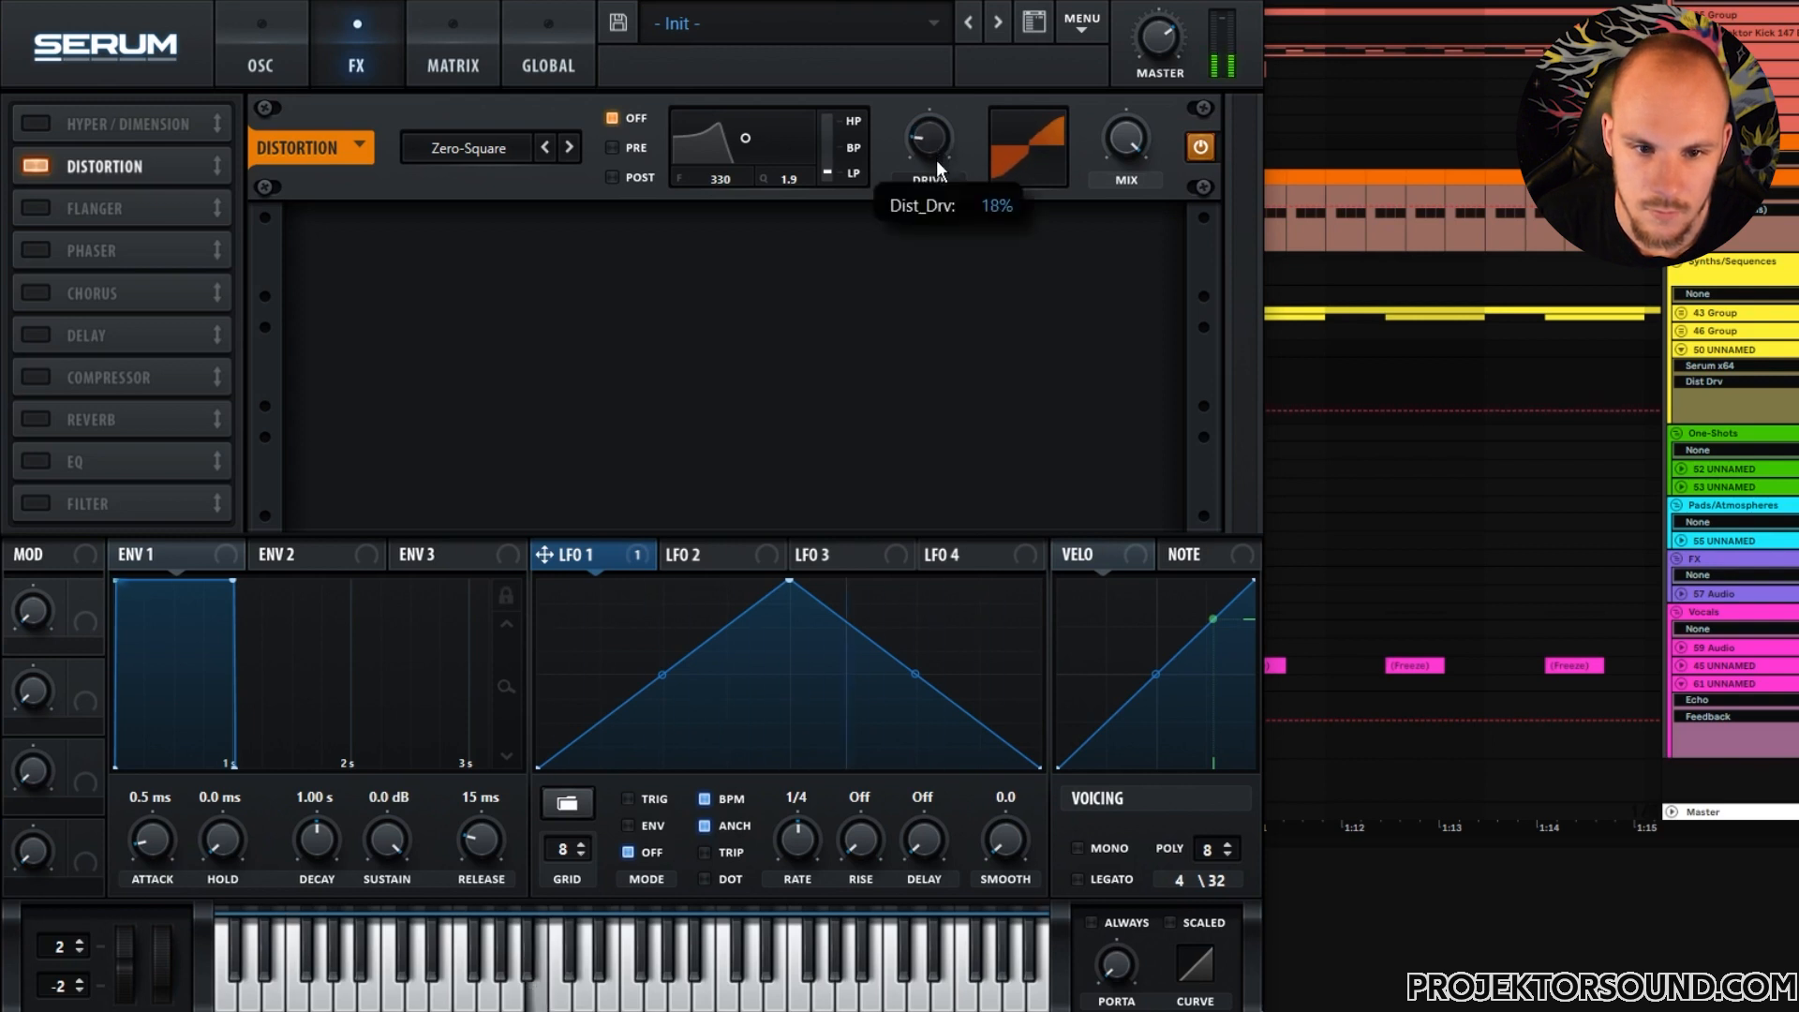
- Switch the distortion type to Asym and raise its drive
click(569, 147)
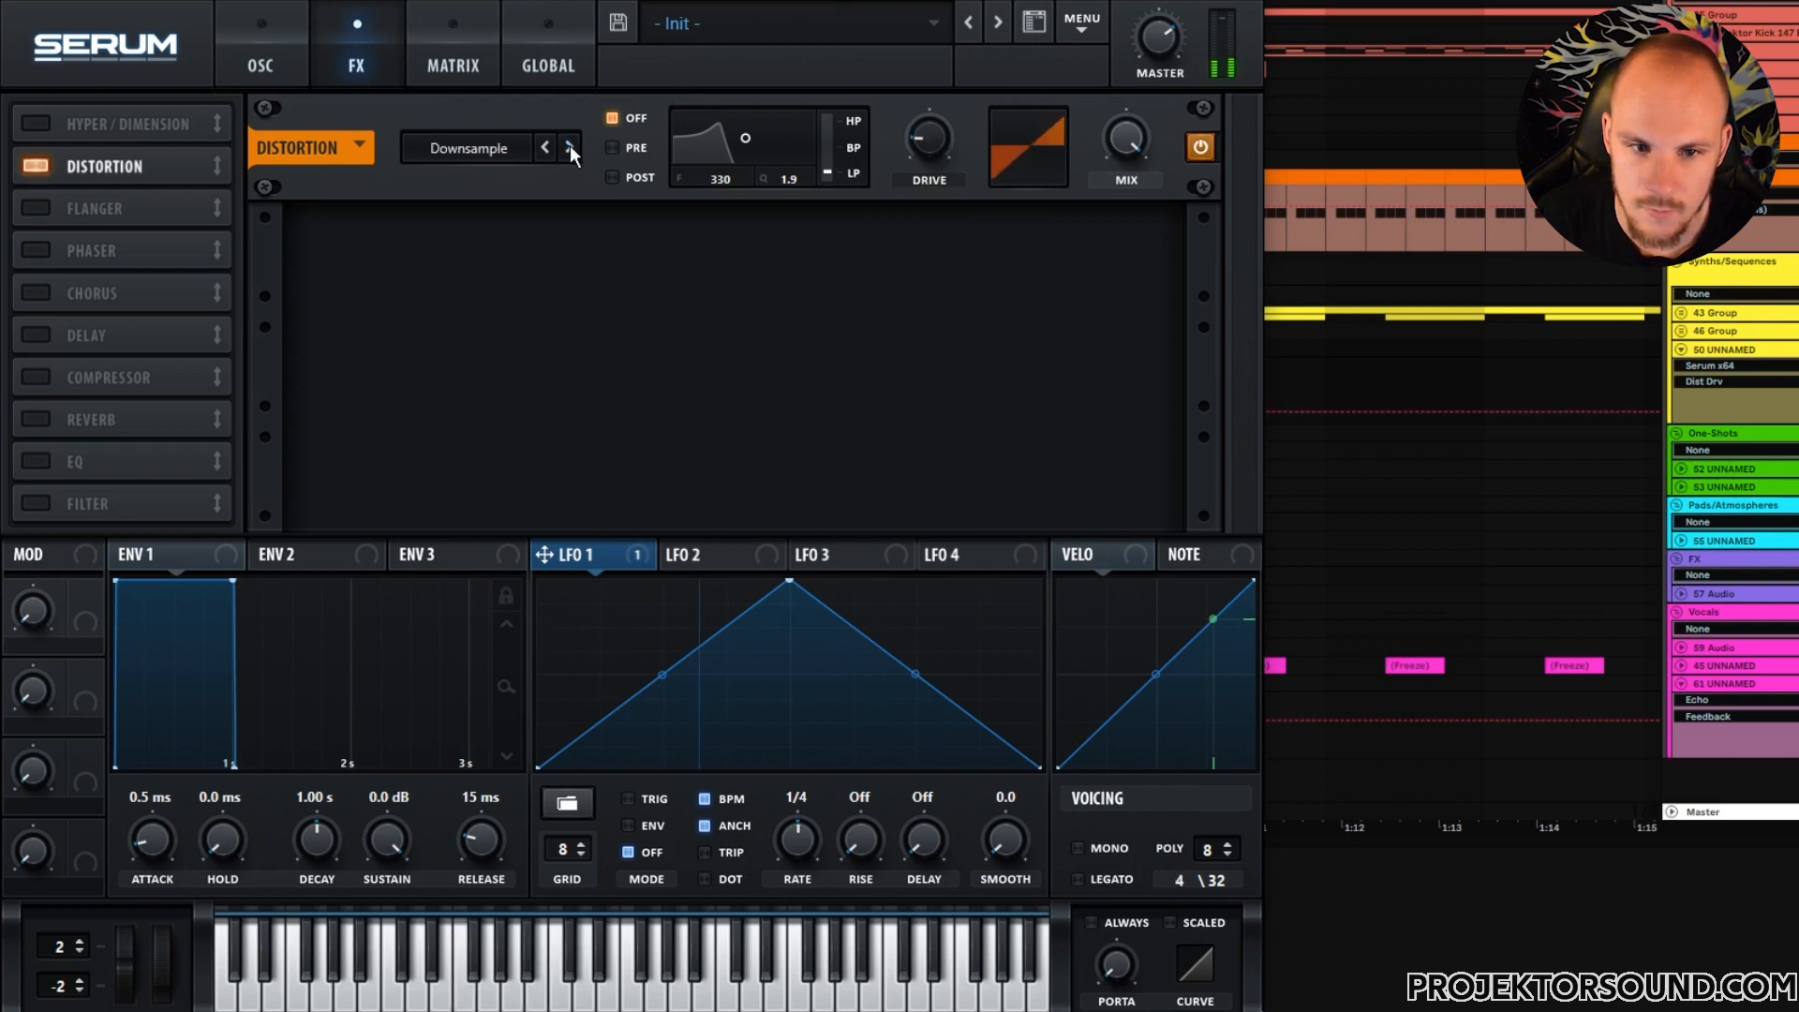
click(568, 147)
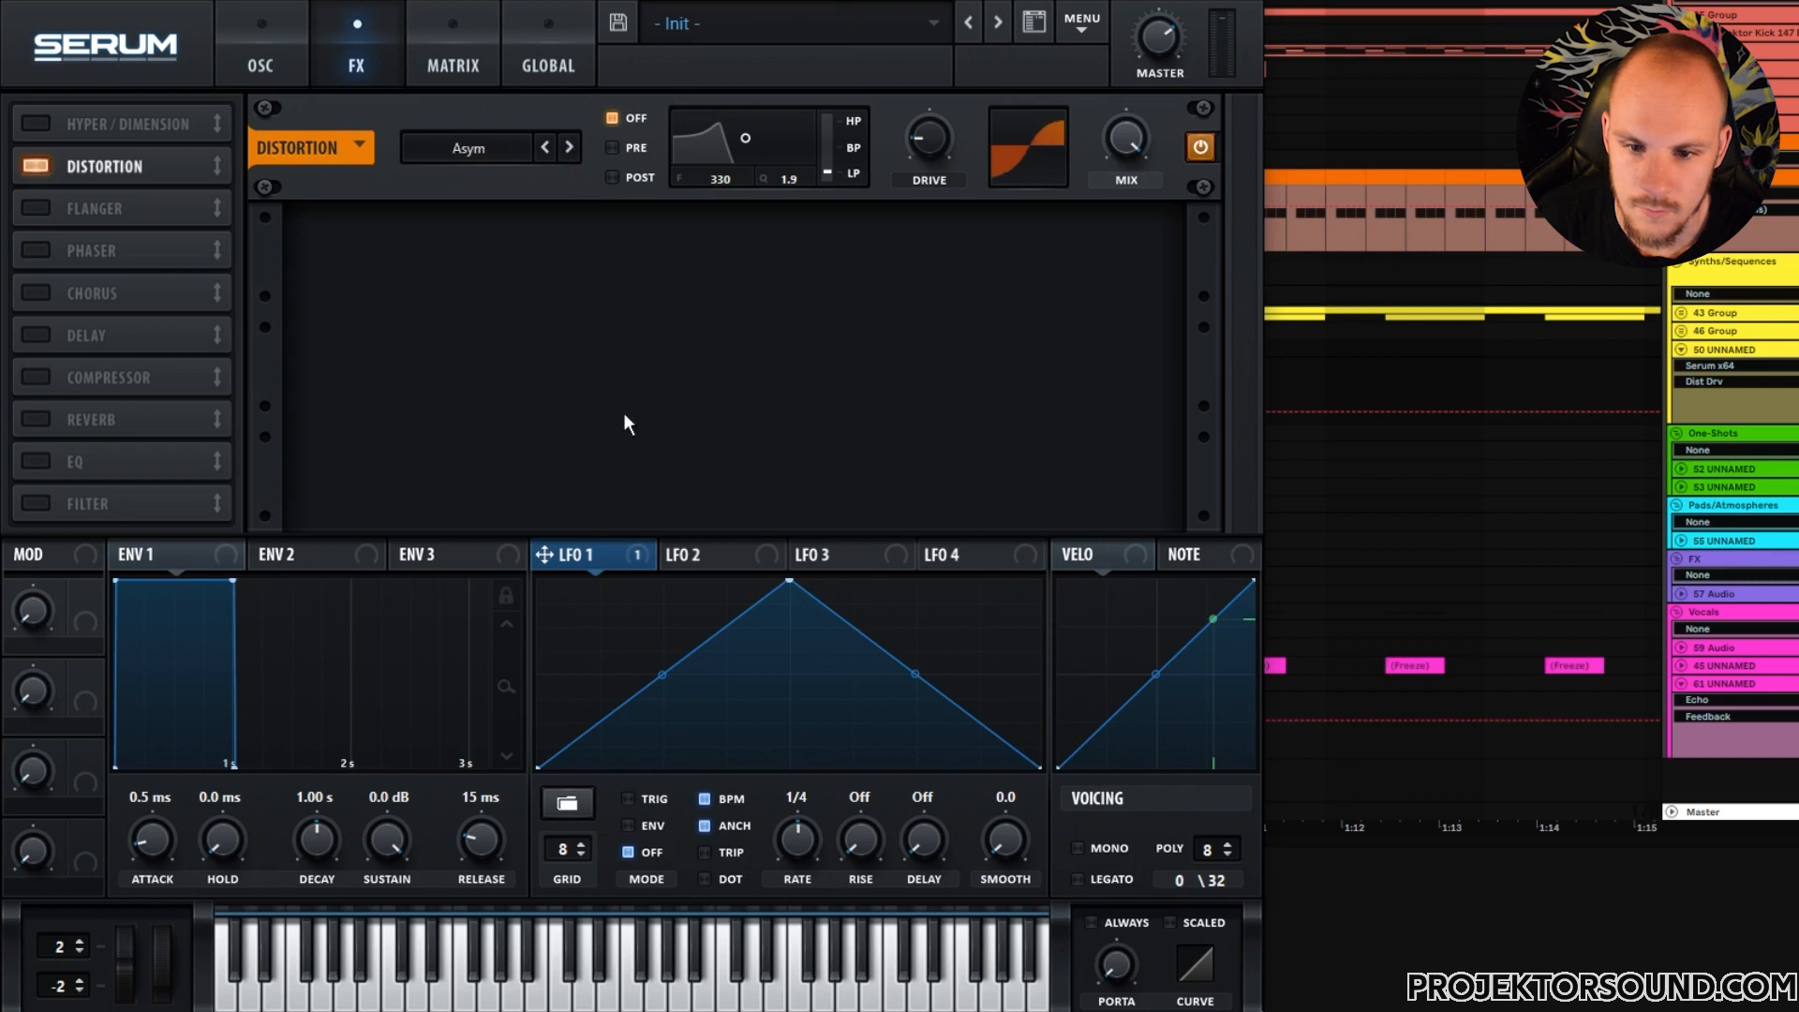
drag(931, 140, 946, 109)
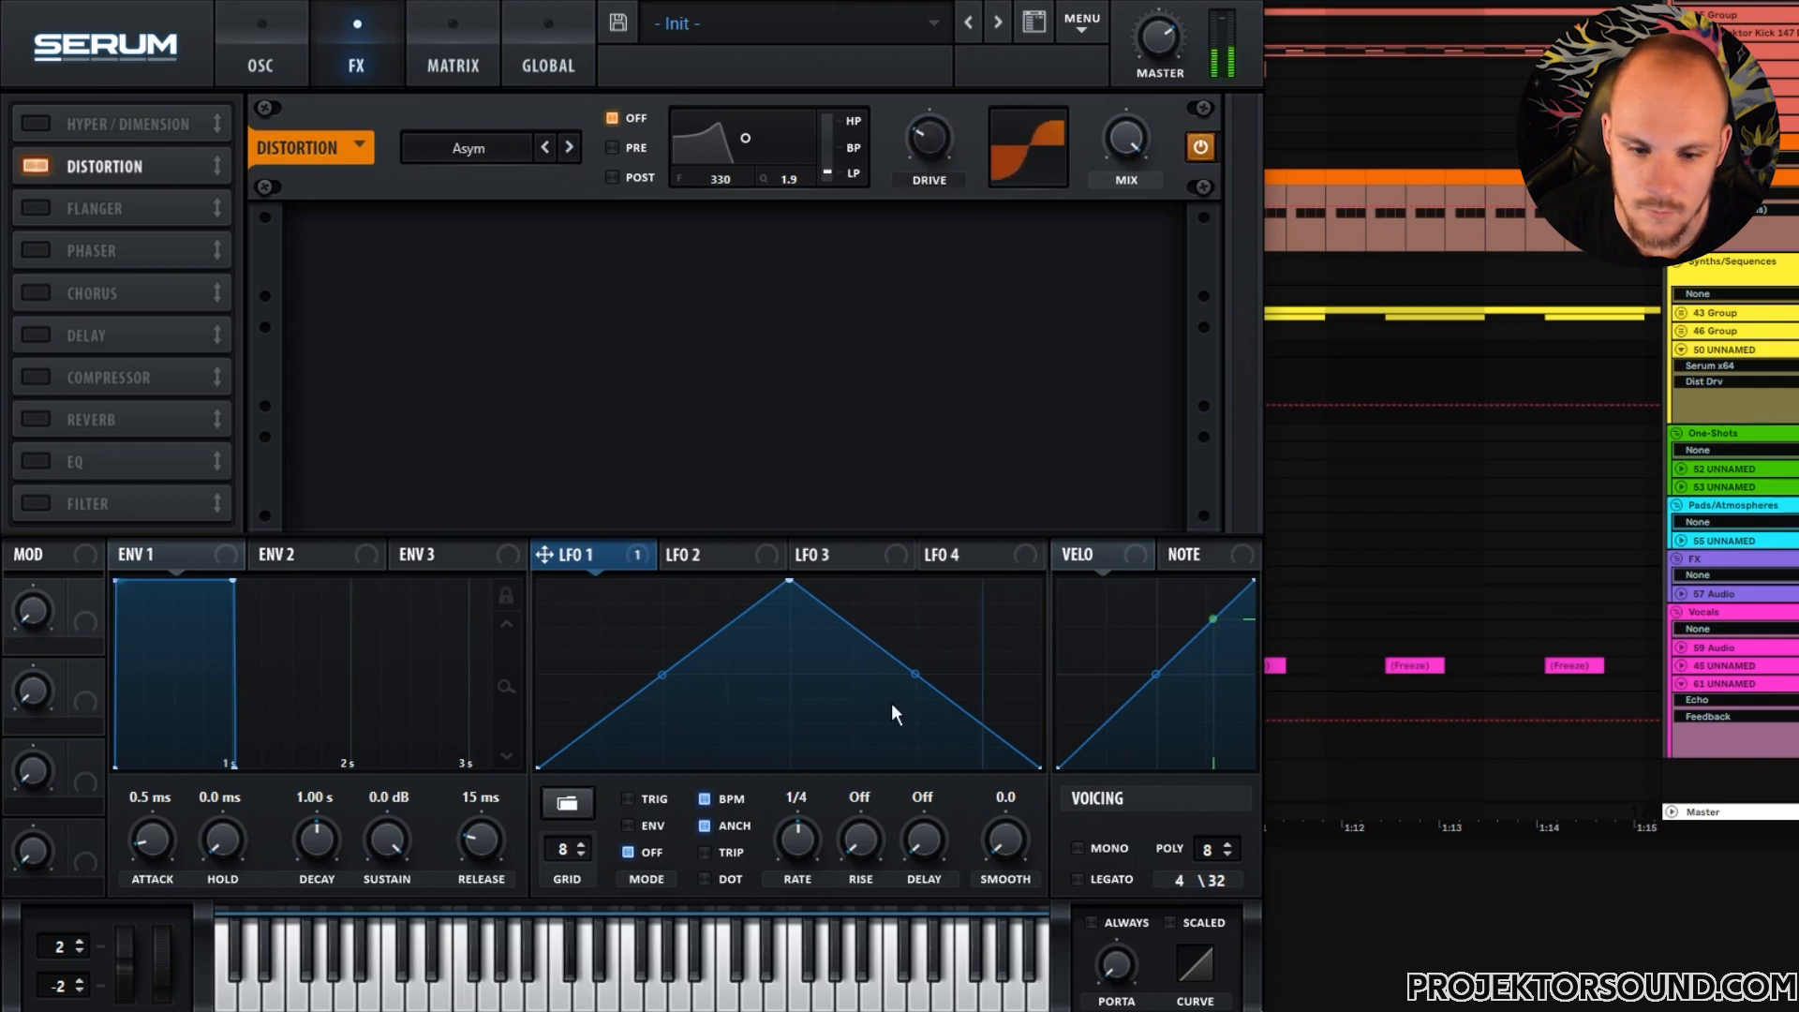
- Set the LFO 1 rate to 4 bar, raise the distortion drive to 64%, and reduce the distortion mix slightly
drag(802, 846, 795, 875)
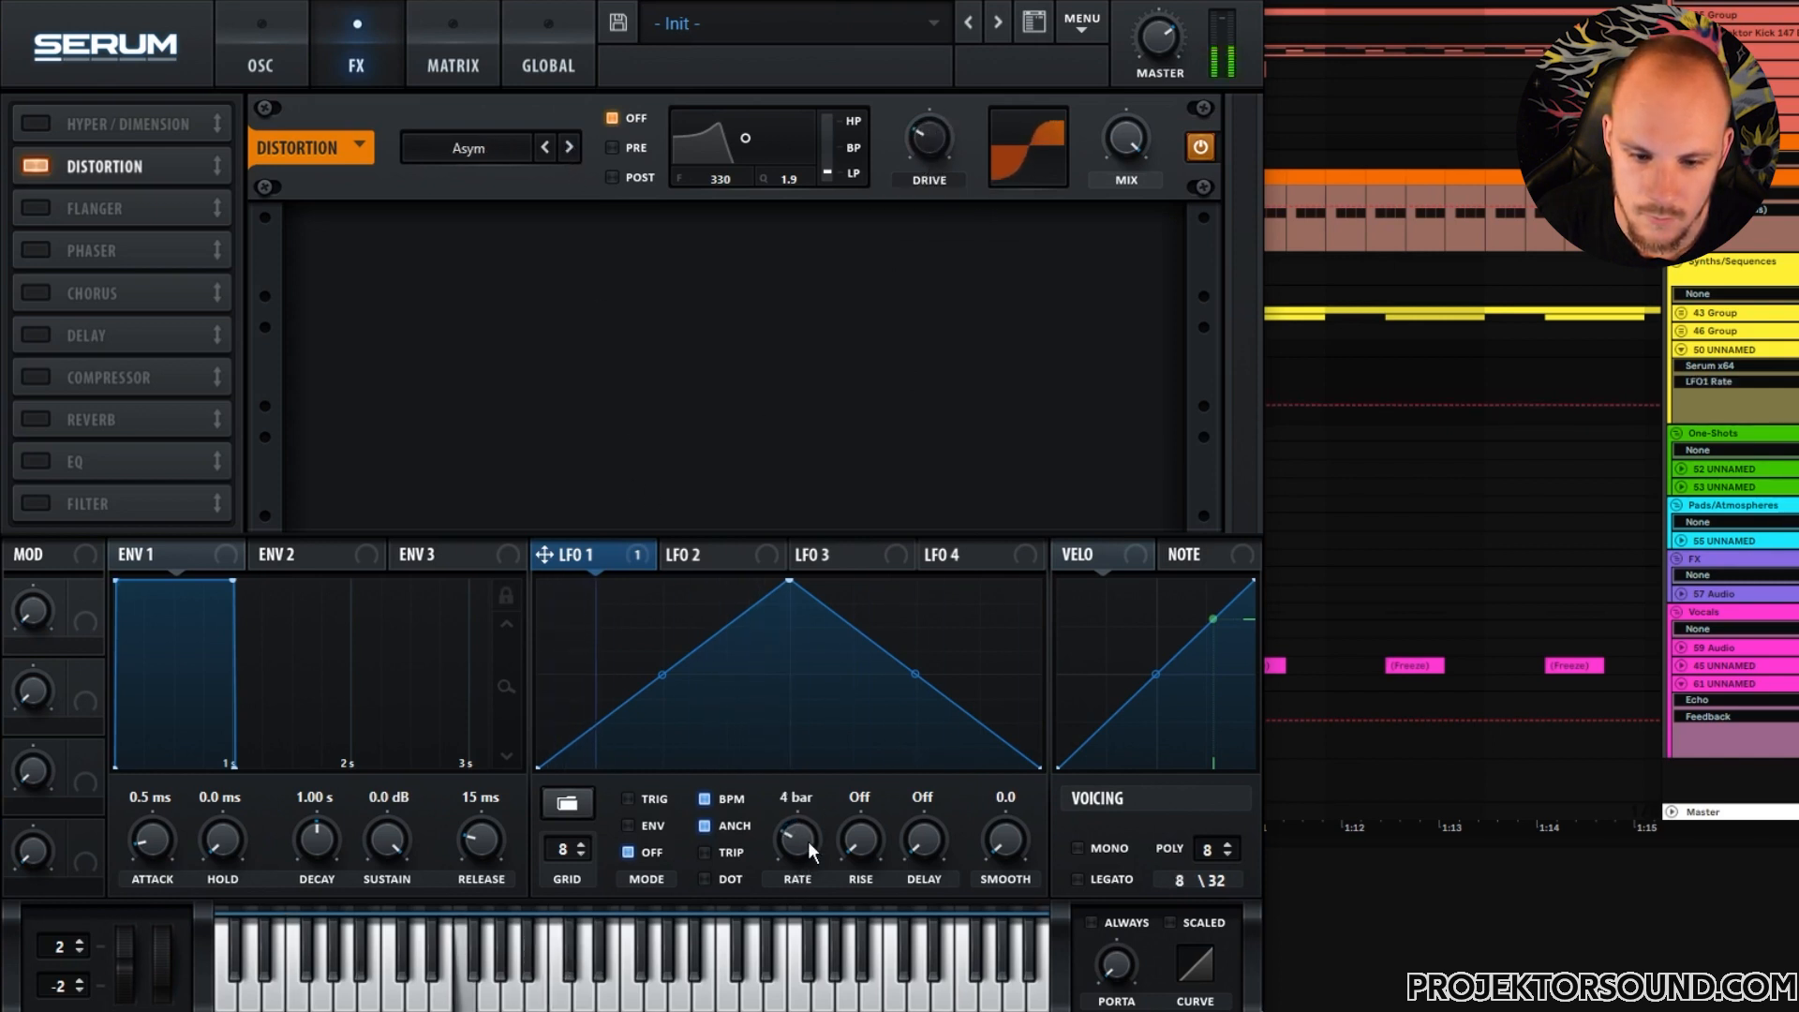
click(943, 124)
drag(953, 110, 963, 76)
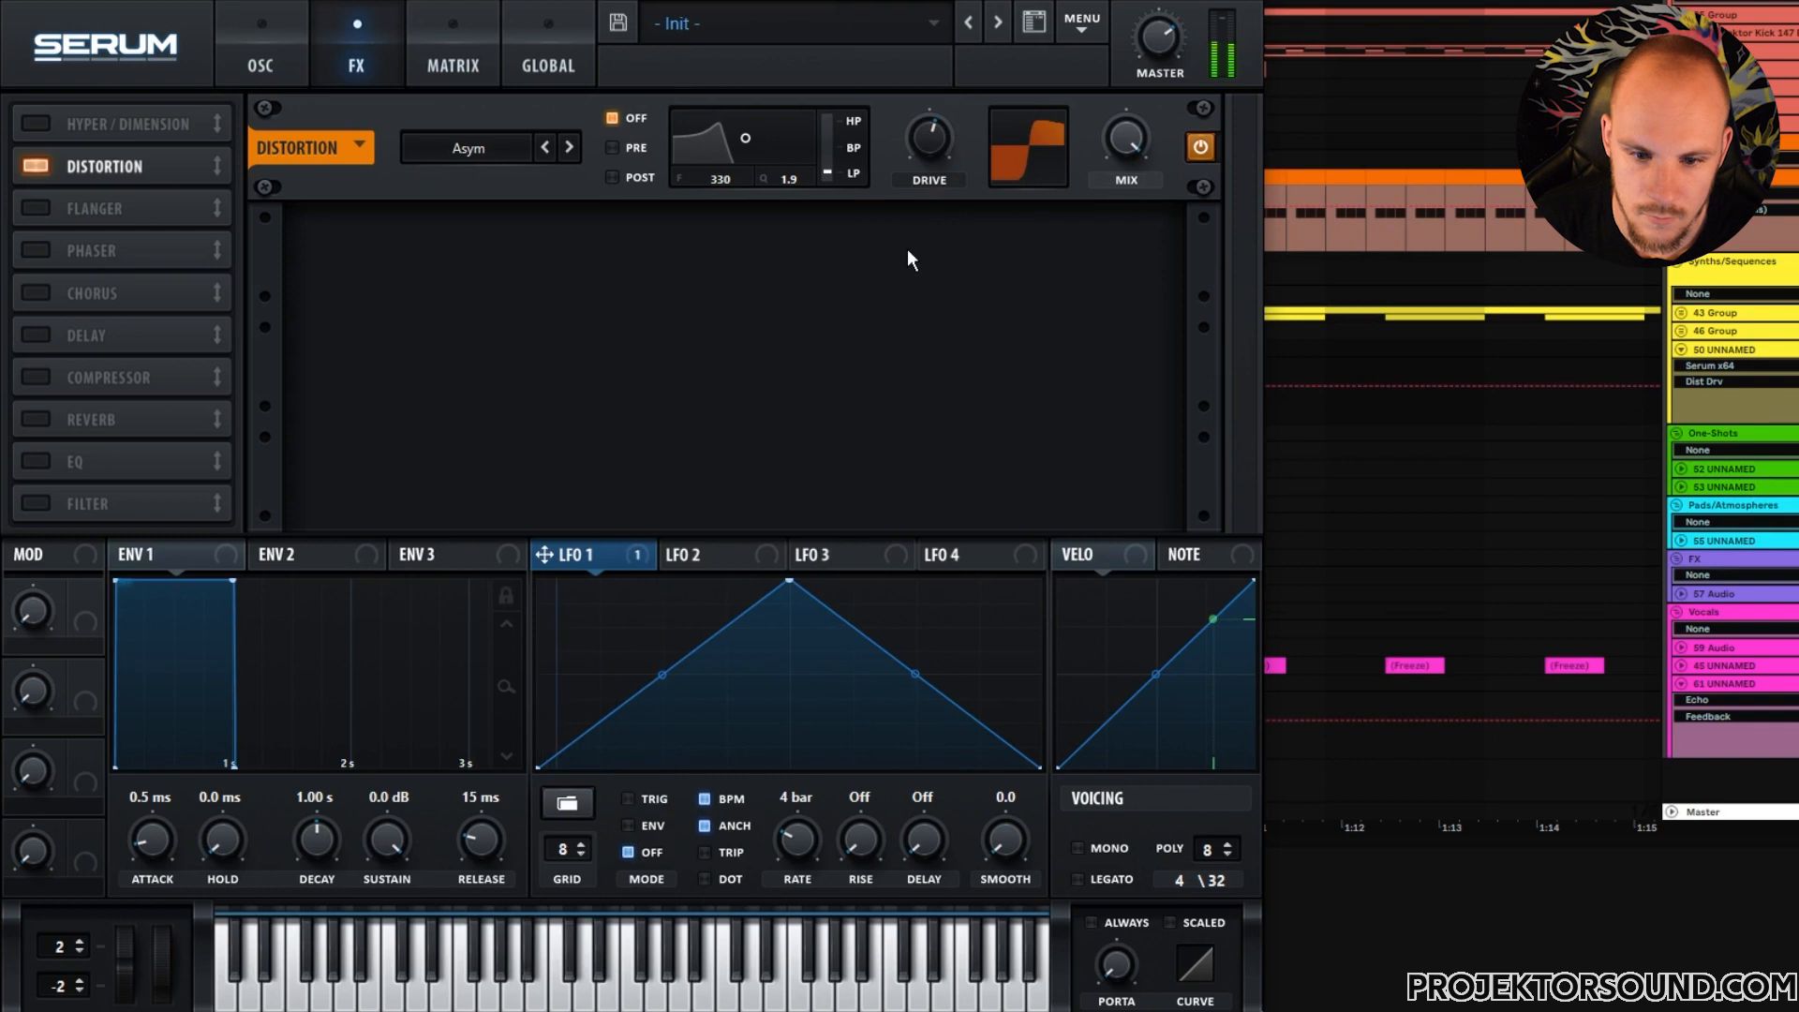
mouse_move(935, 130)
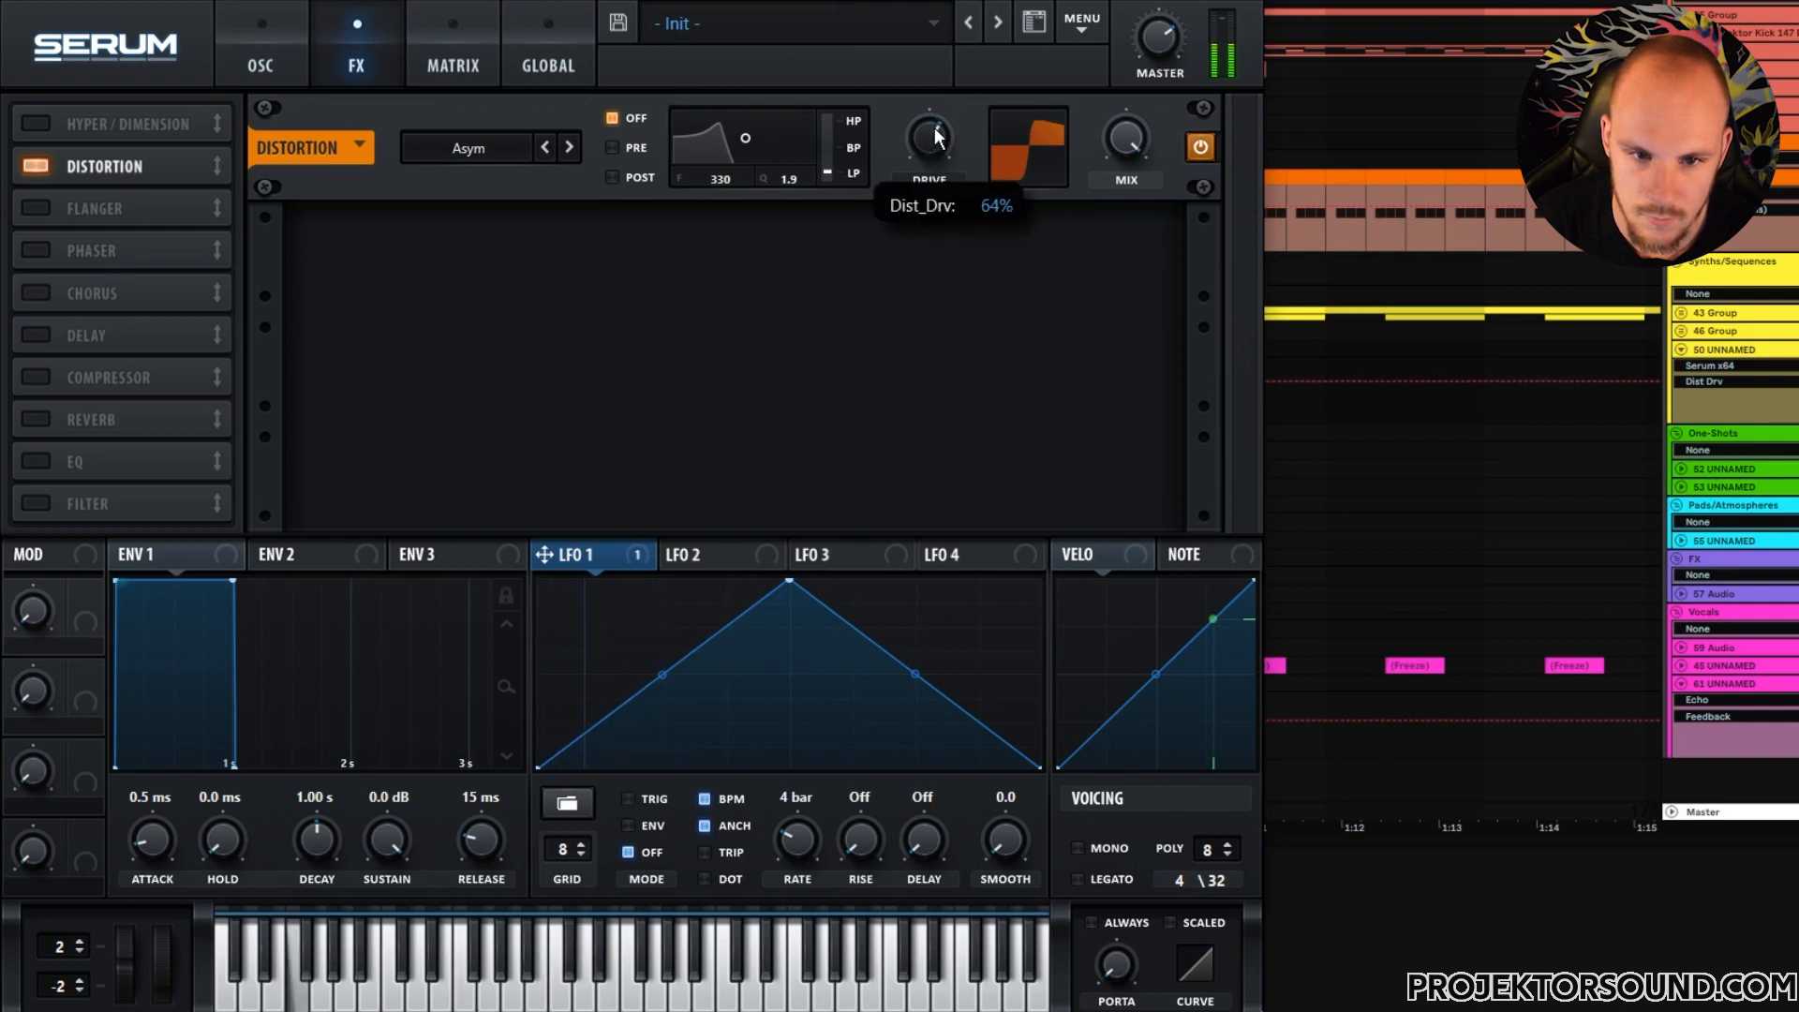
mouse_move(1120, 175)
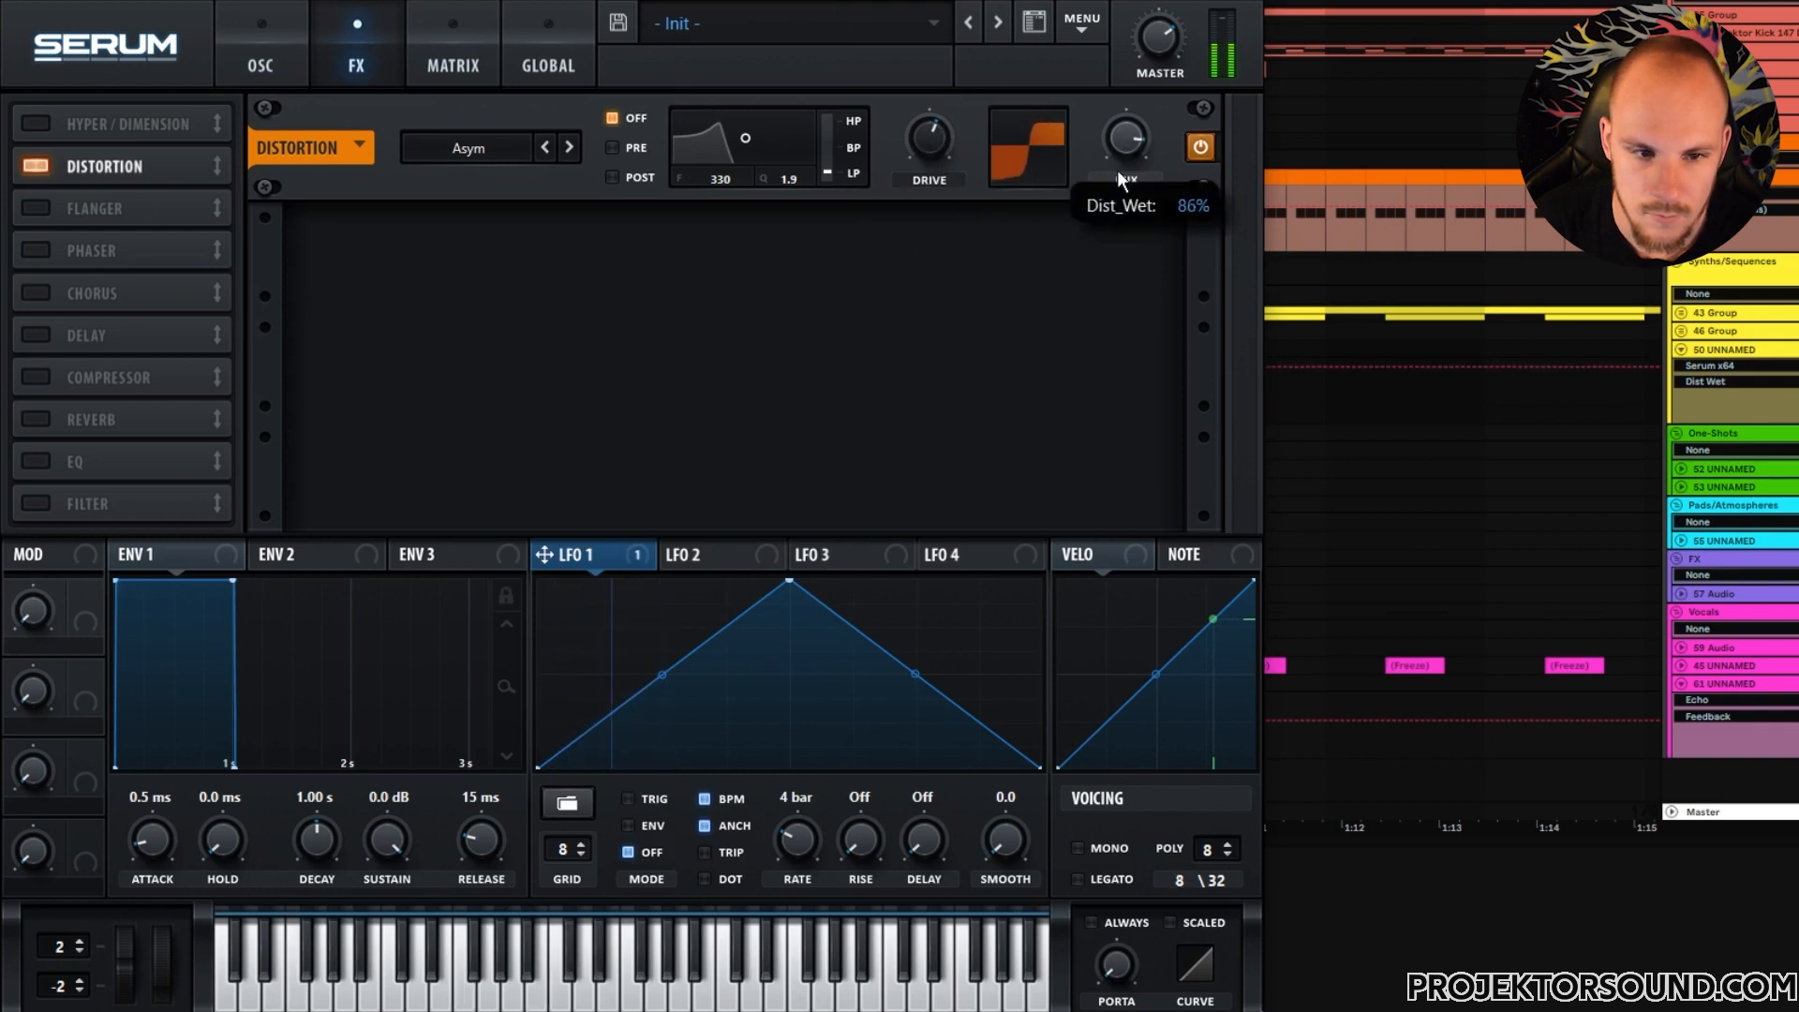
- Enable the multiband Compressor with more gain, a 653.6 ms release, a shorter attack and a 1.6:1 ratio
click(41, 376)
drag(779, 248, 790, 198)
drag(693, 247, 733, 149)
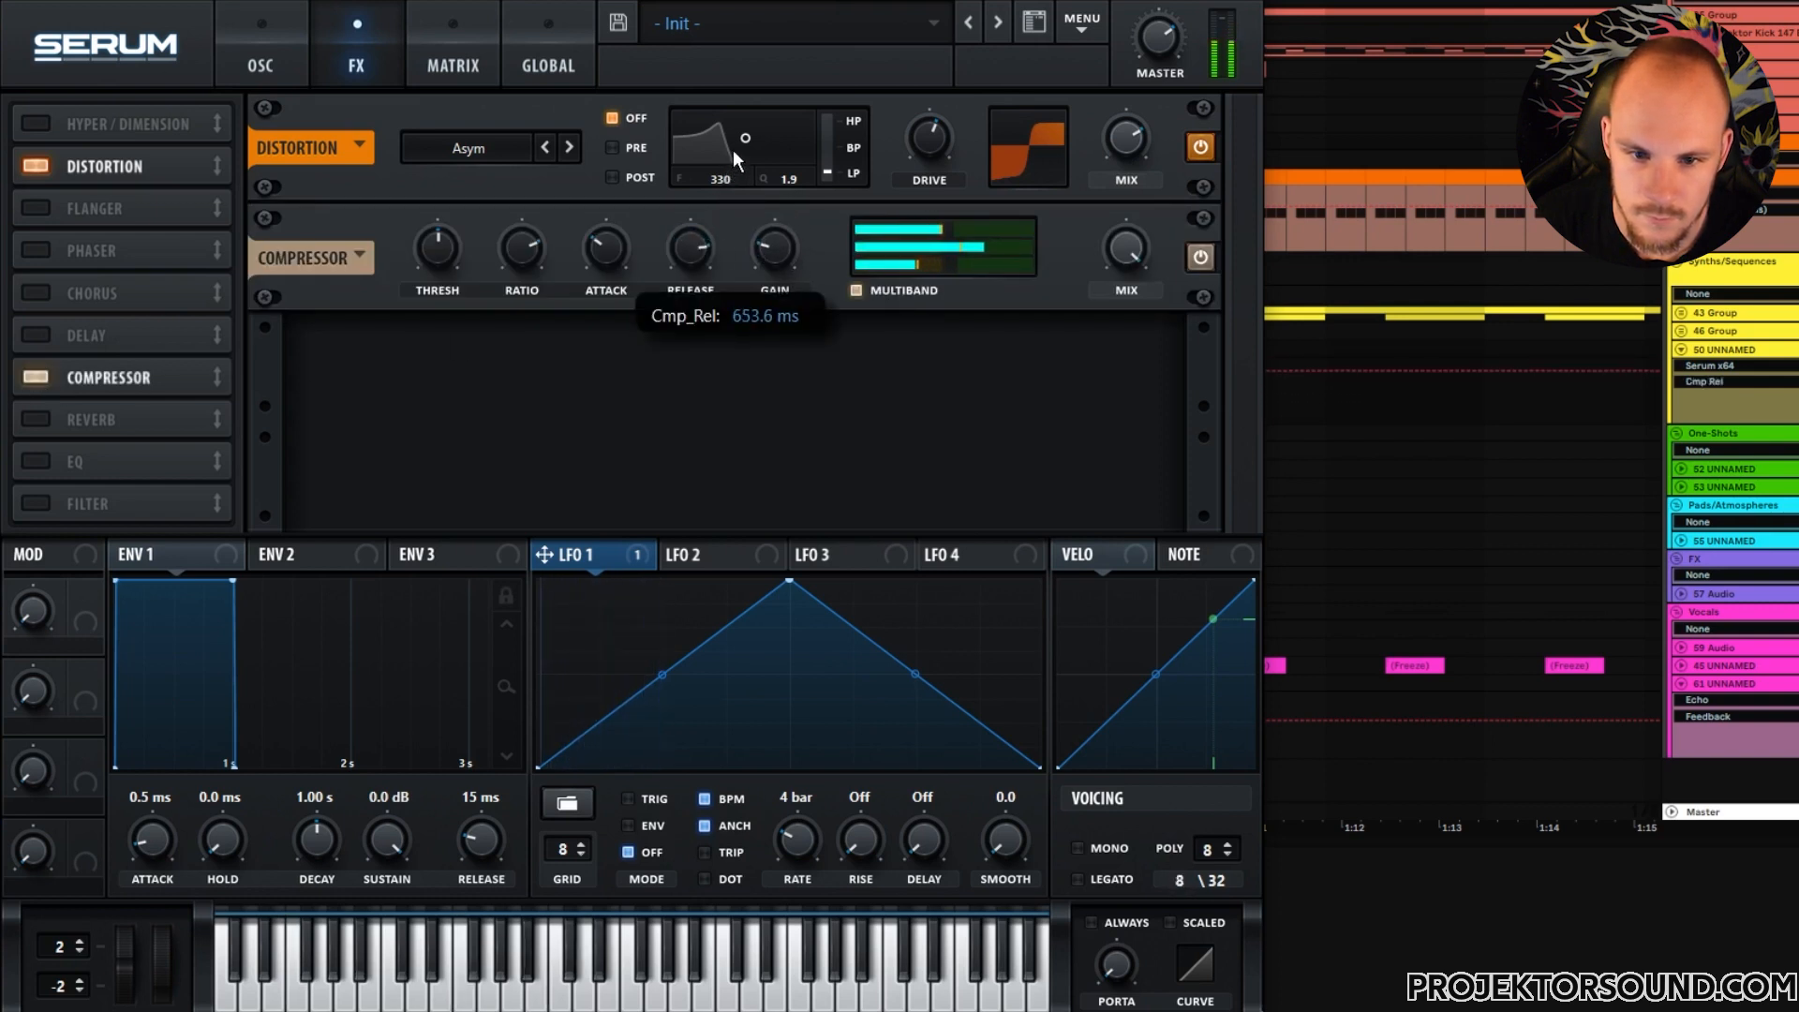
drag(605, 245, 509, 334)
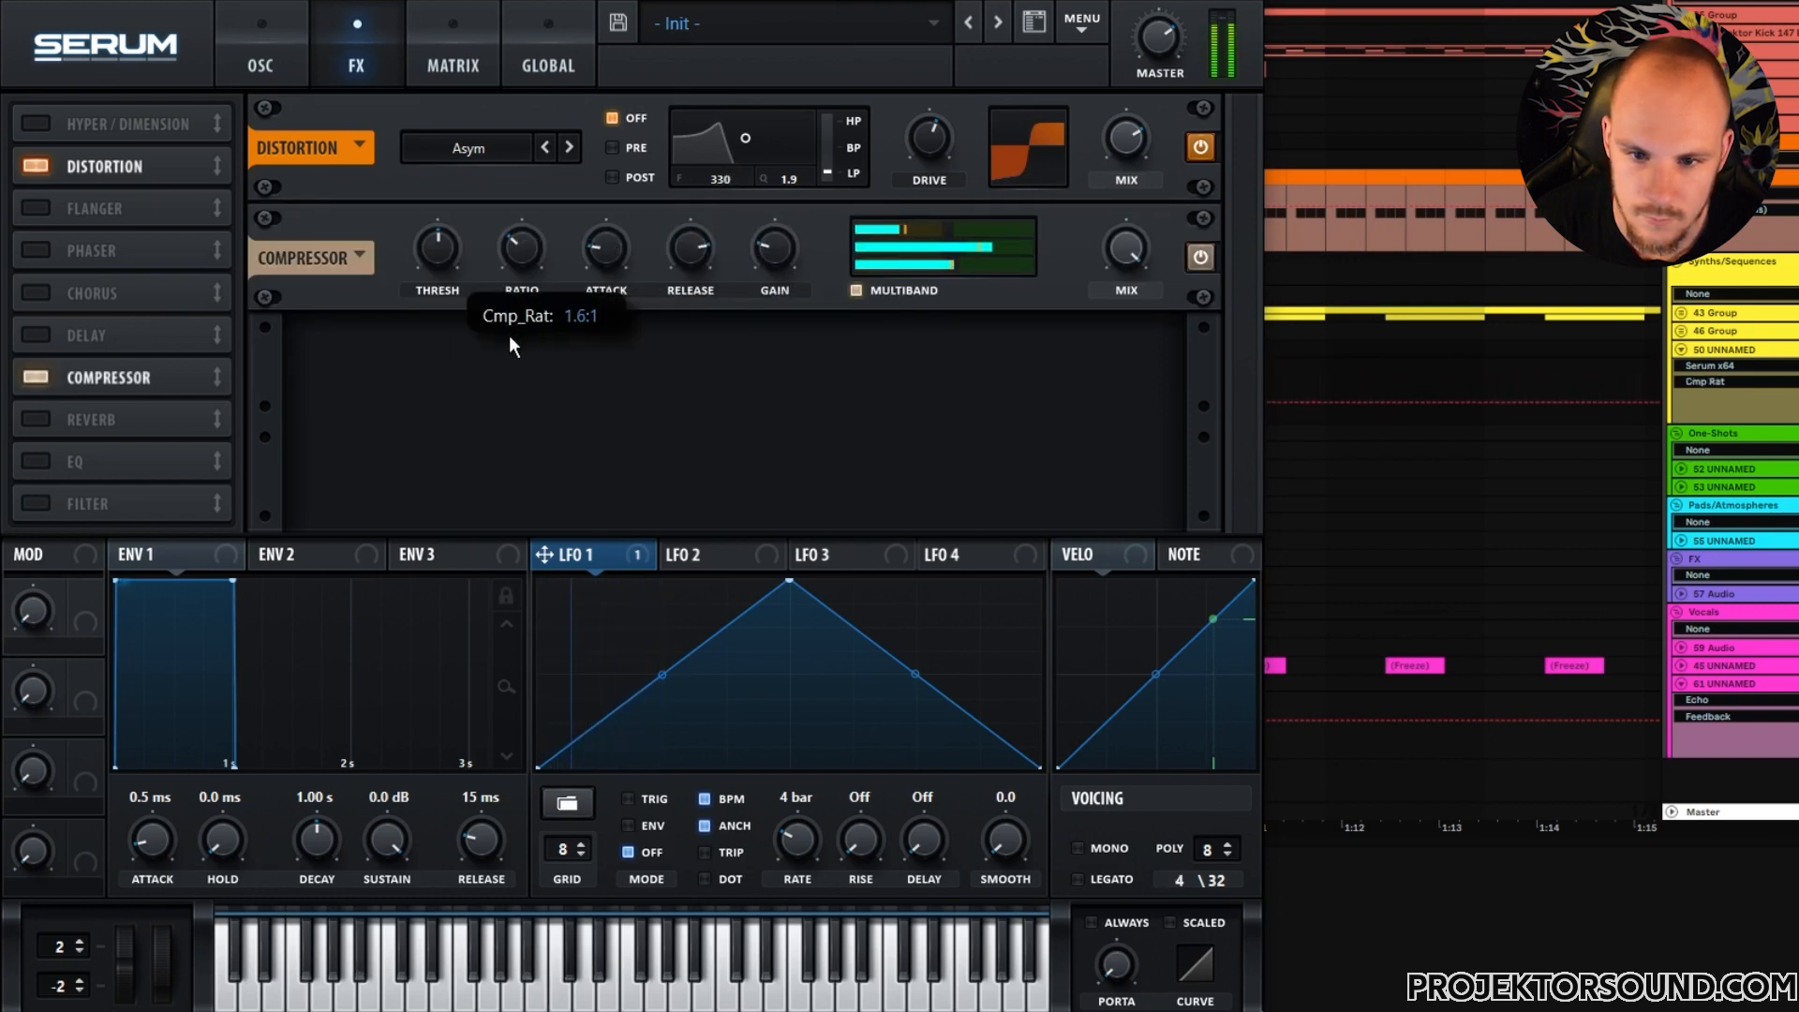
- Enable the EQ with a low cut, adjust the low band's frequency and Q, and close the Serum editor
click(37, 461)
drag(506, 366, 499, 384)
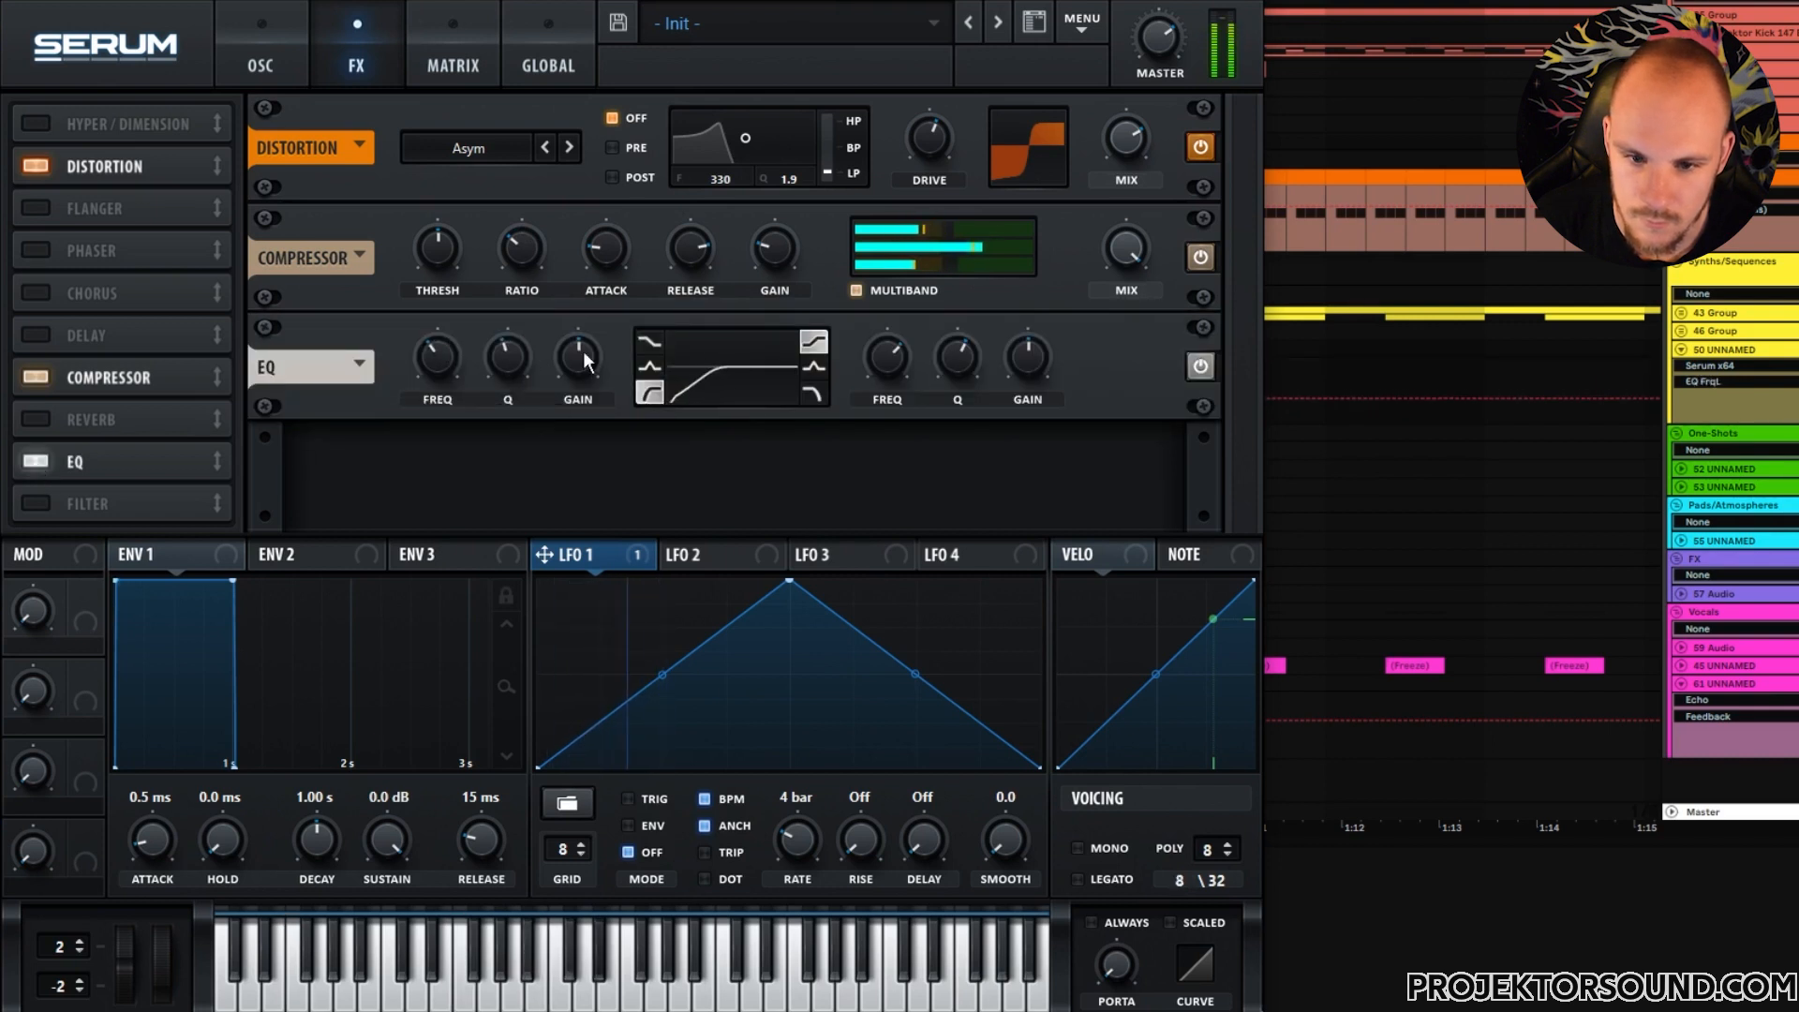
click(1243, 2)
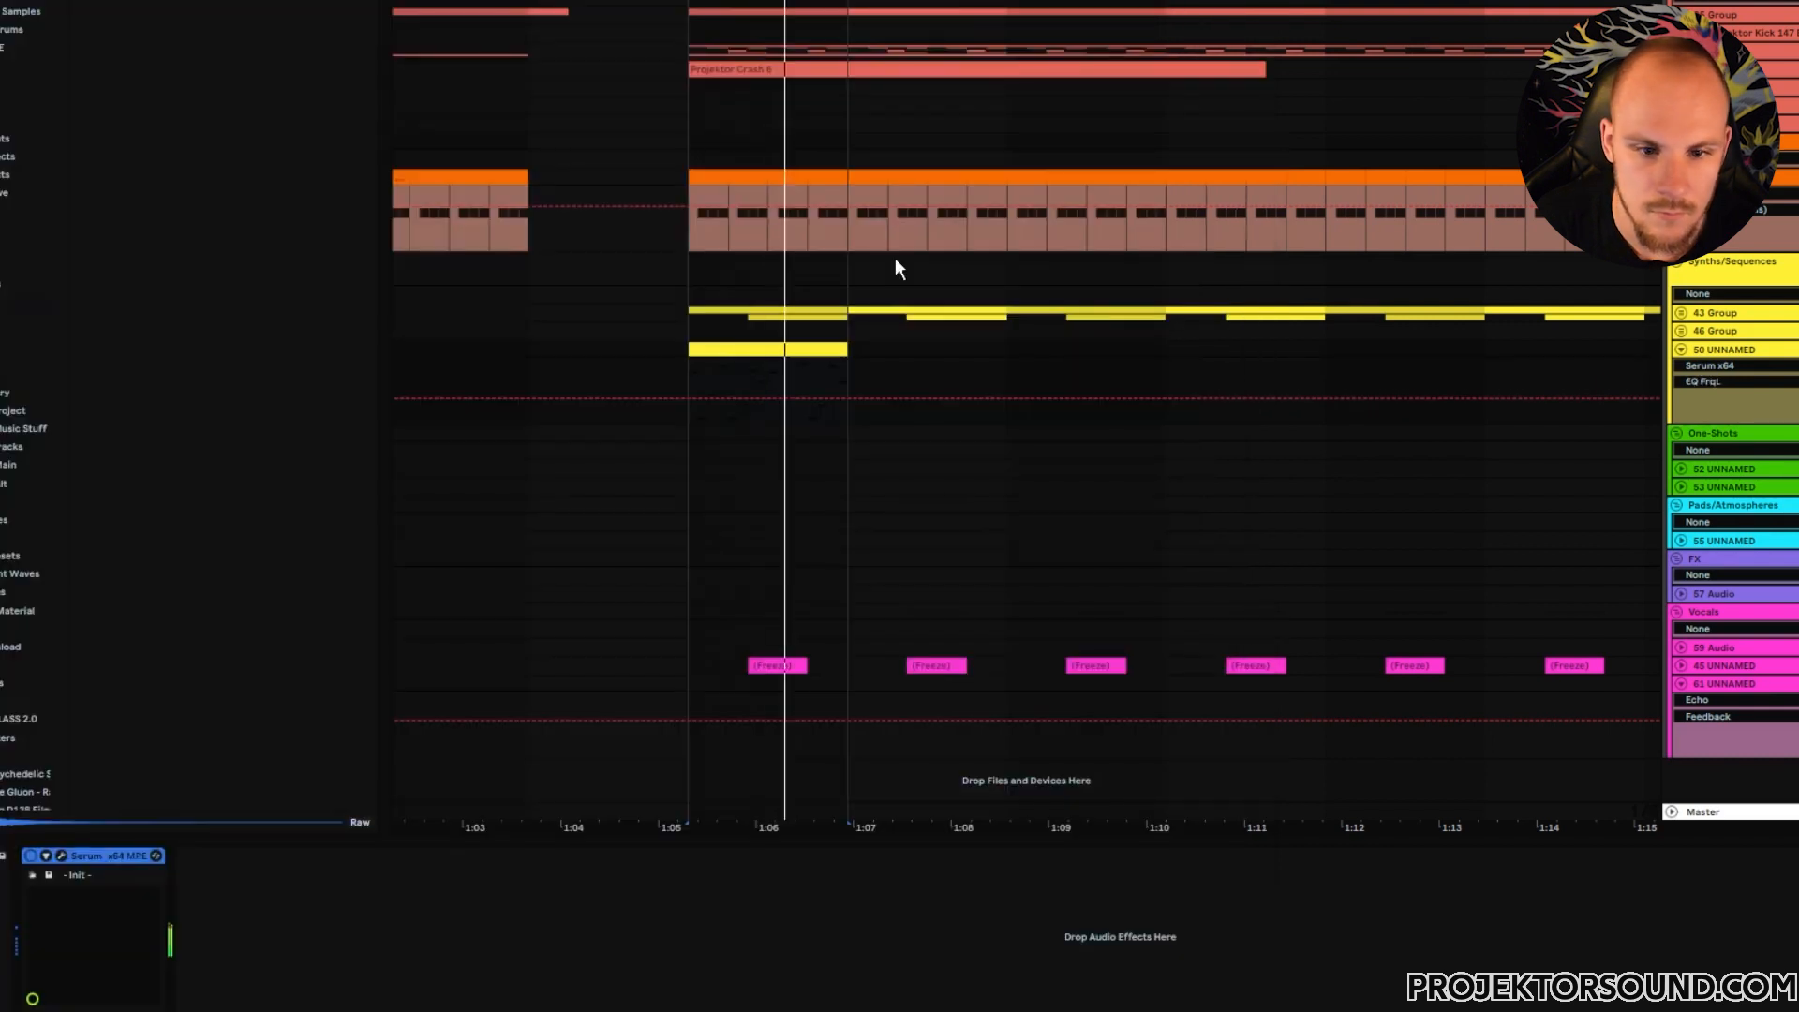
- Duplicate the synth clip three times and extend the loop over all four bars
click(794, 348)
key(ctrl+d)
key(ctrl+d)
key(ctrl+d)
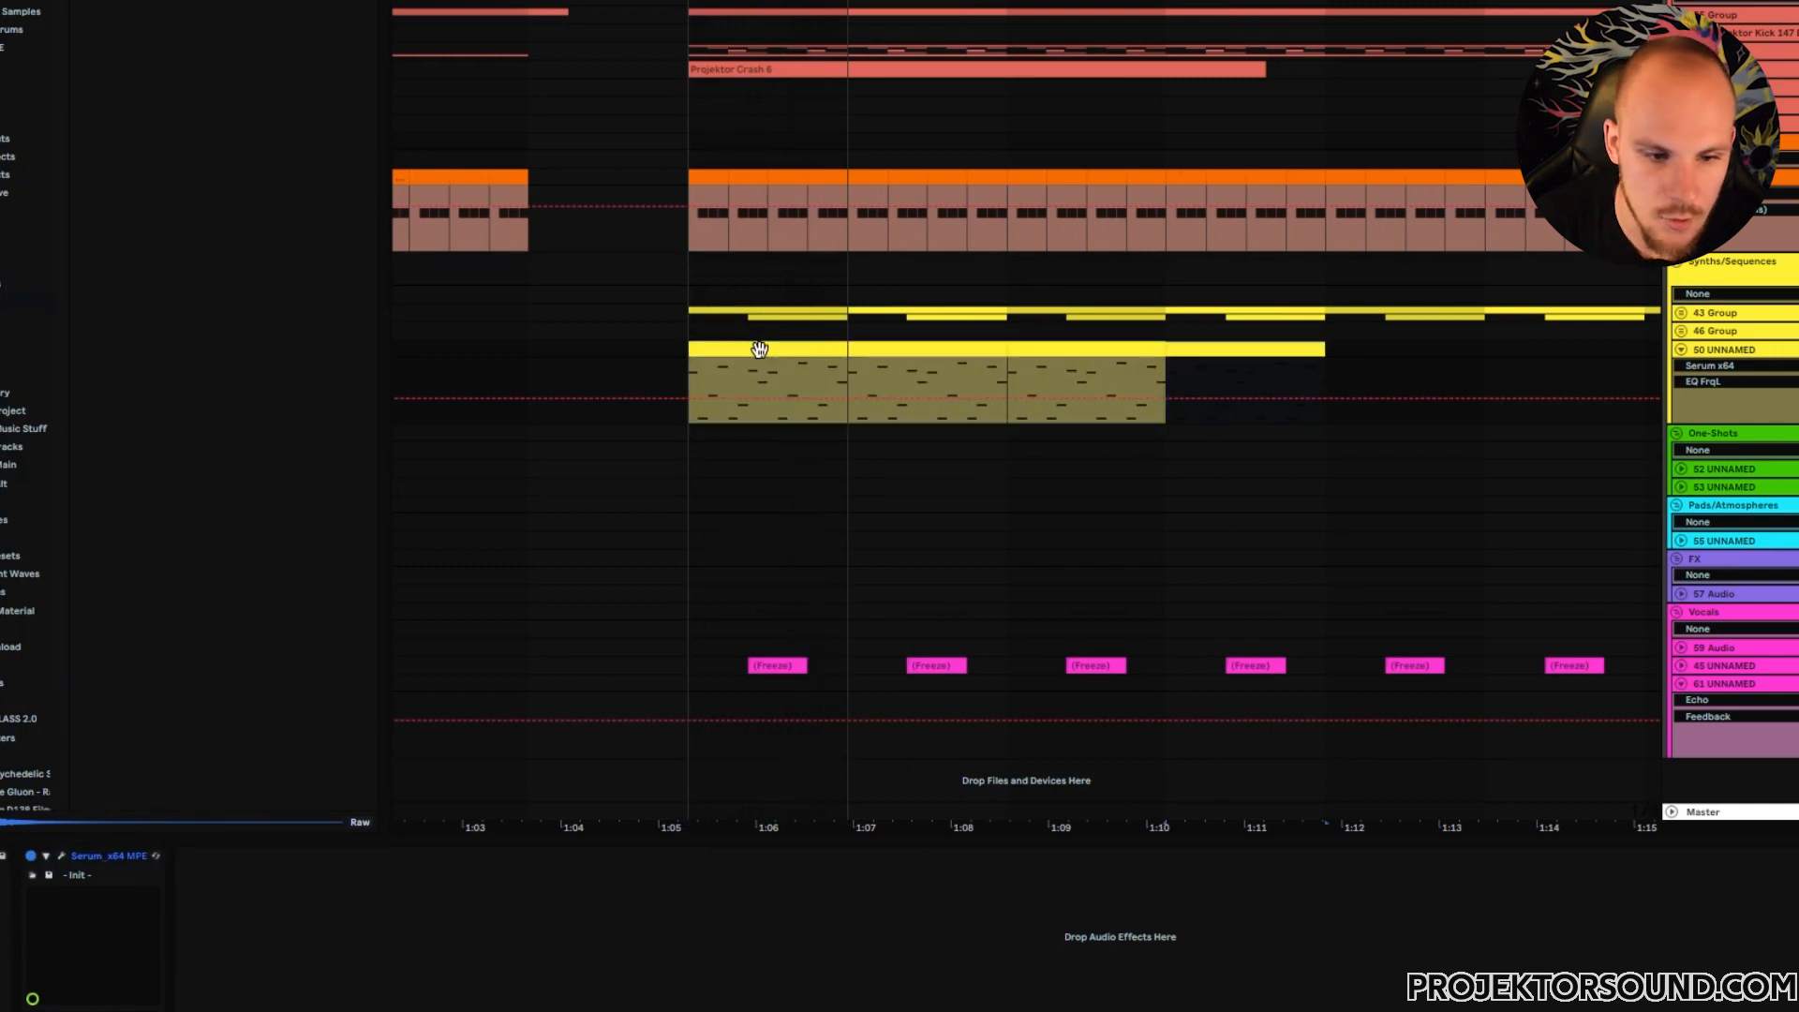
drag(847, 1, 1325, 1)
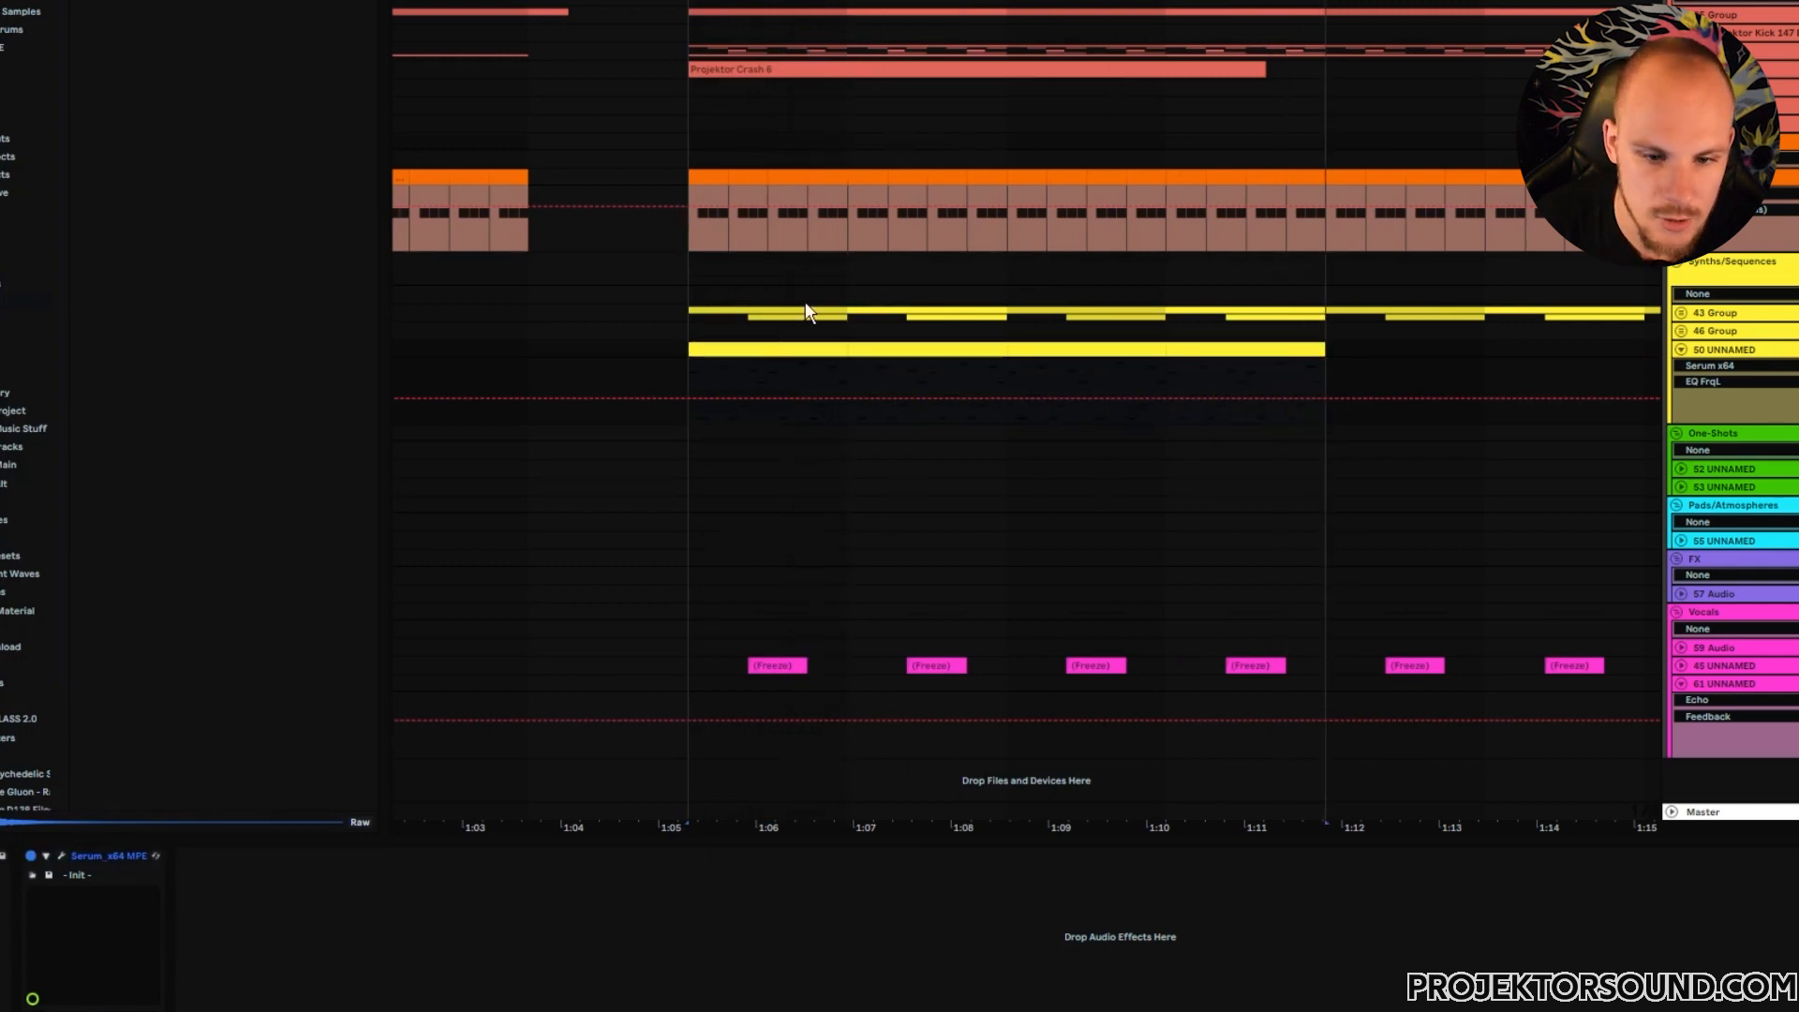
- Play the arrangement from the start of the four-bar synth sequence with the Serum editor reopened
click(690, 378)
click(61, 855)
key(space)
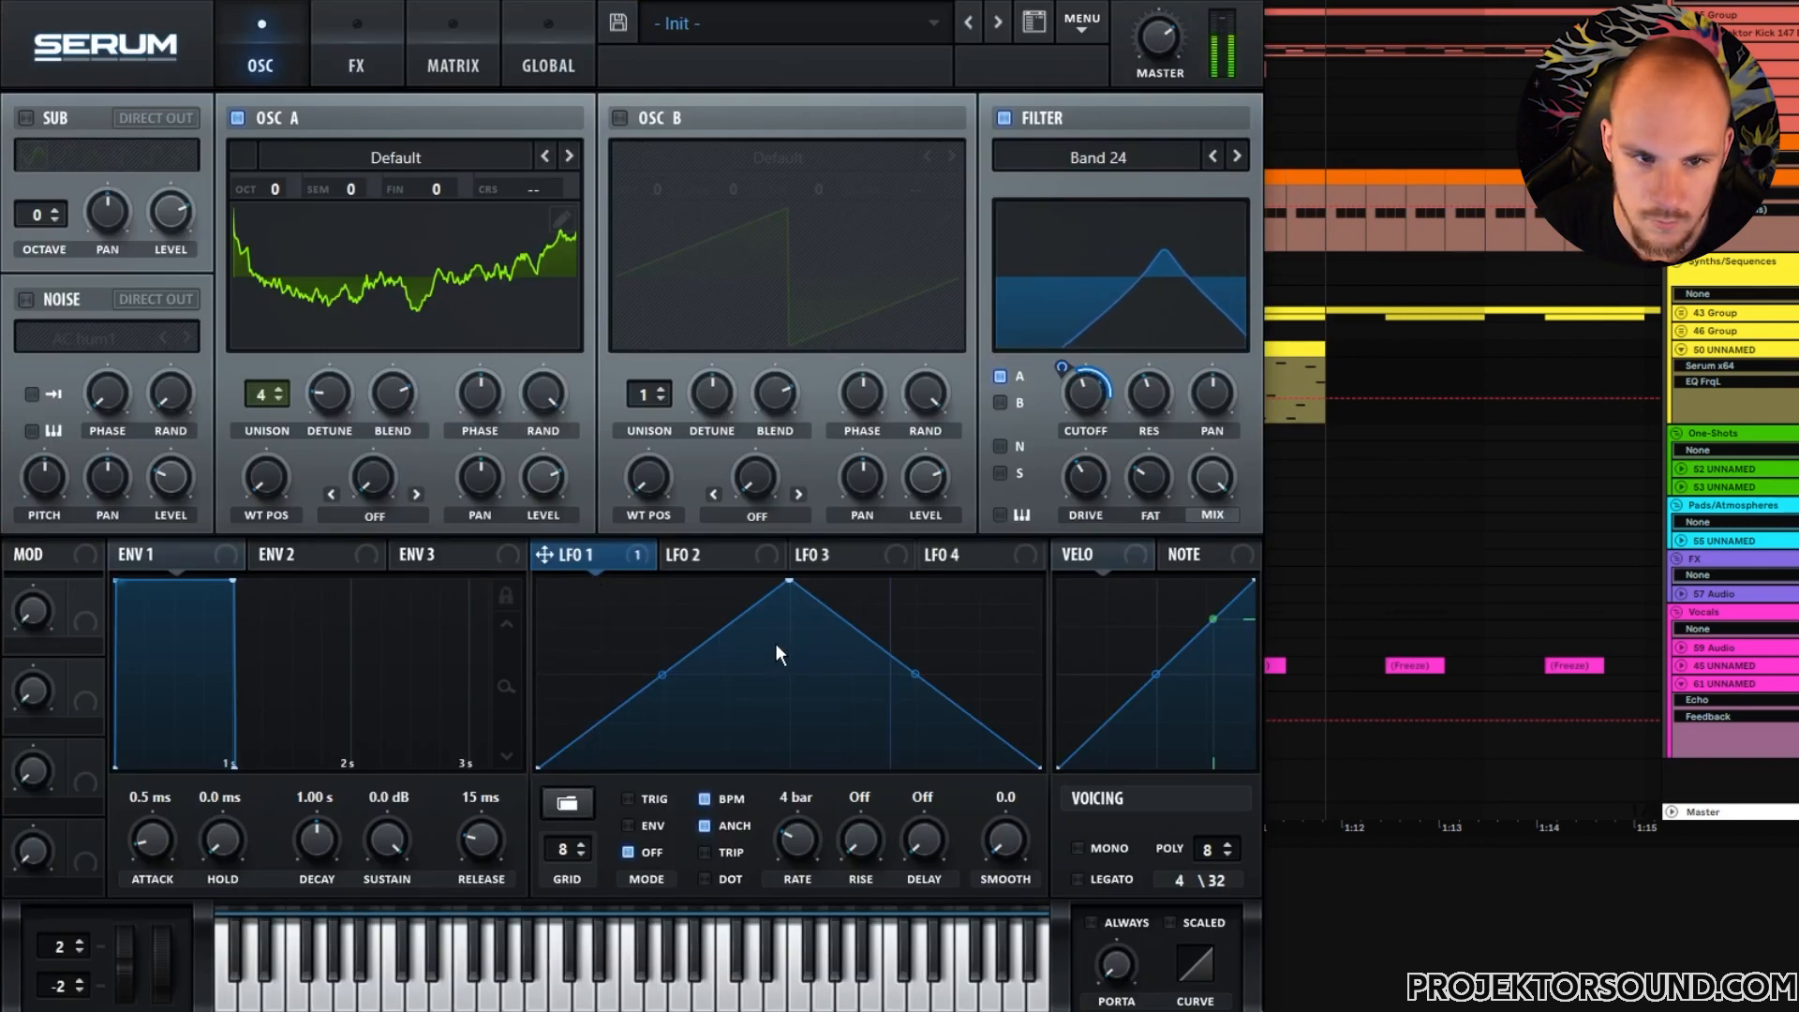
- Enable the Hyper/Dimension effect and move it after the EQ in the effects chain
click(356, 56)
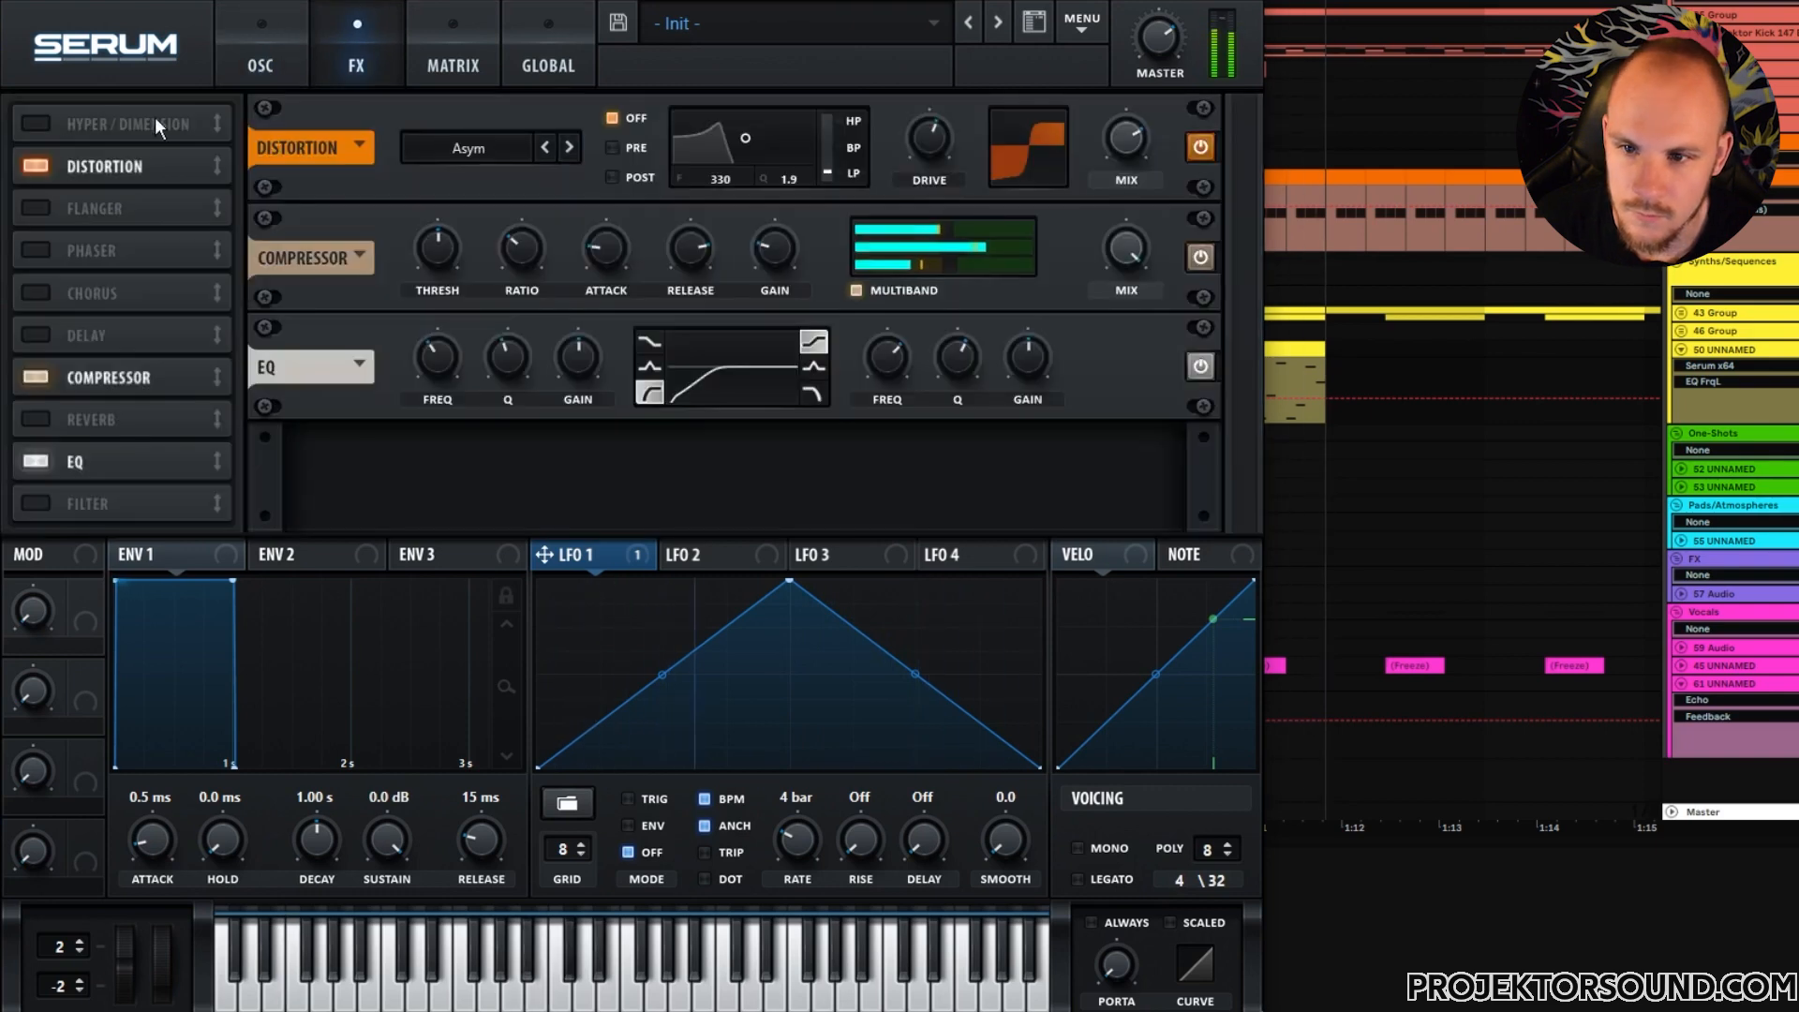
click(36, 124)
drag(89, 124, 131, 462)
- Turn on Hyper retrigger and lower the Hyper mix, then raise the Dimension mix and reduce its size
click(581, 509)
drag(789, 468, 768, 508)
drag(1126, 469, 1156, 373)
drag(1028, 467, 954, 503)
- Shape envelope 1 with a 181 ms decay, -4.4 dB sustain and about 30 ms release, and show envelope 2
drag(384, 840, 299, 875)
drag(480, 833, 485, 808)
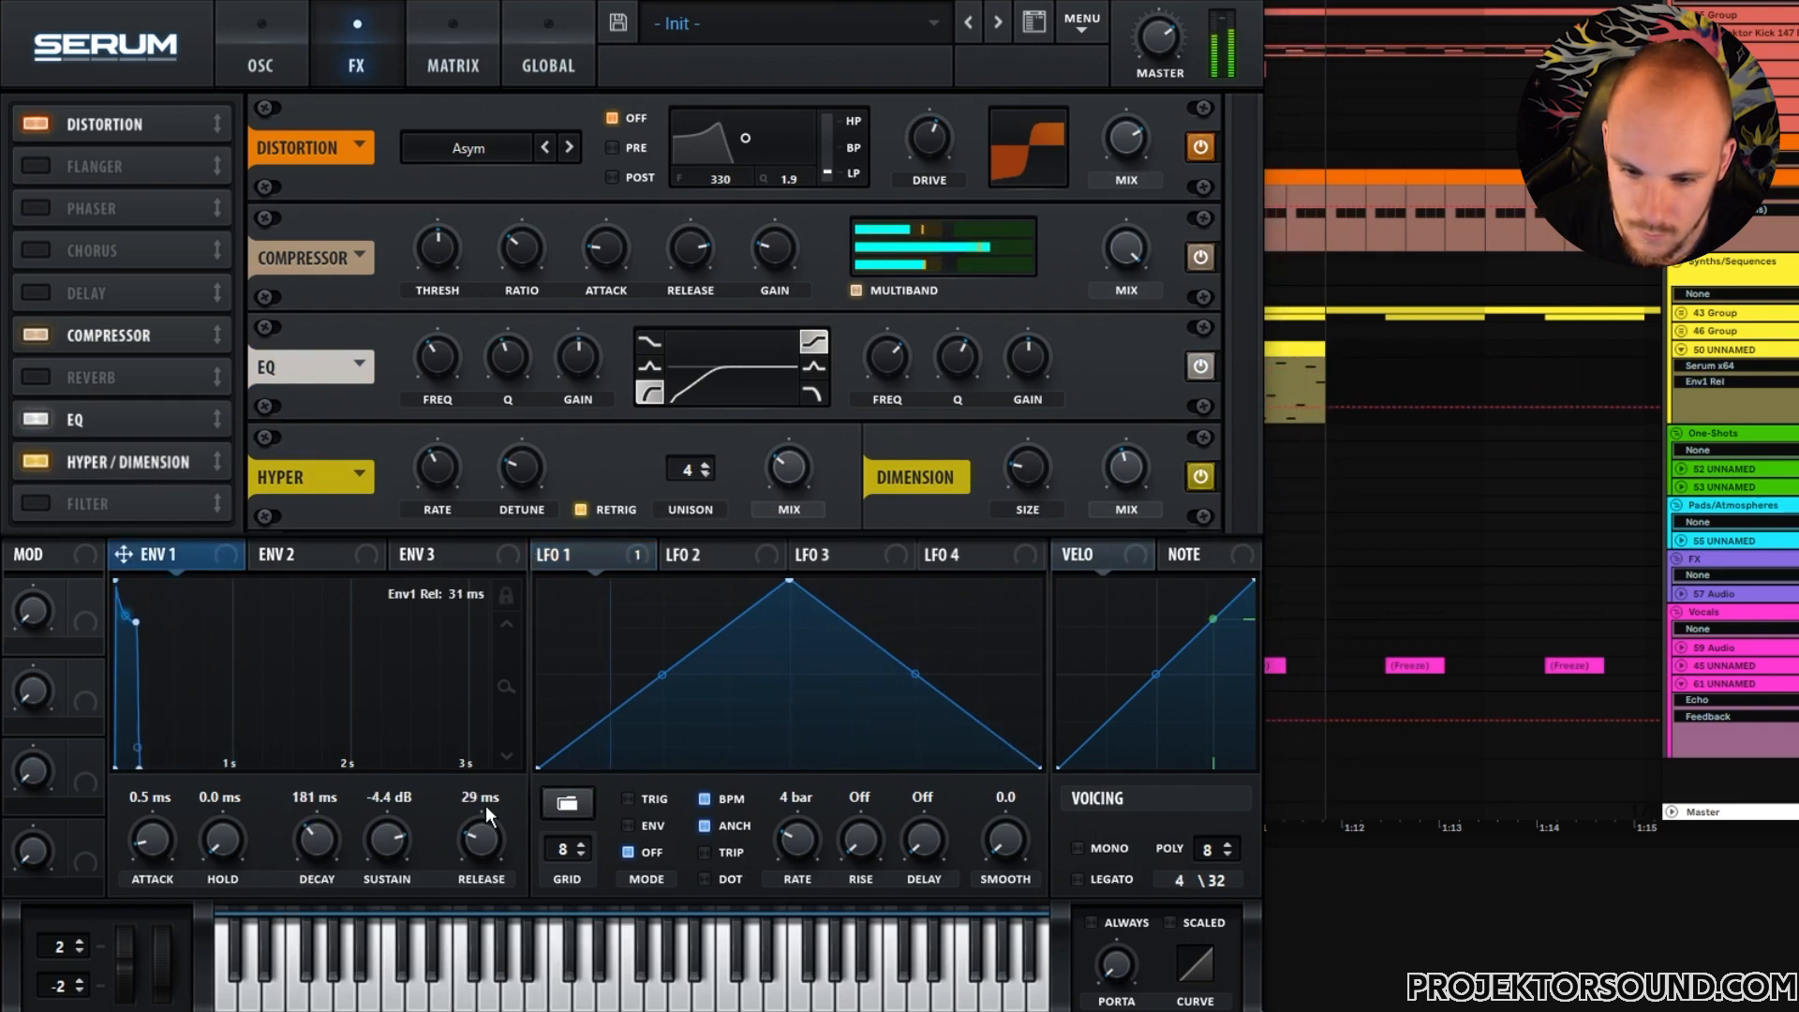
click(292, 553)
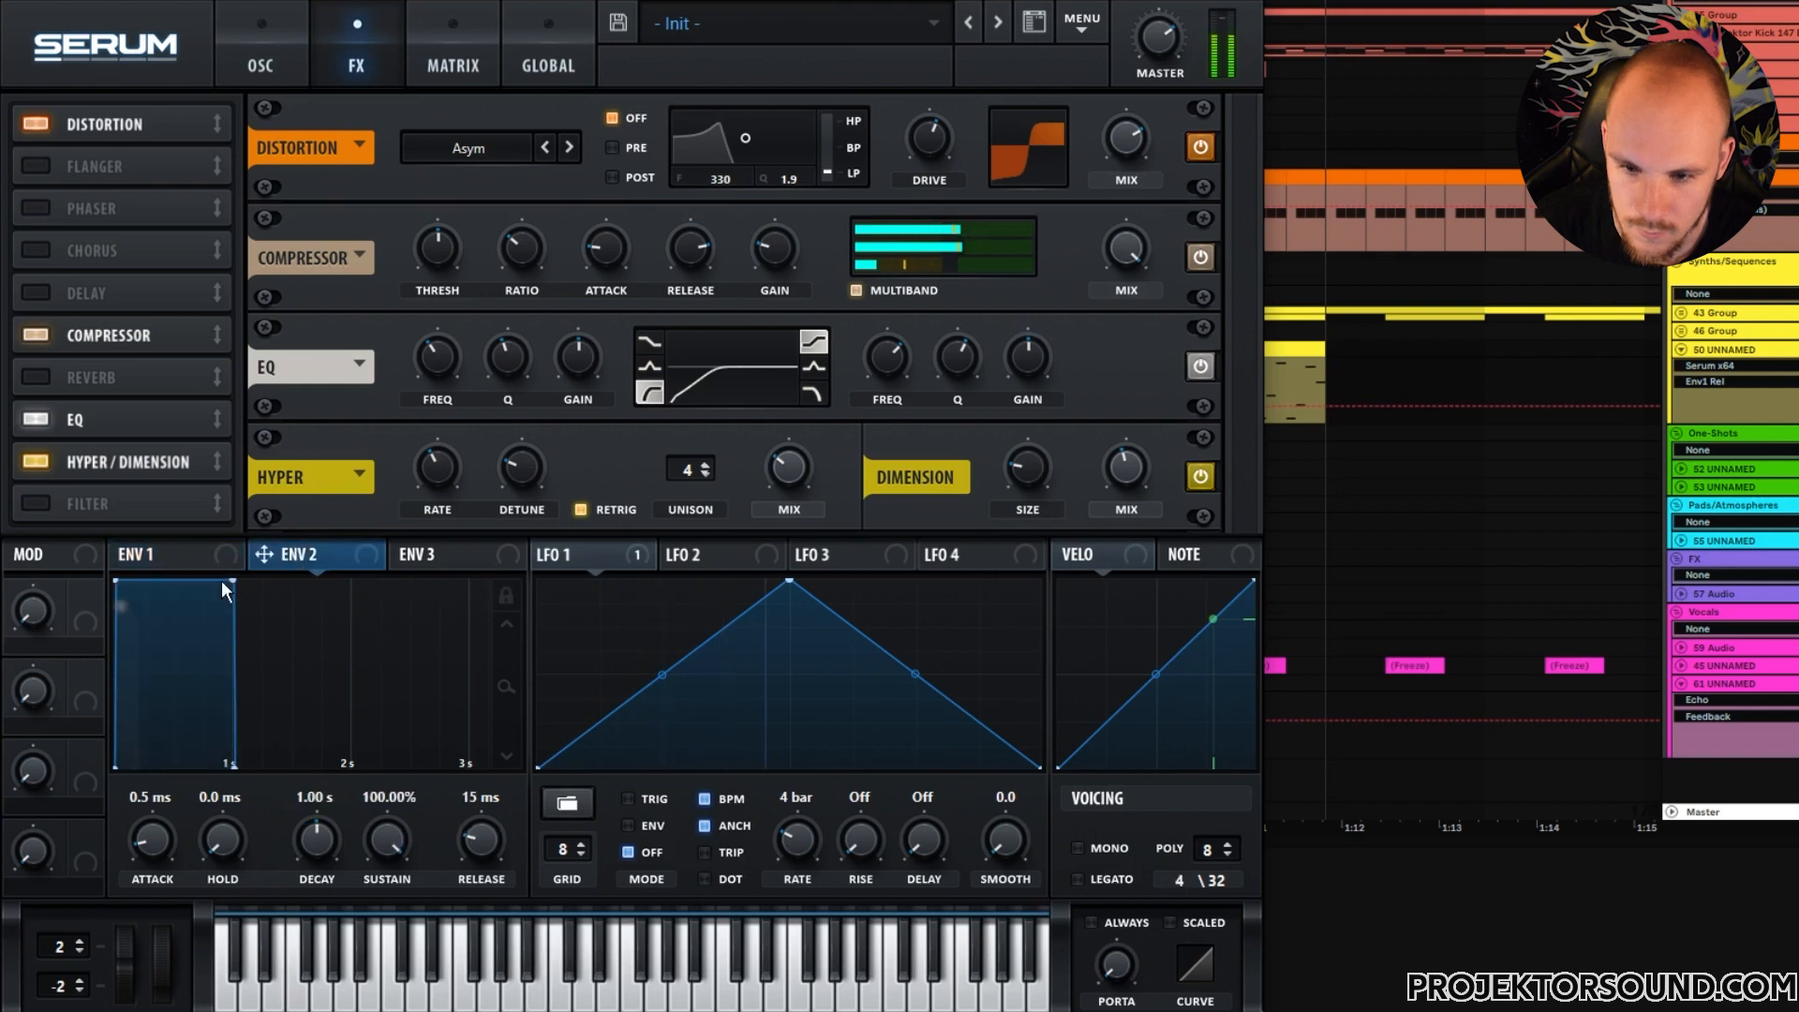
- Enable oscillator B, load the Digital wavetable ICanHasKick and raise its wavetable position
click(285, 58)
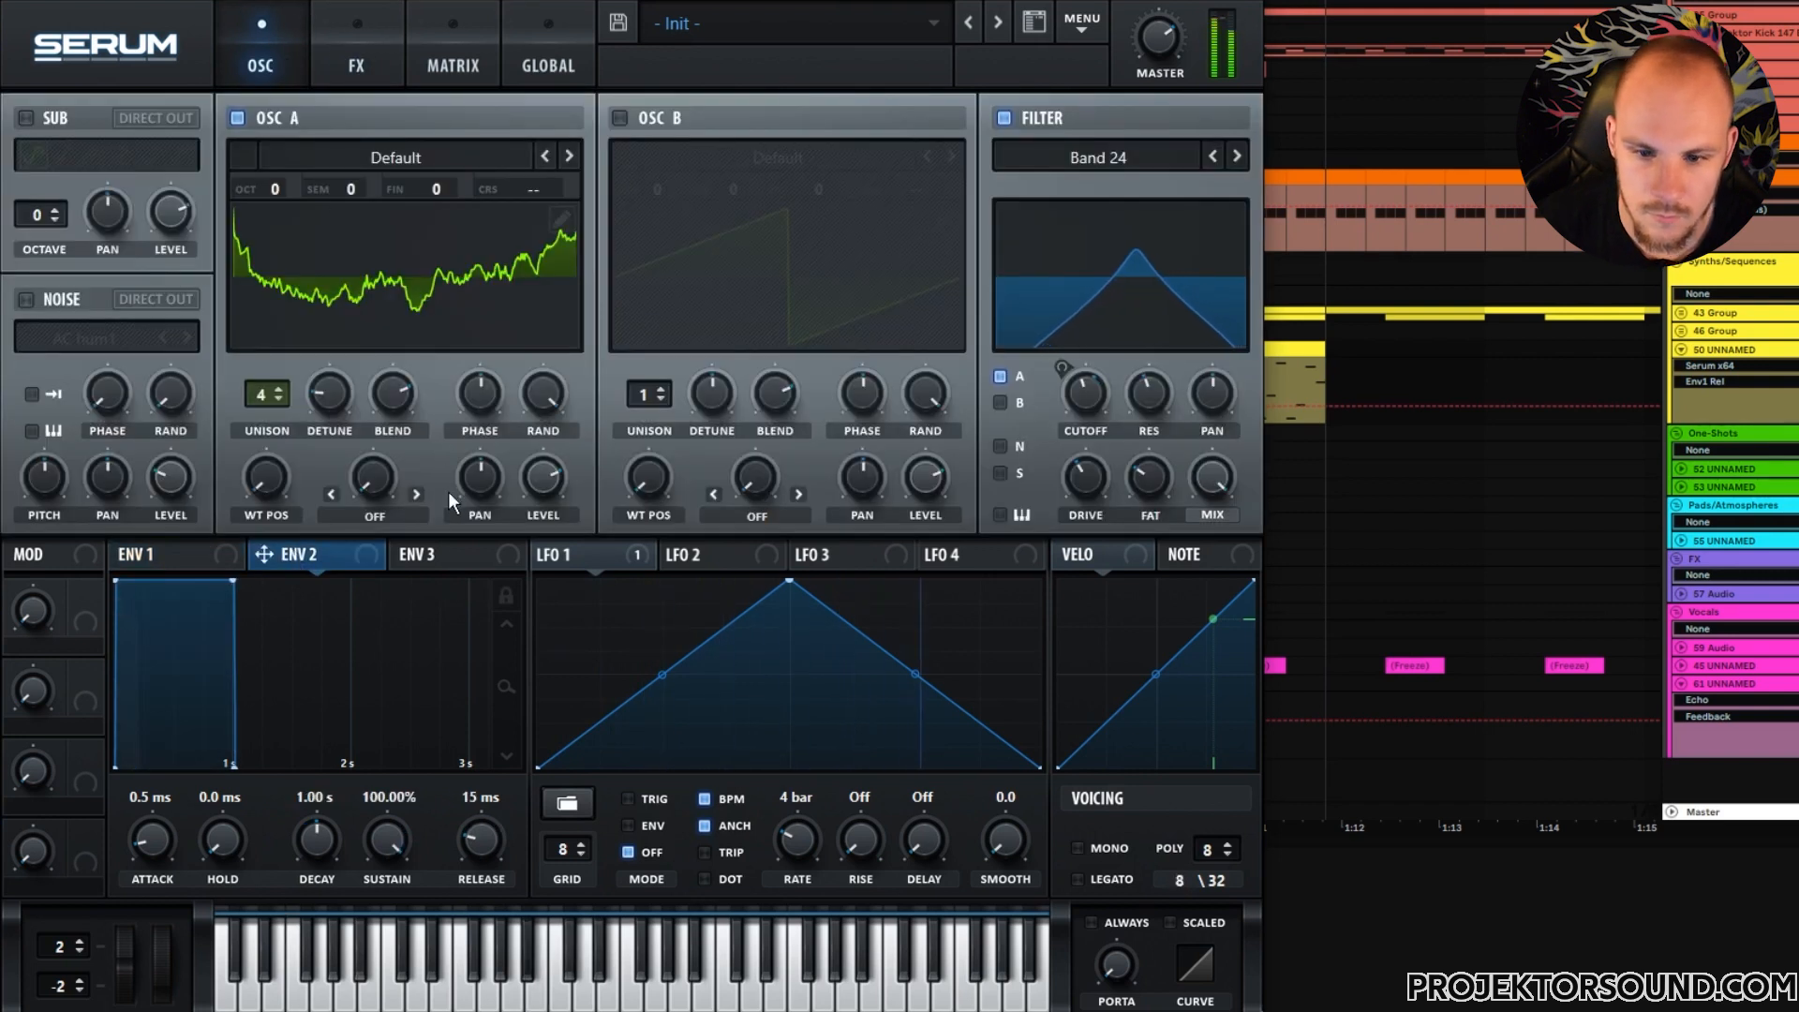
click(619, 117)
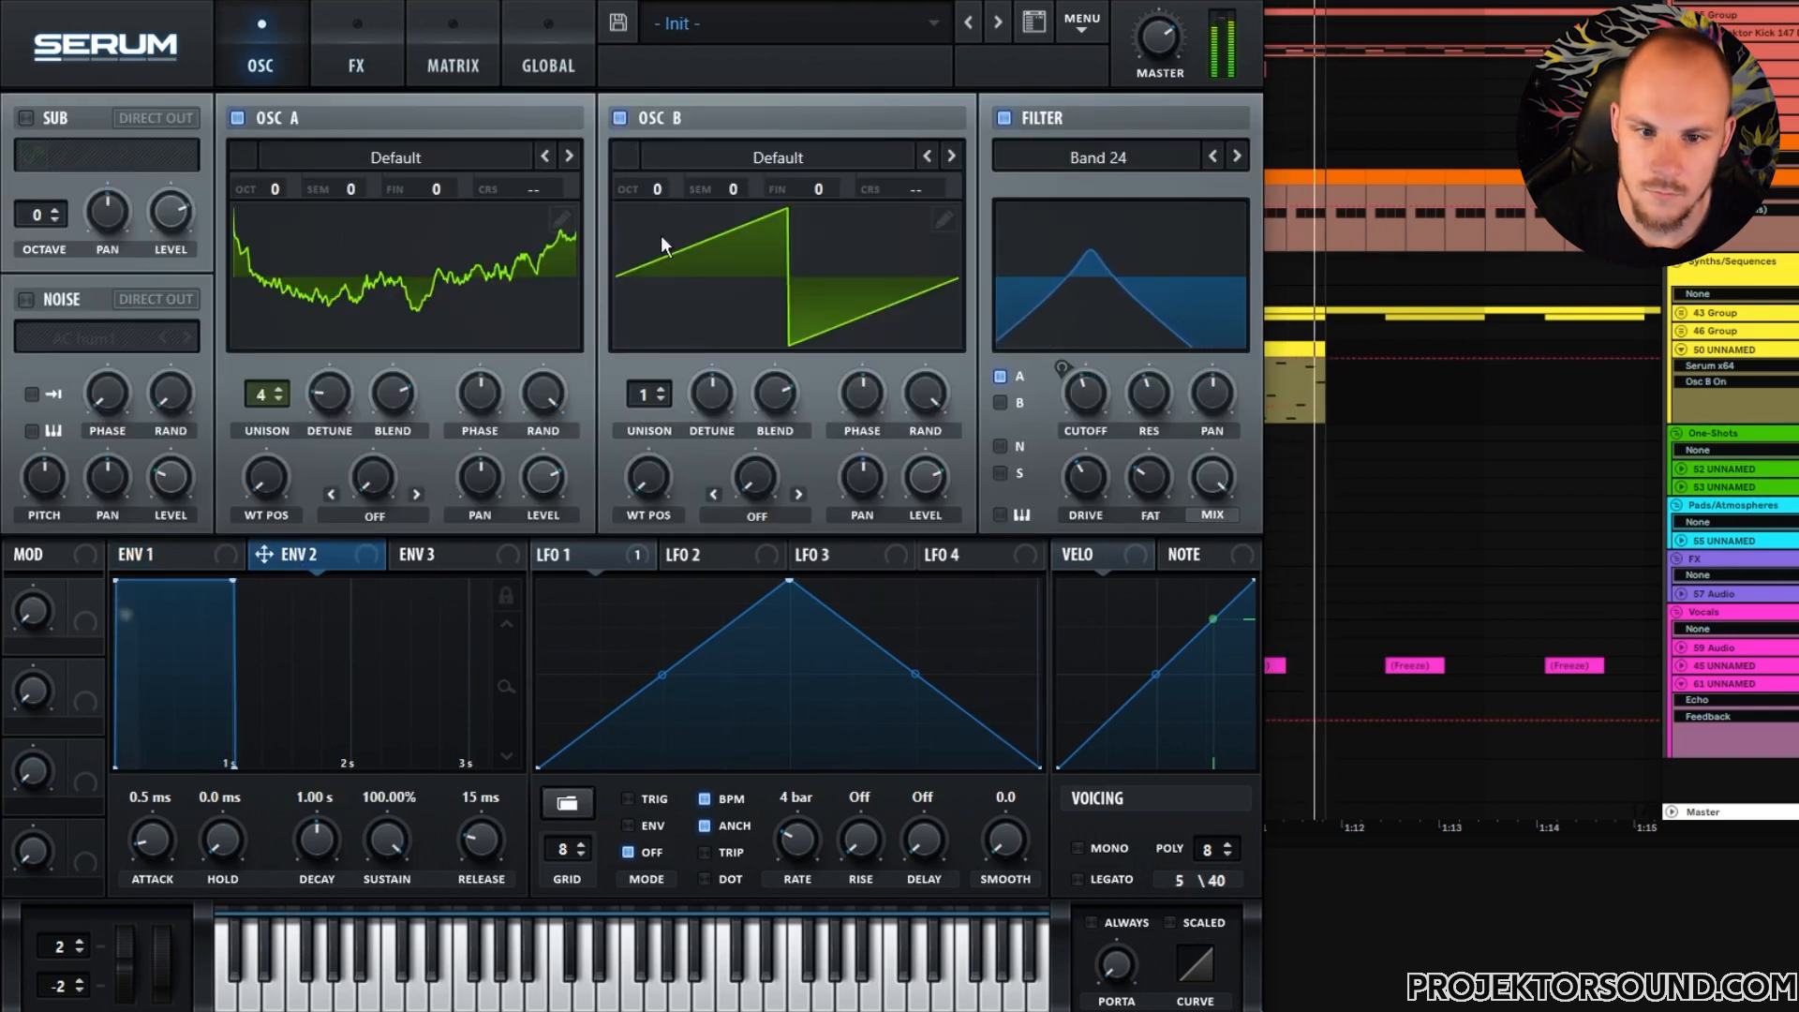
click(733, 515)
click(662, 151)
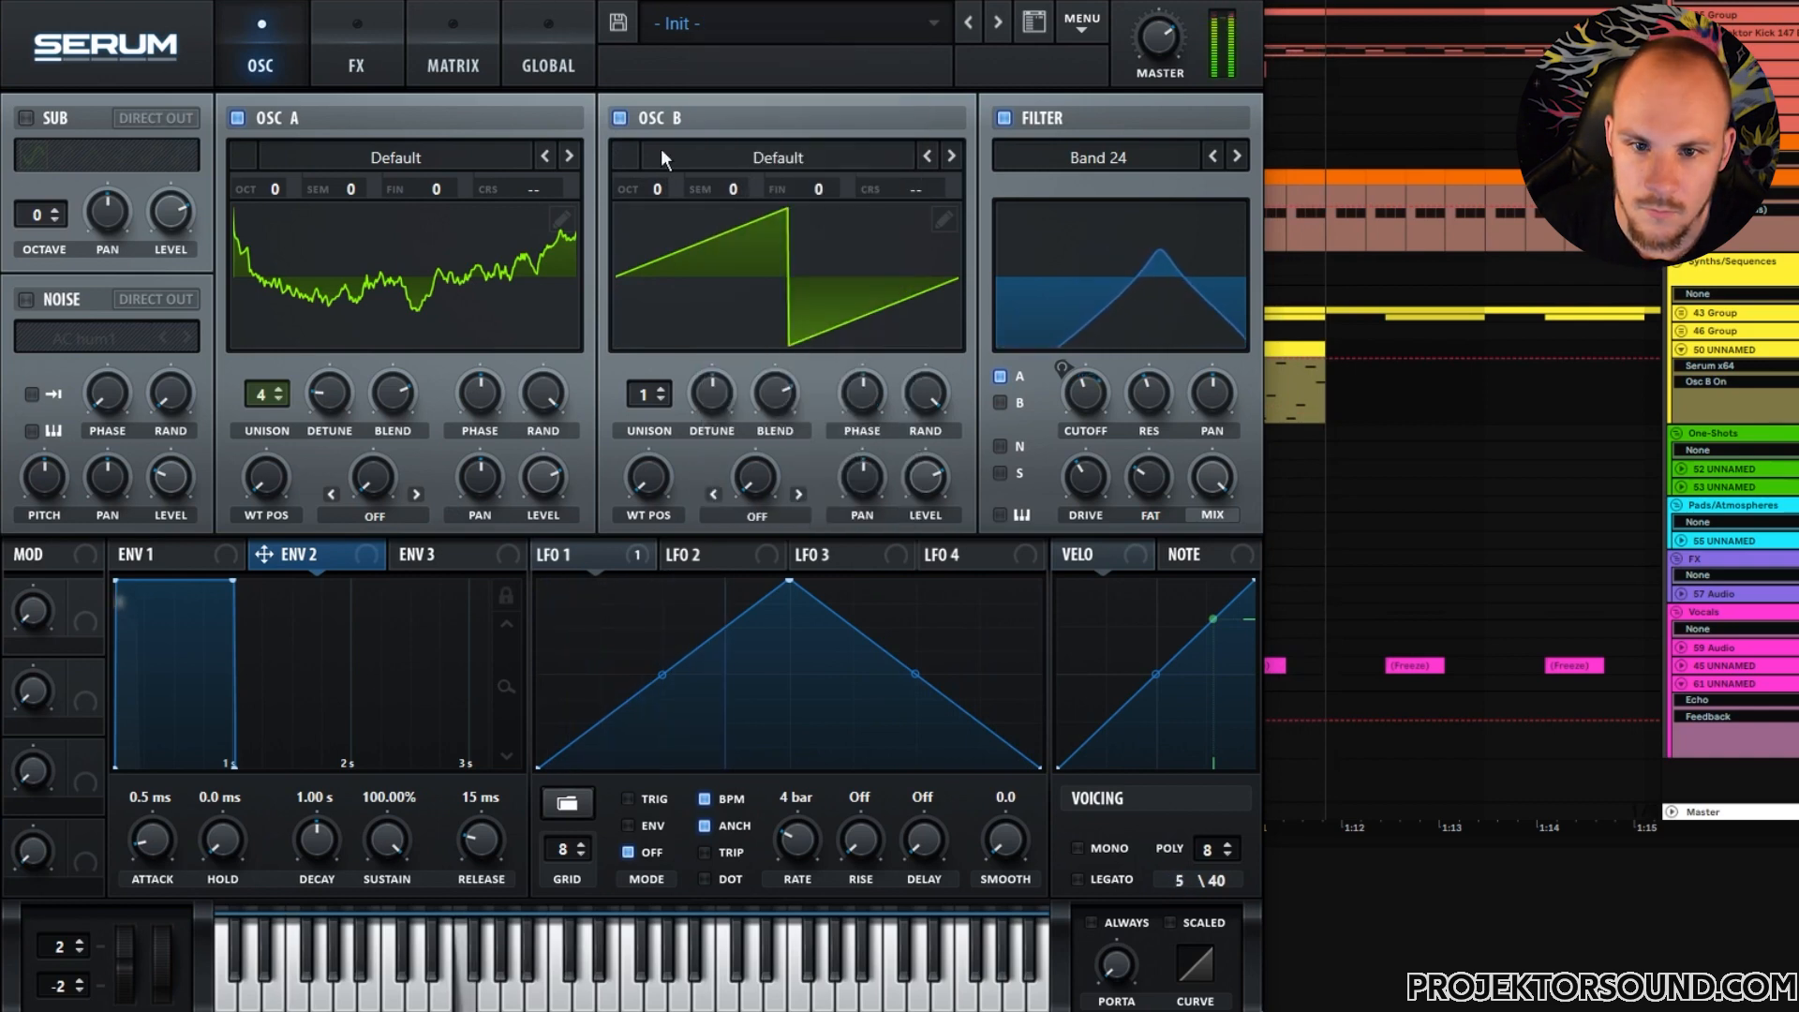
click(694, 157)
mouse_move(744, 208)
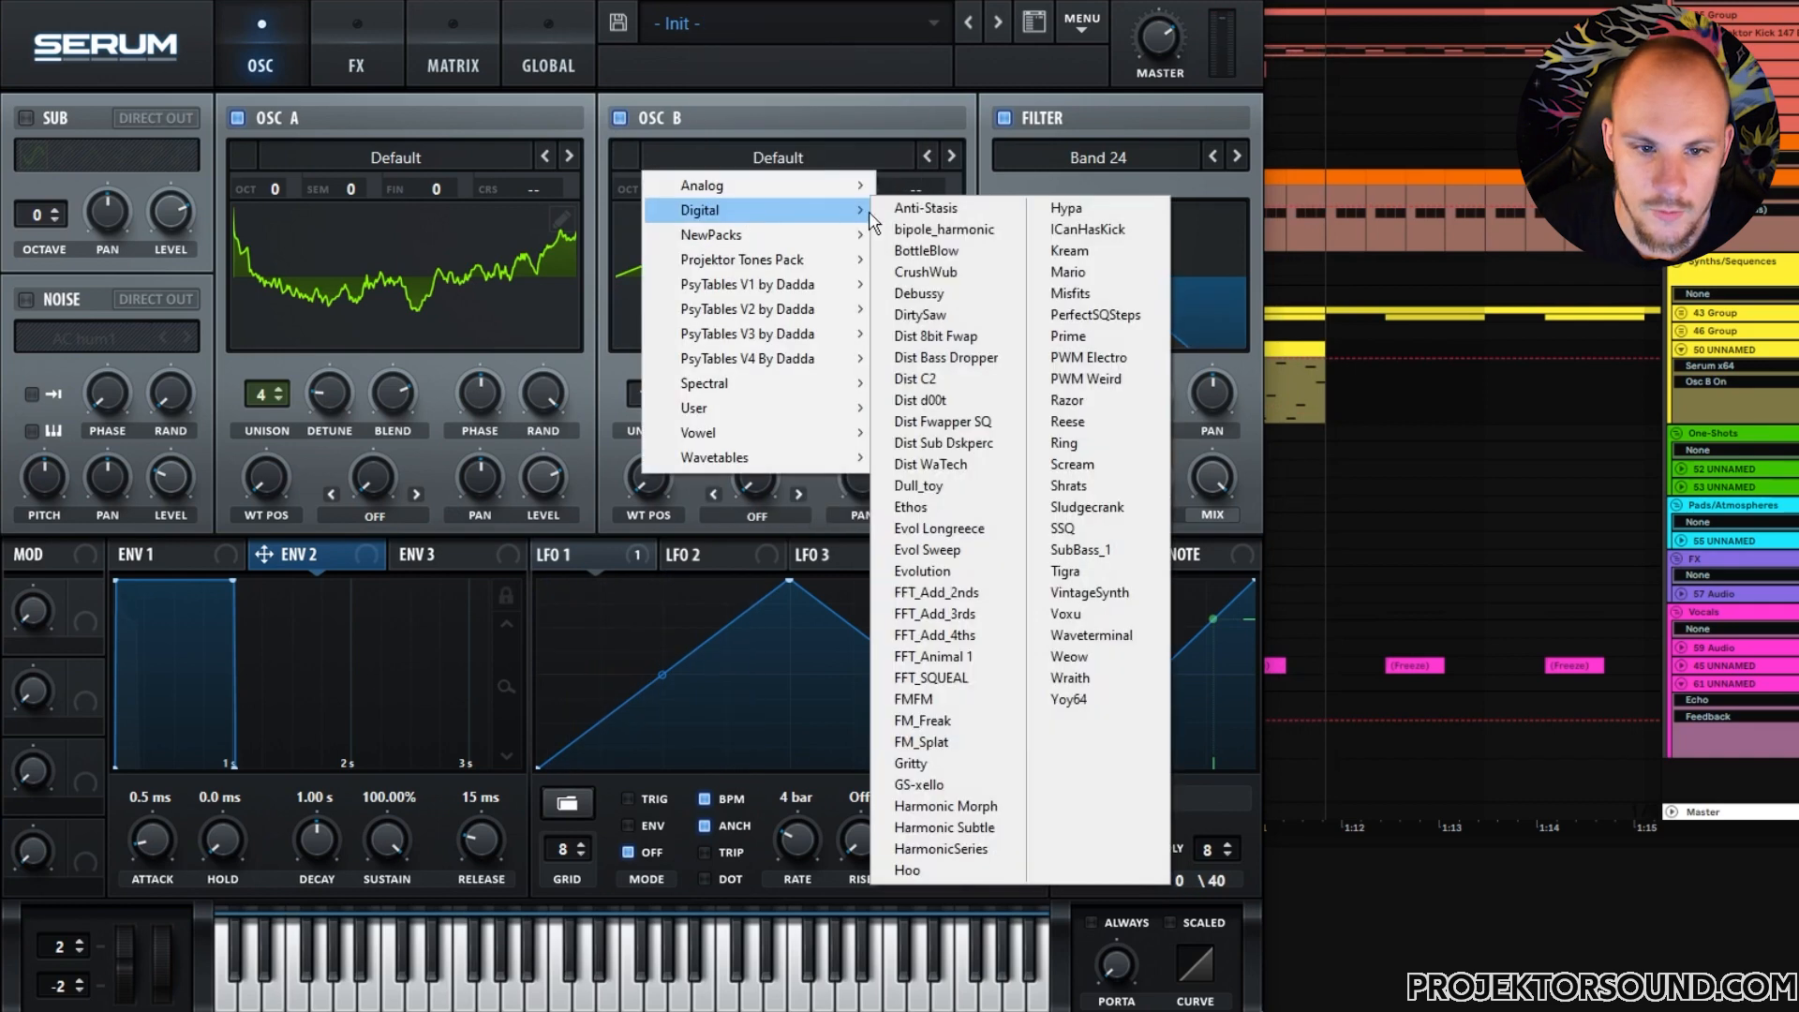
click(1087, 232)
drag(667, 489, 667, 394)
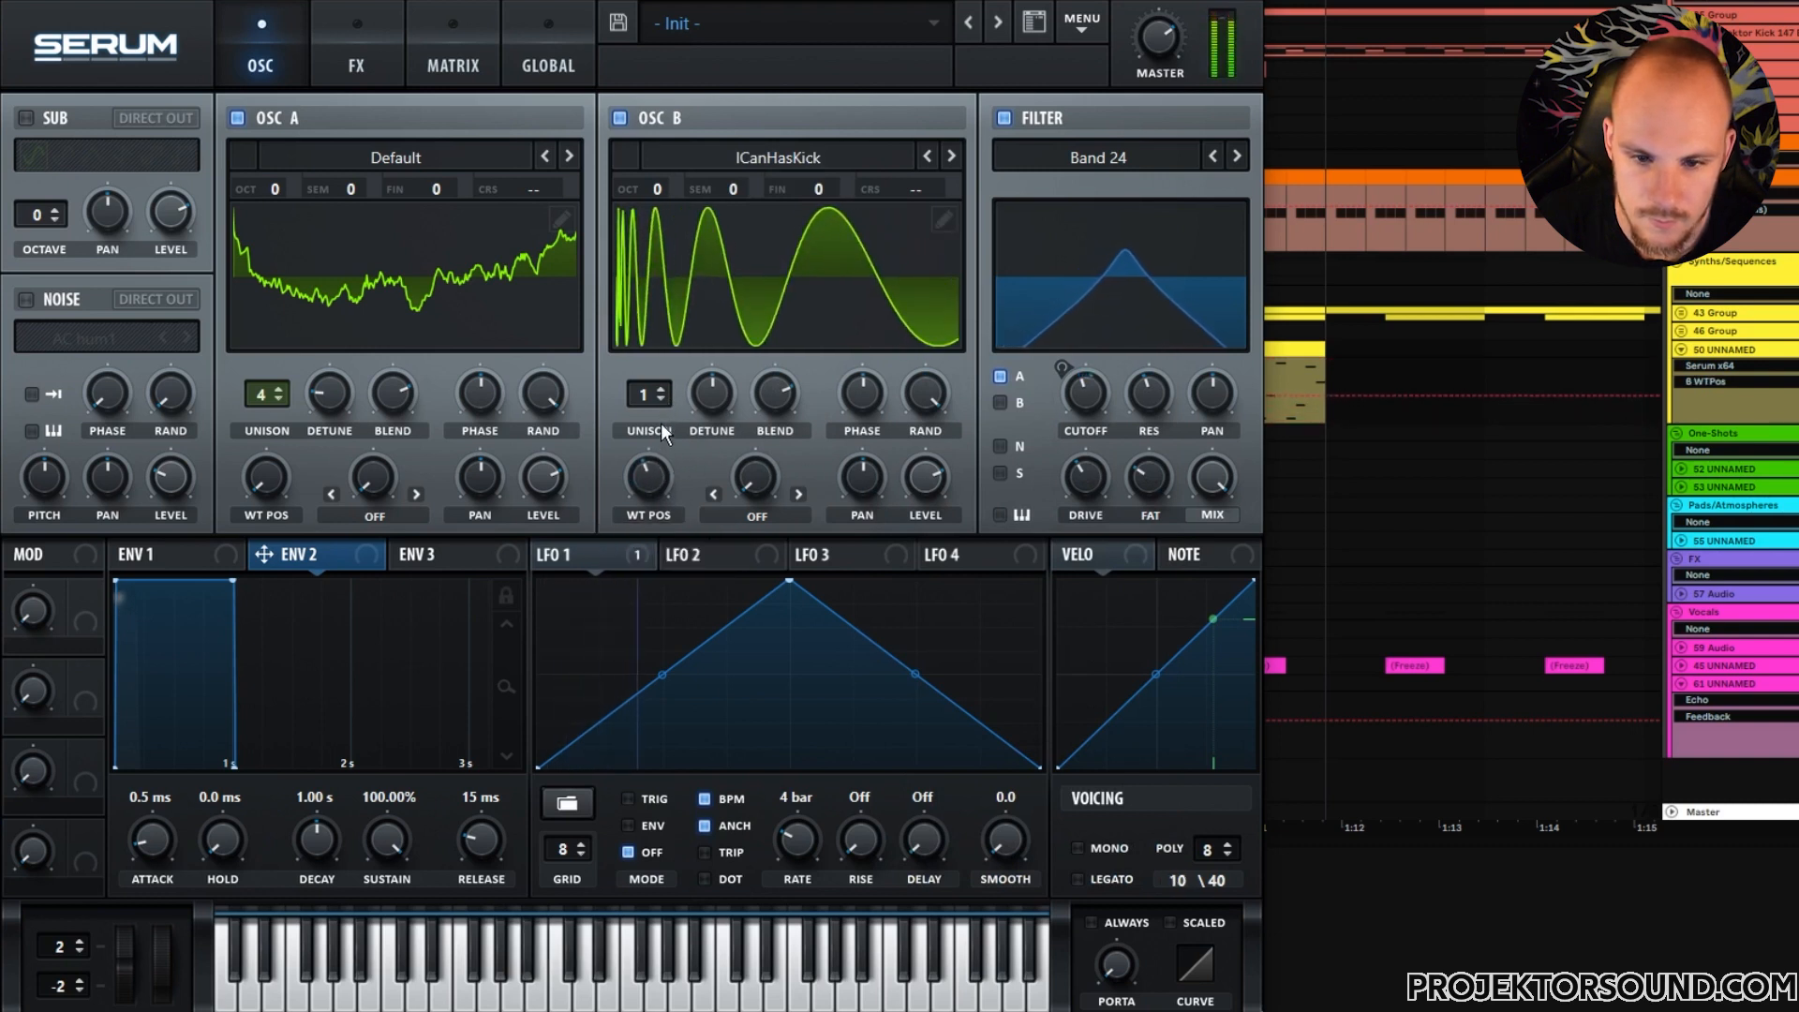
- Give oscillator B 3 unison voices with reduced detune, raise it one octave and lower its level to 50%
click(656, 391)
drag(712, 394, 689, 474)
click(661, 388)
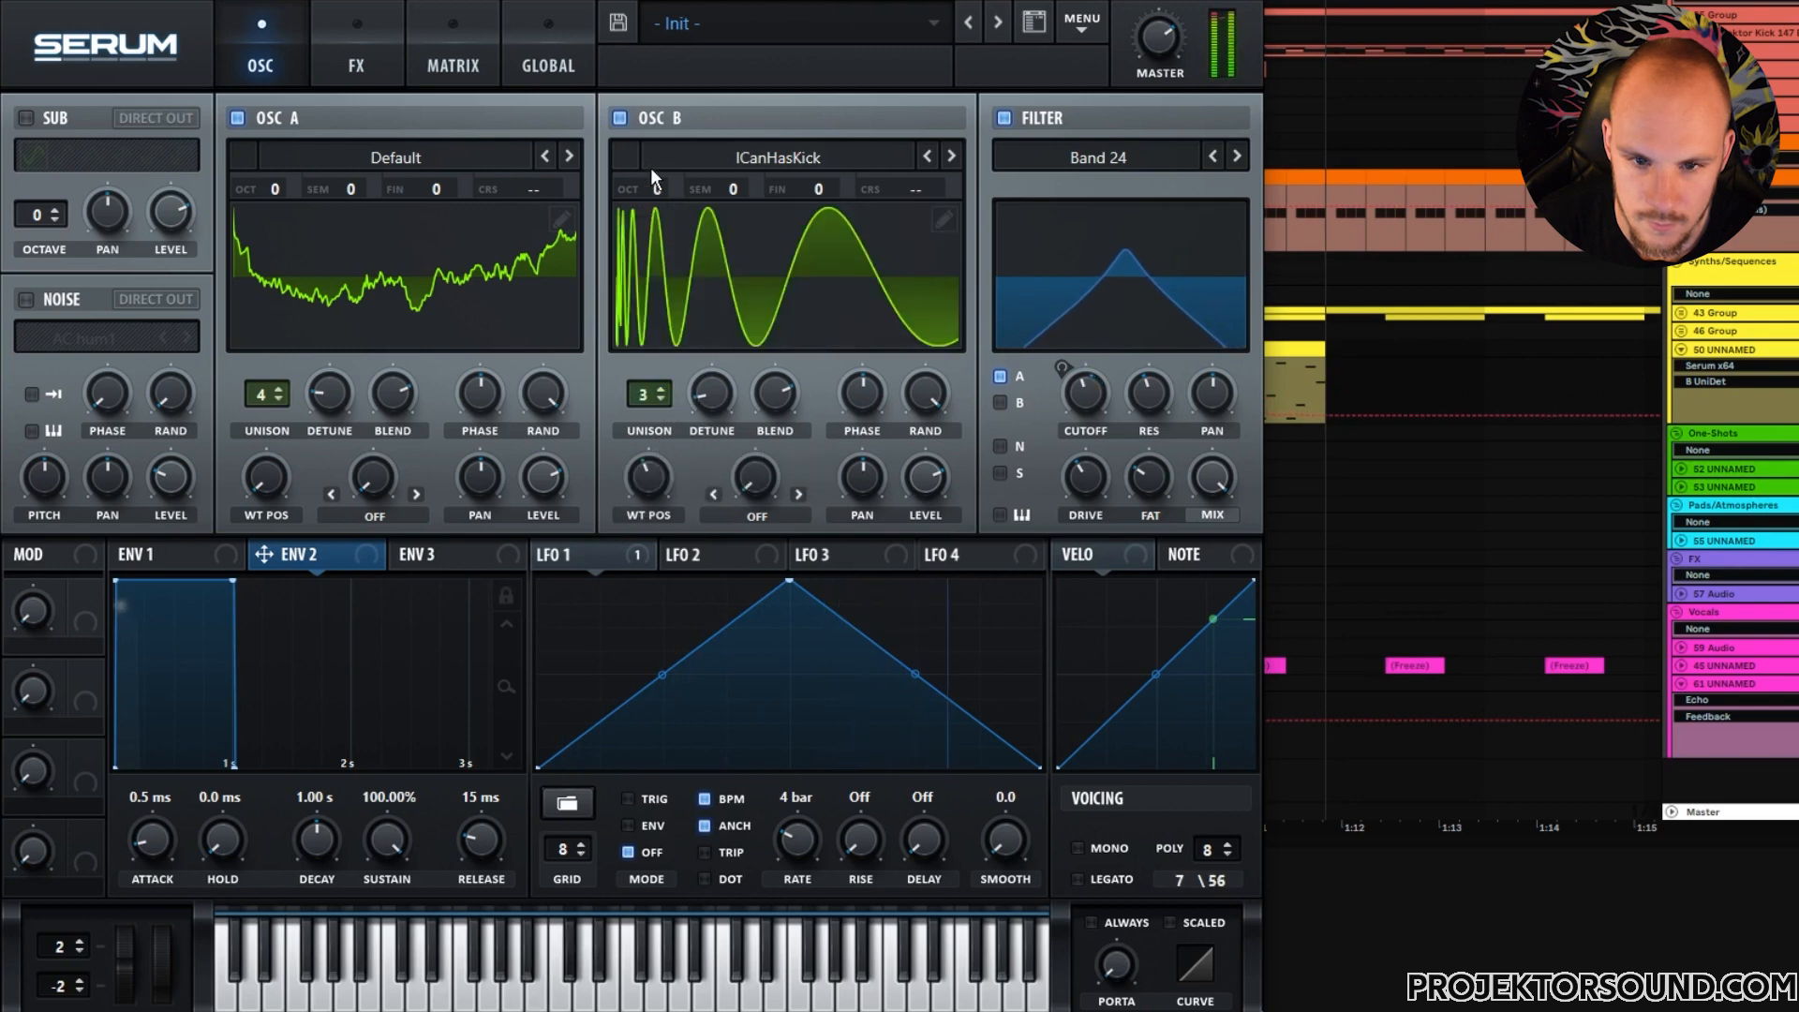
drag(658, 184, 658, 172)
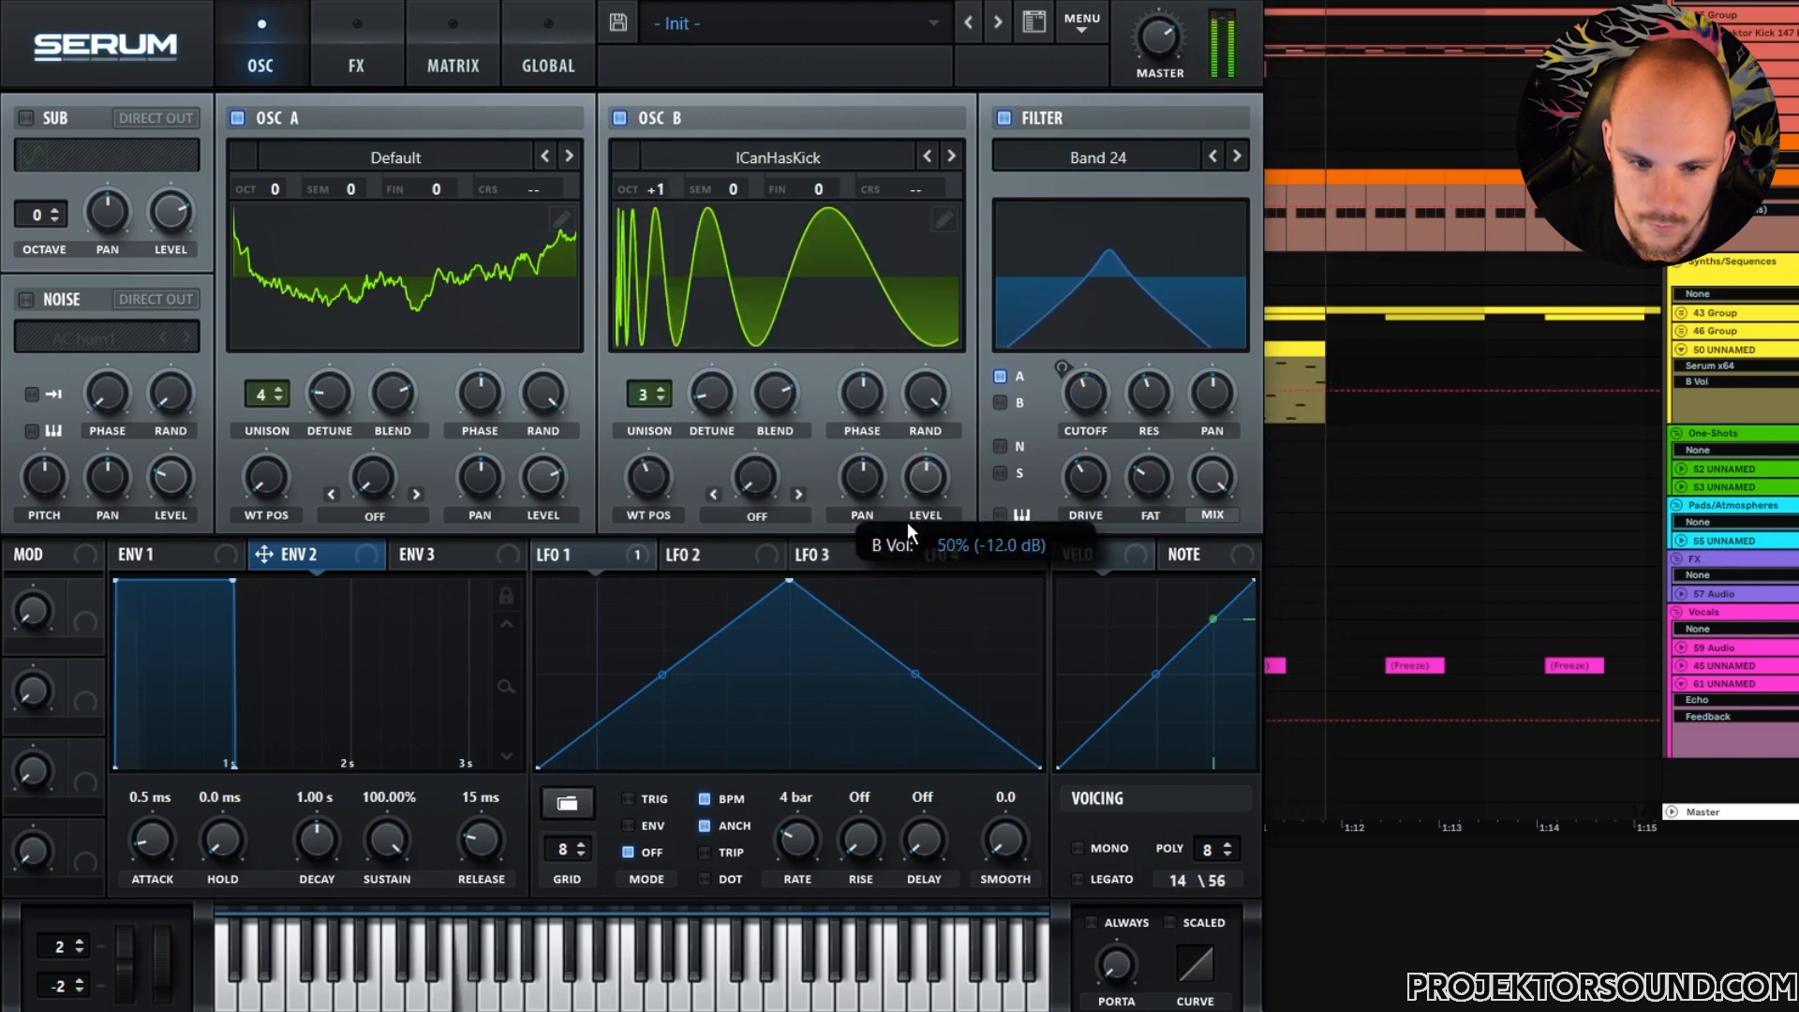
- Adjust oscillator B's wavetable position and modulate it with LFO 2 at a 2 bar rate
drag(645, 472, 653, 506)
click(695, 553)
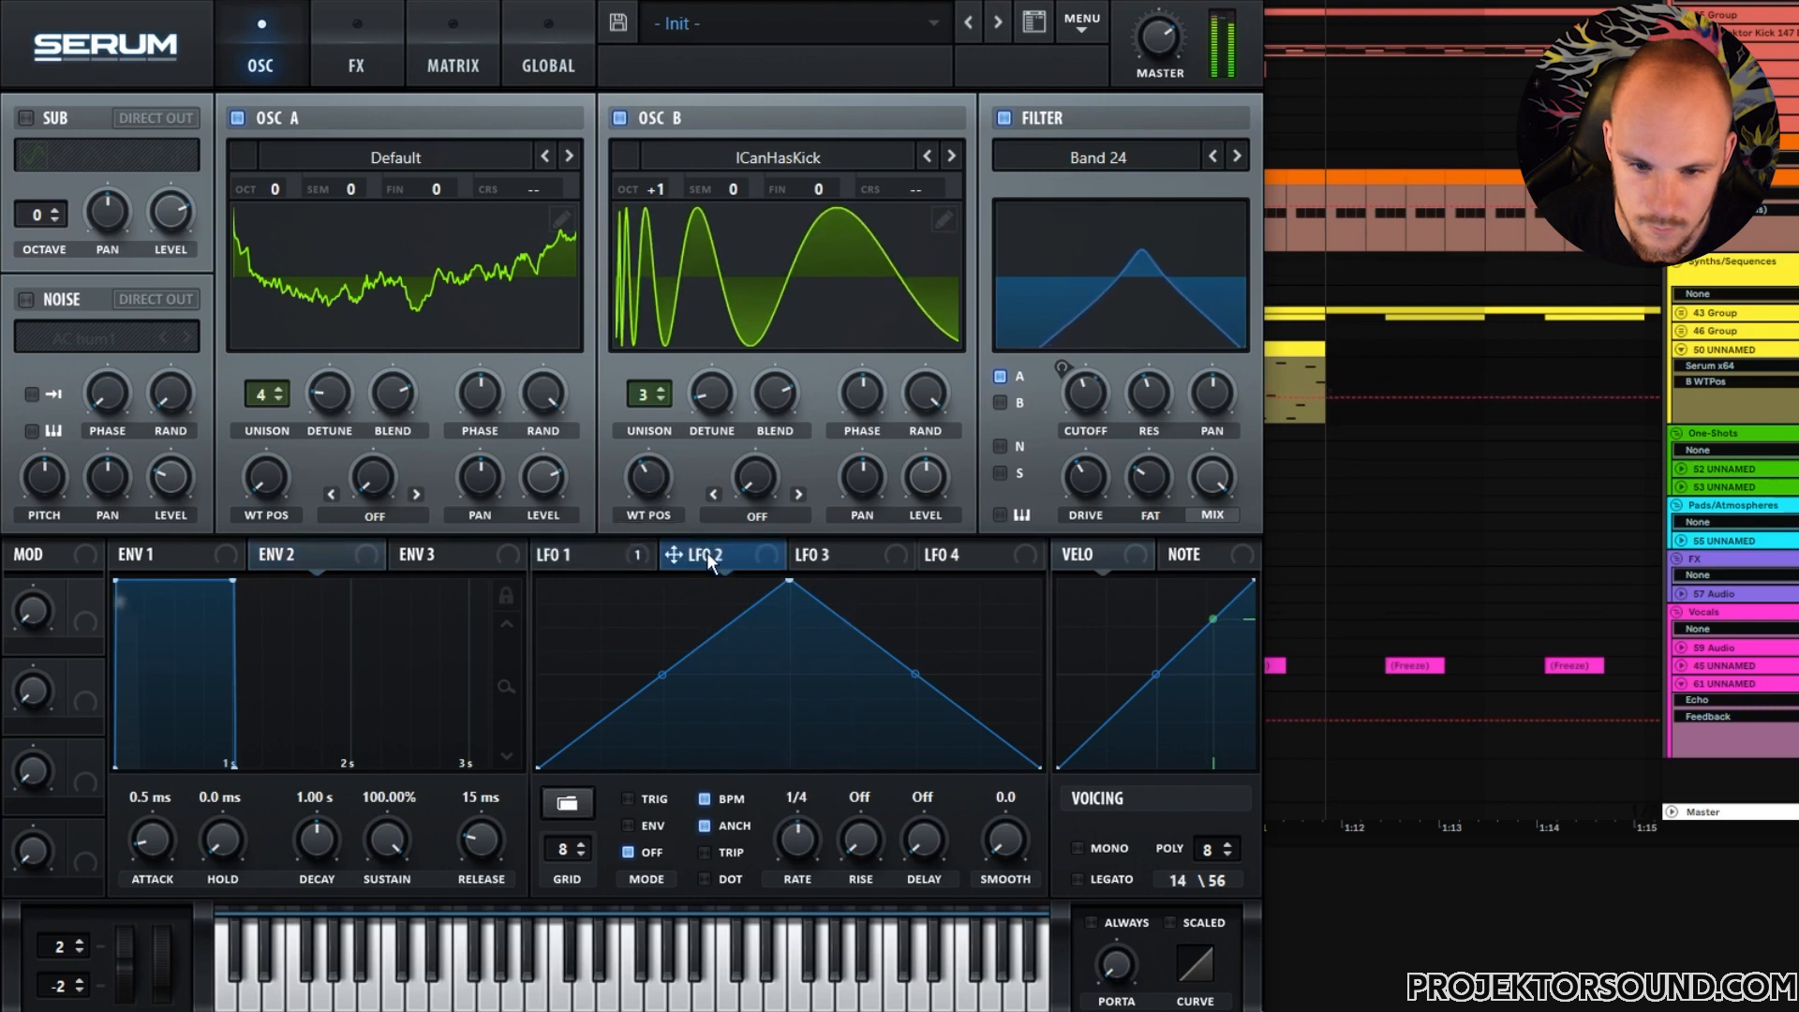
drag(789, 834, 784, 868)
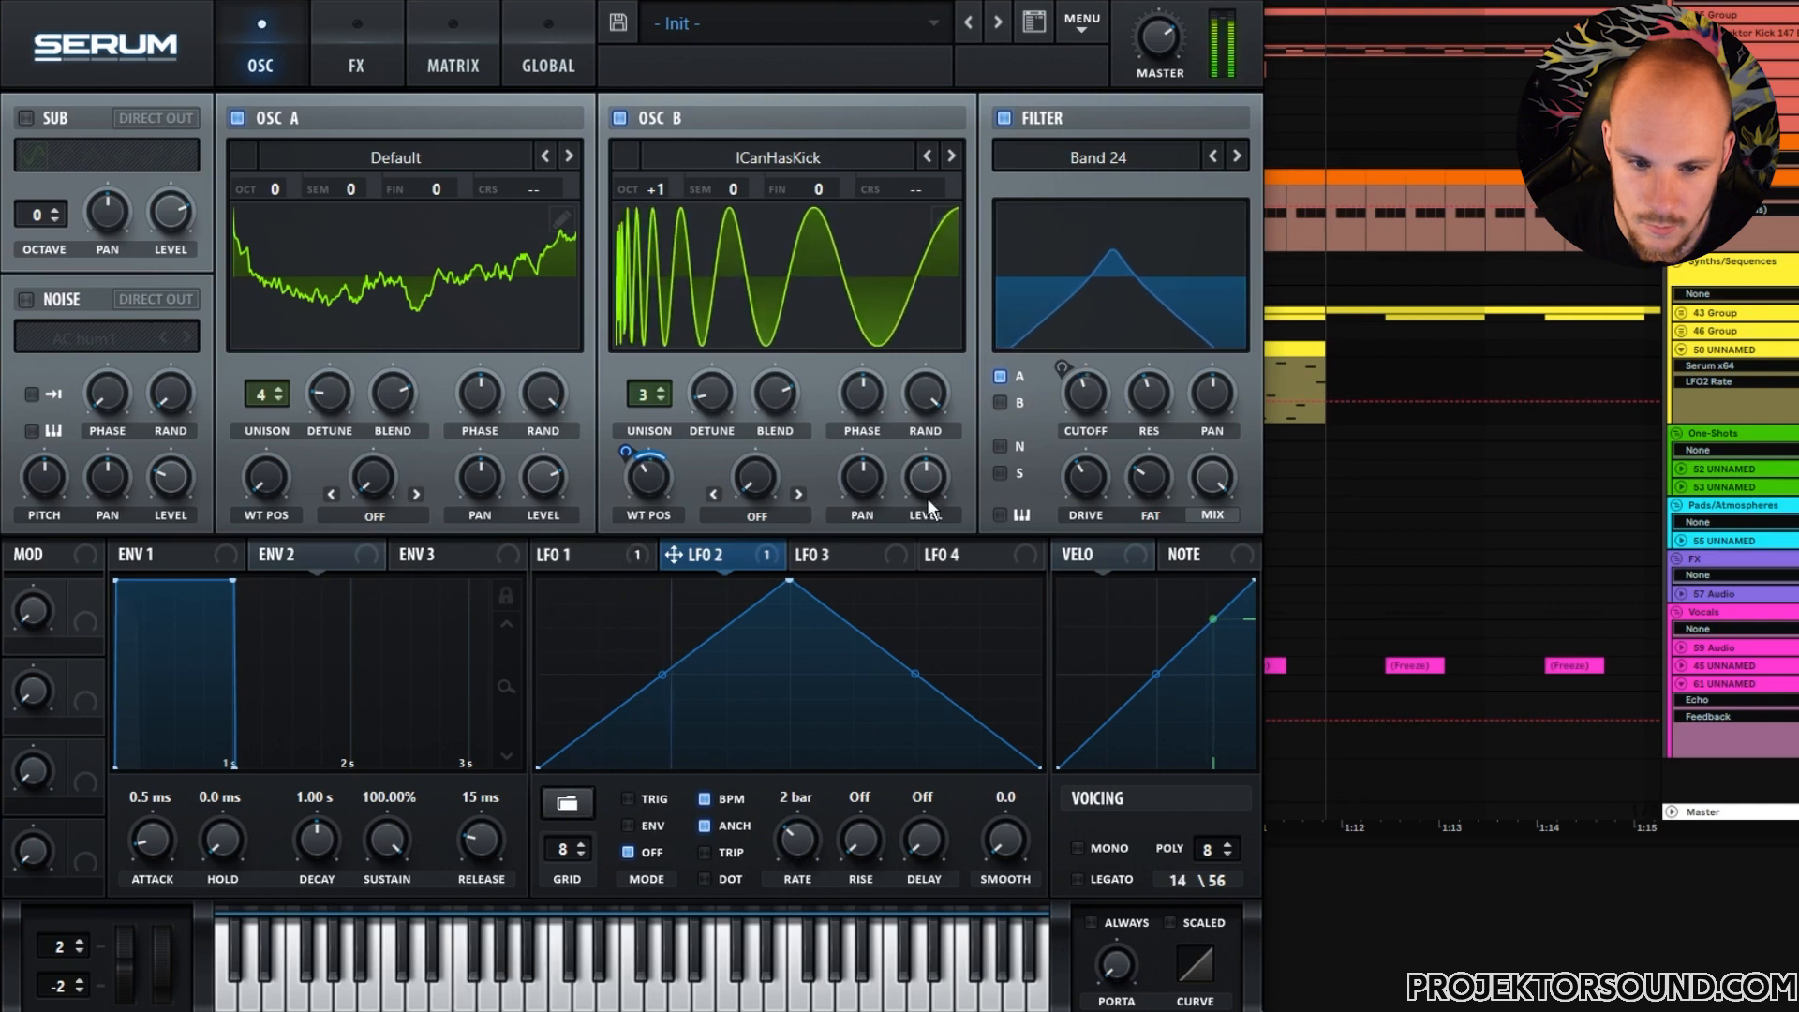
- Route oscillator B through the filter and balance the levels, with B at 63% and A lowered
drag(926, 497, 941, 476)
click(1001, 402)
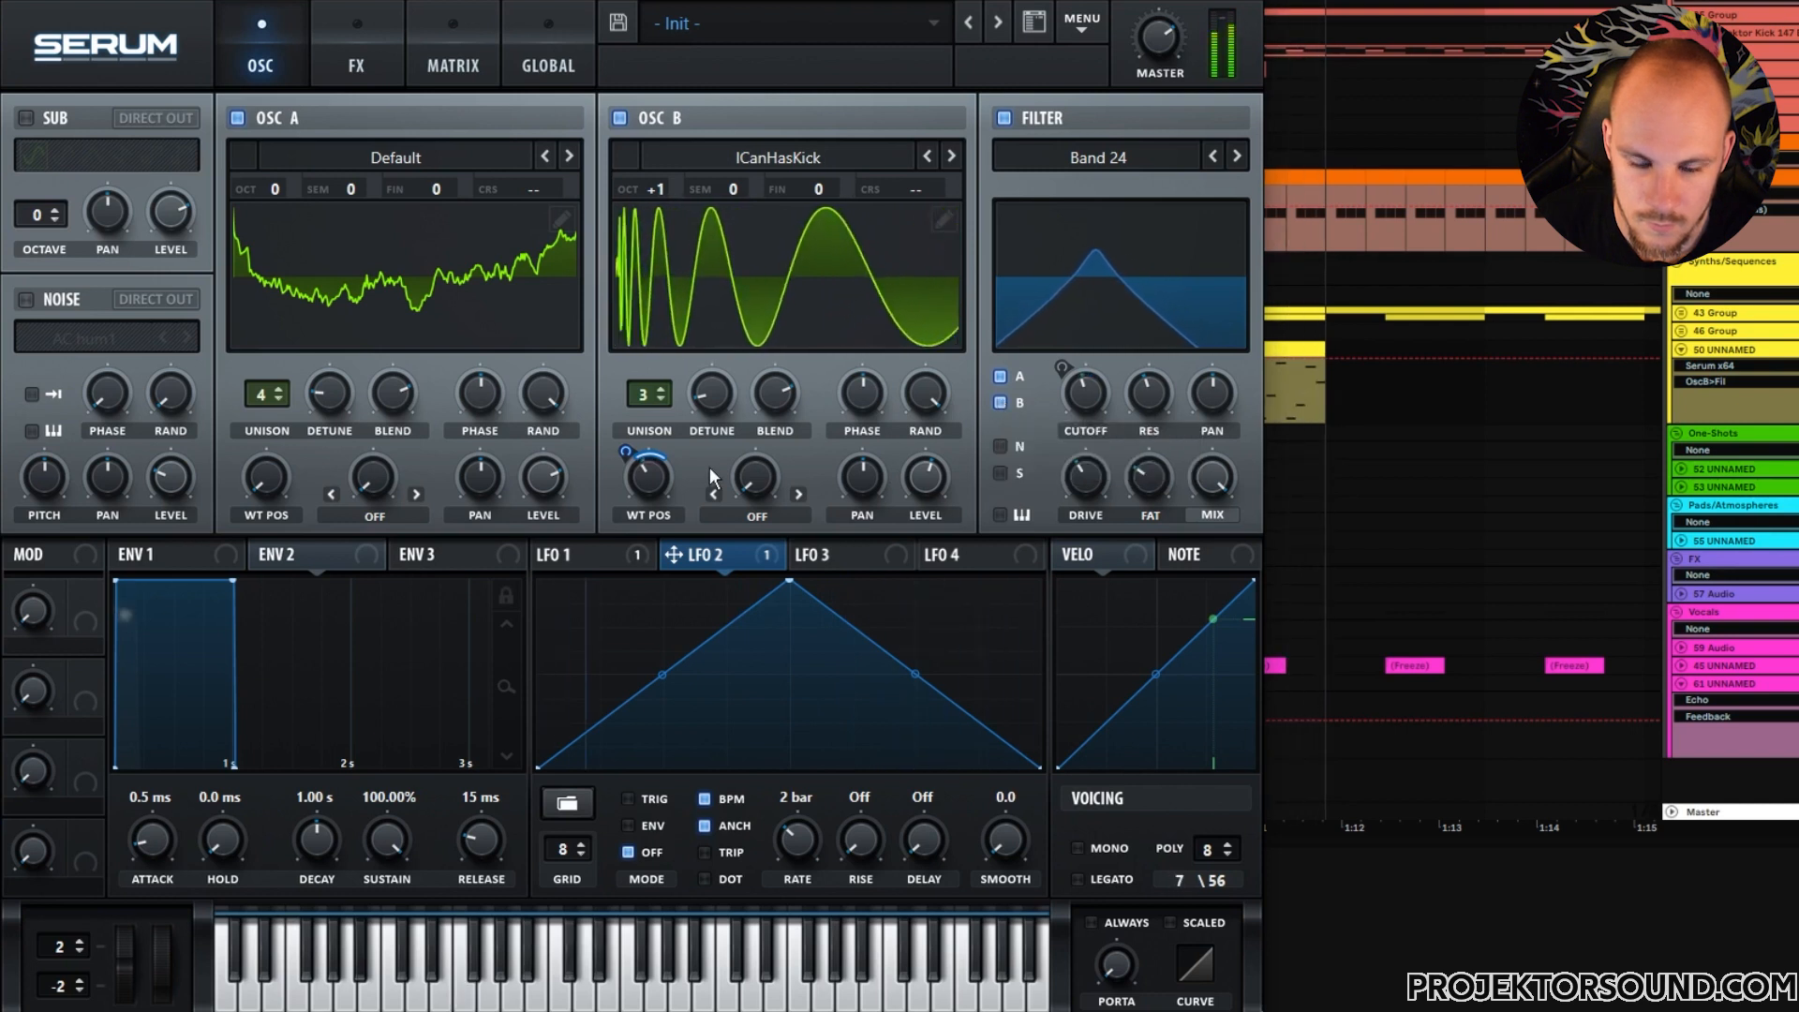
drag(924, 481, 935, 465)
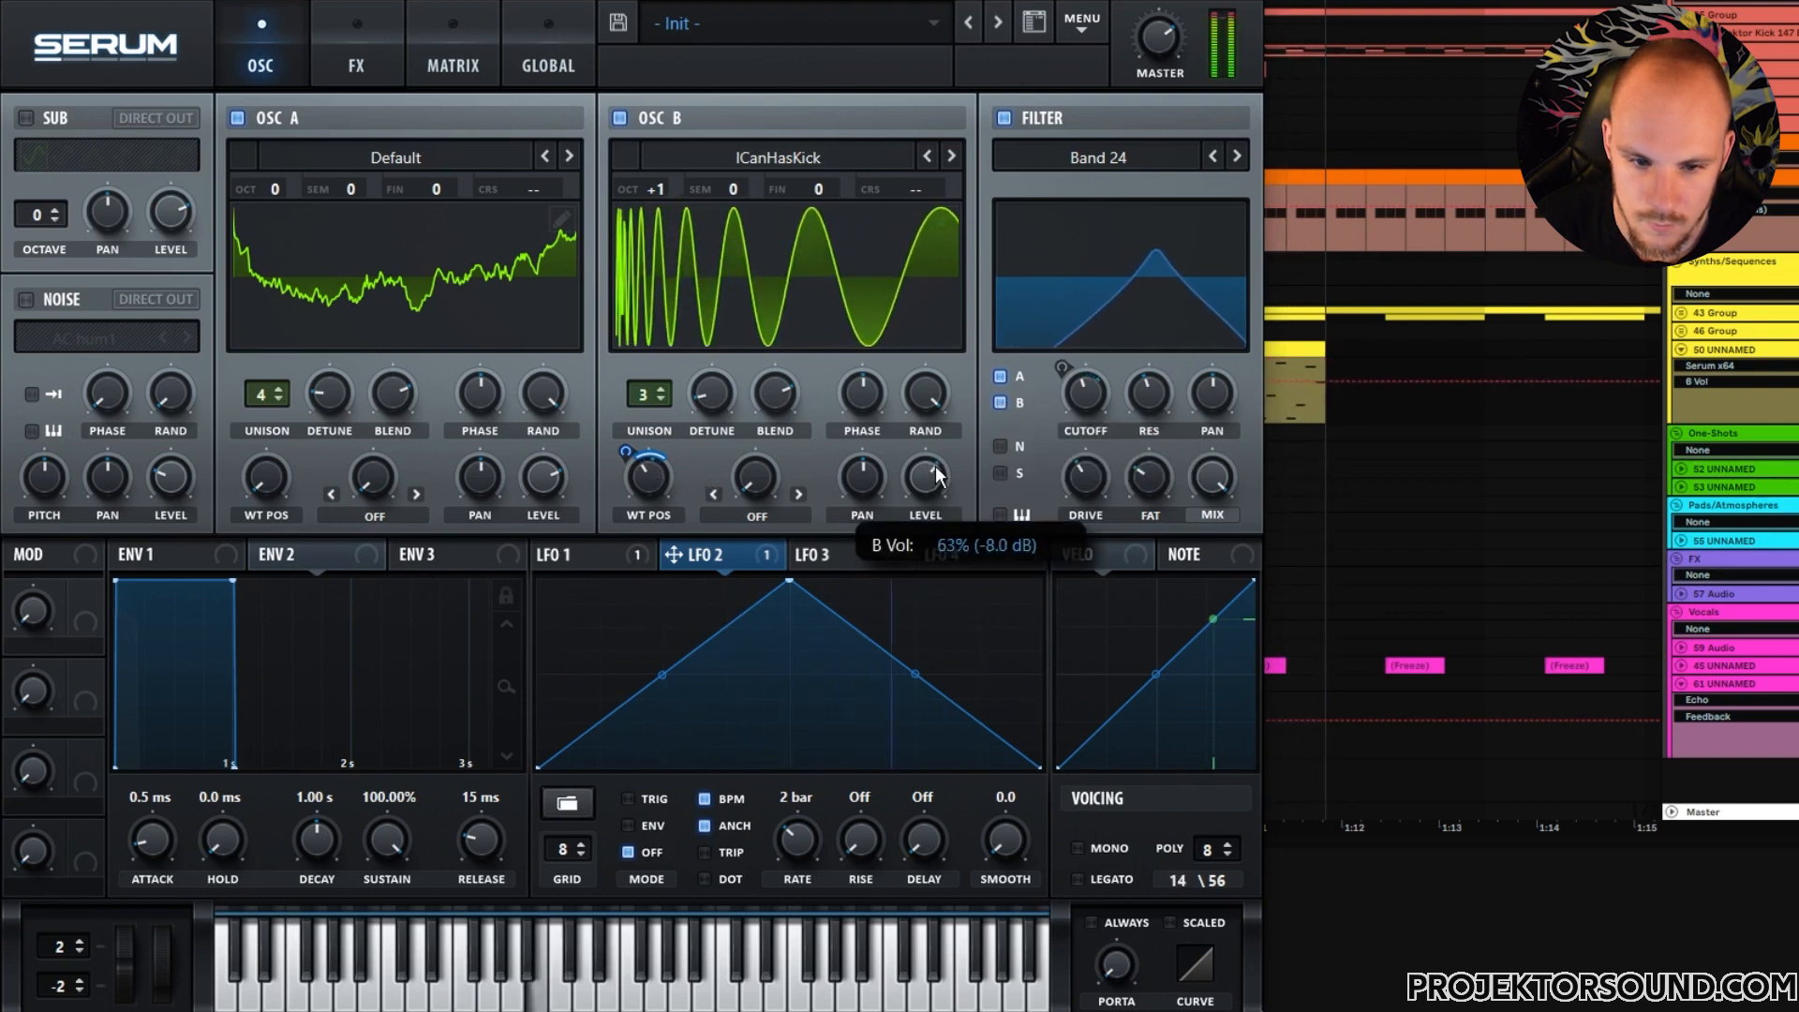
click(521, 484)
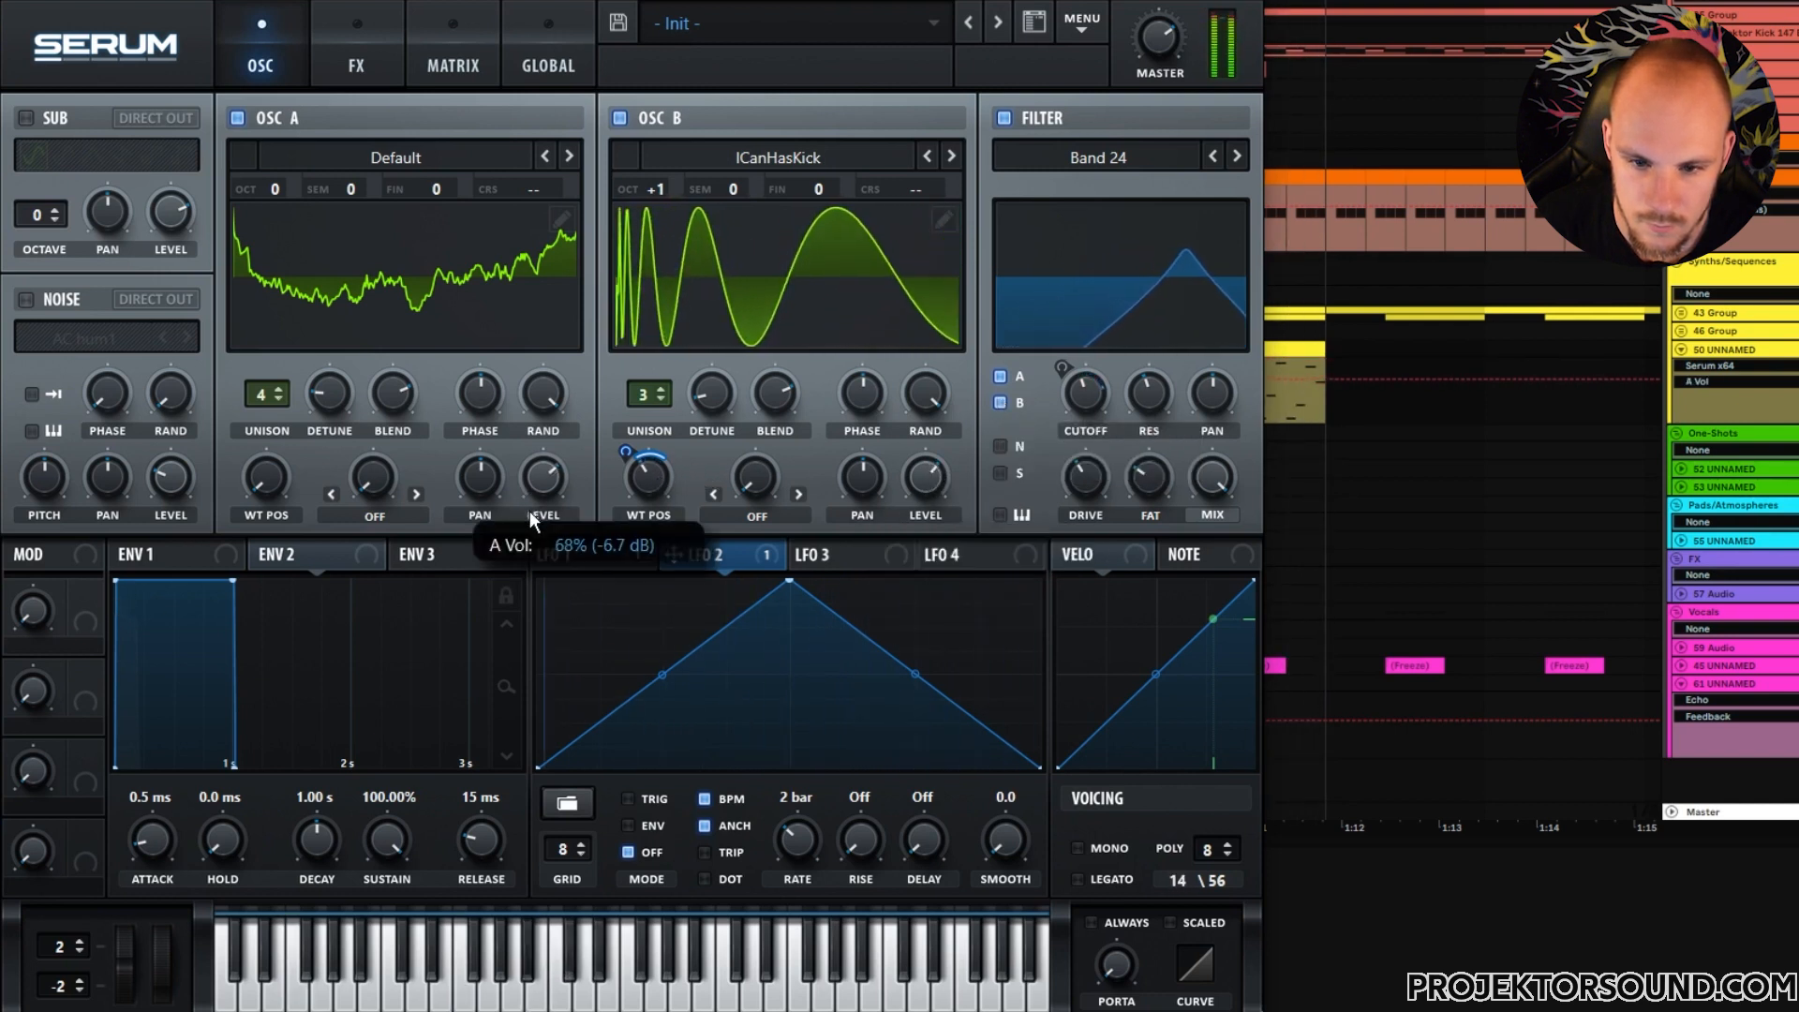
- Apply Bend + warp to oscillator A with a raised amount and set the master volume to 70%
click(375, 515)
click(401, 66)
drag(378, 474, 414, 357)
click(1161, 42)
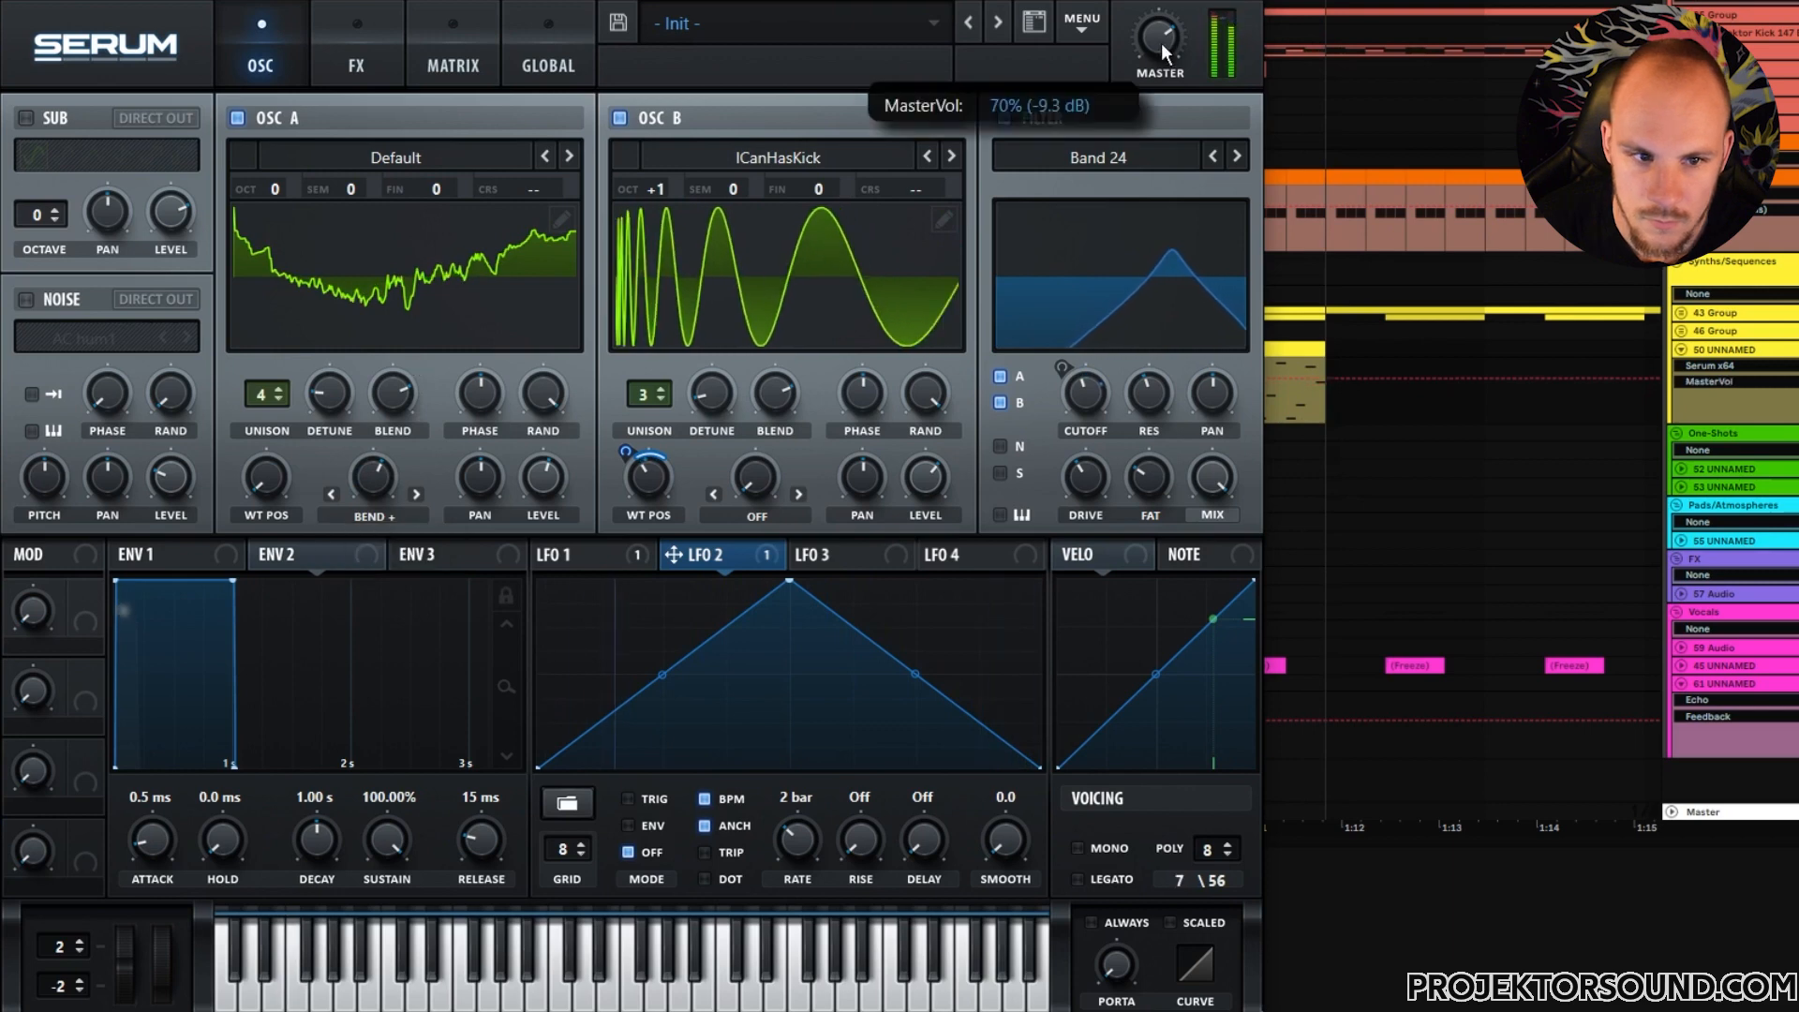
- Review the patch's oscillator settings and effects chain, then close the Serum editor
click(386, 58)
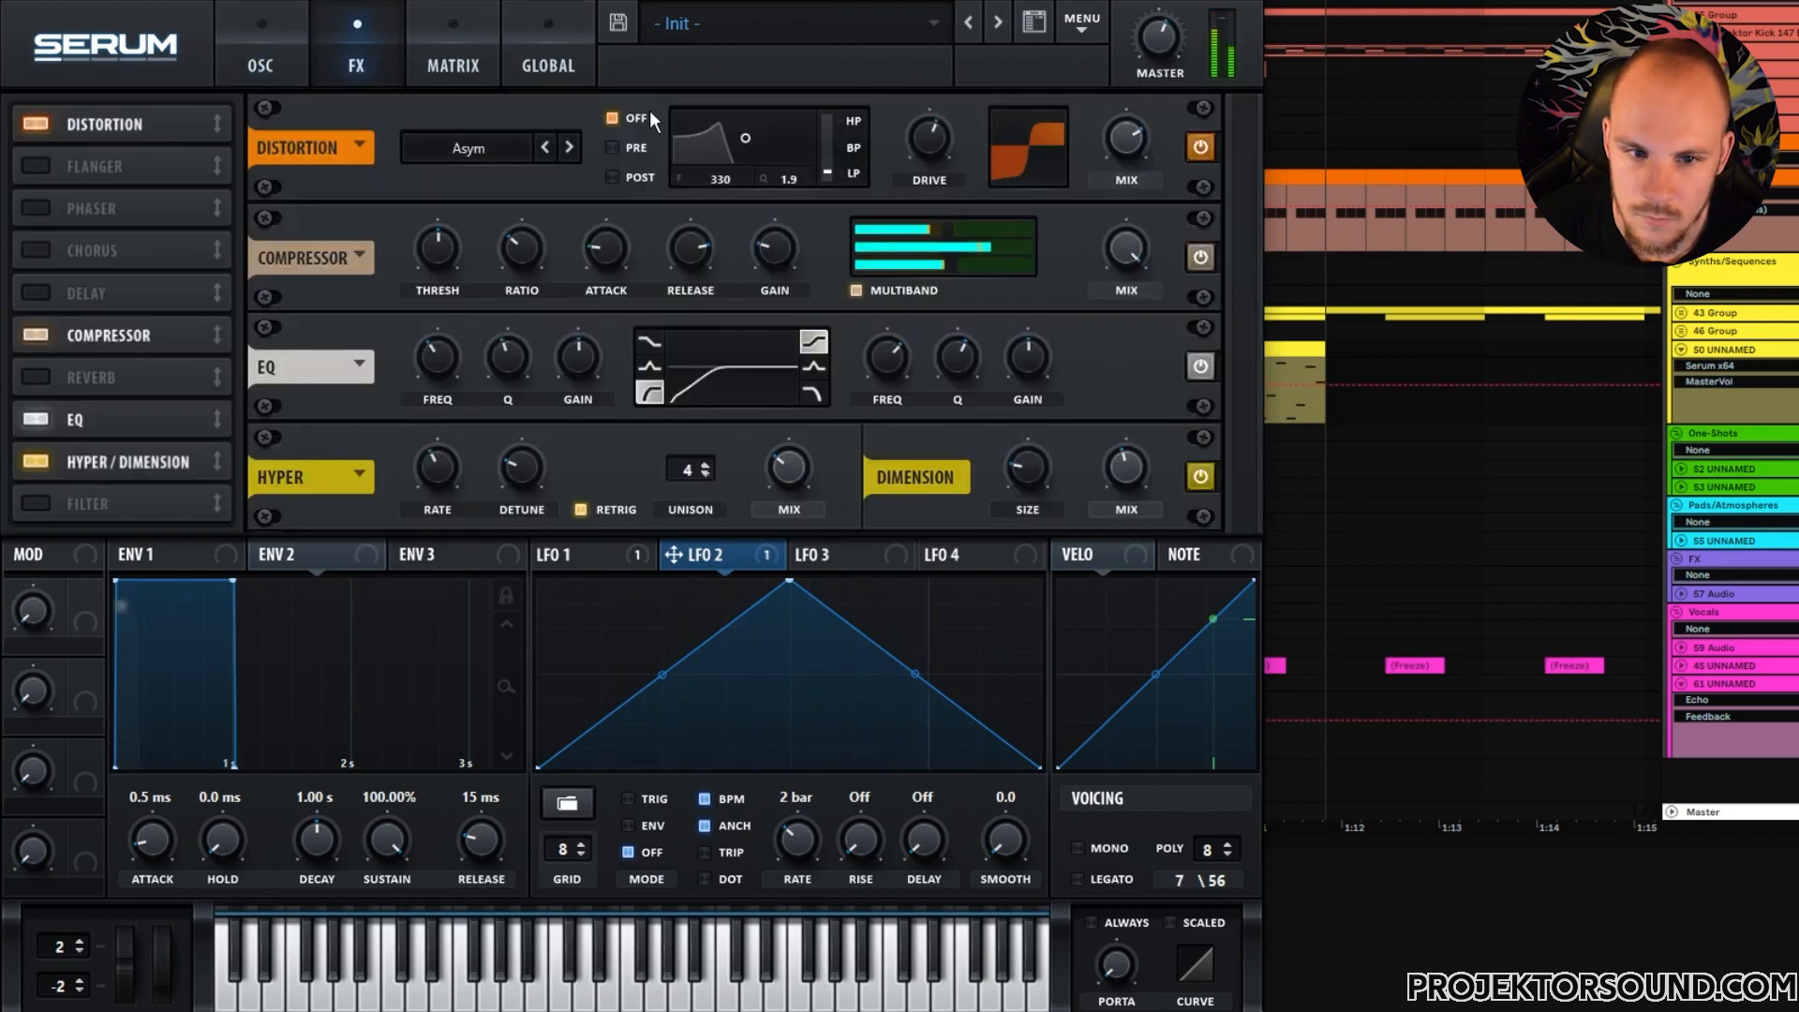
click(1242, 2)
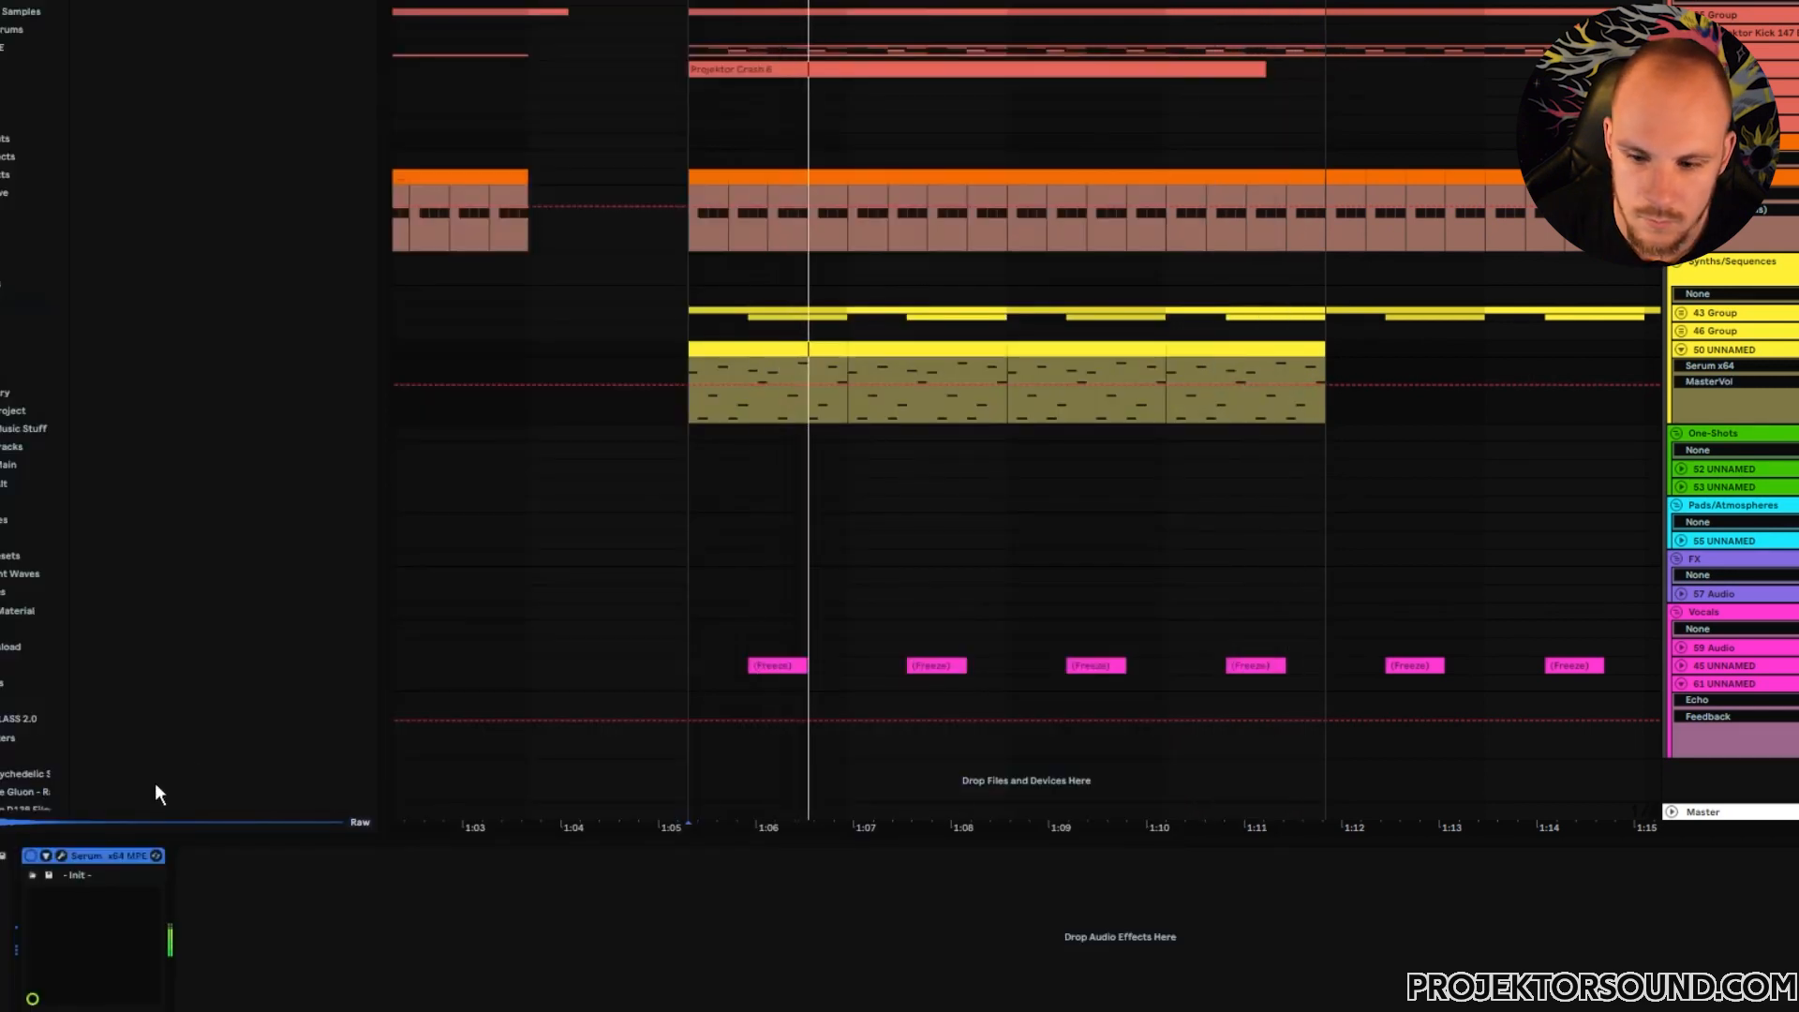
click(59, 854)
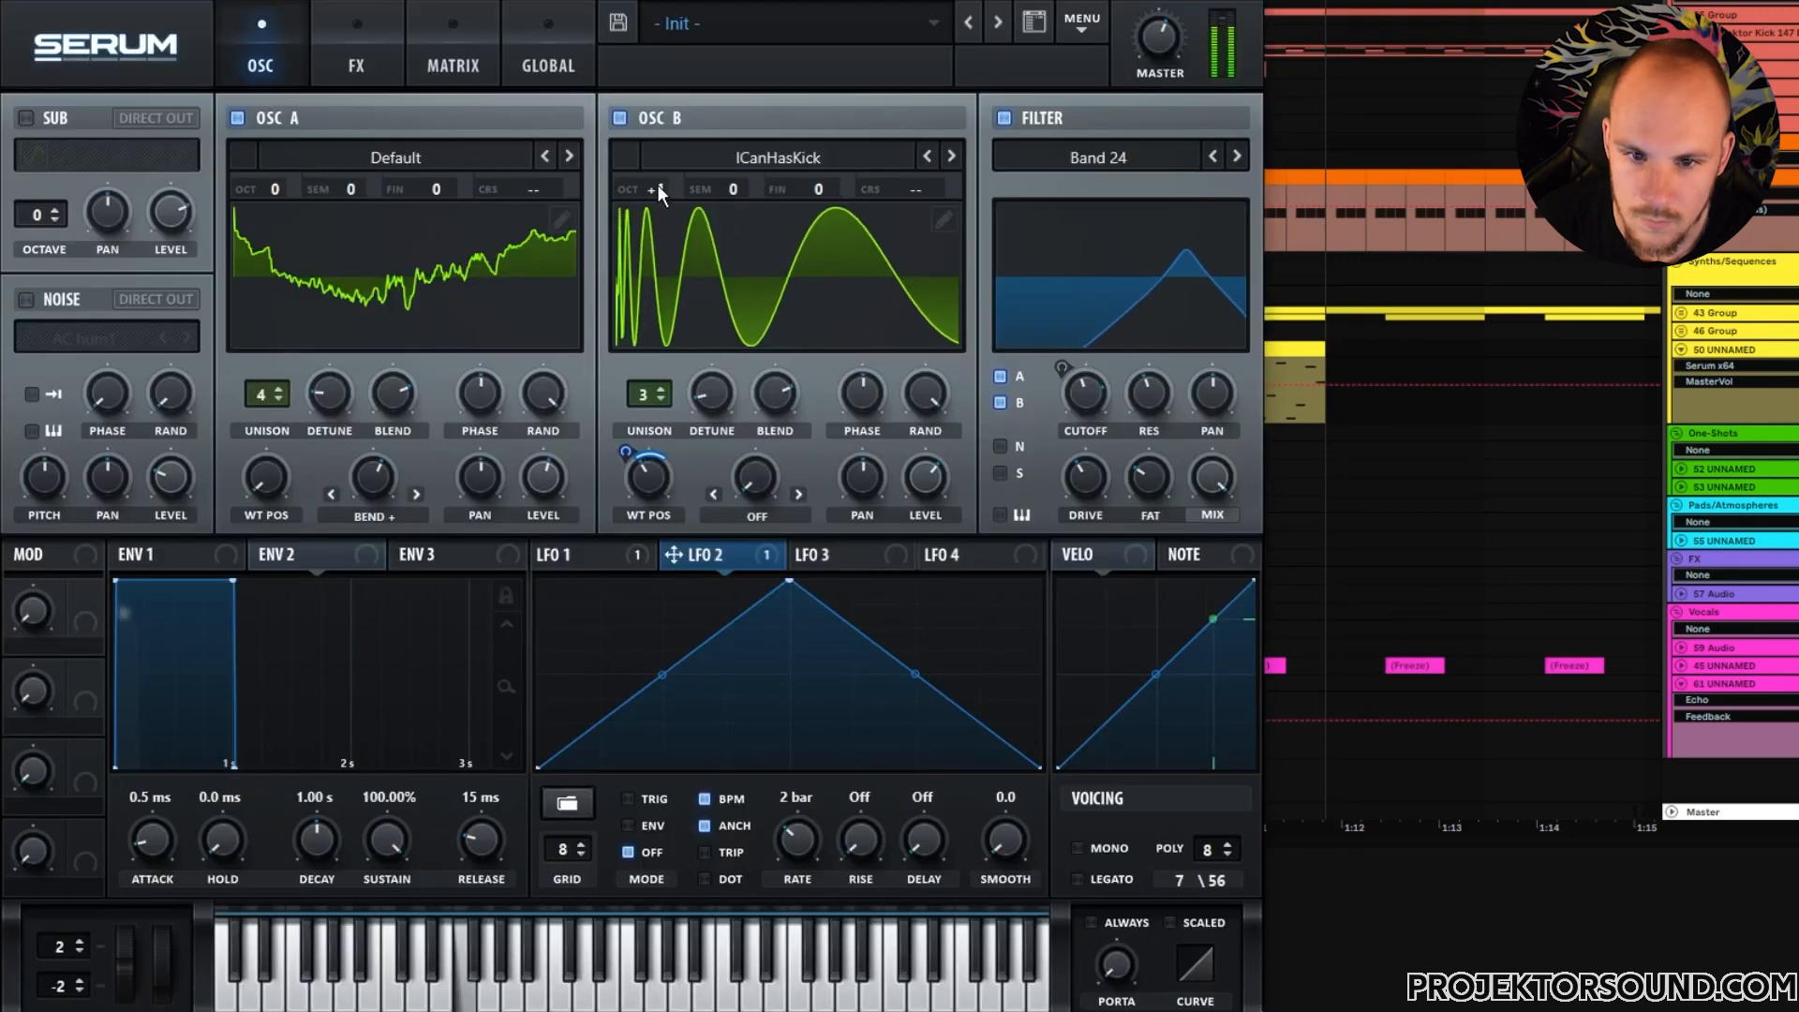
drag(937, 1, 1083, 0)
drag(836, 134, 842, 124)
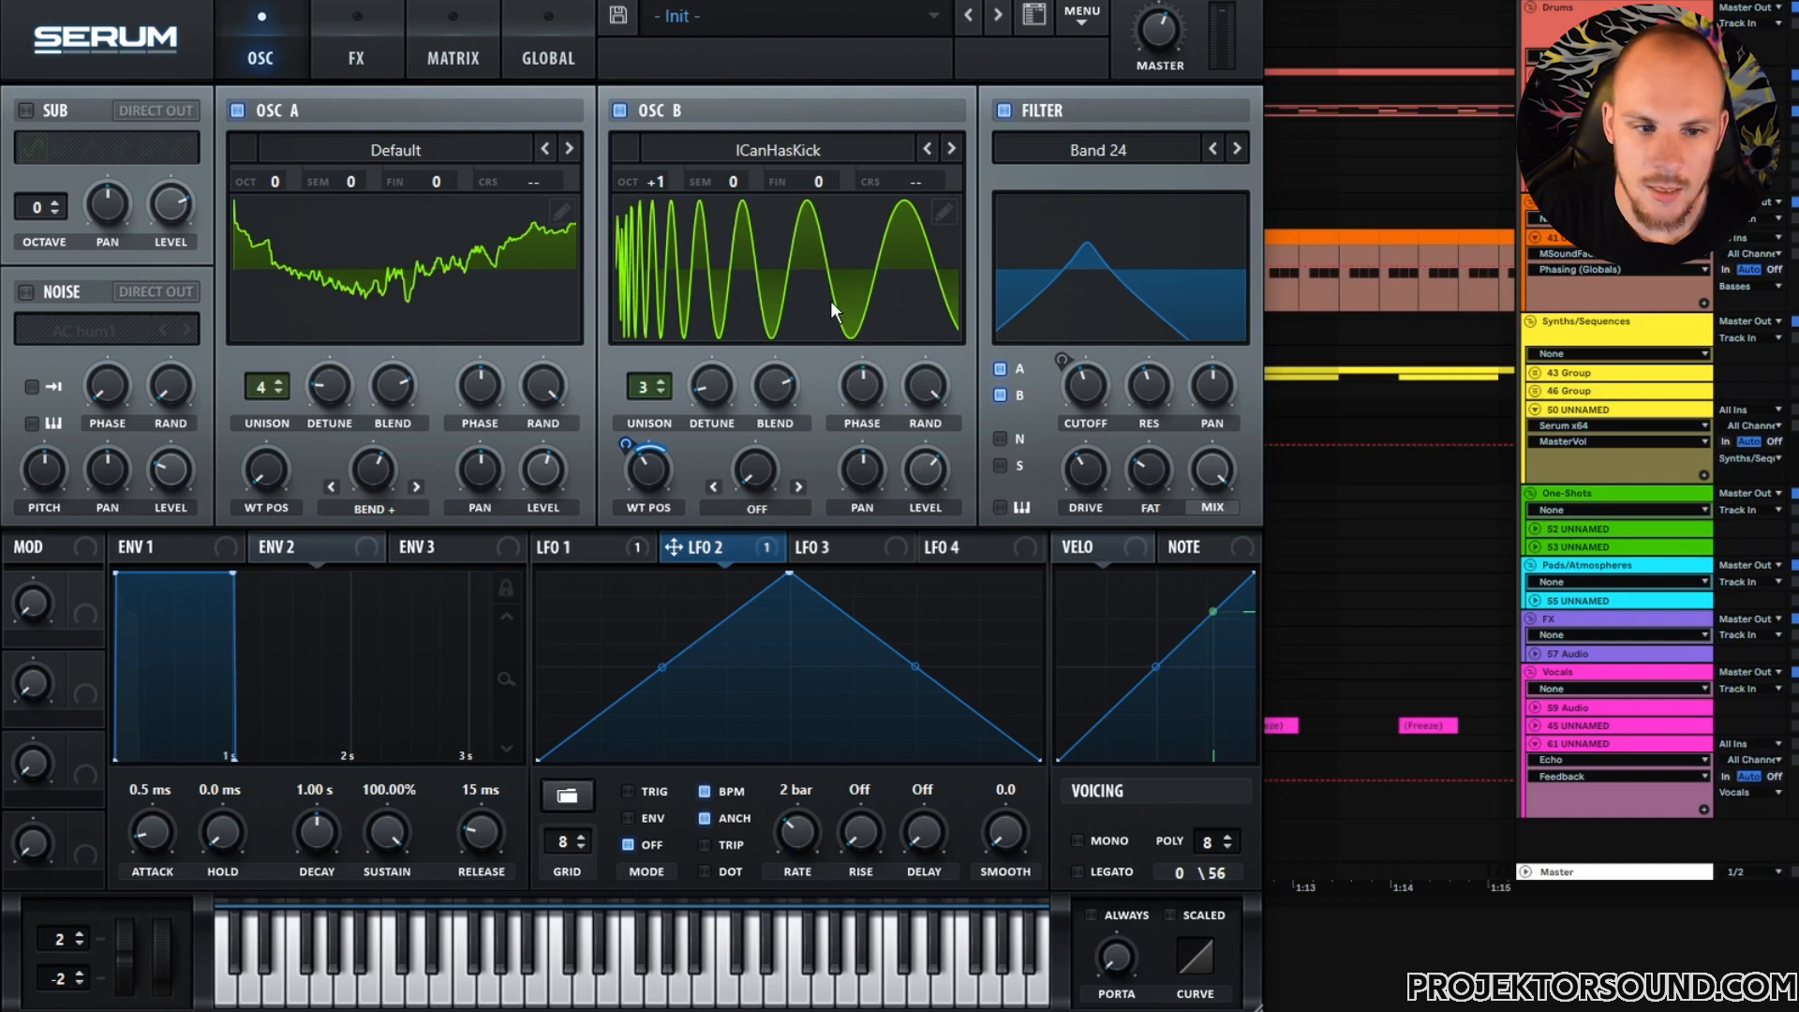
click(359, 58)
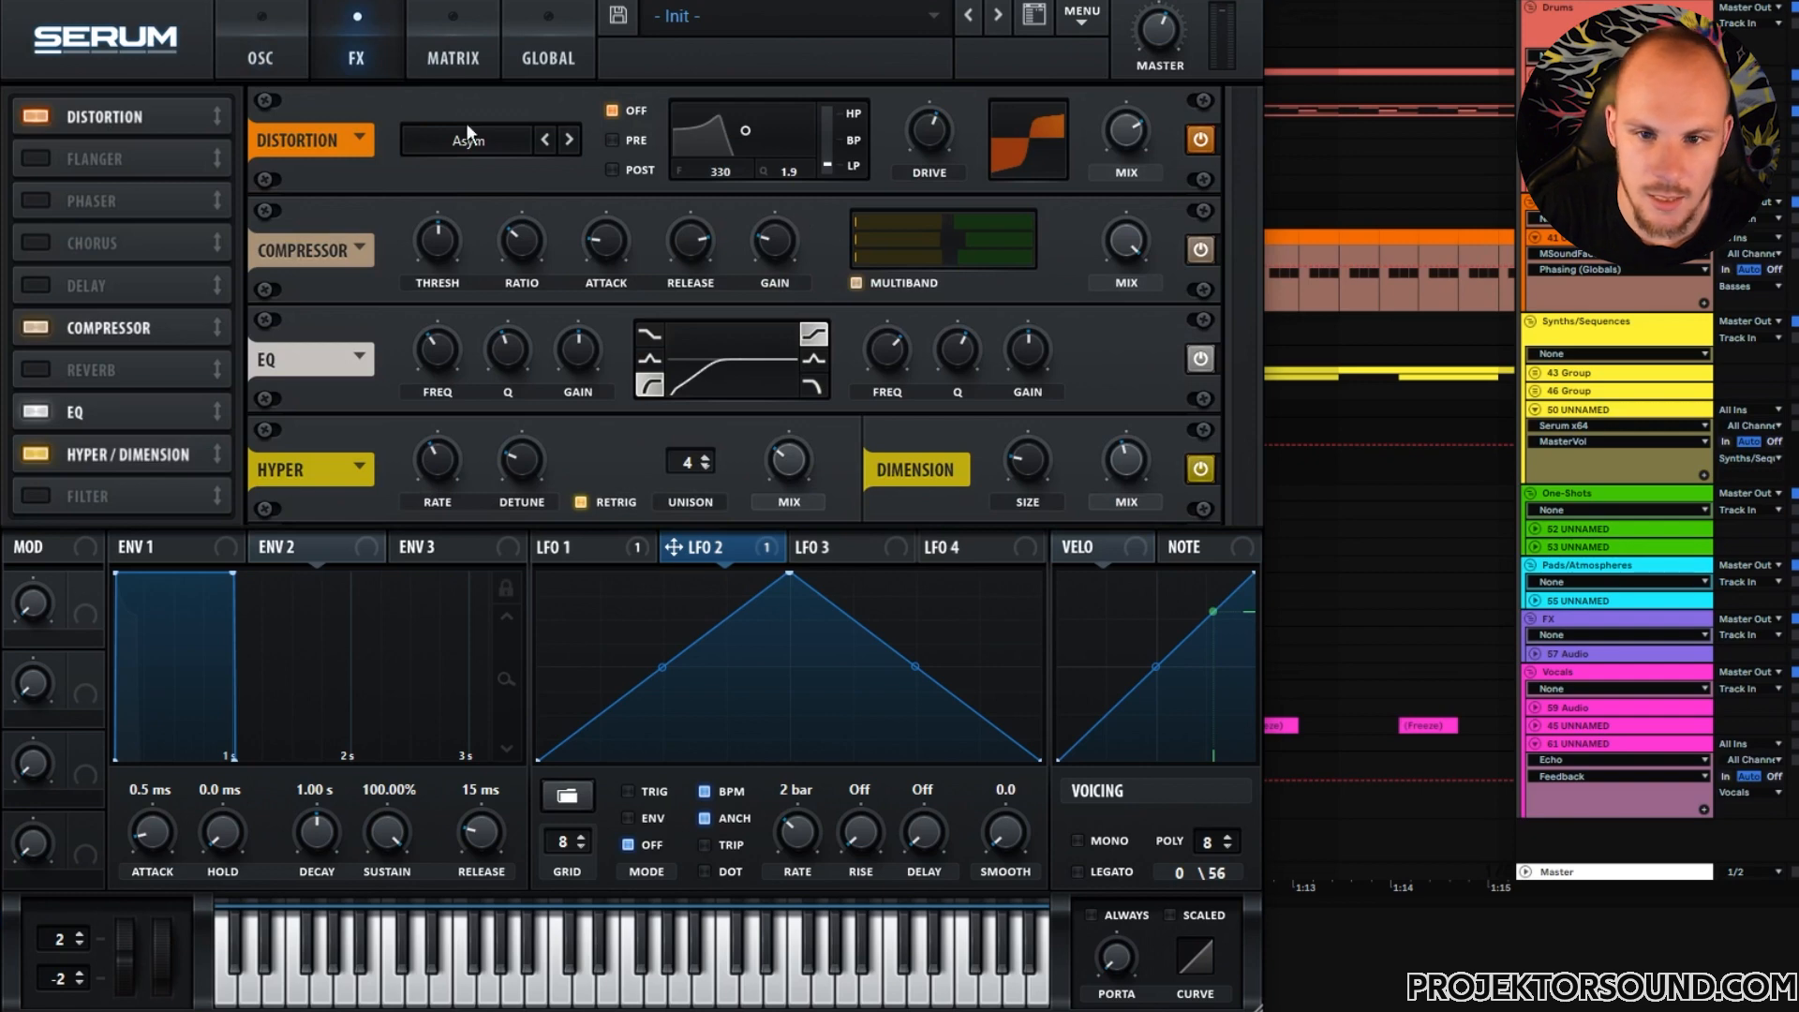
click(272, 62)
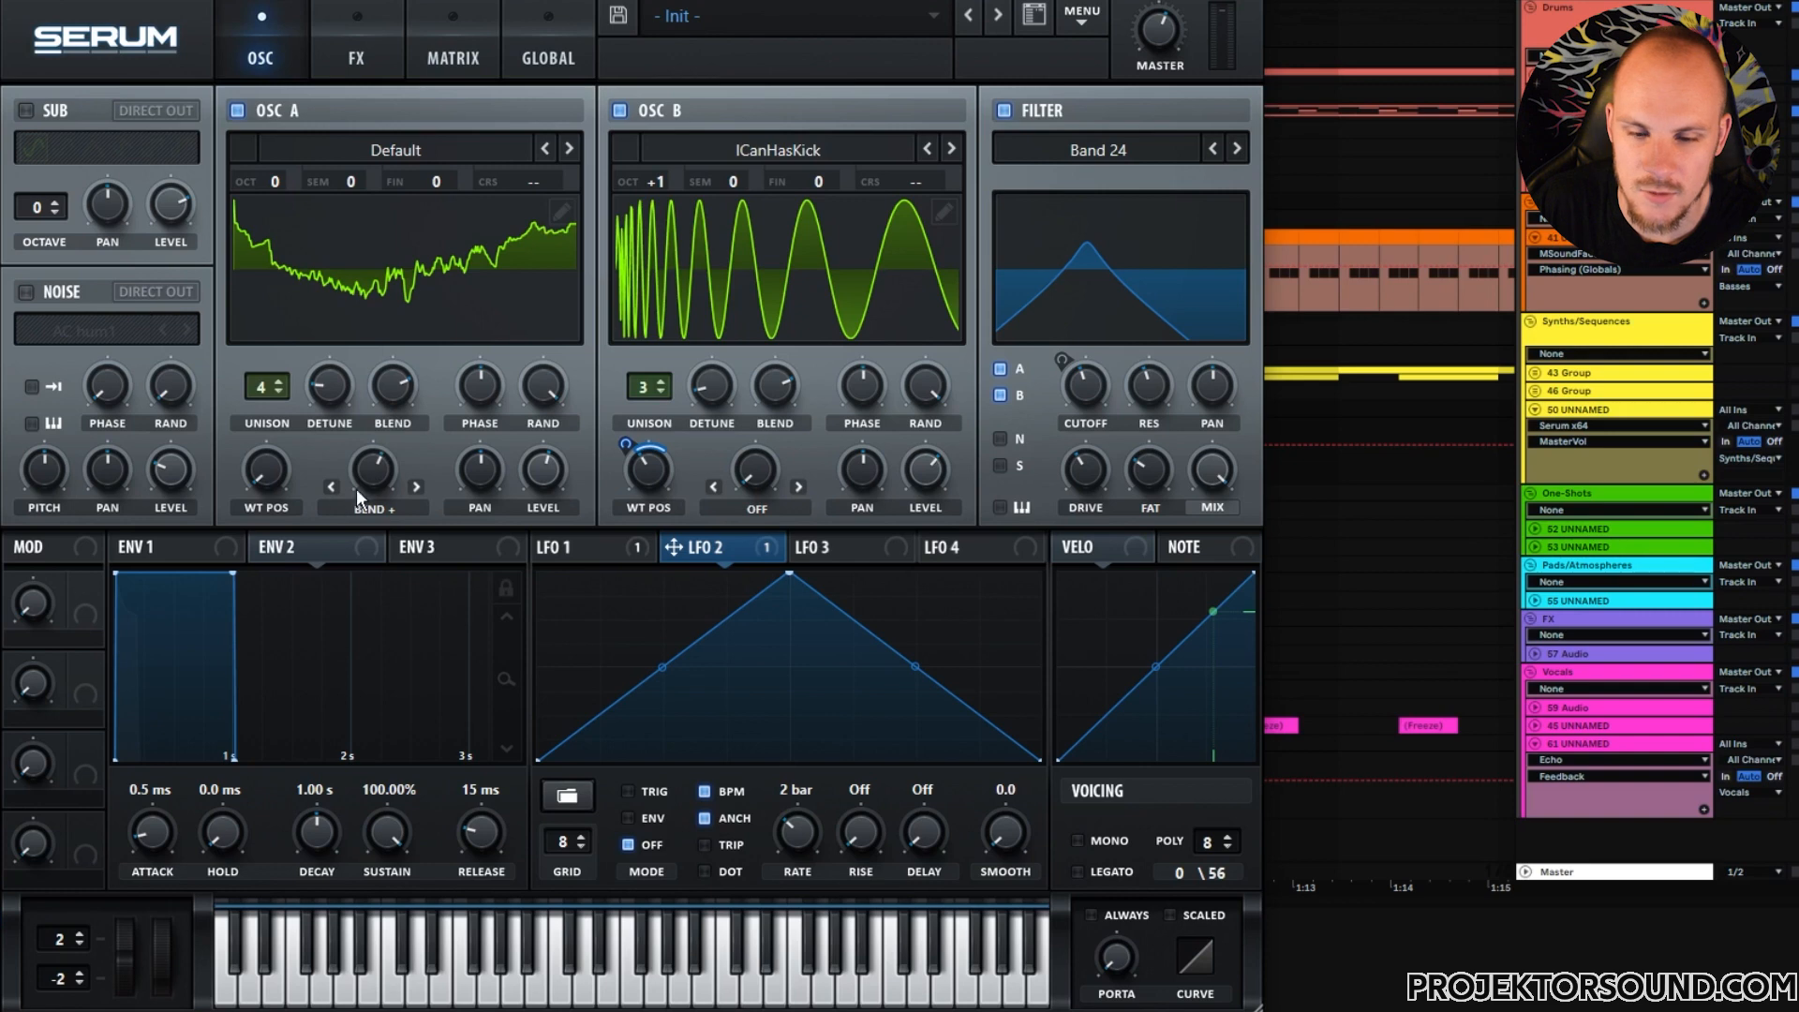
click(356, 54)
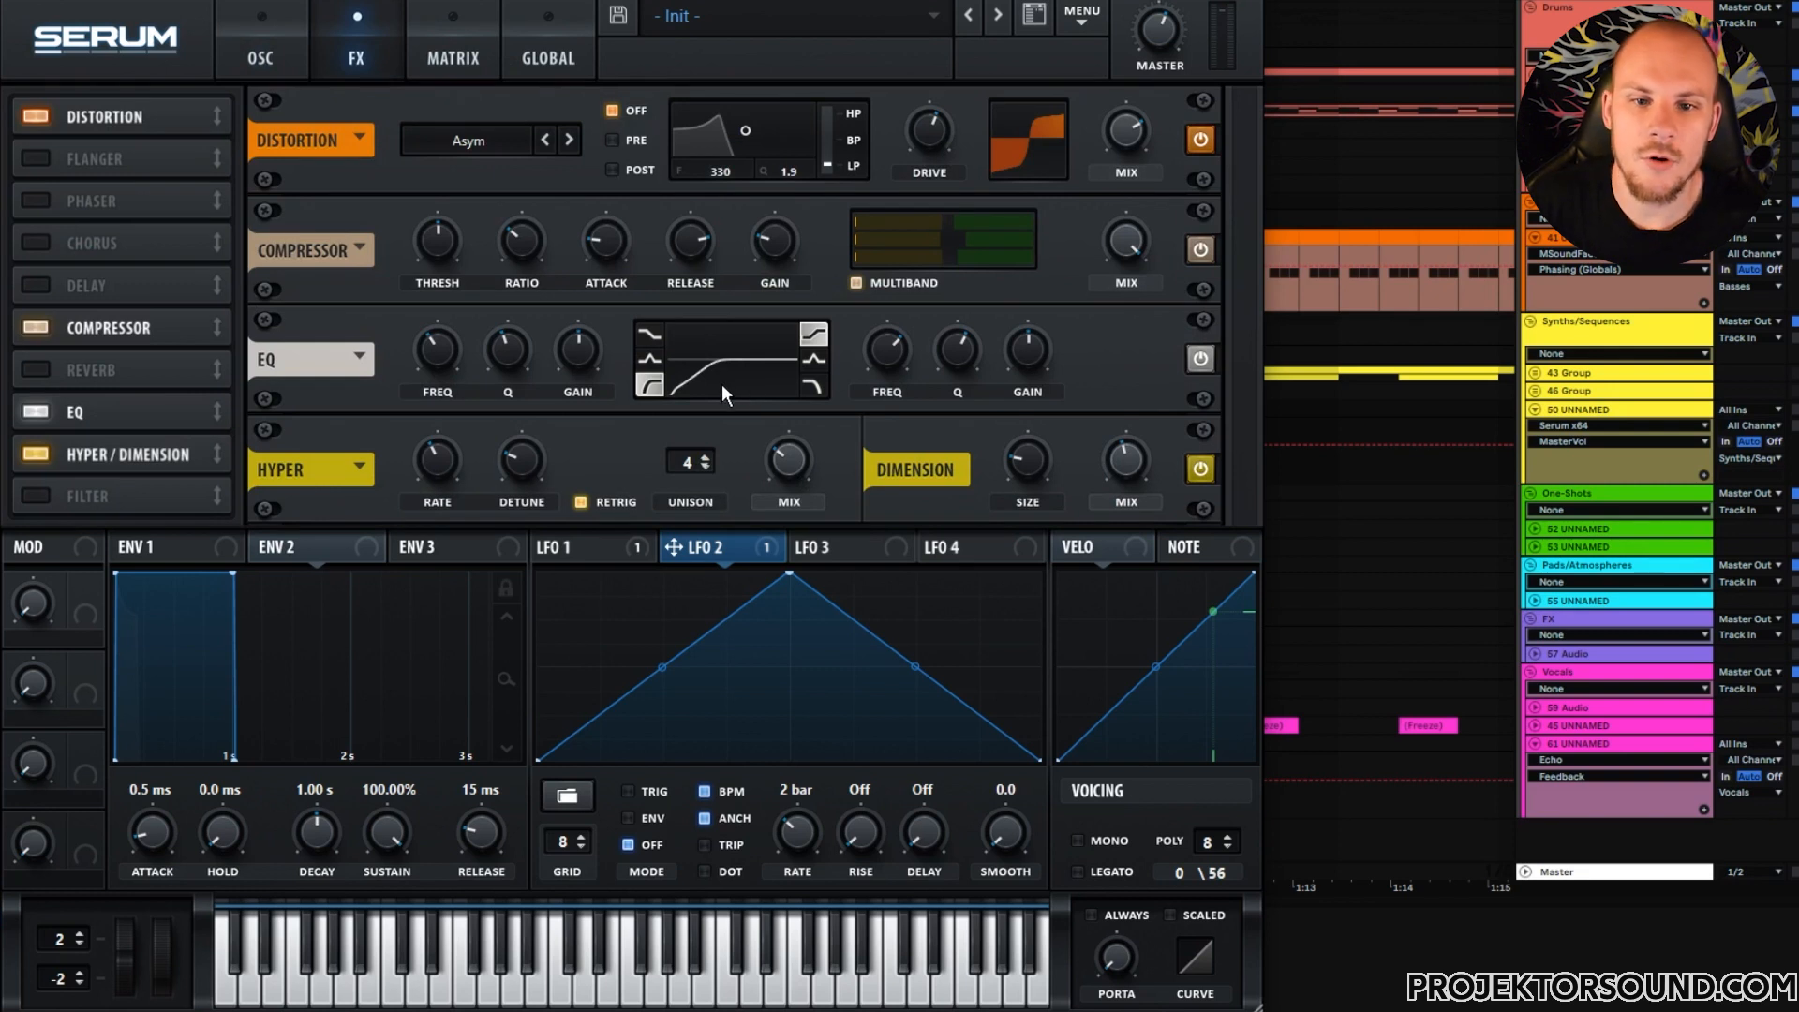
click(271, 47)
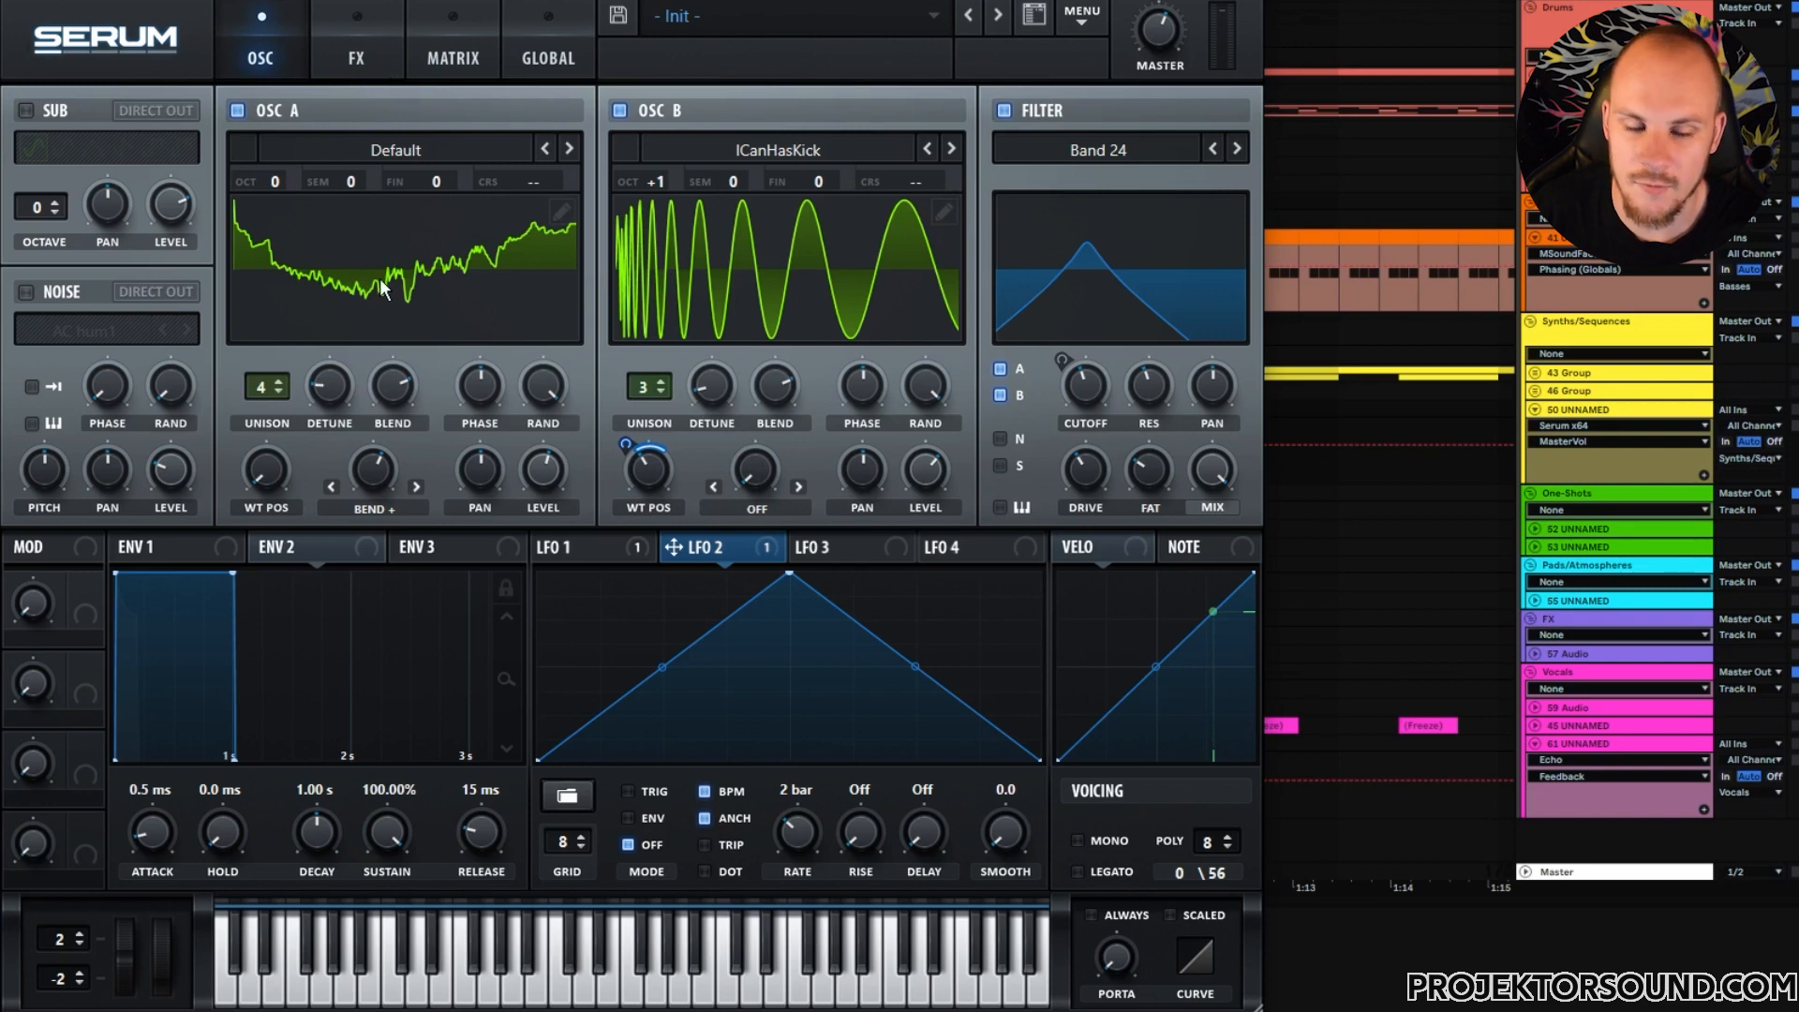
click(342, 55)
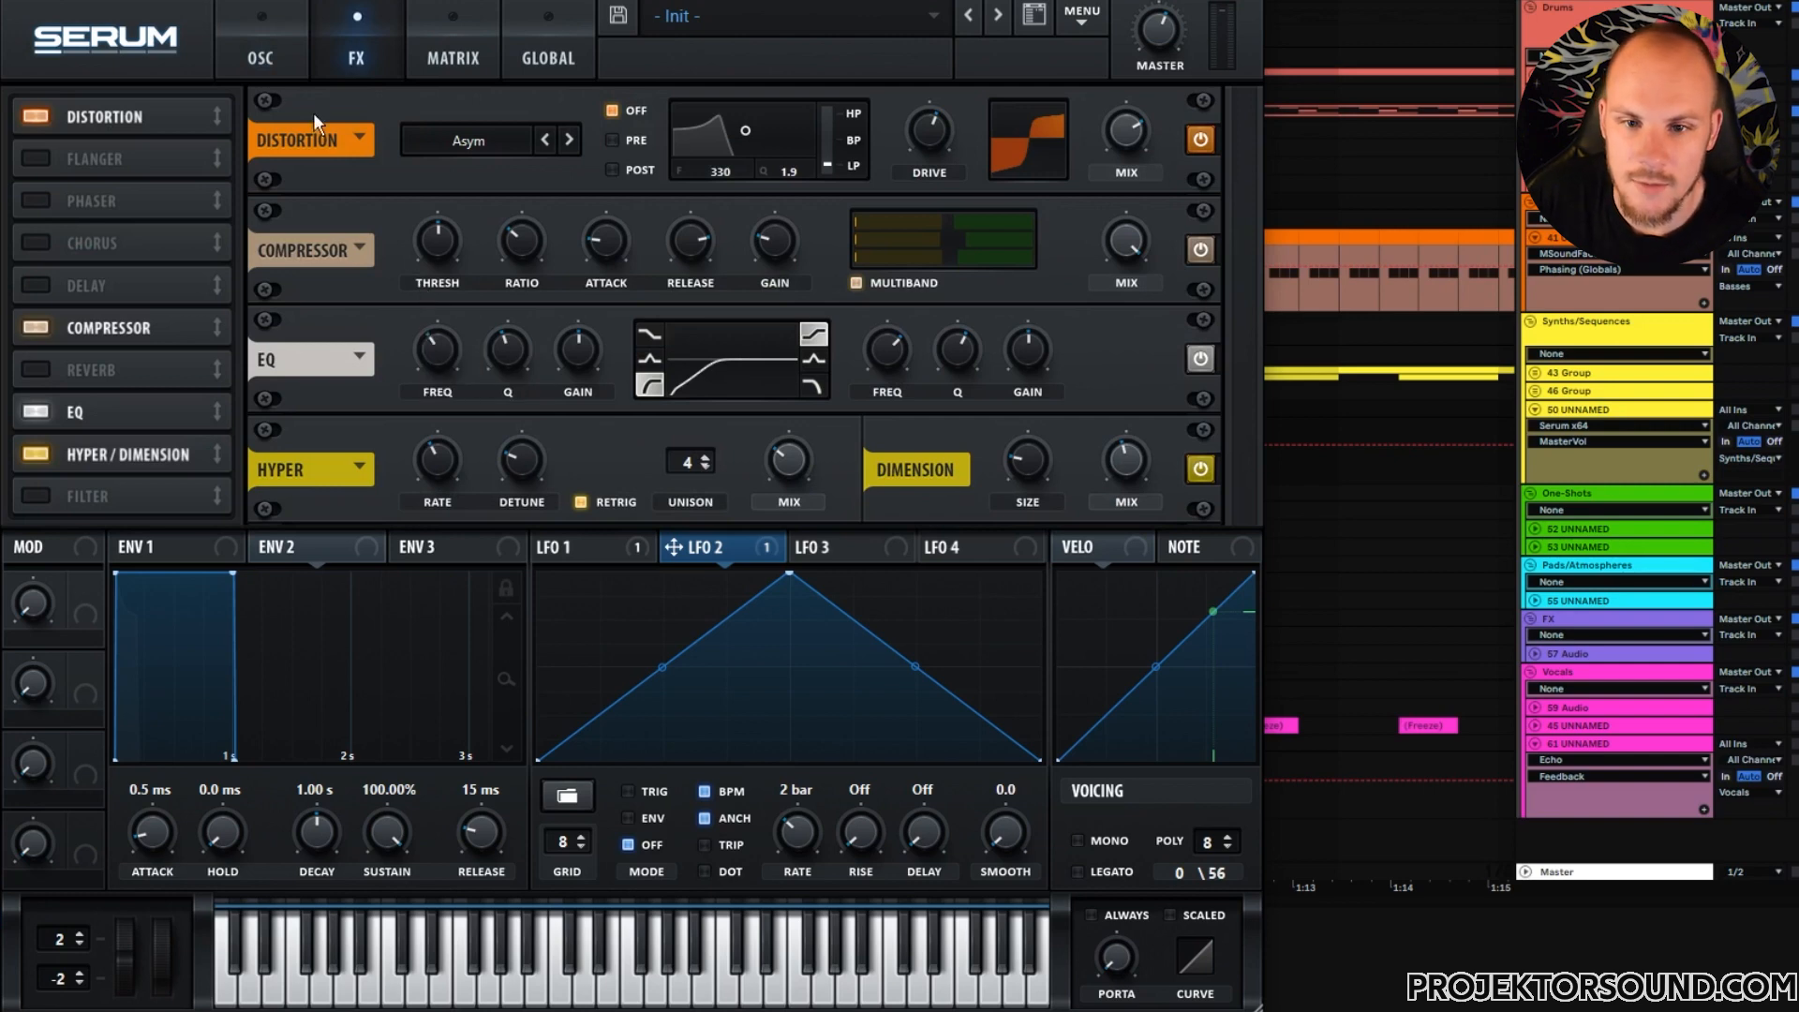
click(292, 69)
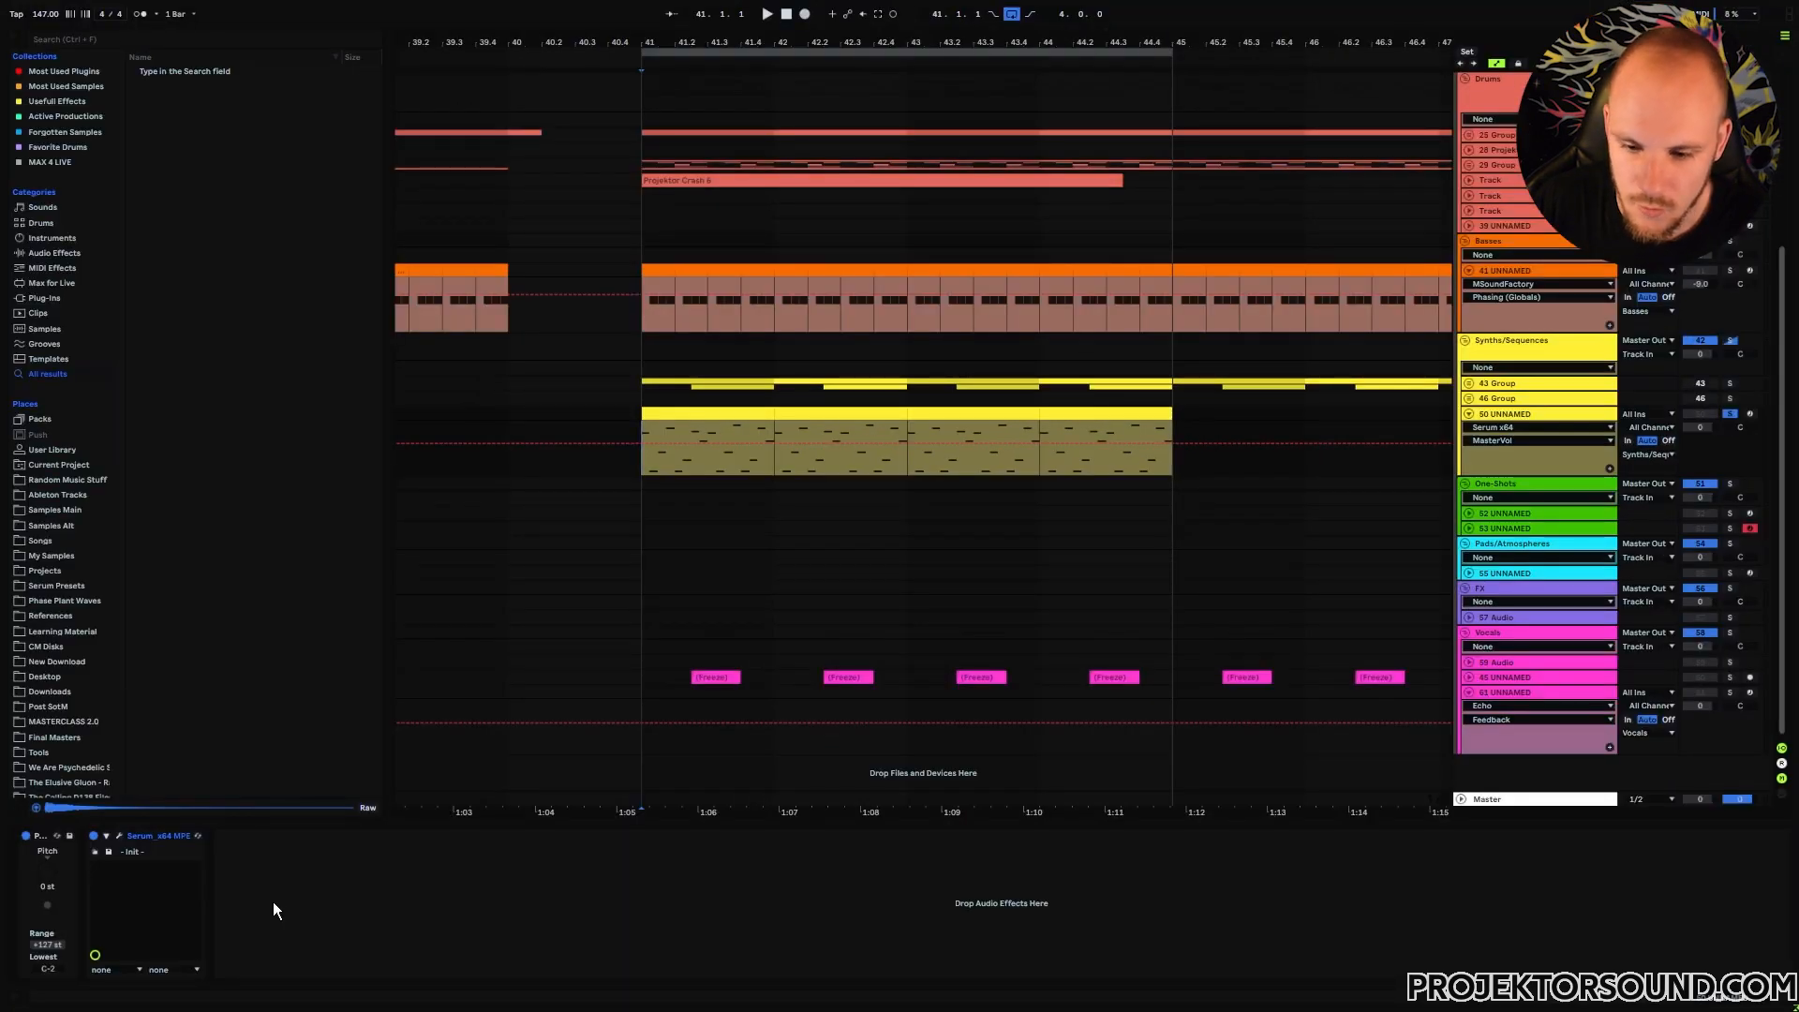
- Add OTT after Serum and set its output to 9.40 dB and amount to 25% during playback
right_click(305, 907)
click(366, 849)
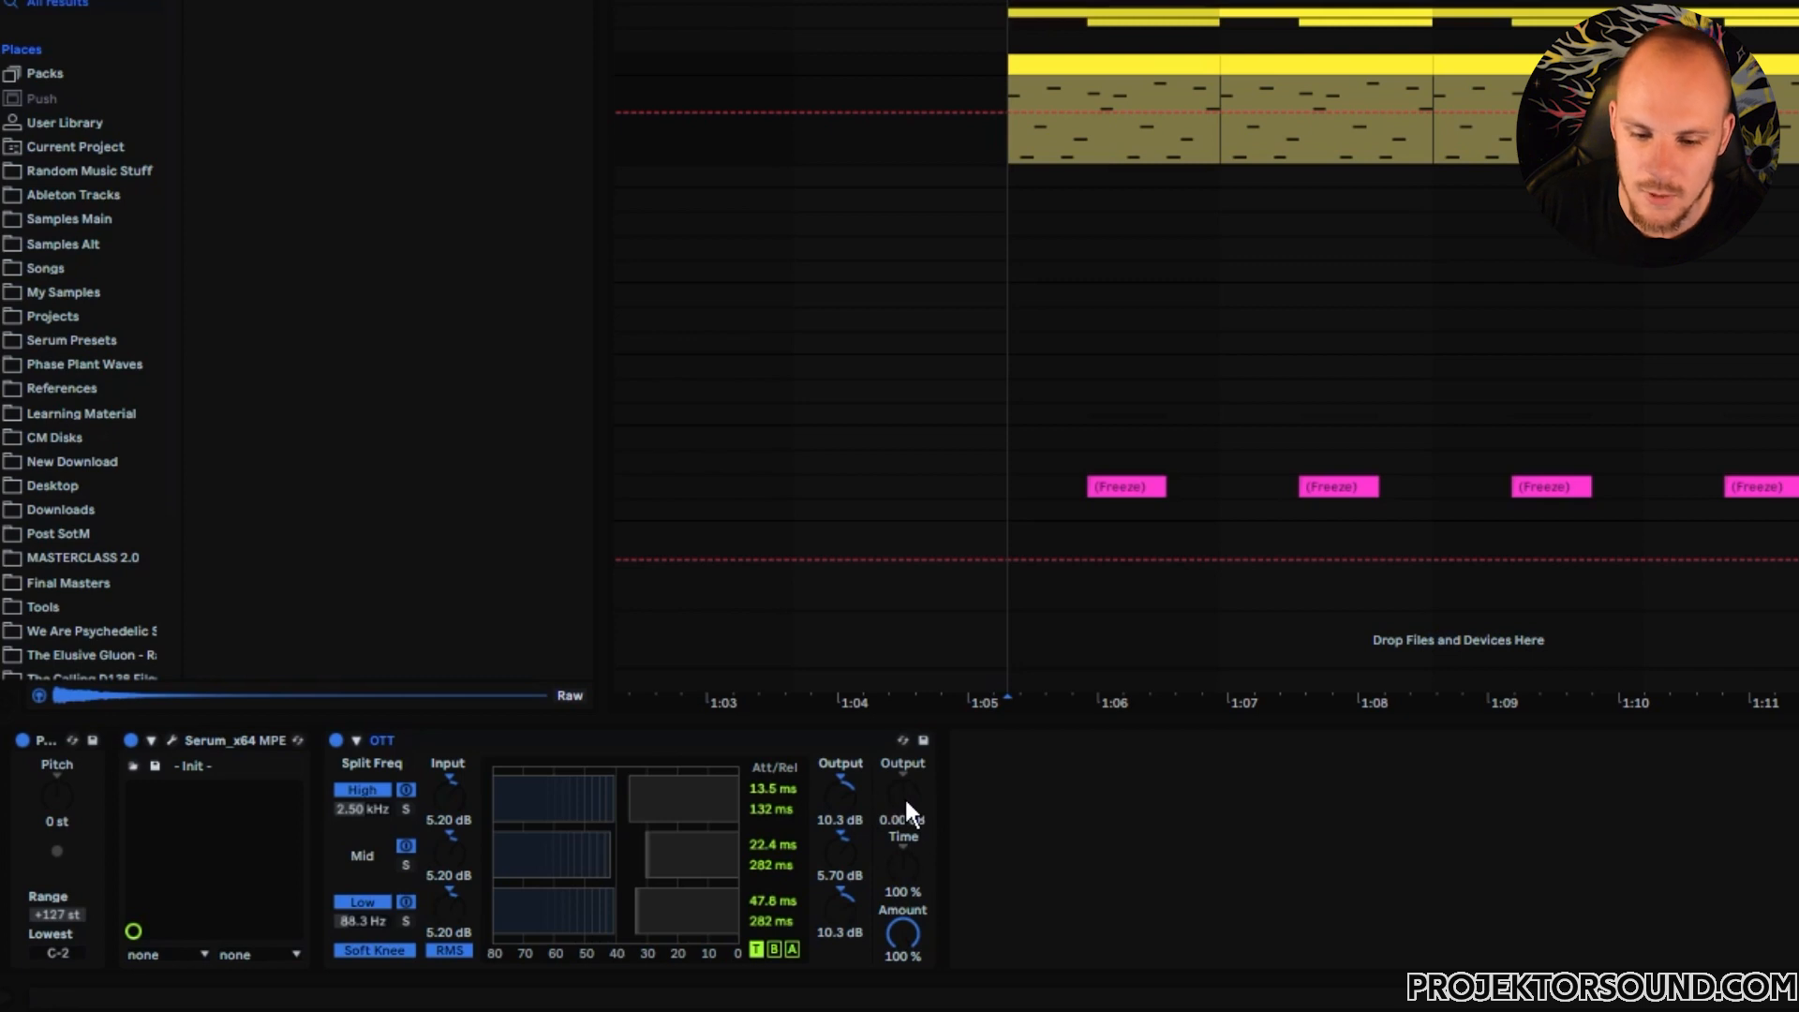
drag(902, 792, 903, 764)
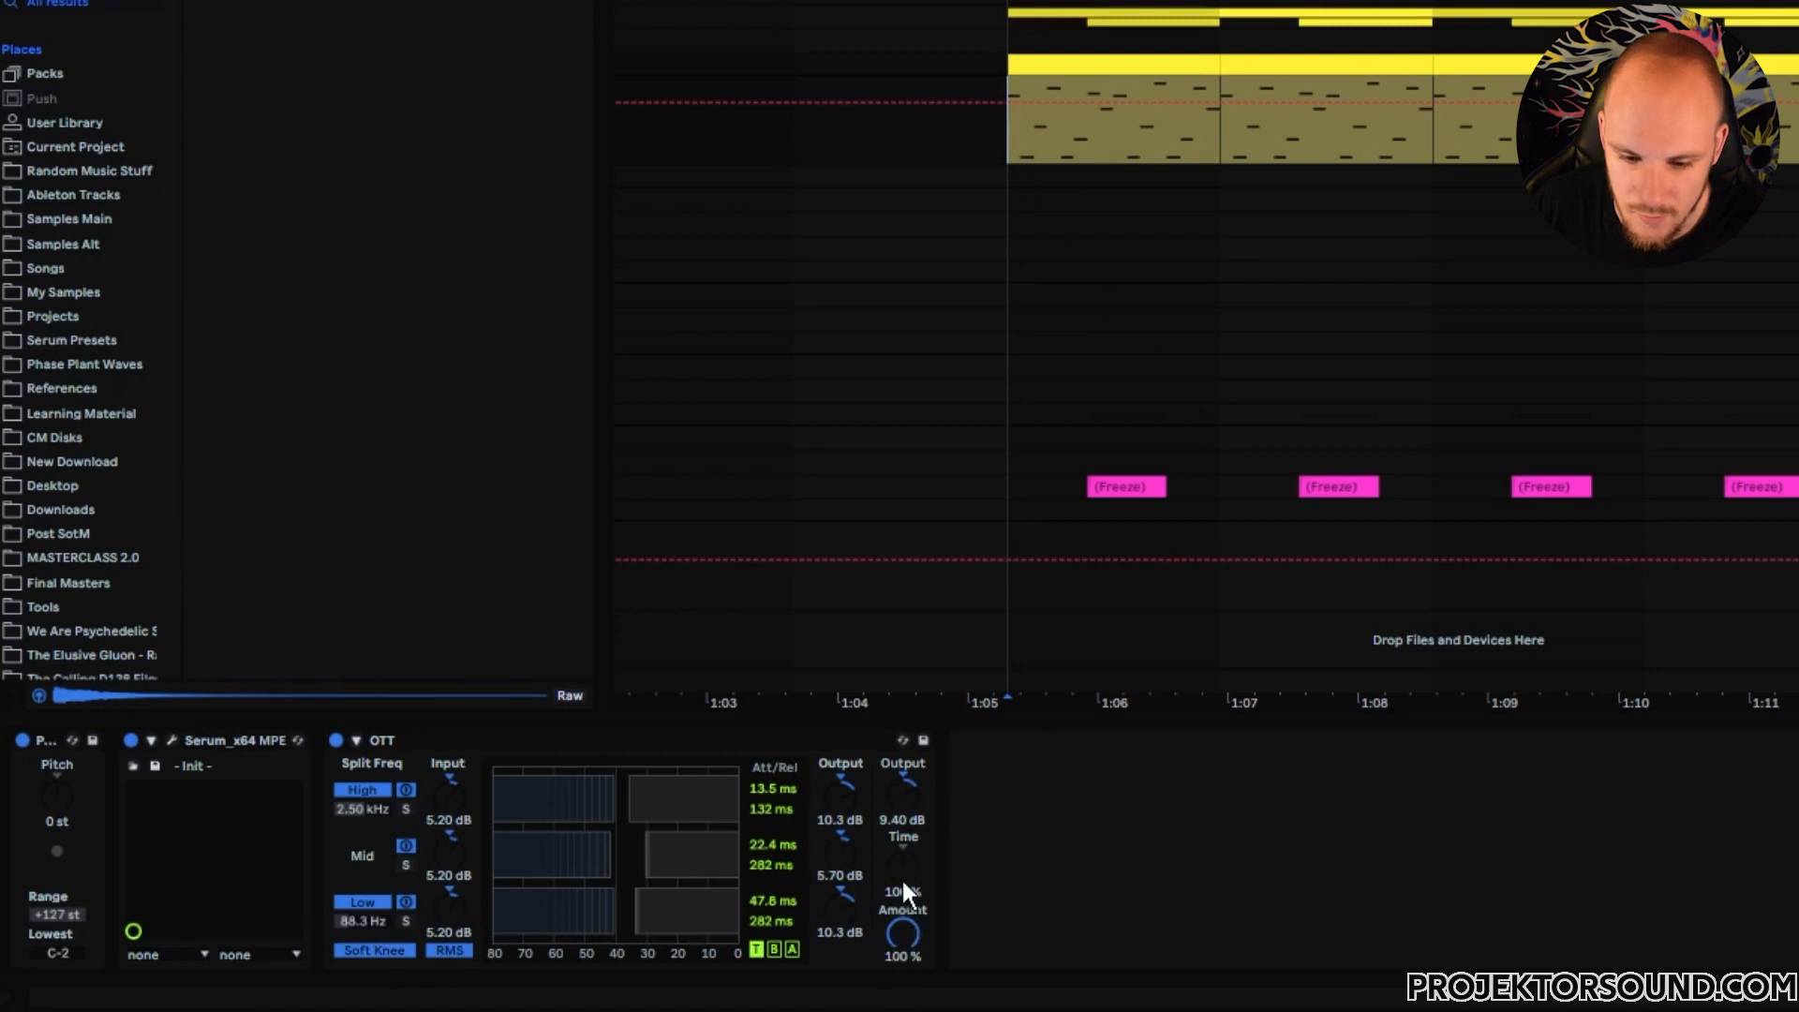
key(space)
drag(903, 931, 904, 1003)
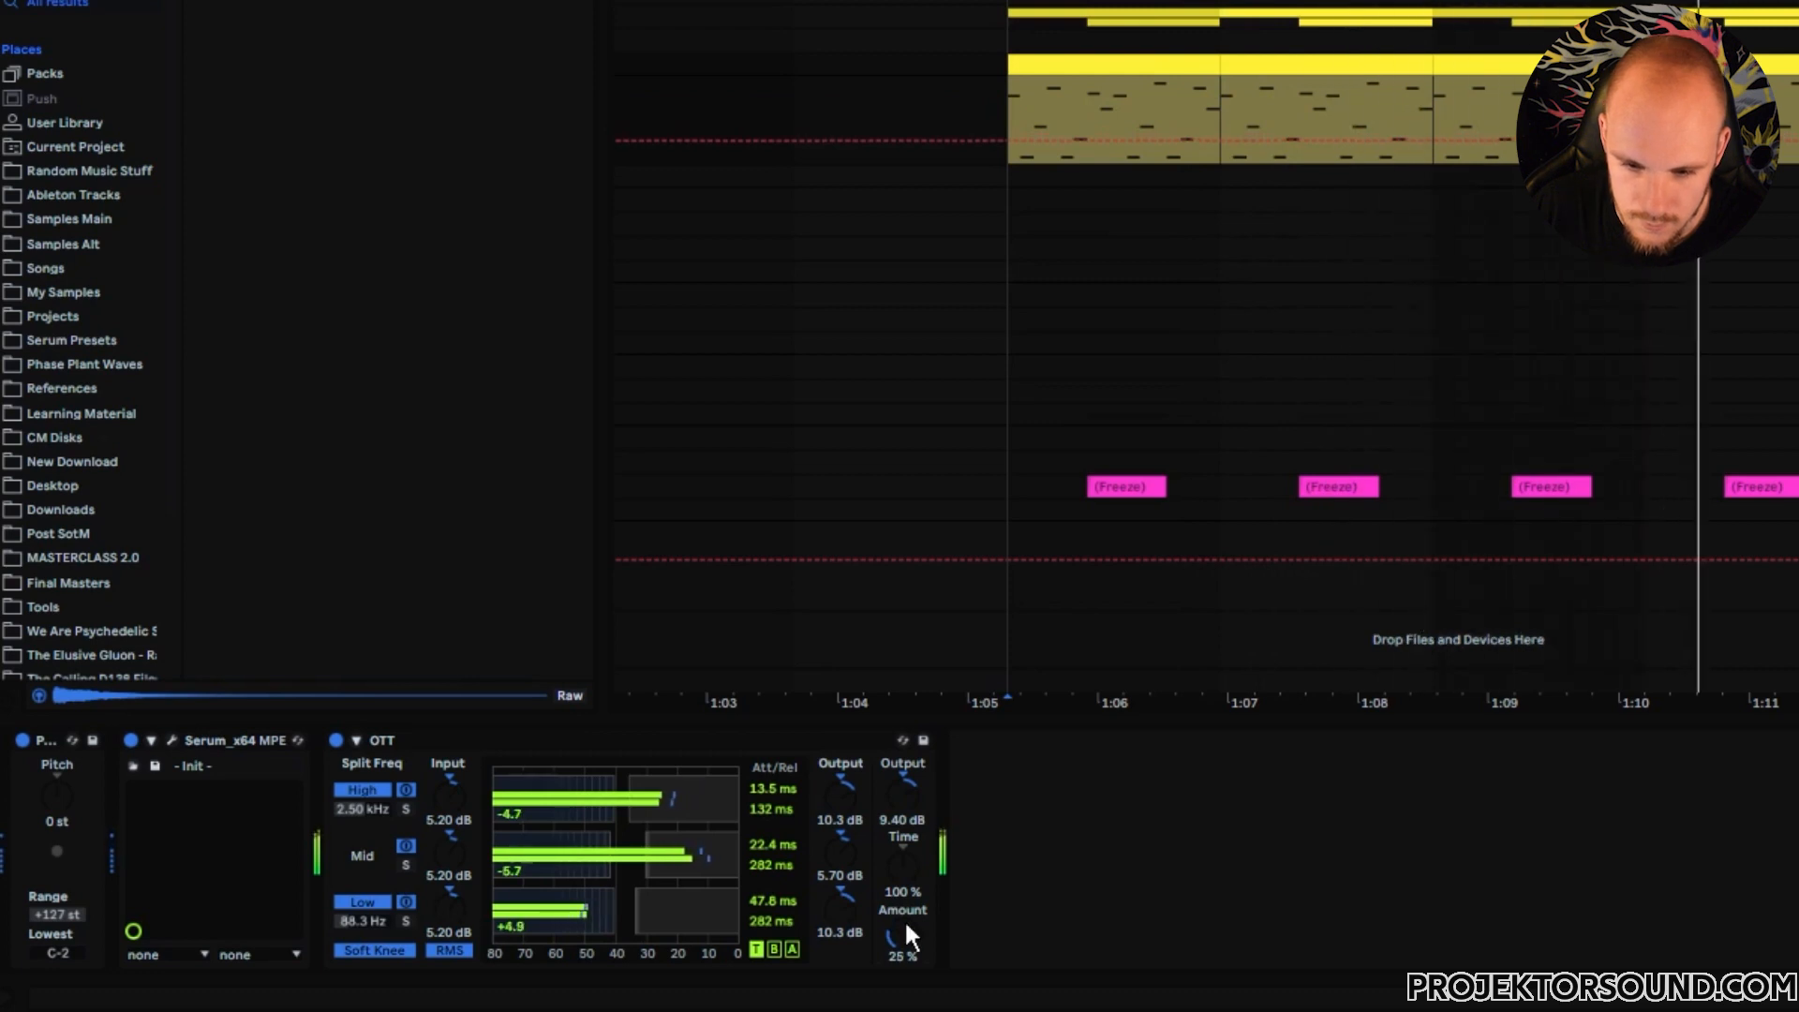
- Add EQ Eight after OTT with a low cut at 119 Hz, Q 0.38, and a -5.83 dB dip at 3.23 kHz
right_click(1068, 879)
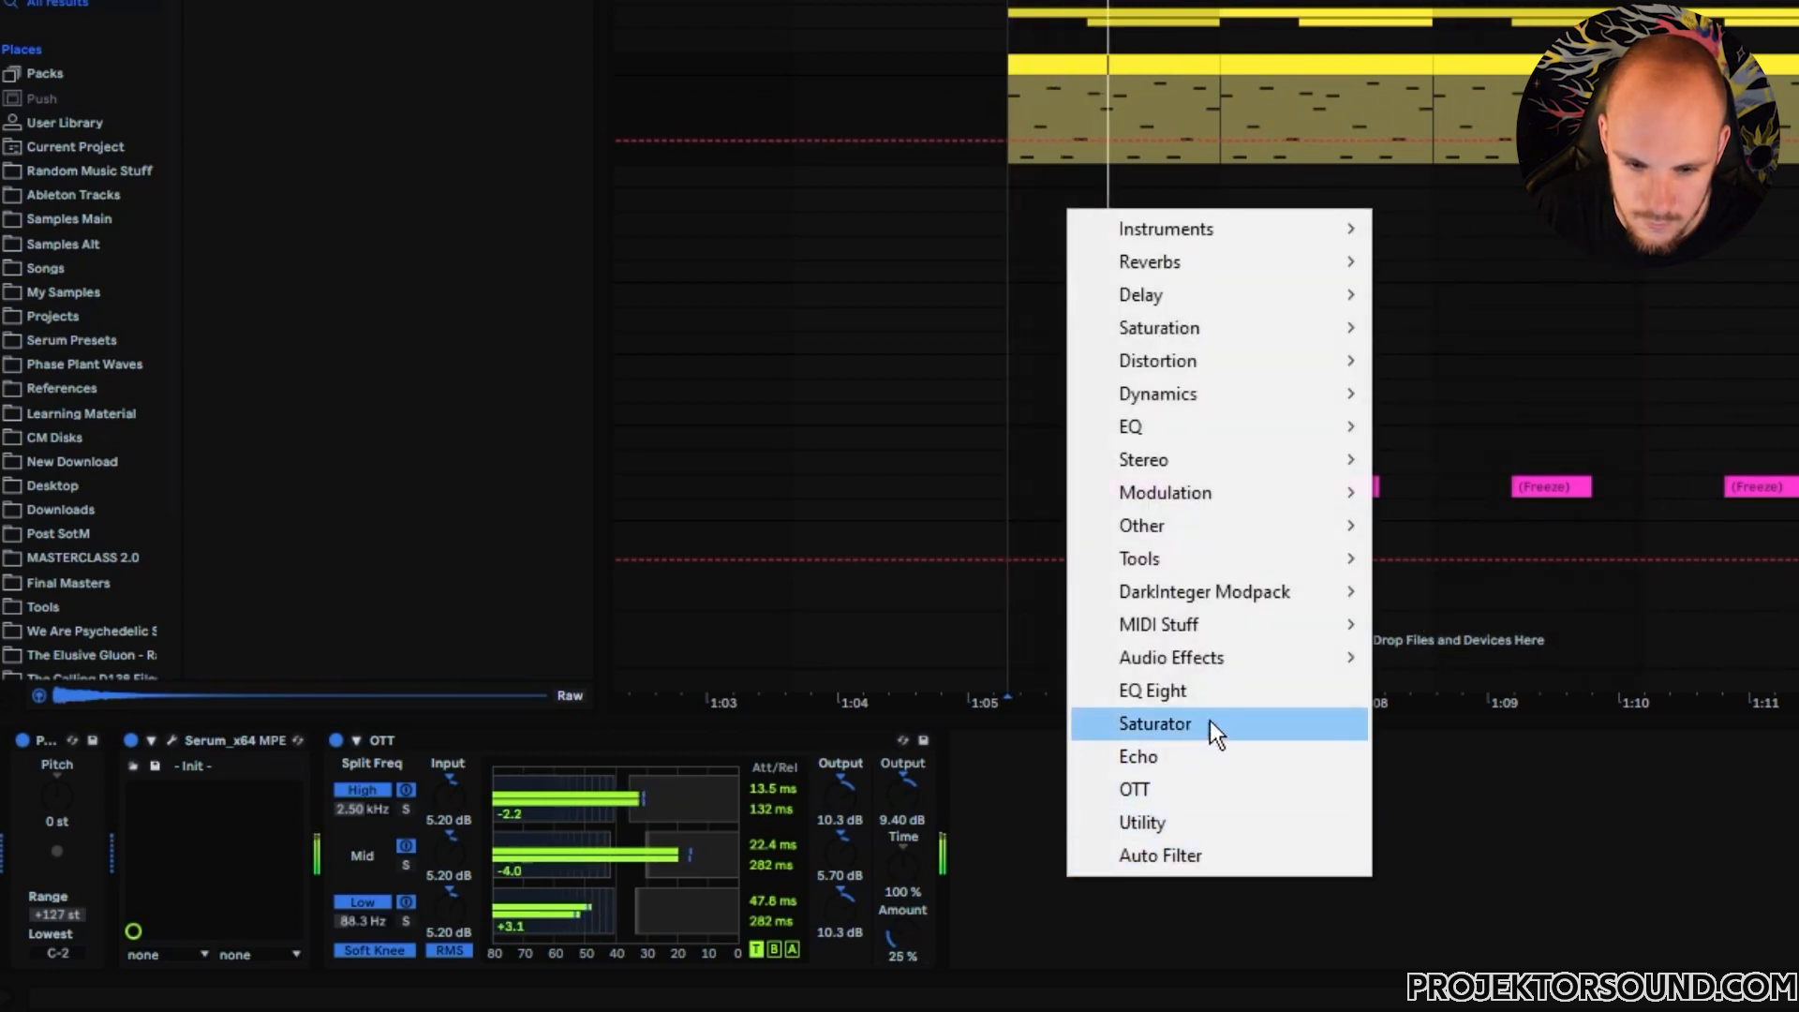
click(1212, 690)
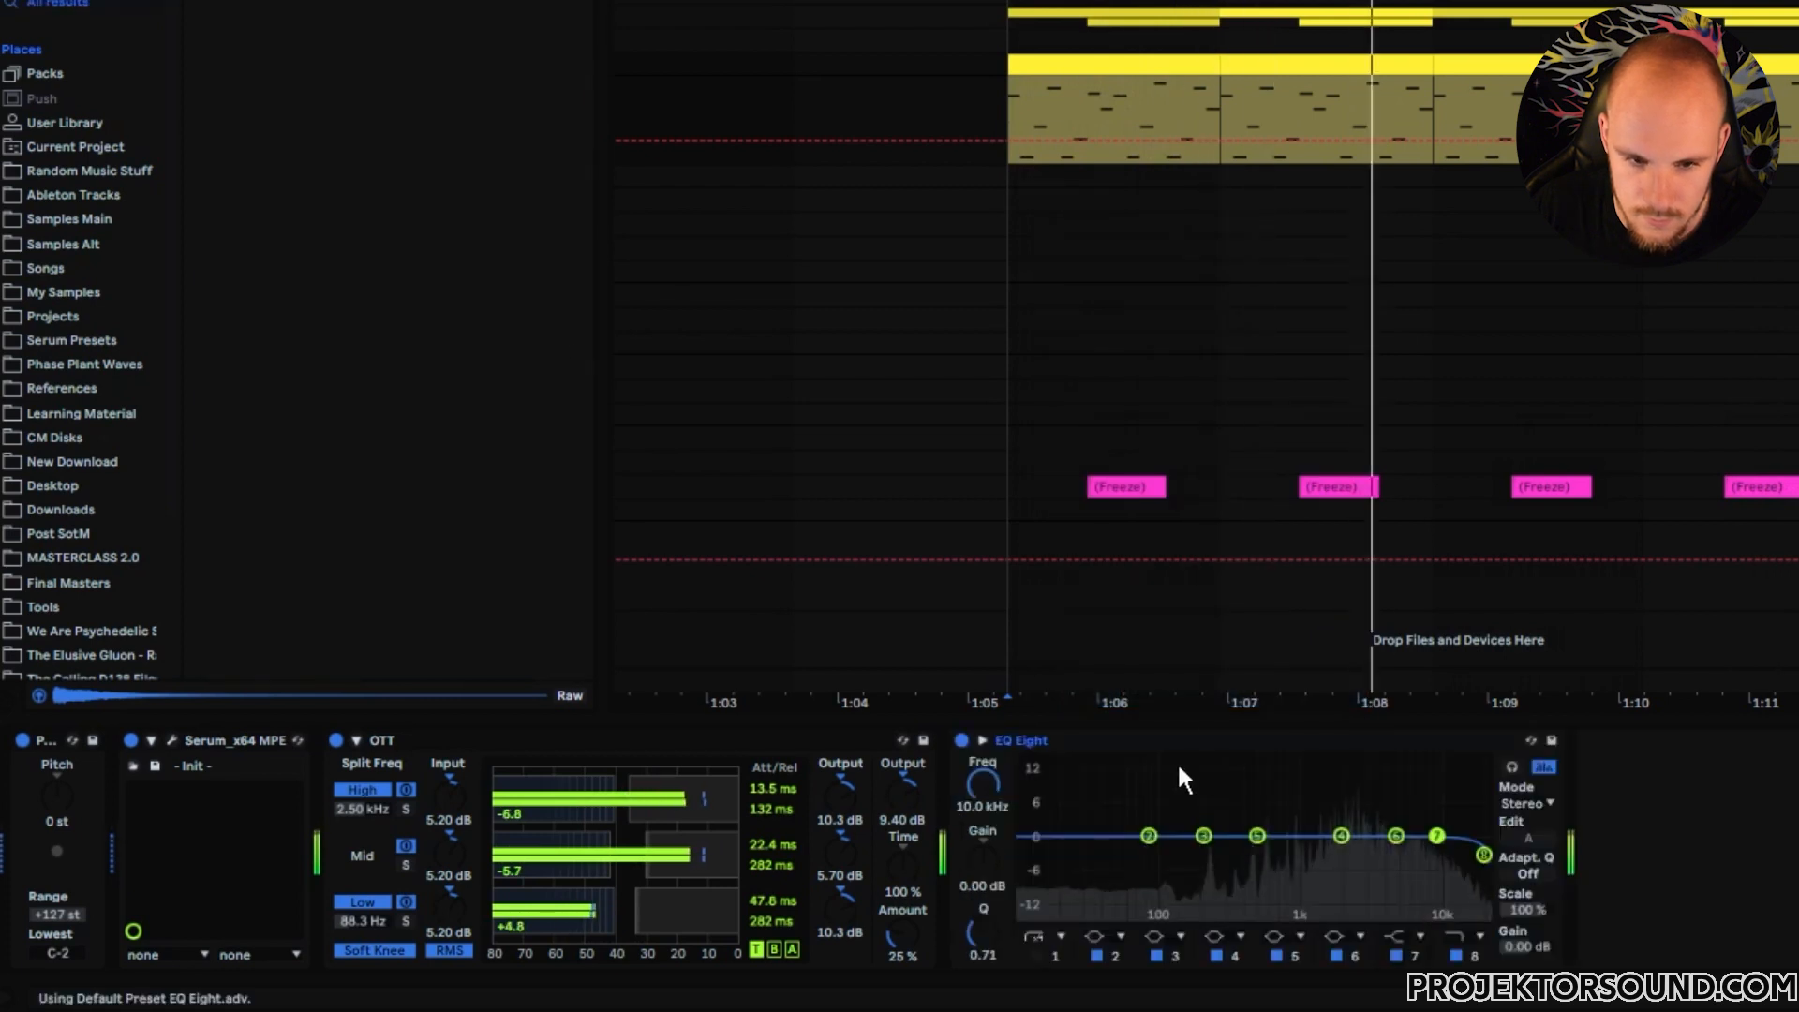
click(1036, 957)
drag(1019, 853, 1148, 855)
drag(991, 794, 991, 780)
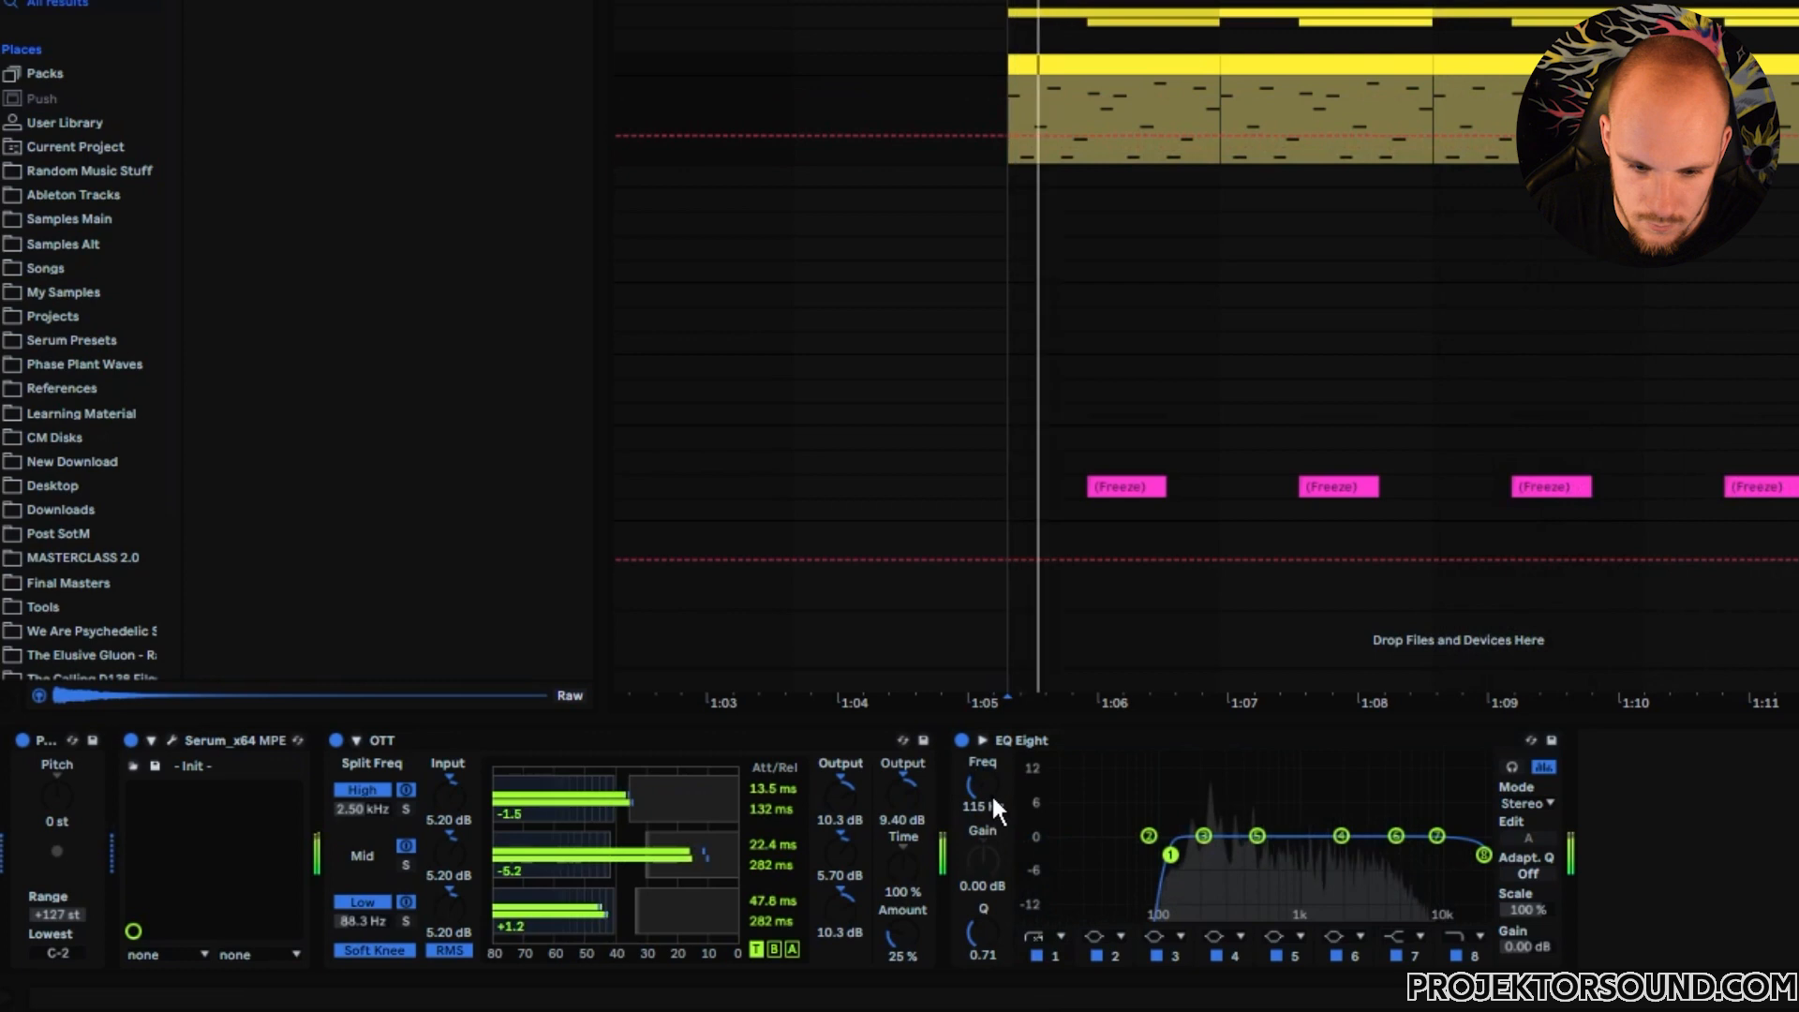
drag(1346, 833, 1369, 866)
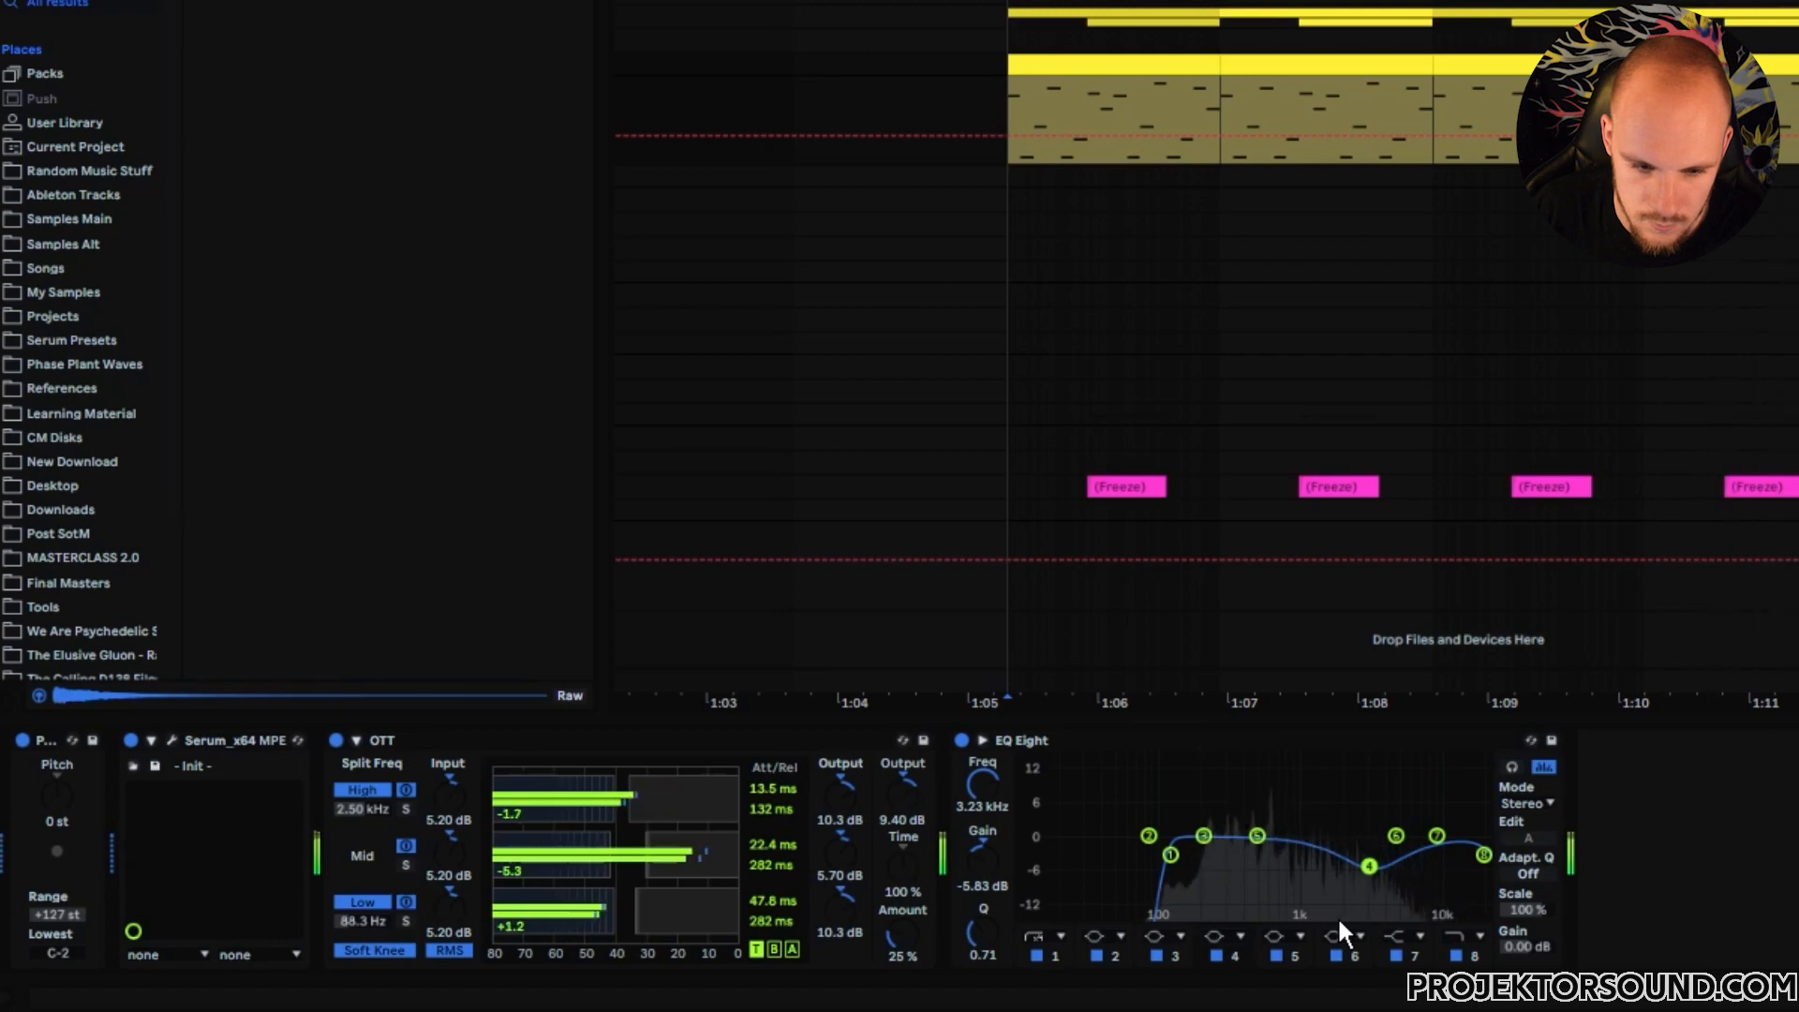
drag(1170, 854, 1171, 873)
- Add Echo after EQ Eight and set its channel mode to Ping Pong
right_click(1628, 860)
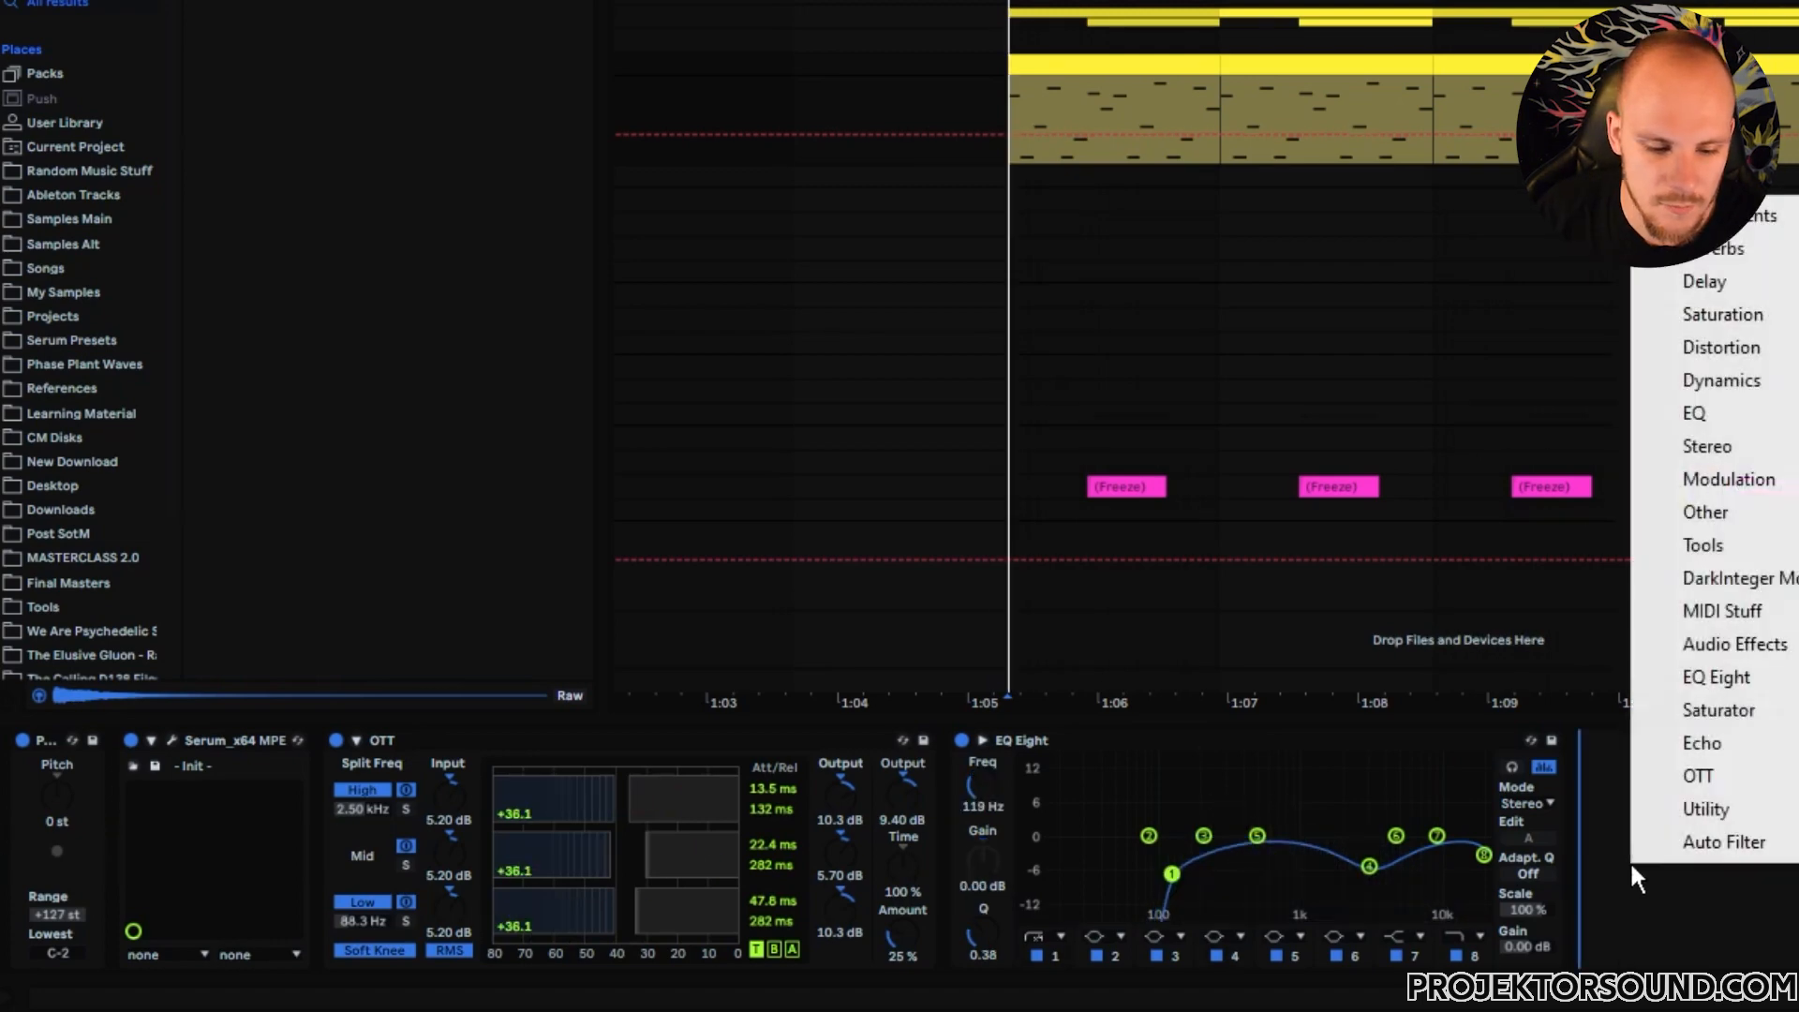
click(718, 744)
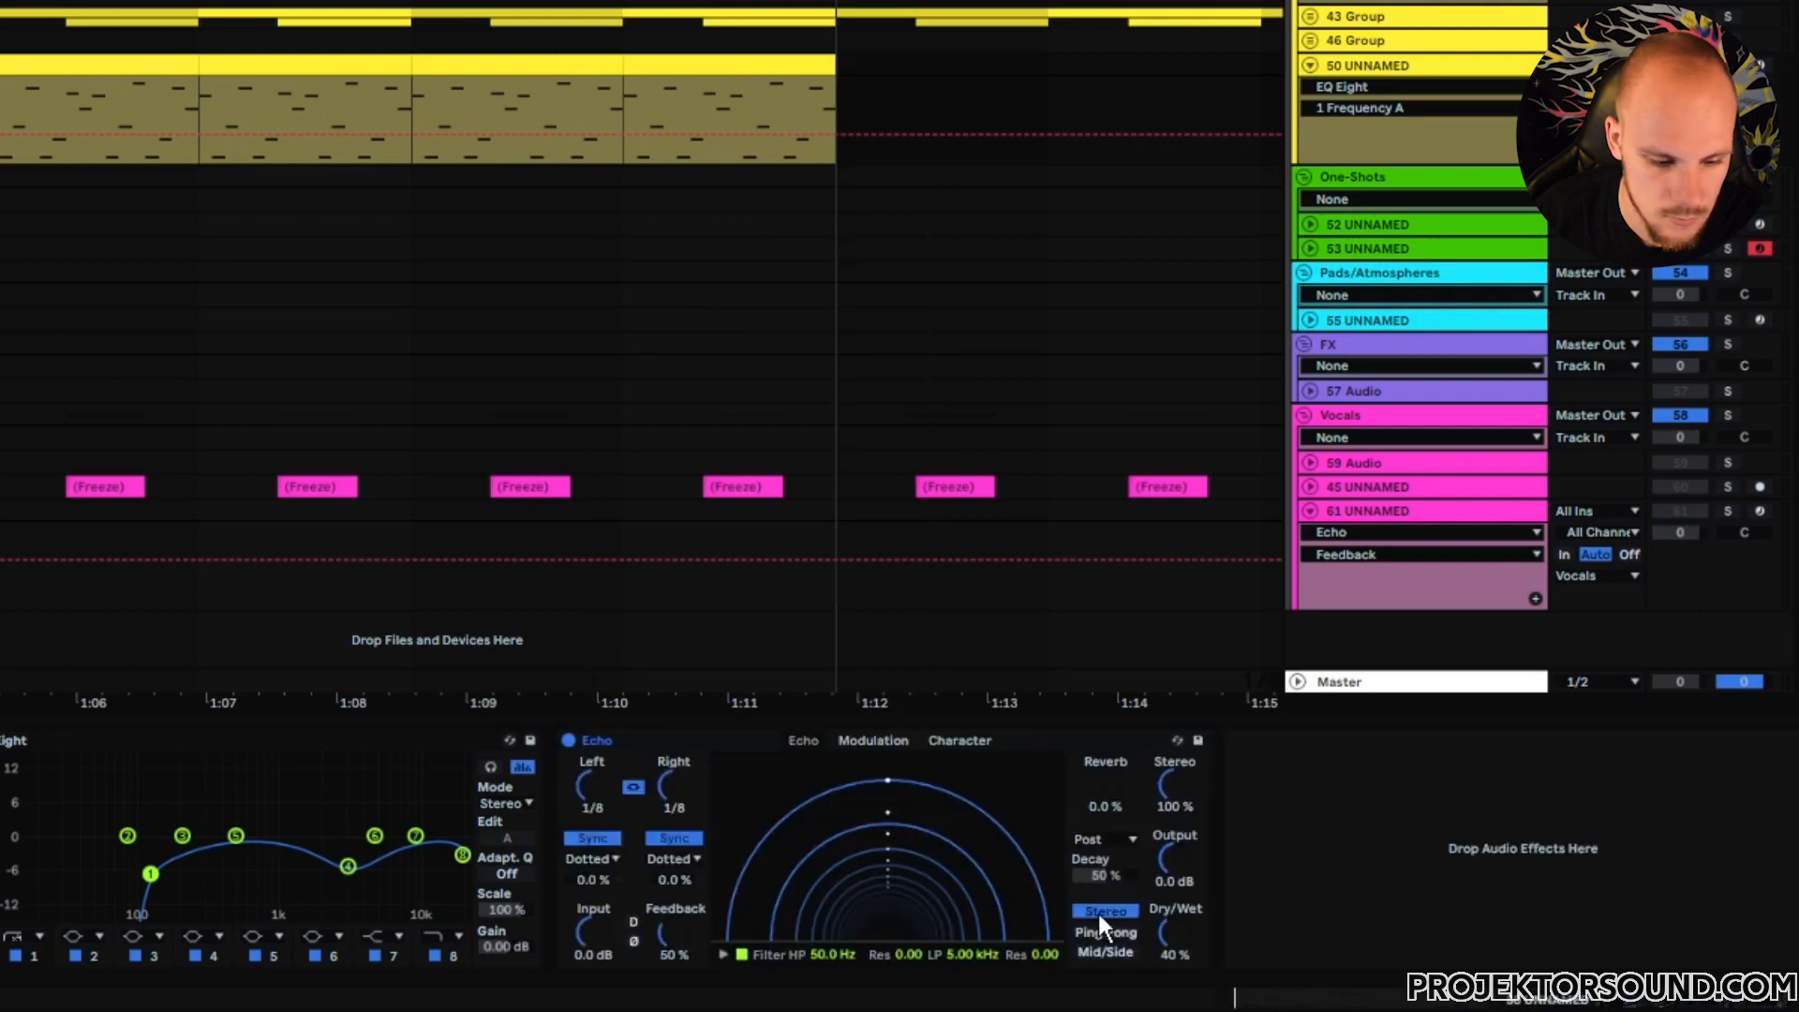
click(1102, 931)
- Add the MTurboReverb reverb after Echo
right_click(1316, 857)
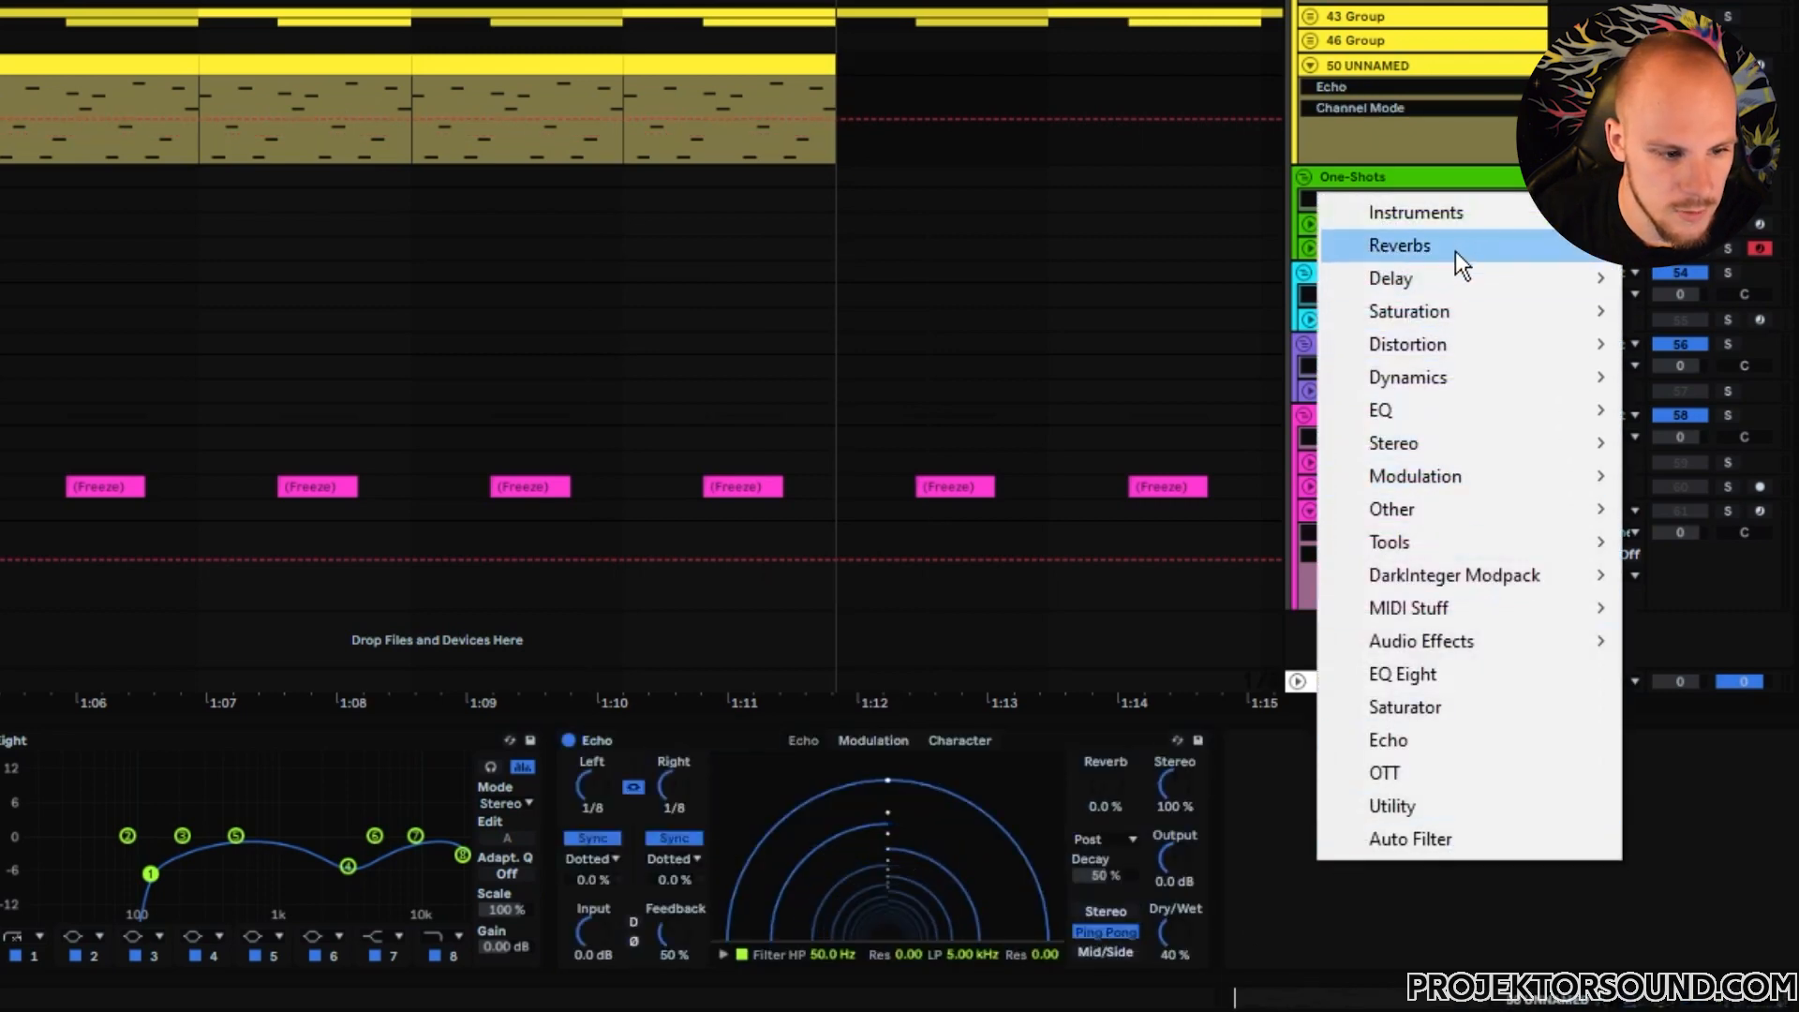
mouse_move(1454, 250)
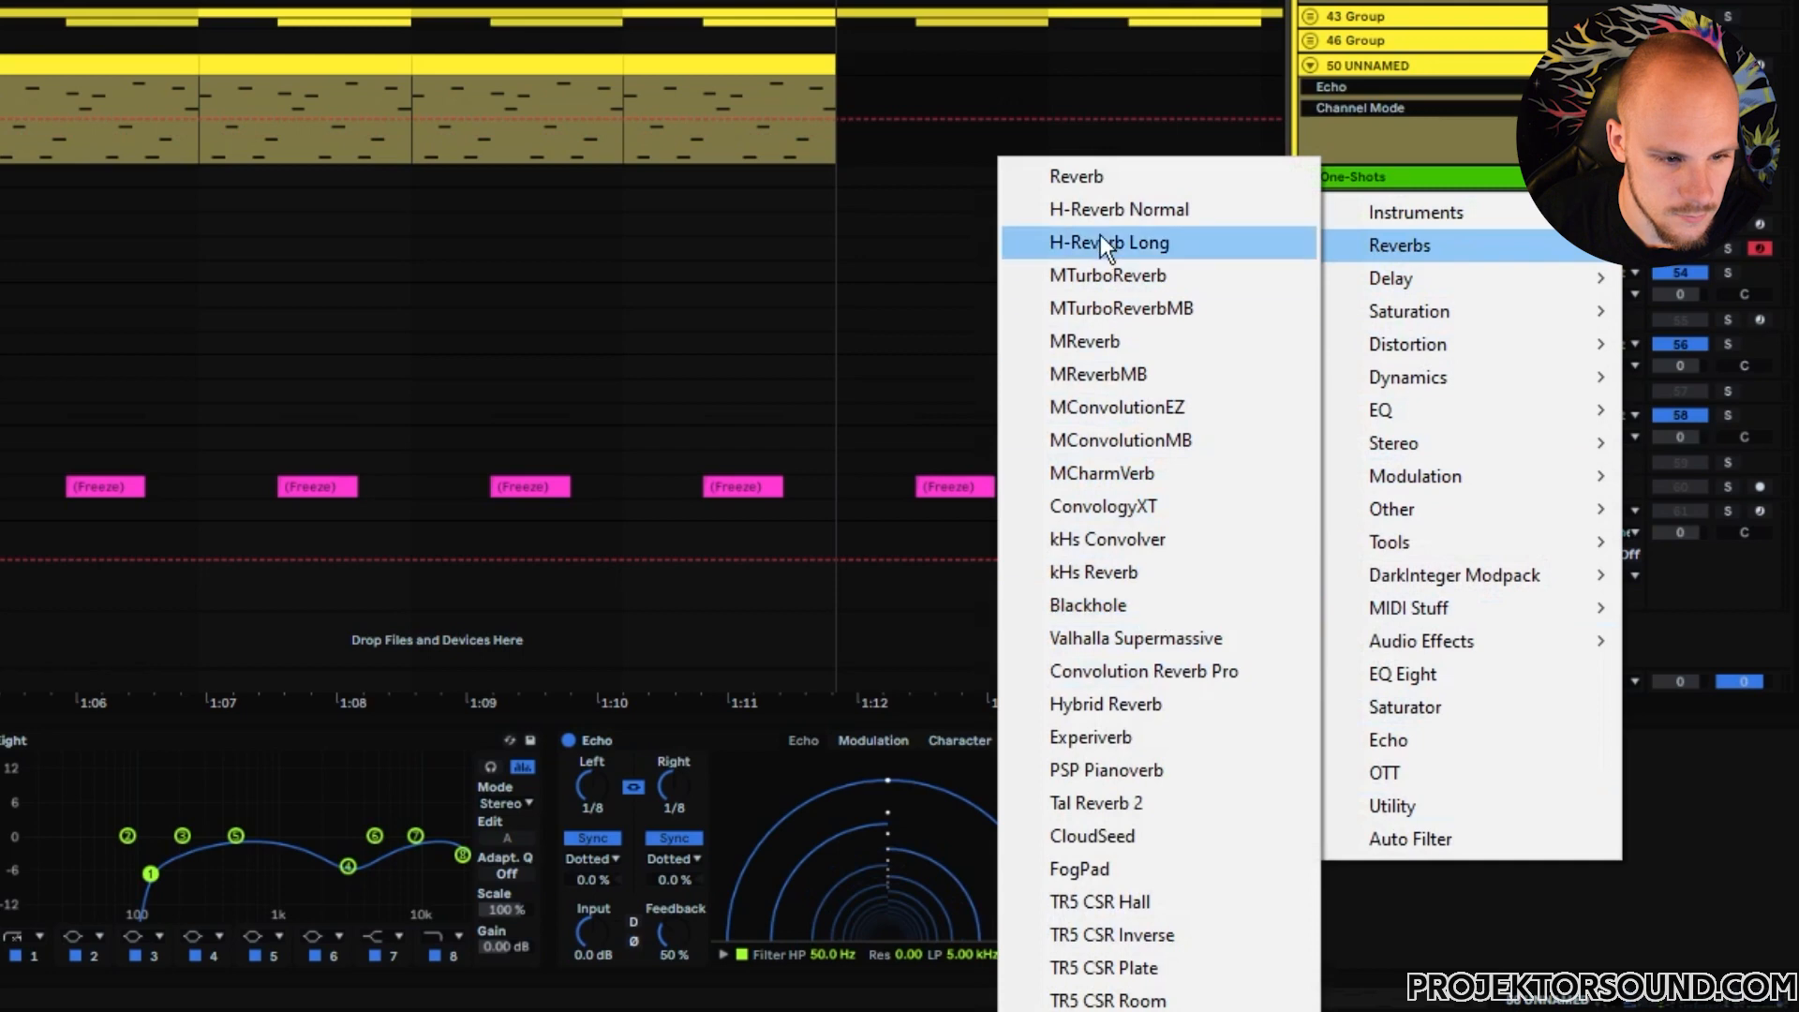
click(1162, 274)
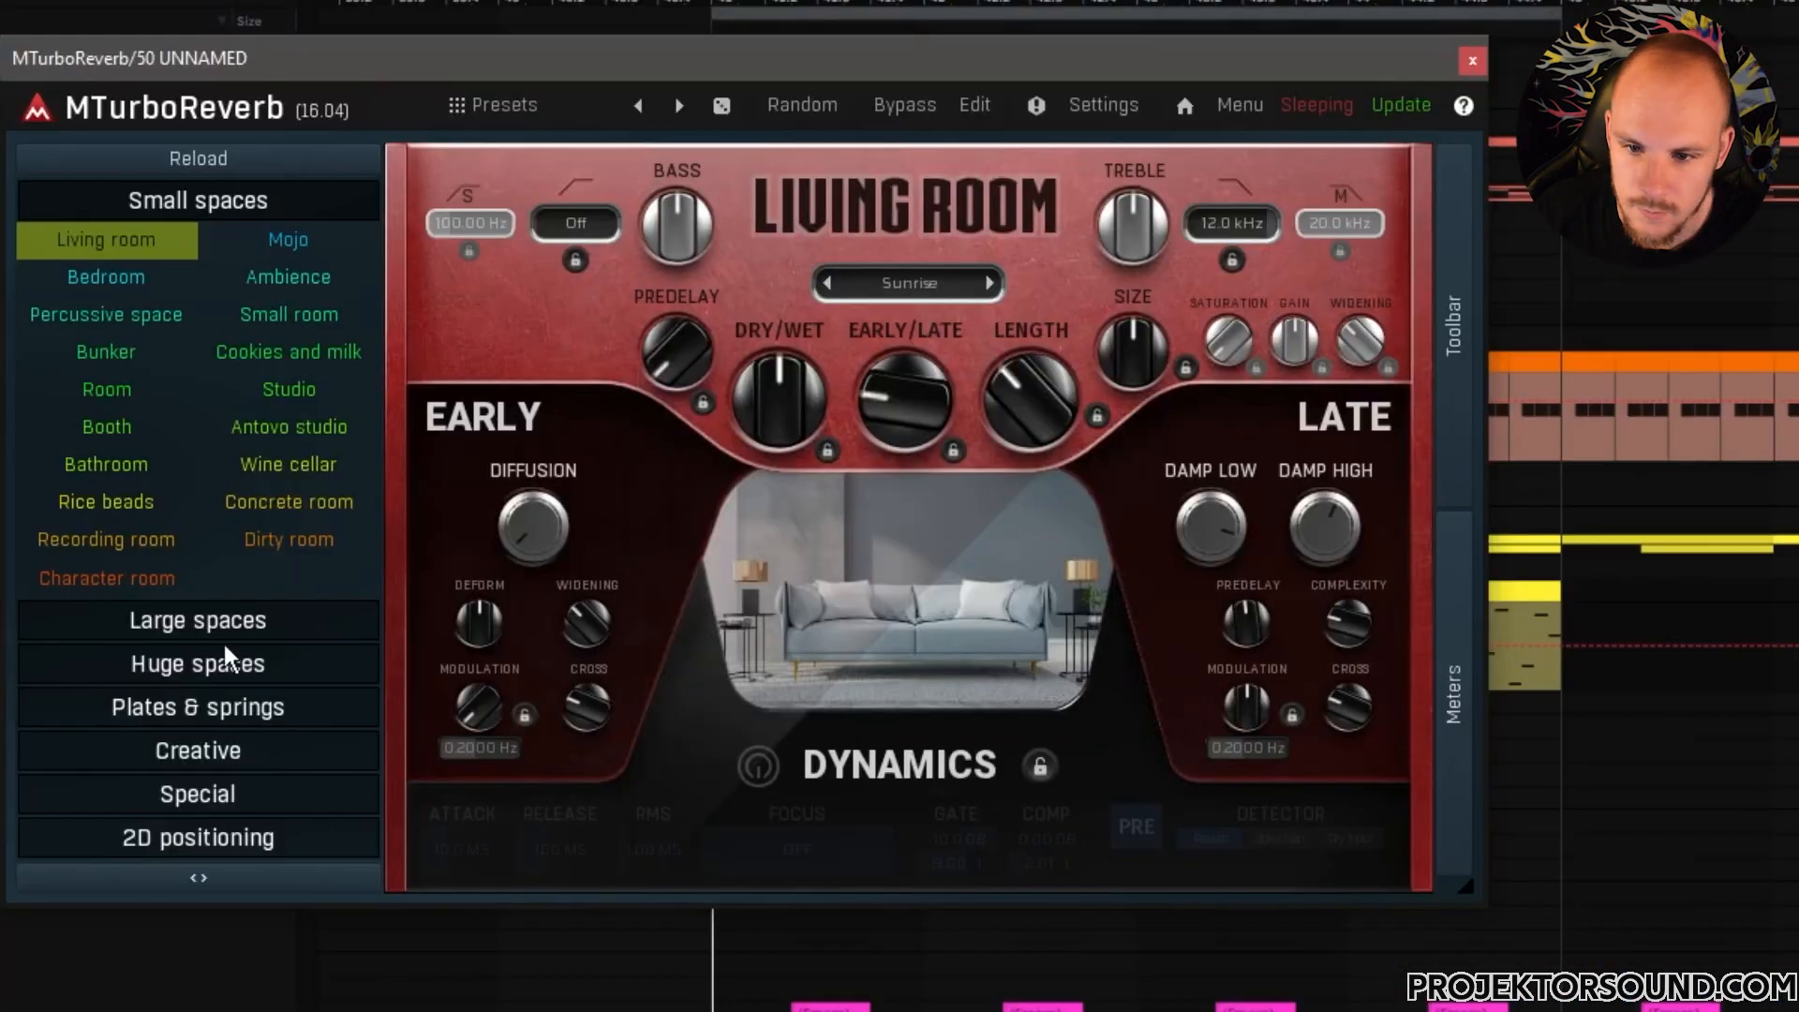
- Load the Bathroom reverb from MTurboReverb's small spaces and lower its dry/wet mix
click(207, 624)
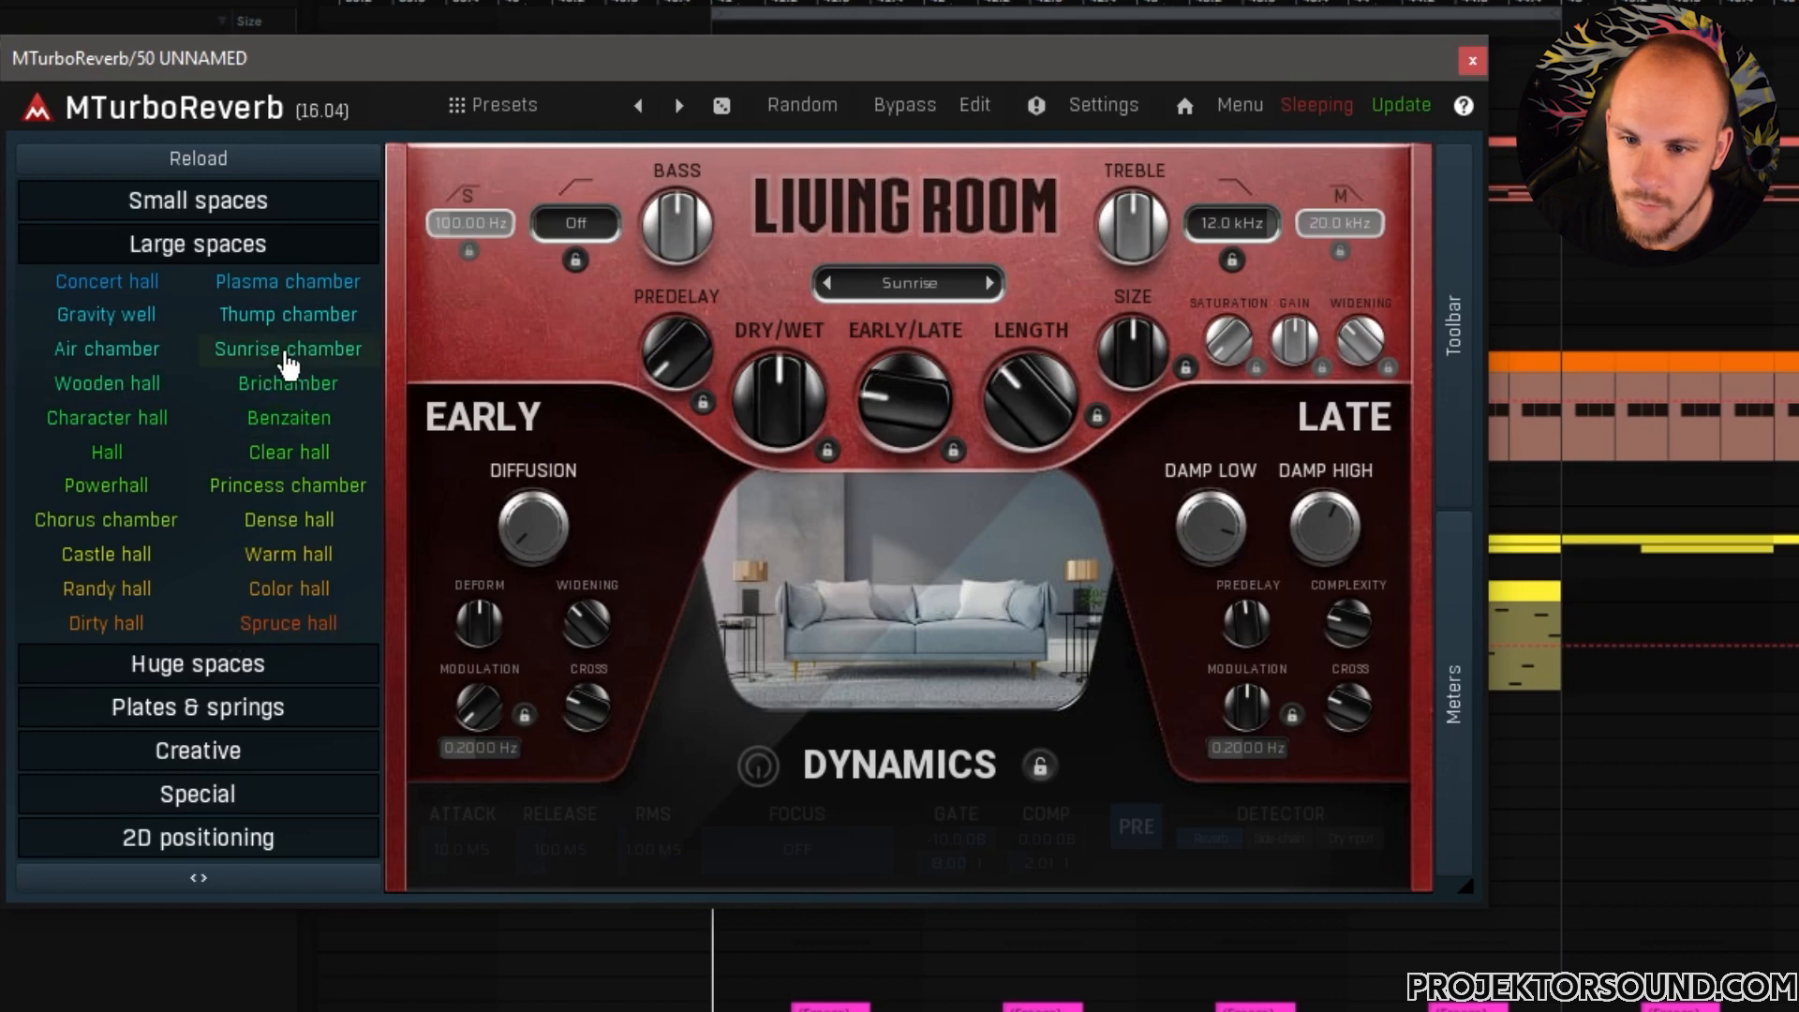
click(264, 206)
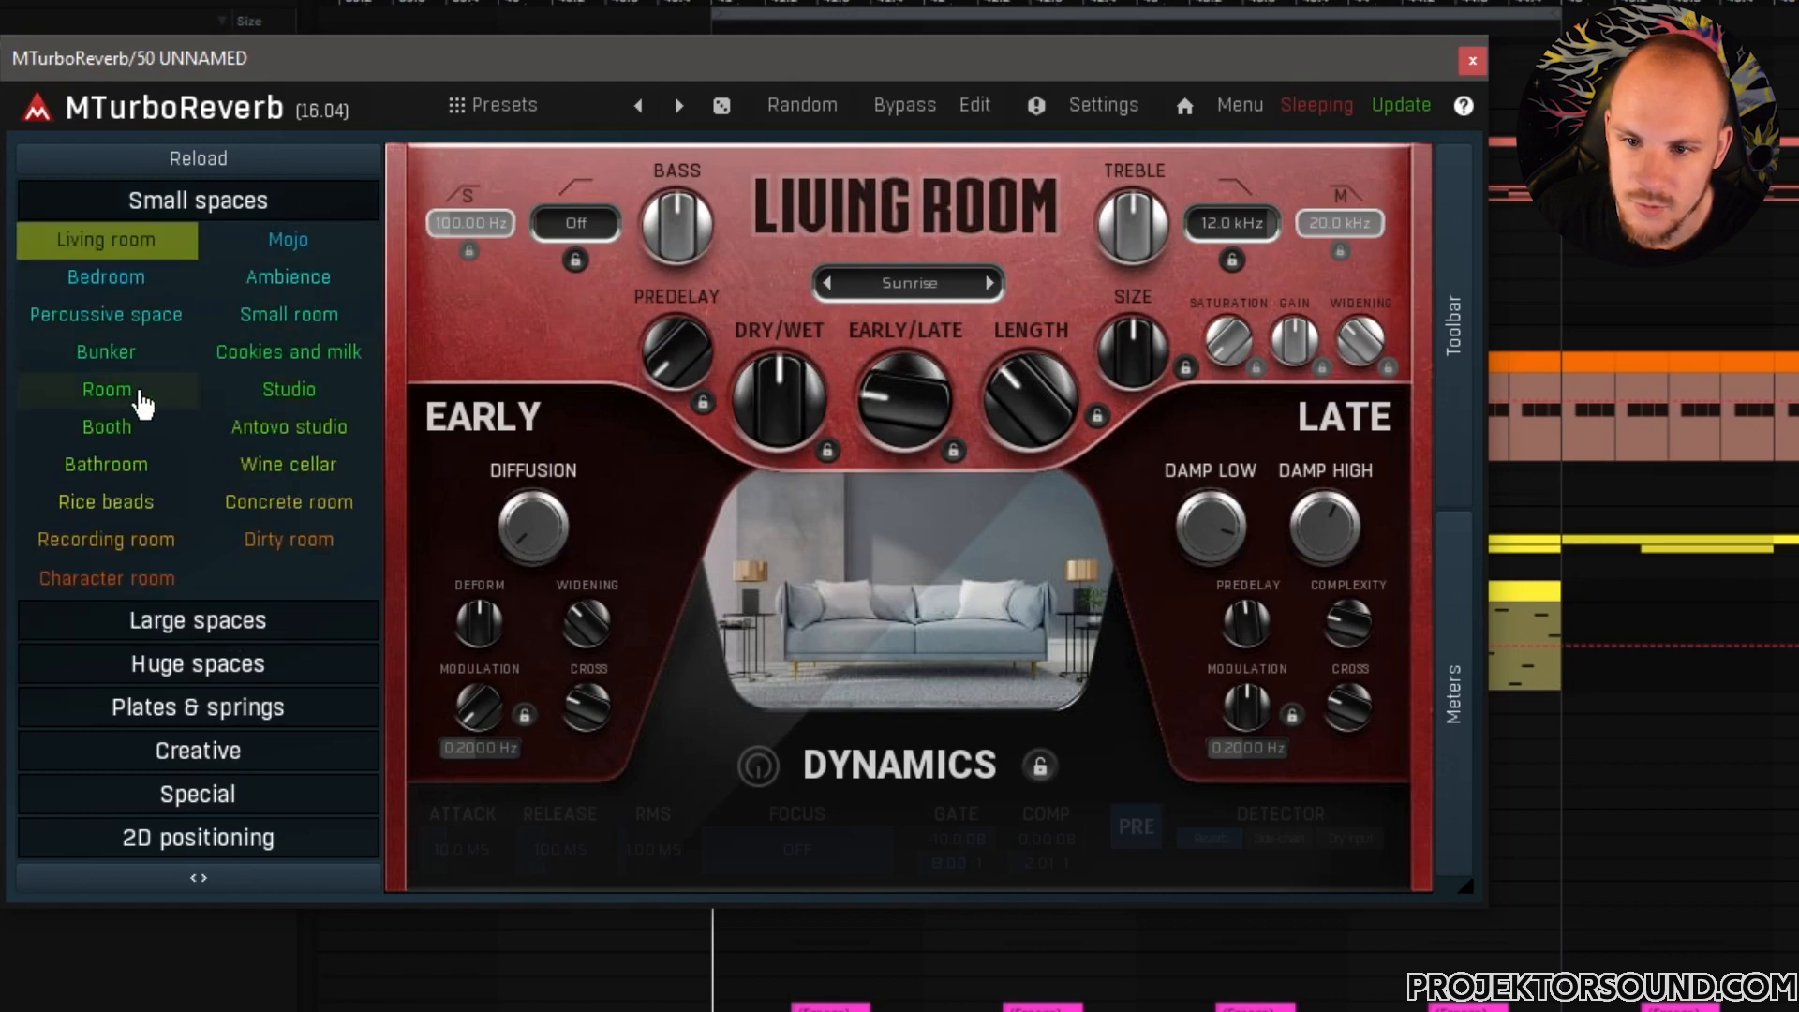
click(128, 476)
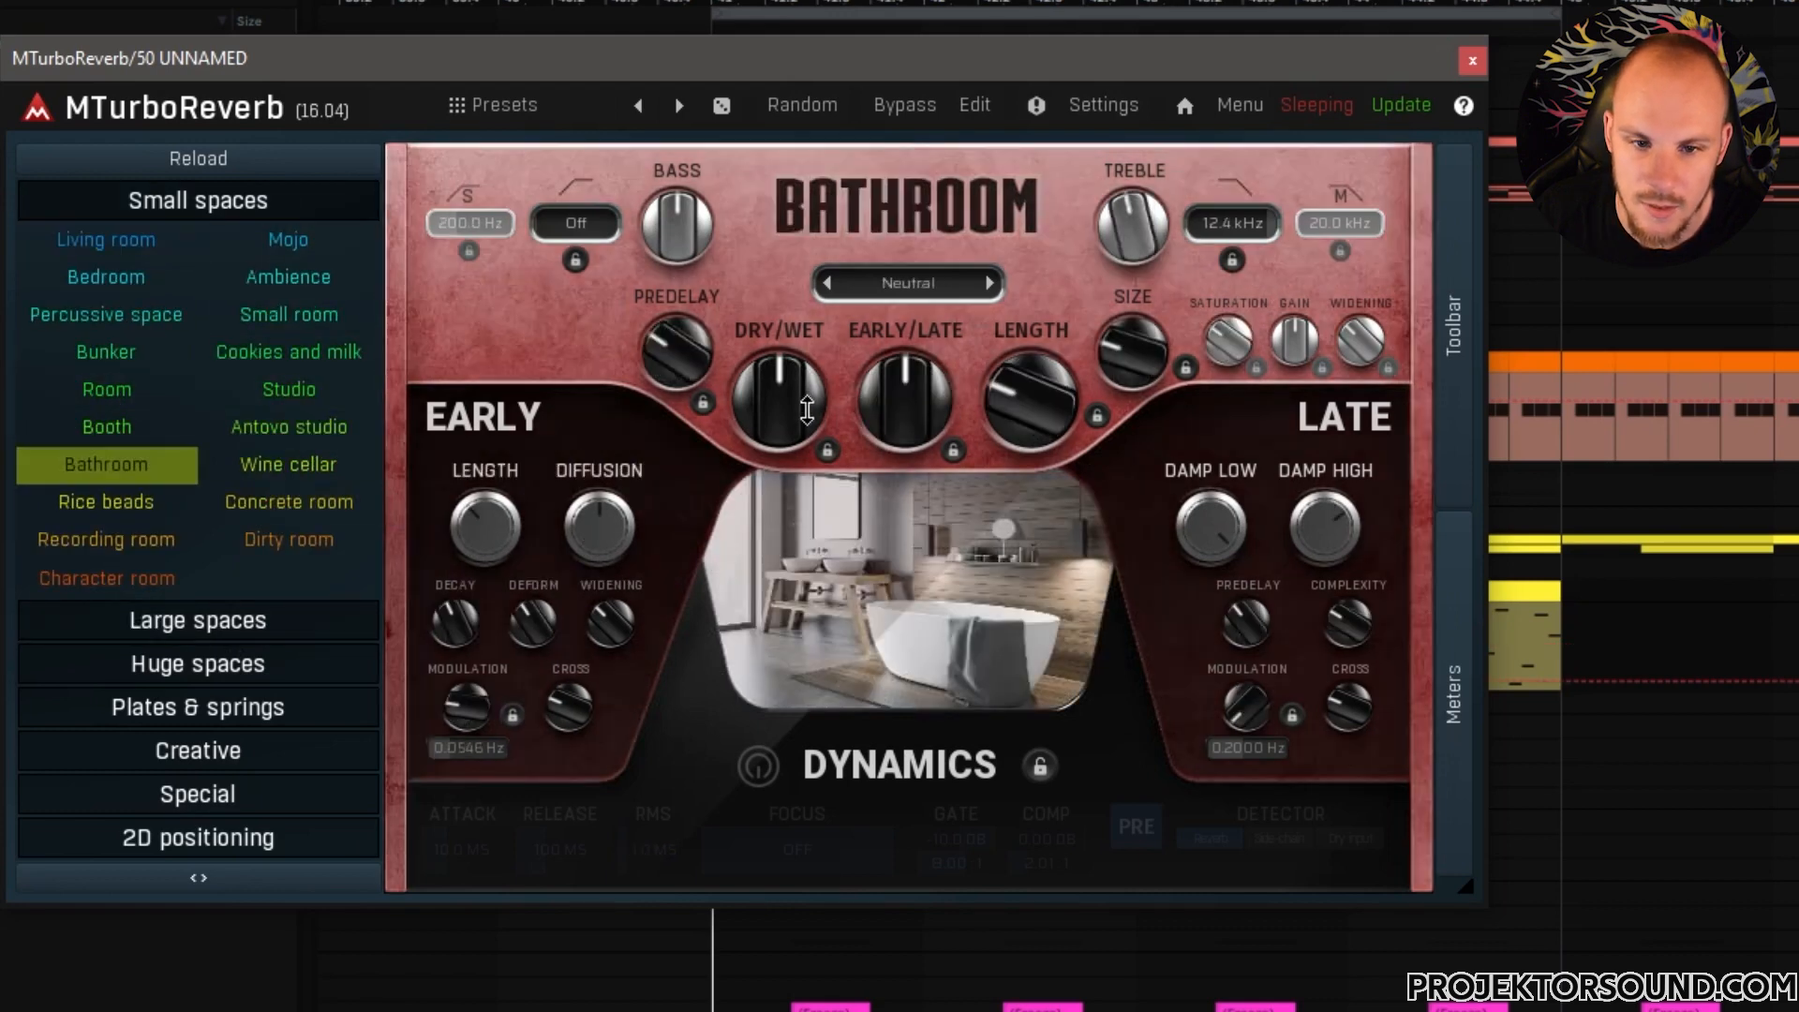
drag(778, 415, 779, 464)
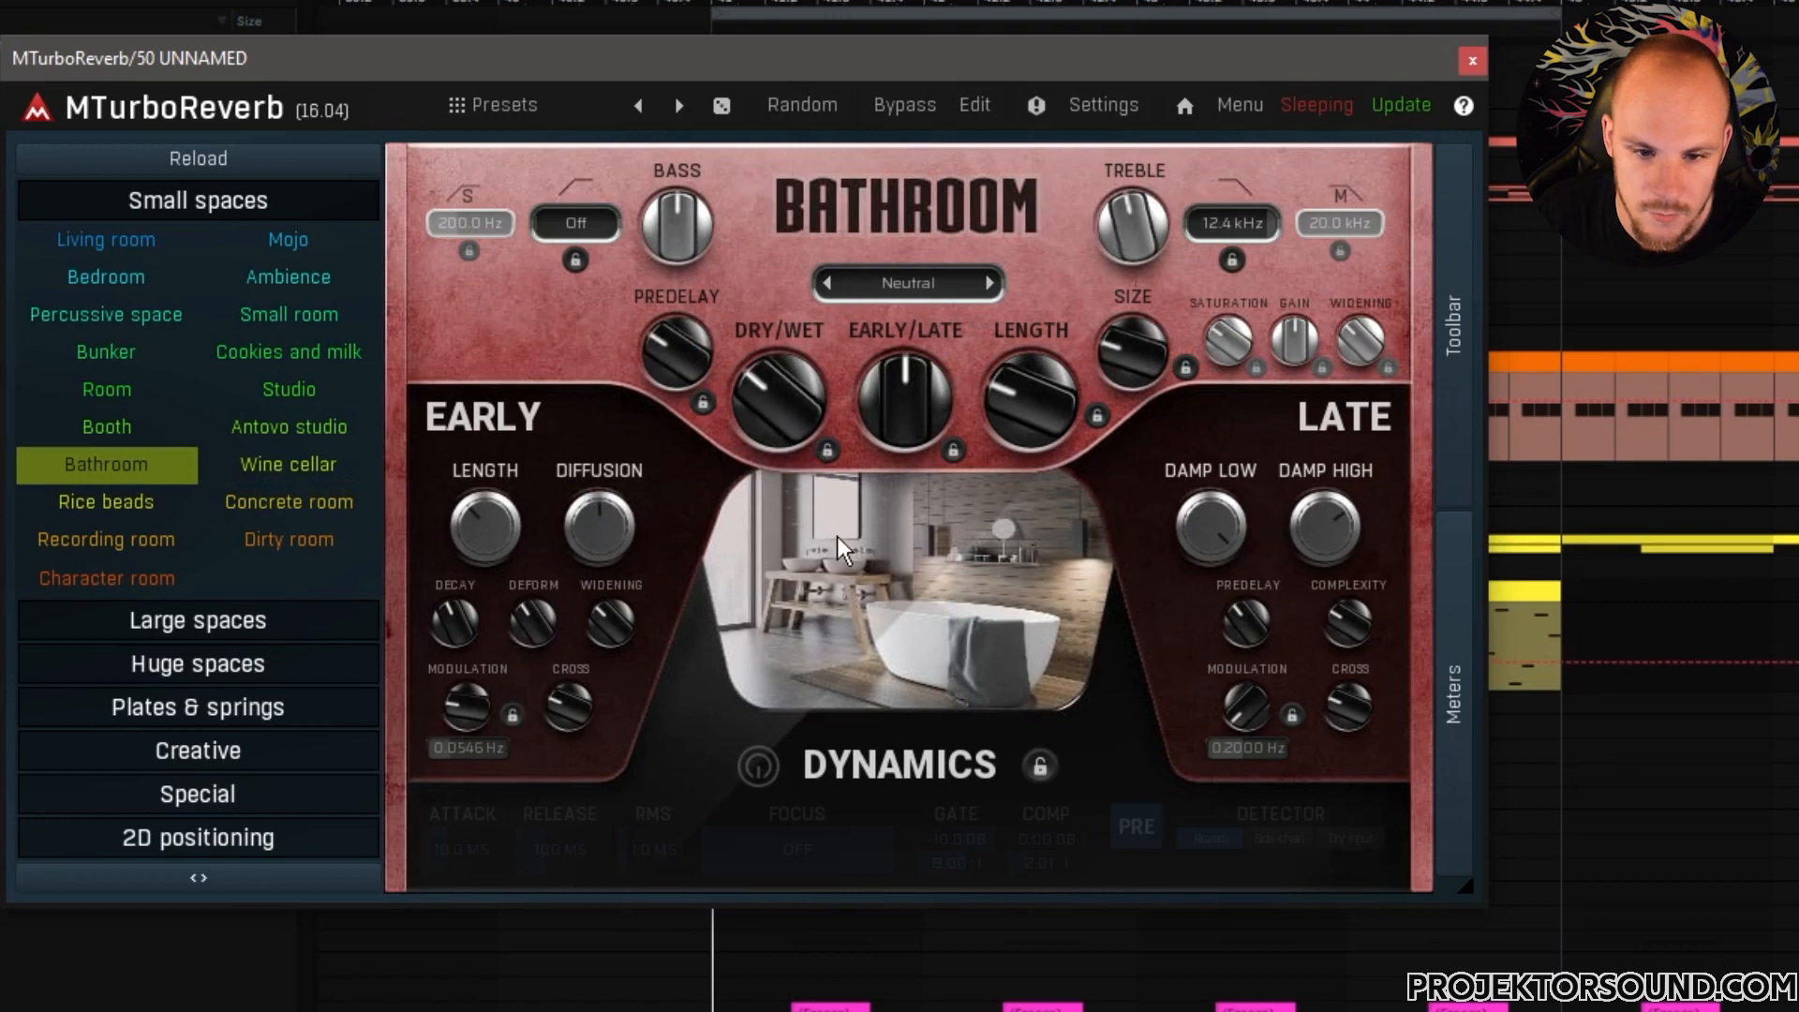
drag(795, 399, 832, 434)
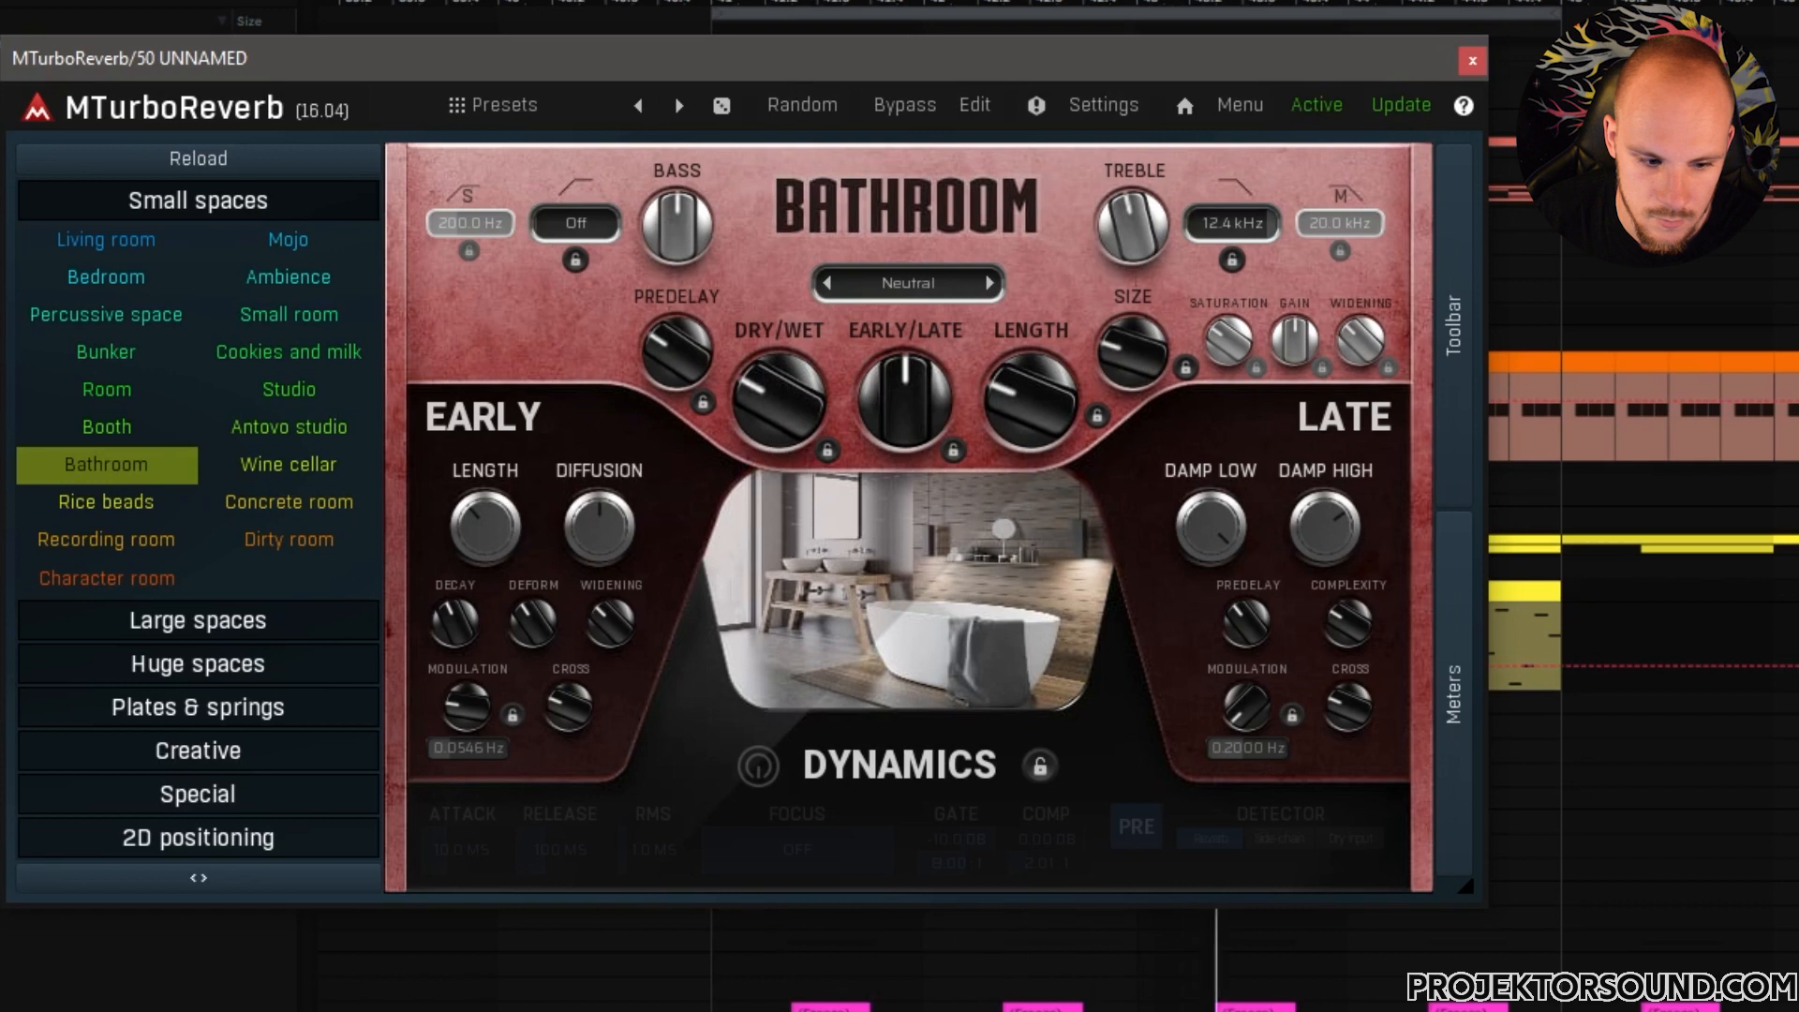
- Set Echo's low-pass filter frequency to 6.80 kHz during playback and close the MTurboReverb window
drag(1794, 666, 1794, 654)
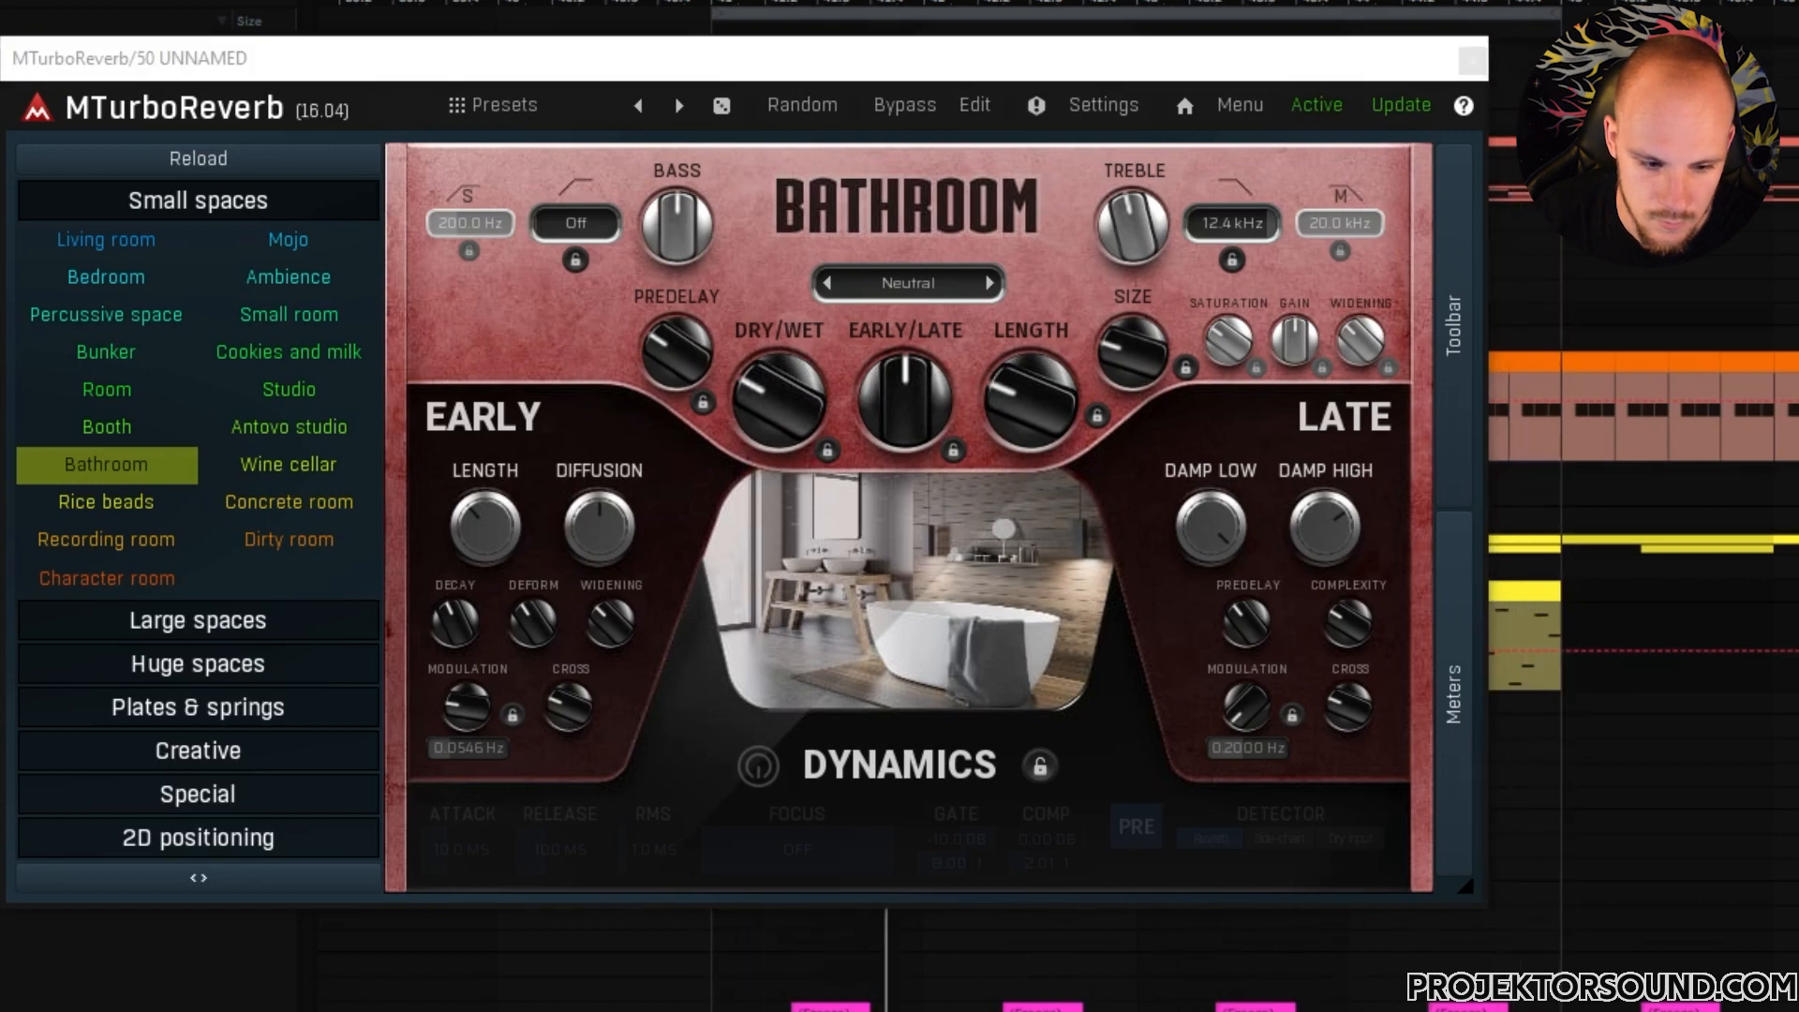
drag(1794, 650, 1794, 617)
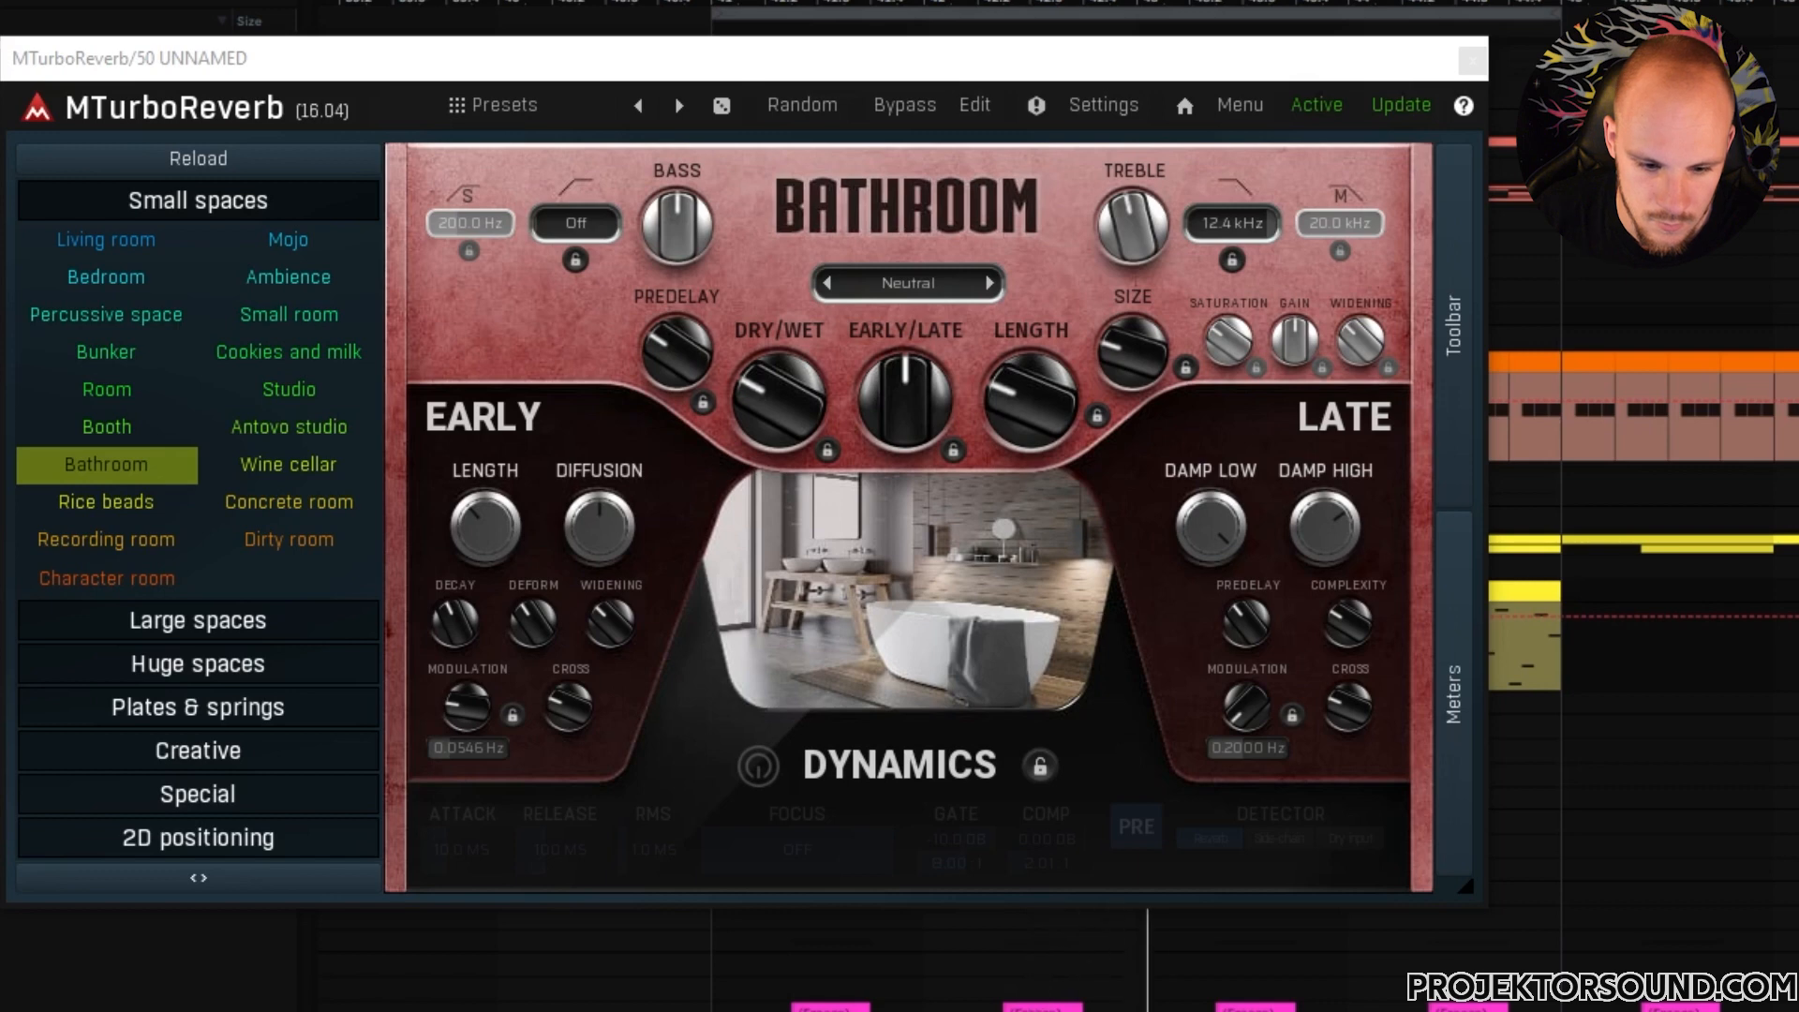
click(1471, 60)
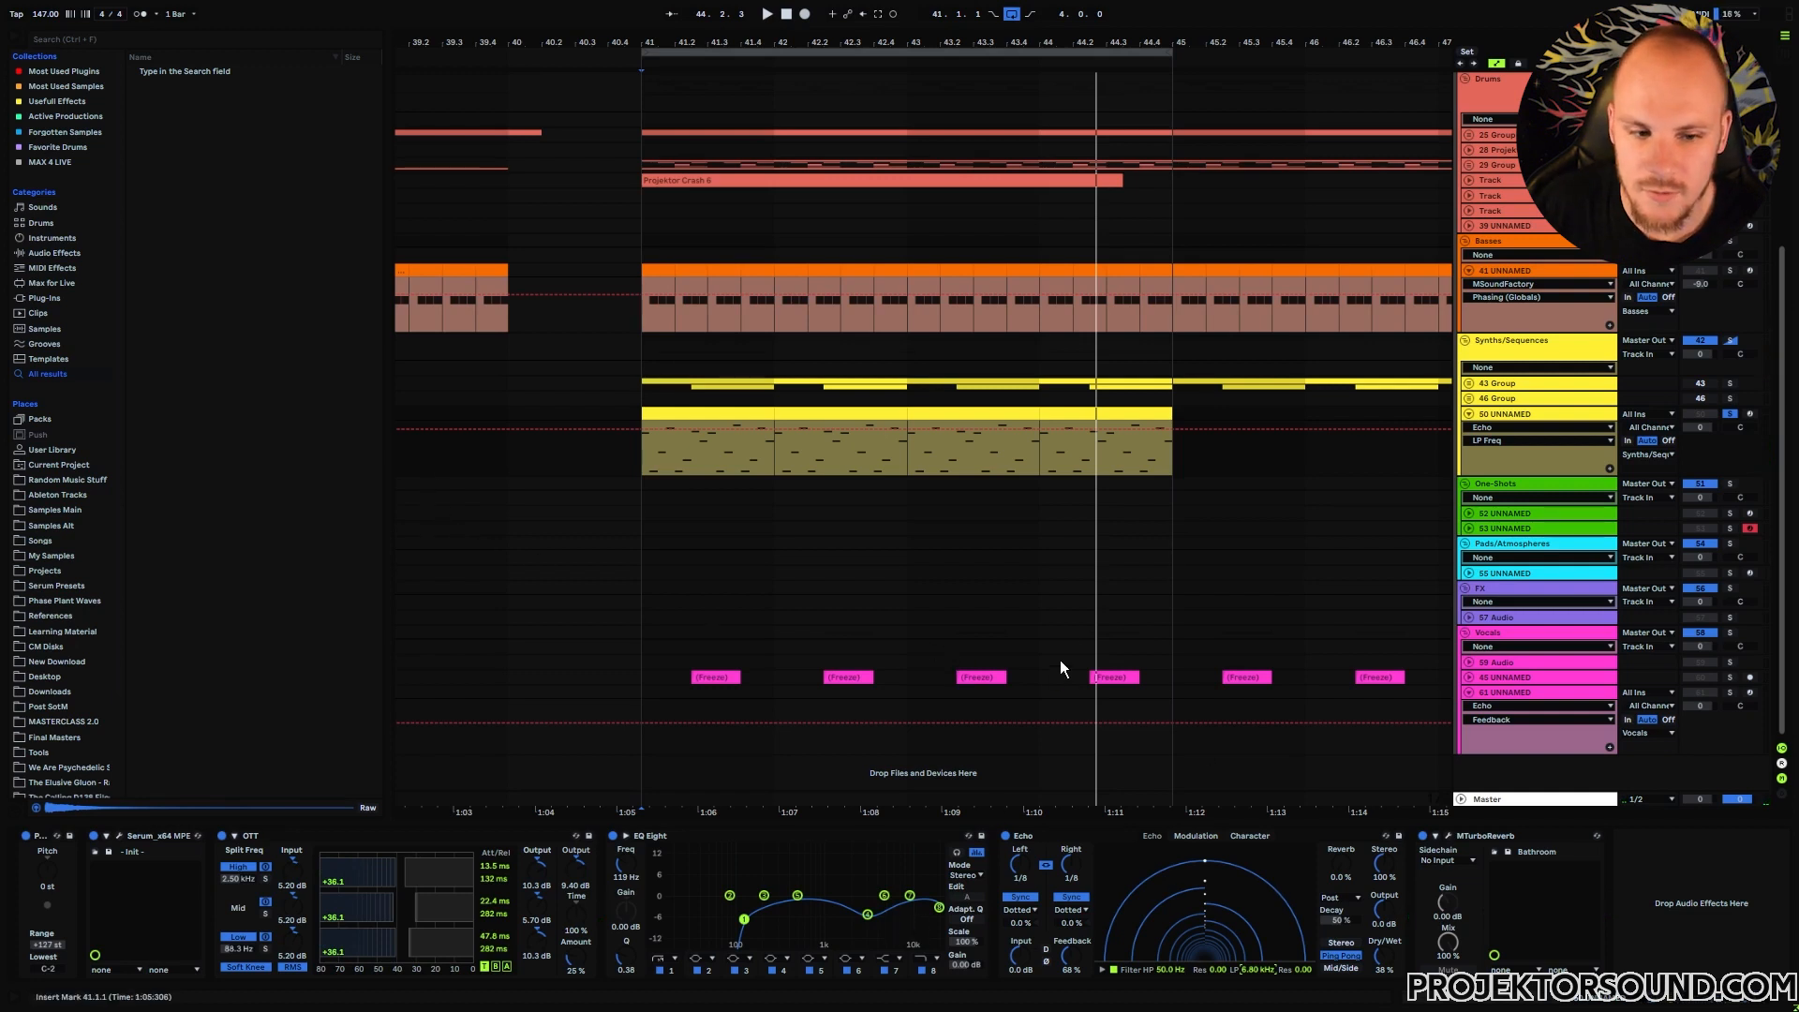
- Add Erosion between Serum and OTT in Sine mode, with frequency 12.1 kHz and amount 26.8
right_click(1655, 883)
mouse_move(1702, 742)
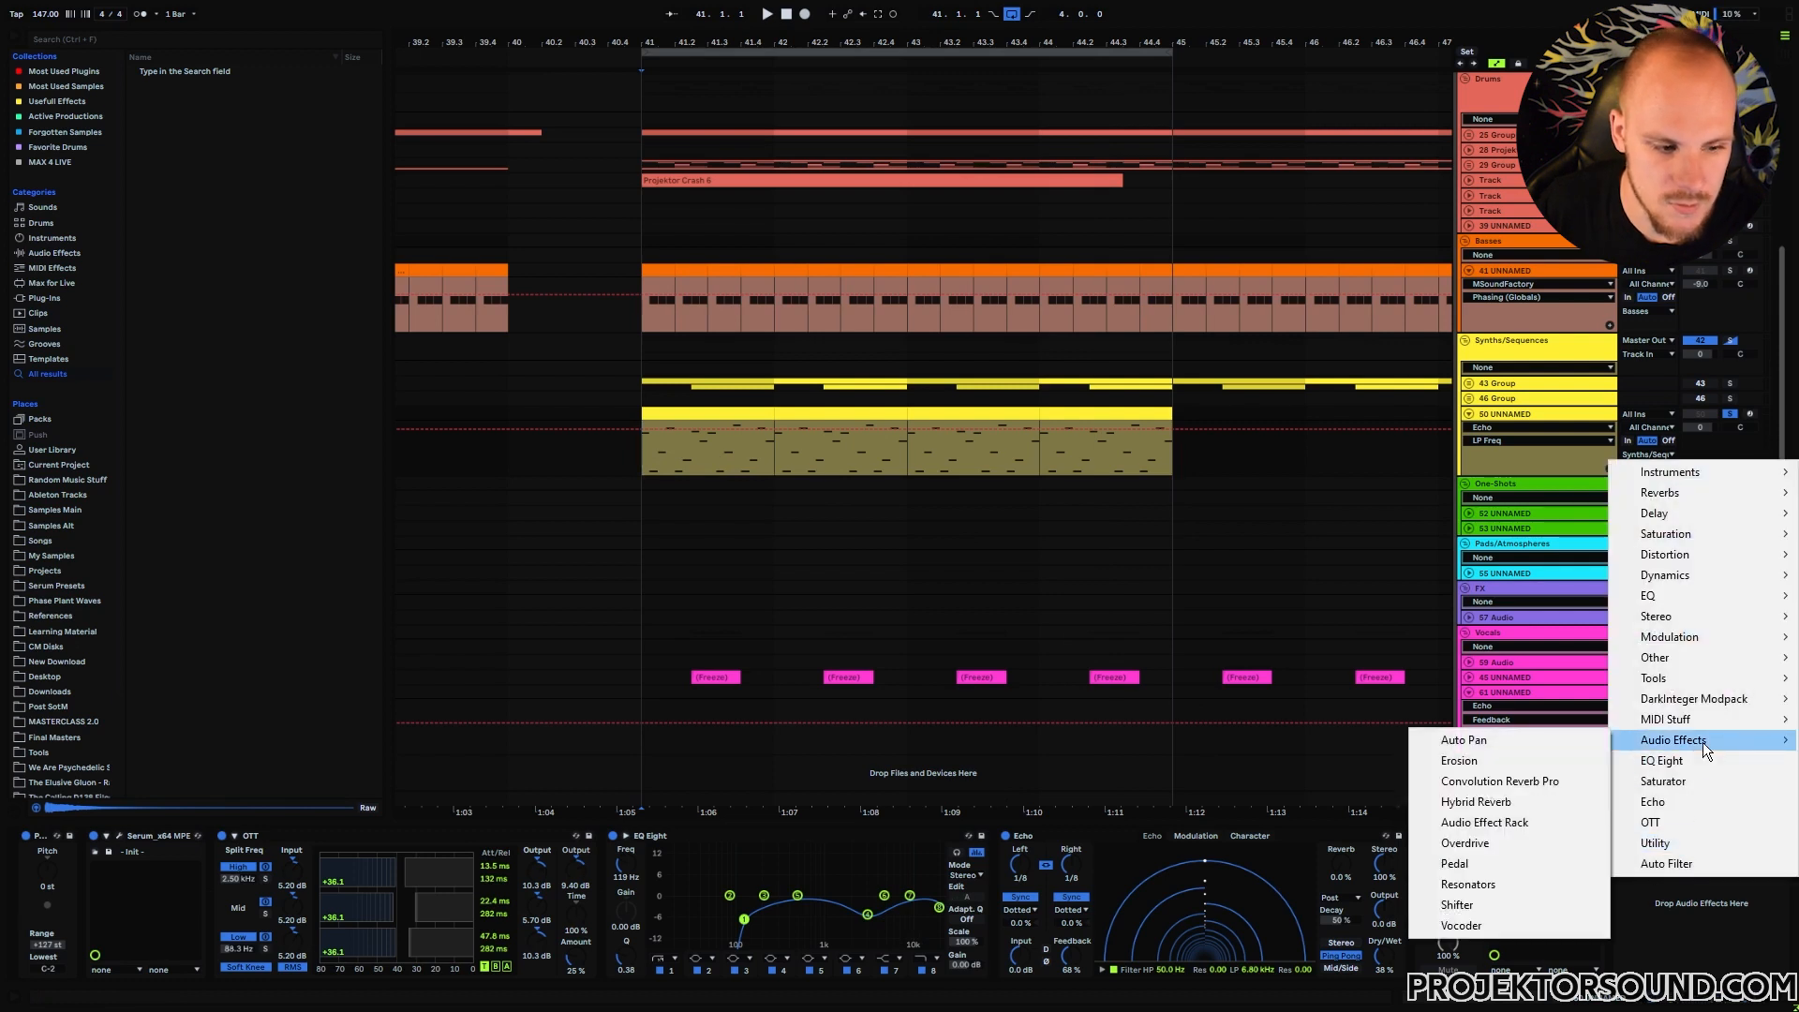
click(1489, 761)
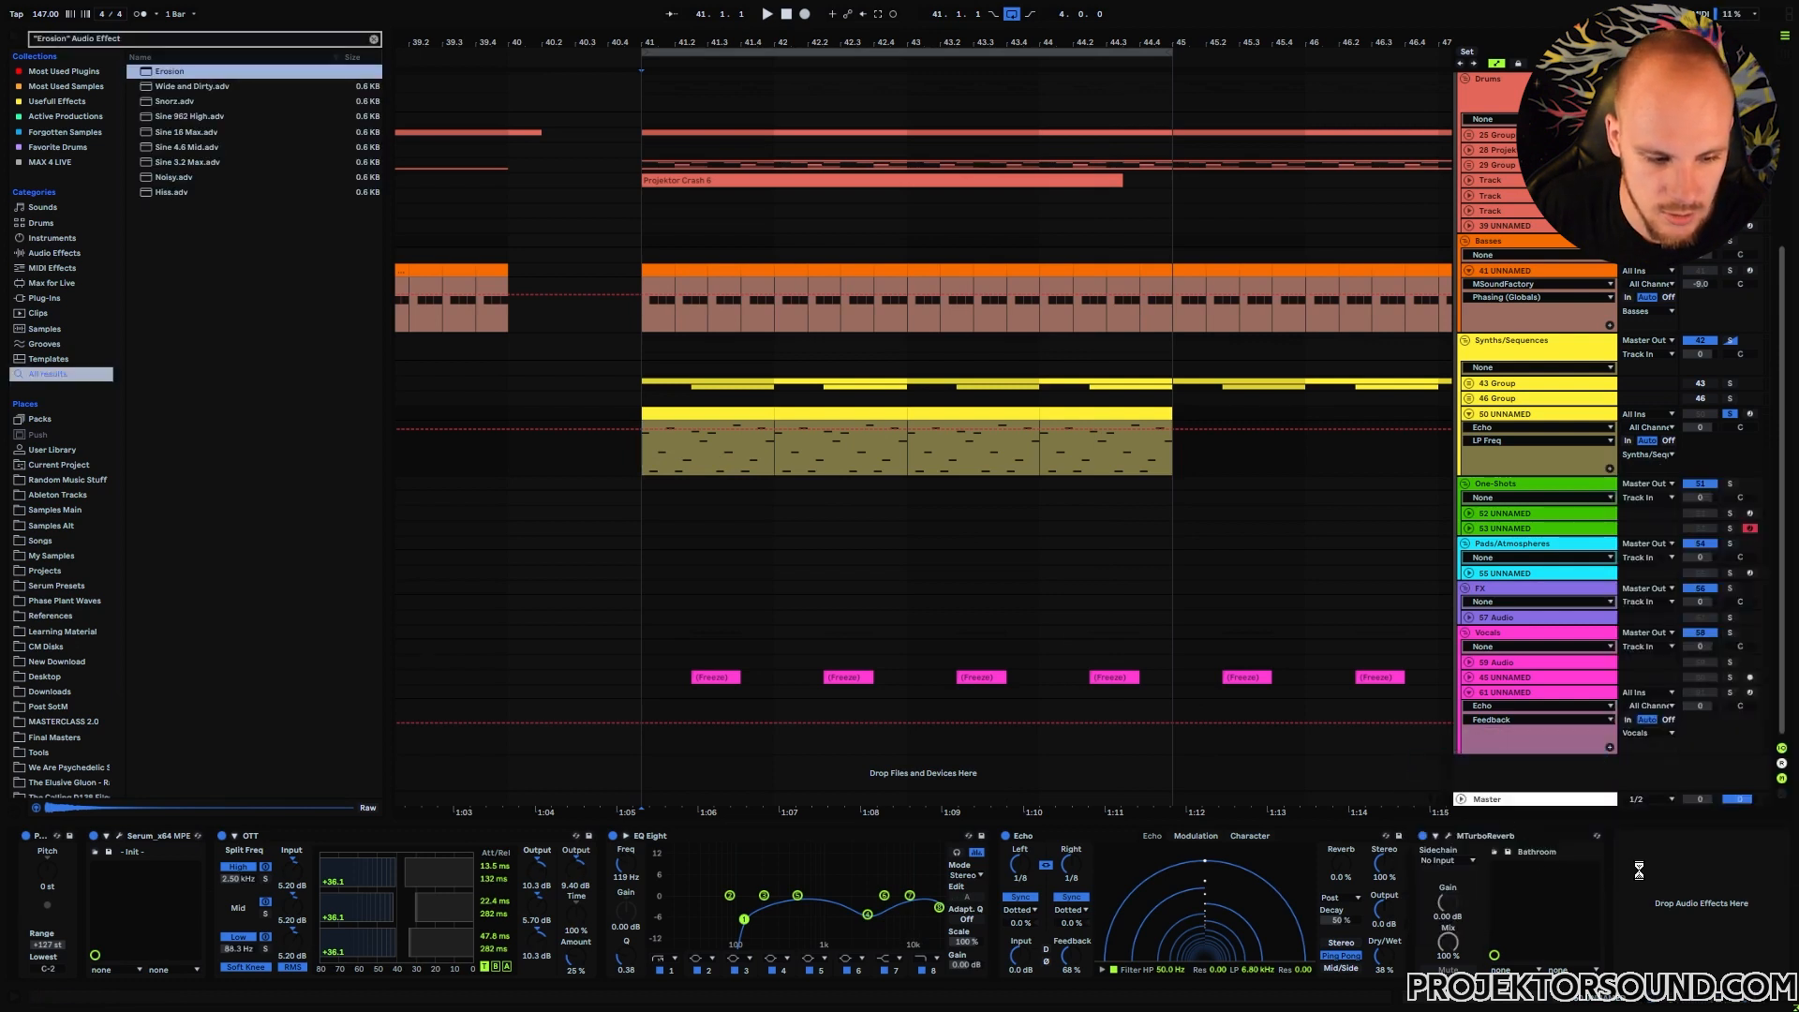
click(373, 909)
drag(242, 914, 308, 911)
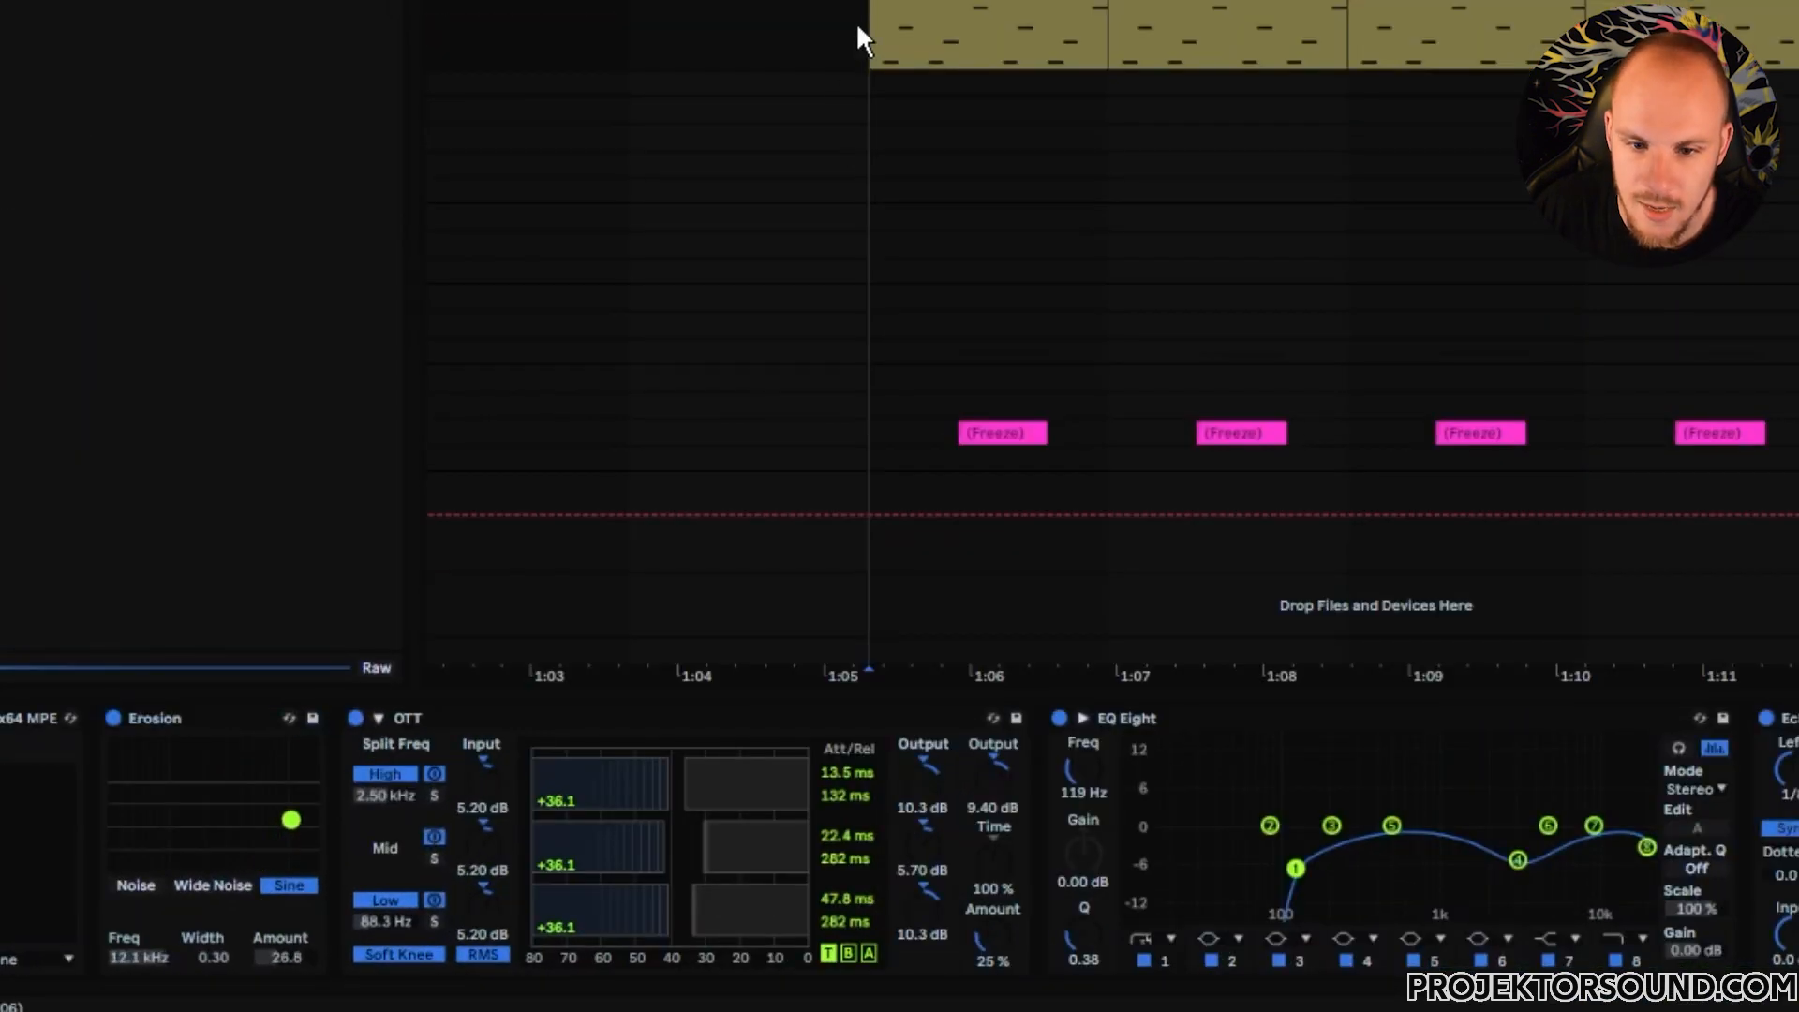
- Play the sequence and move EQ Eight's high cut to 14.7 kHz with Q 0.53
key(space)
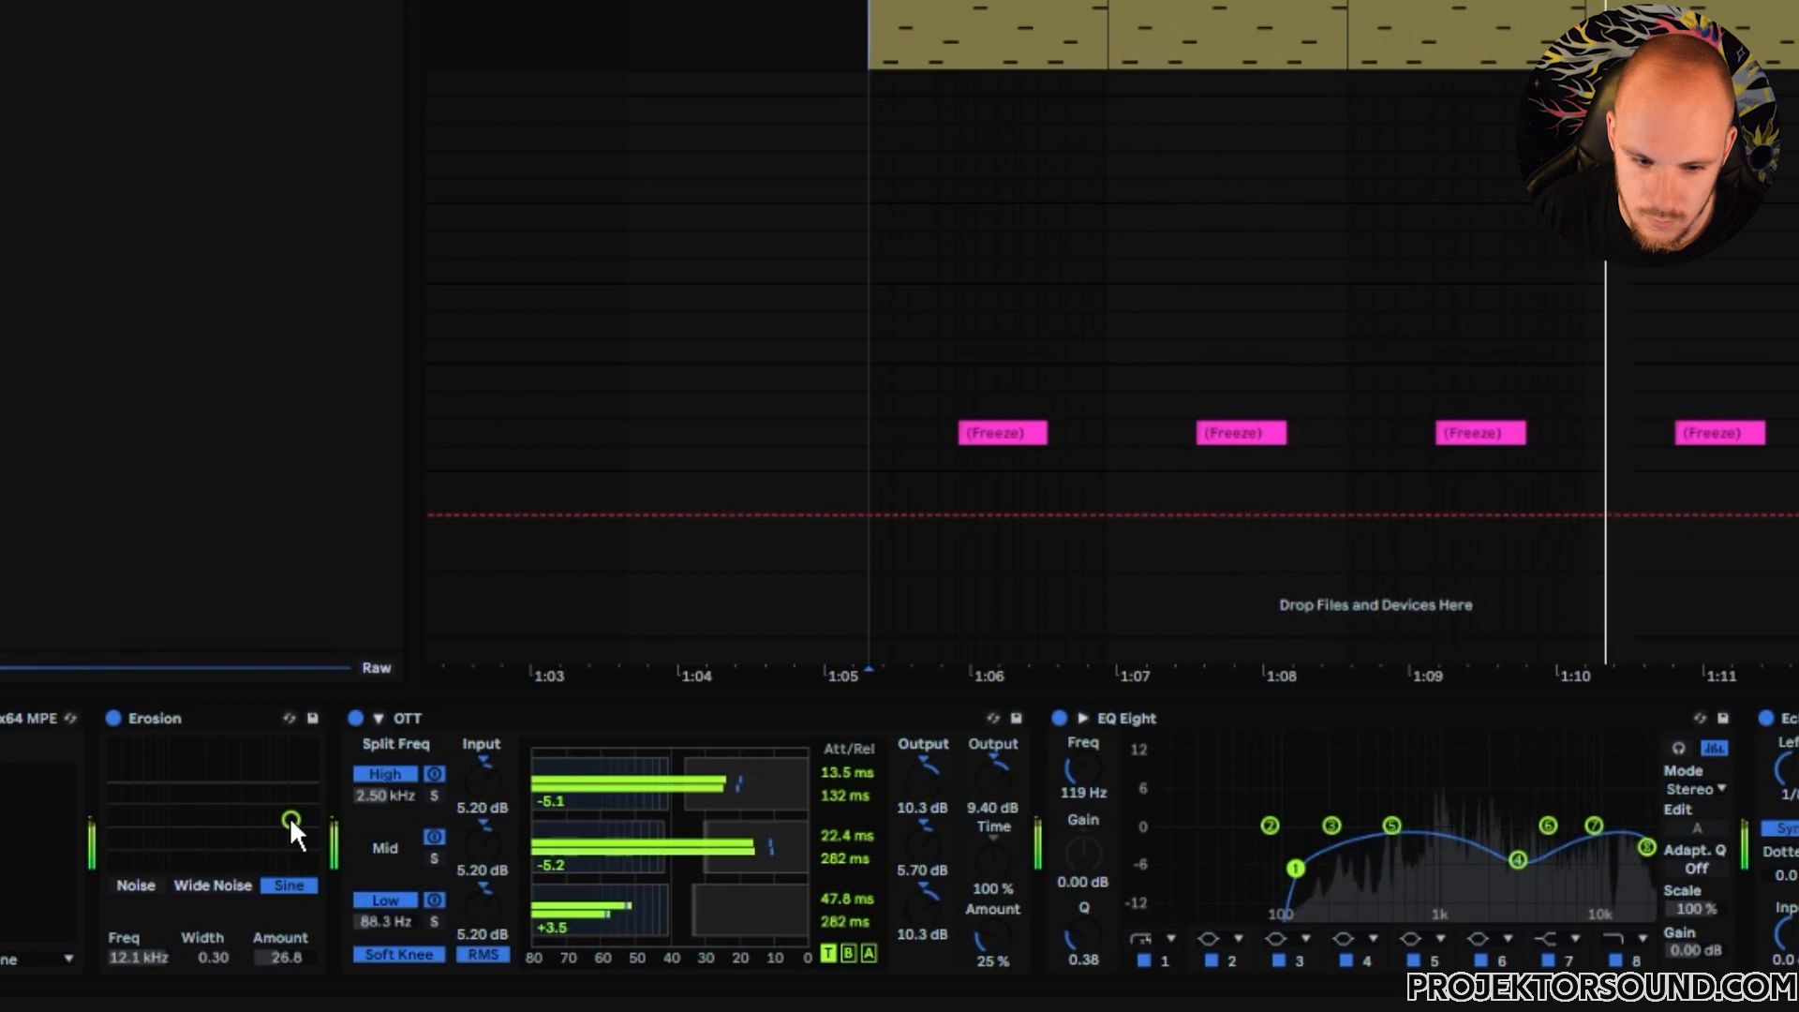
drag(1647, 847, 1612, 858)
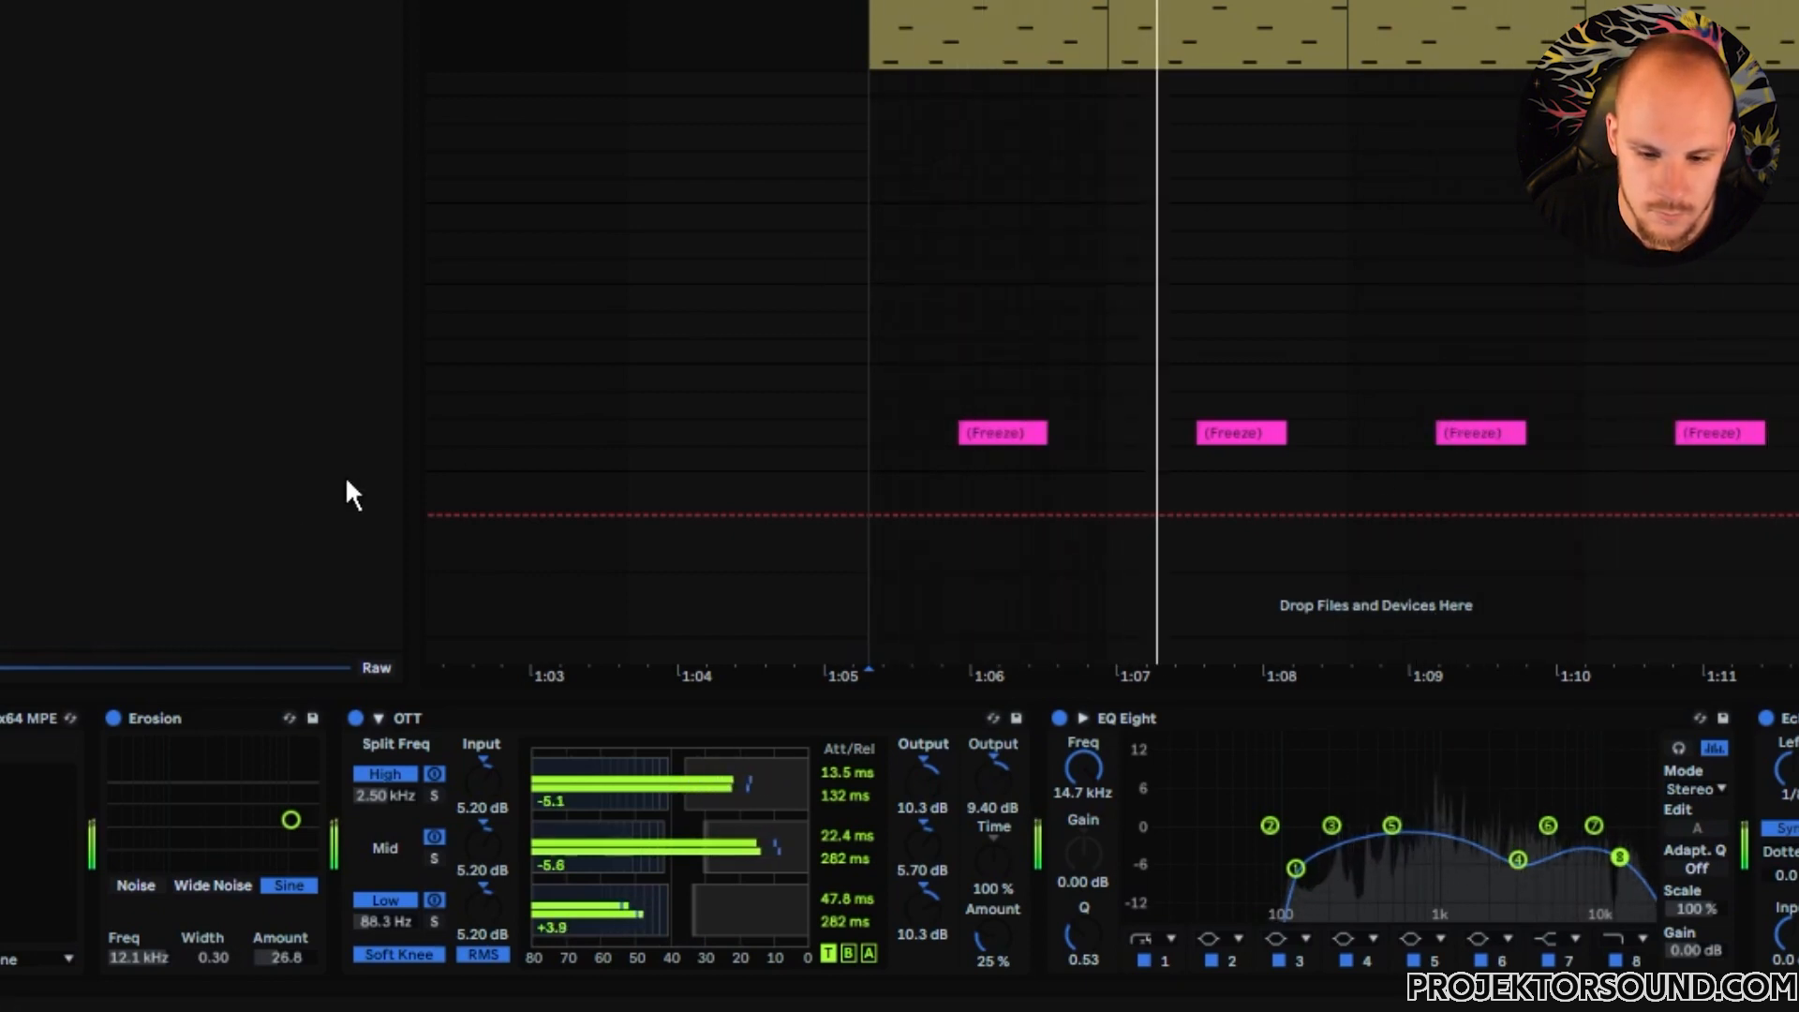
key(space)
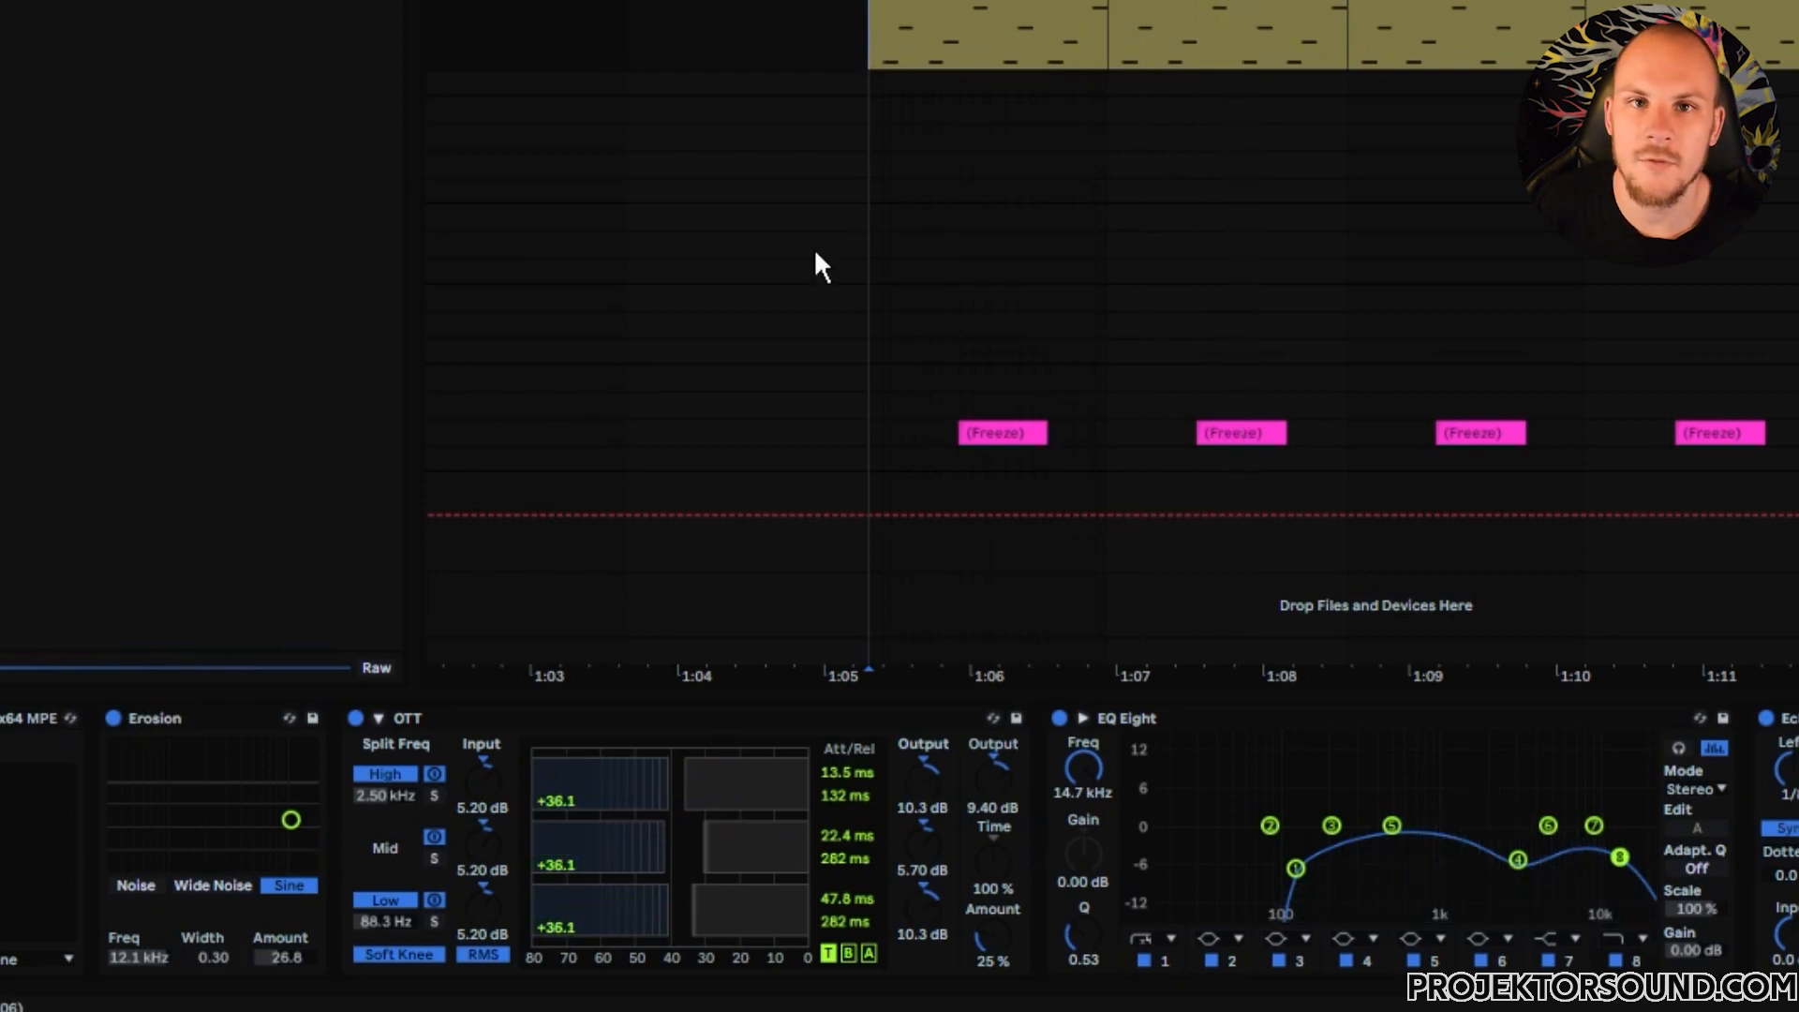
- Compare the synth with Erosion bypassed and re-enabled during playback
click(113, 718)
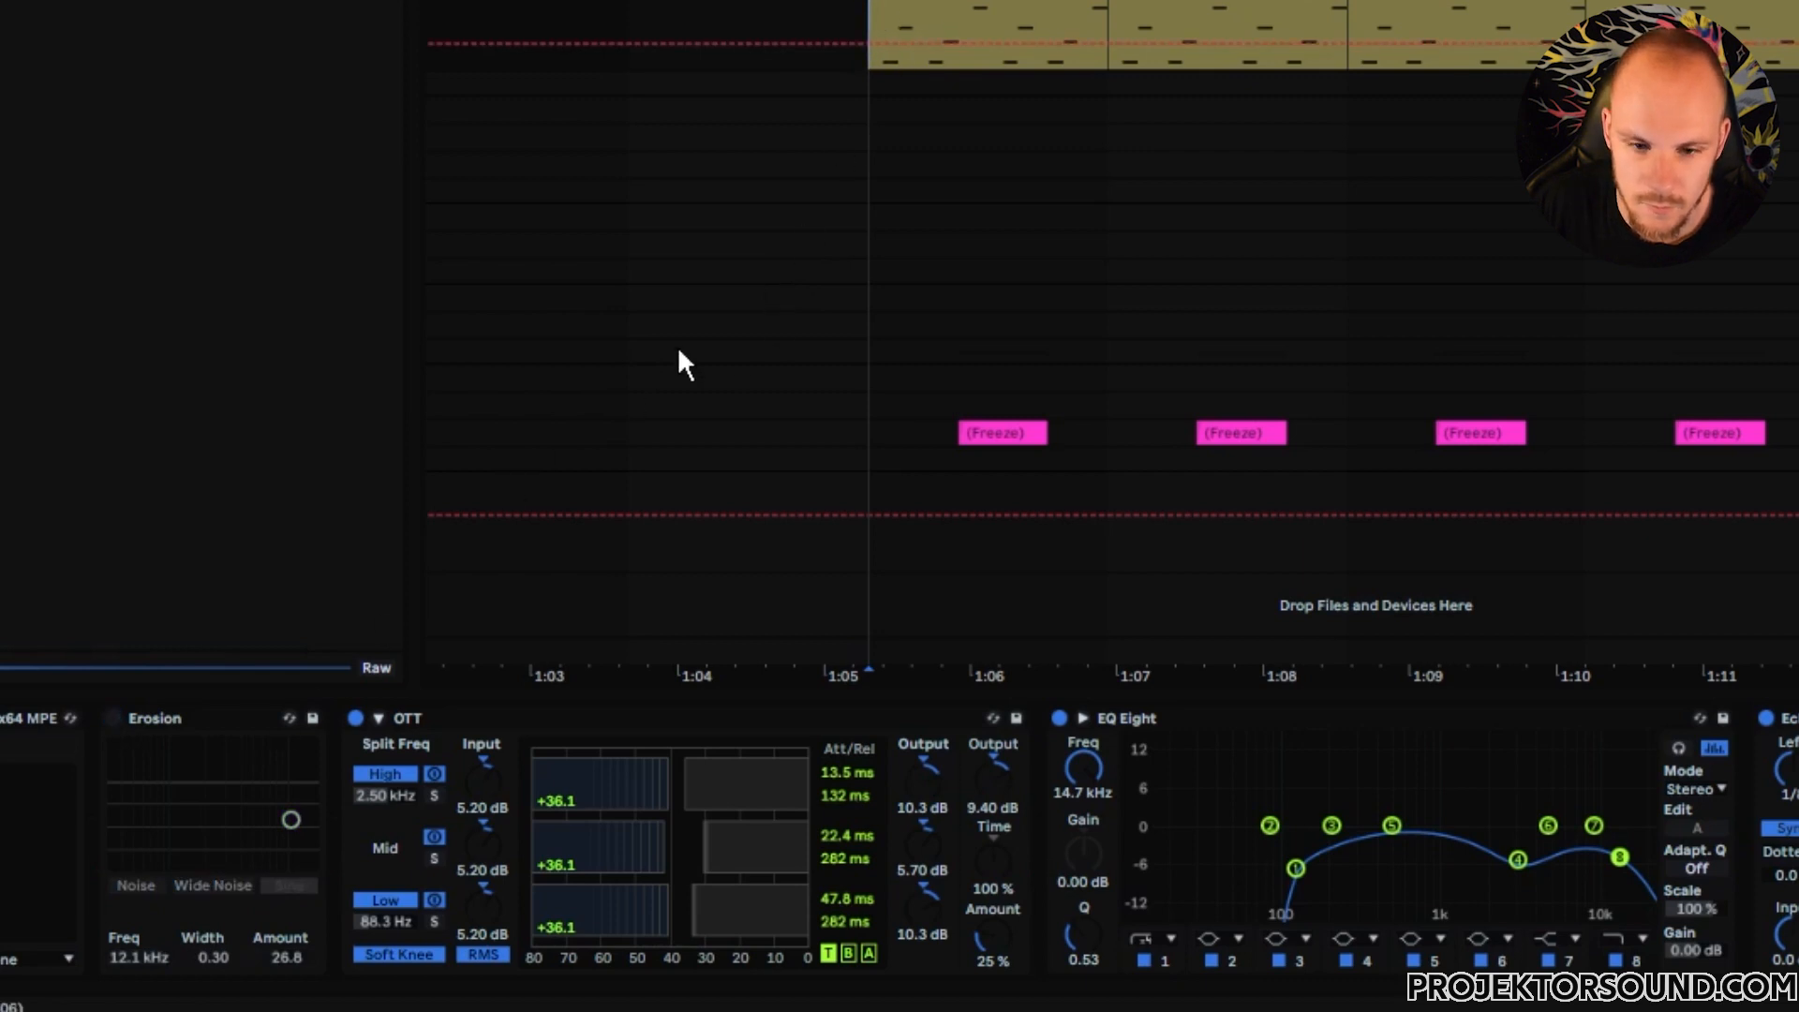
key(space)
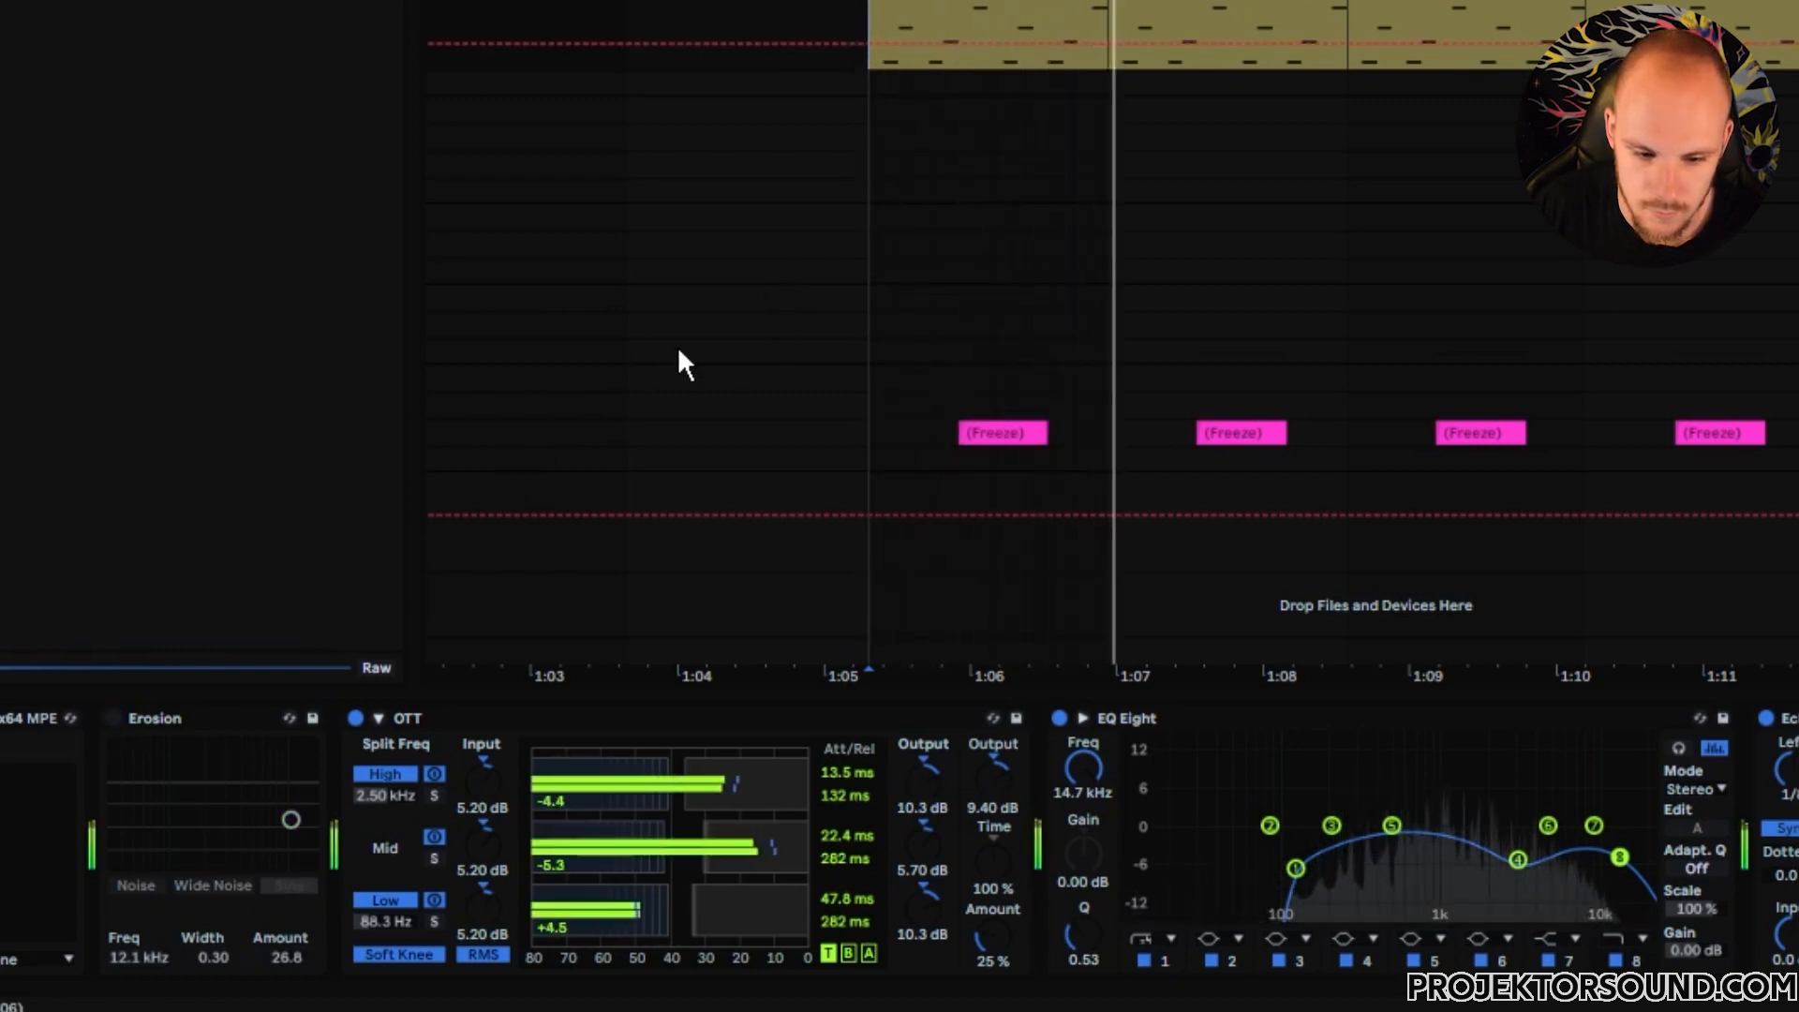
click(113, 718)
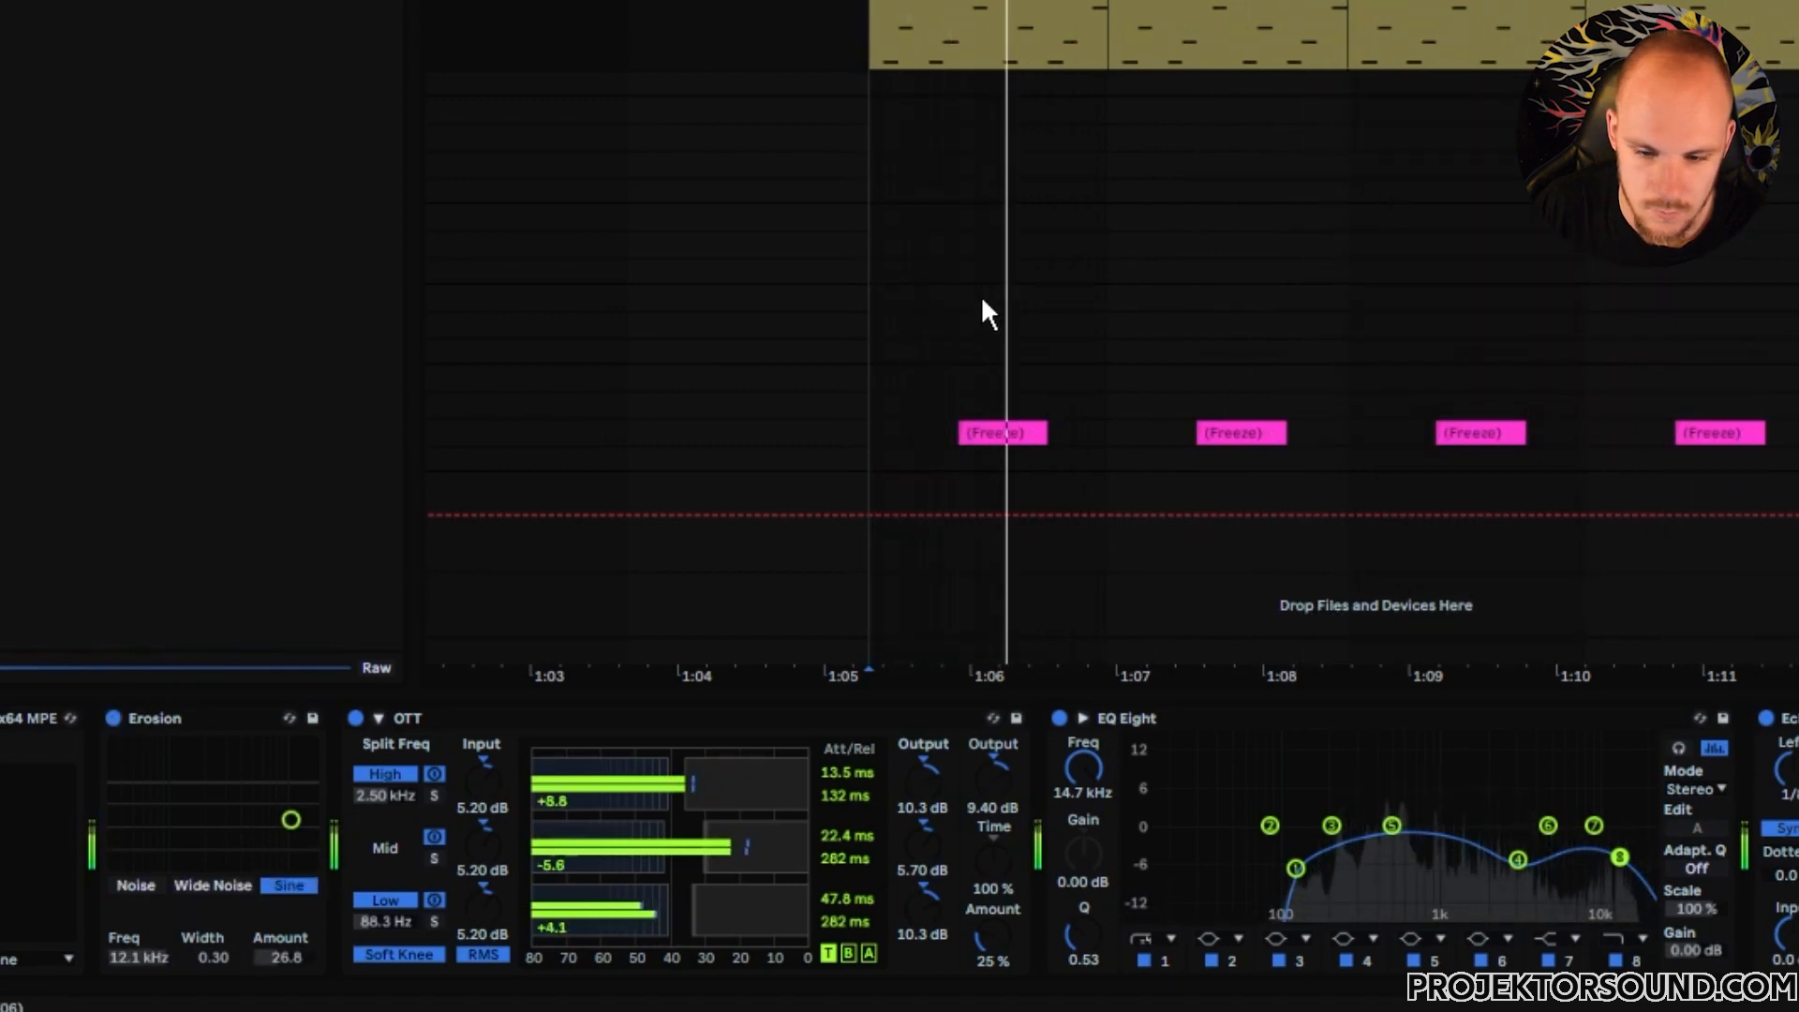
key(space)
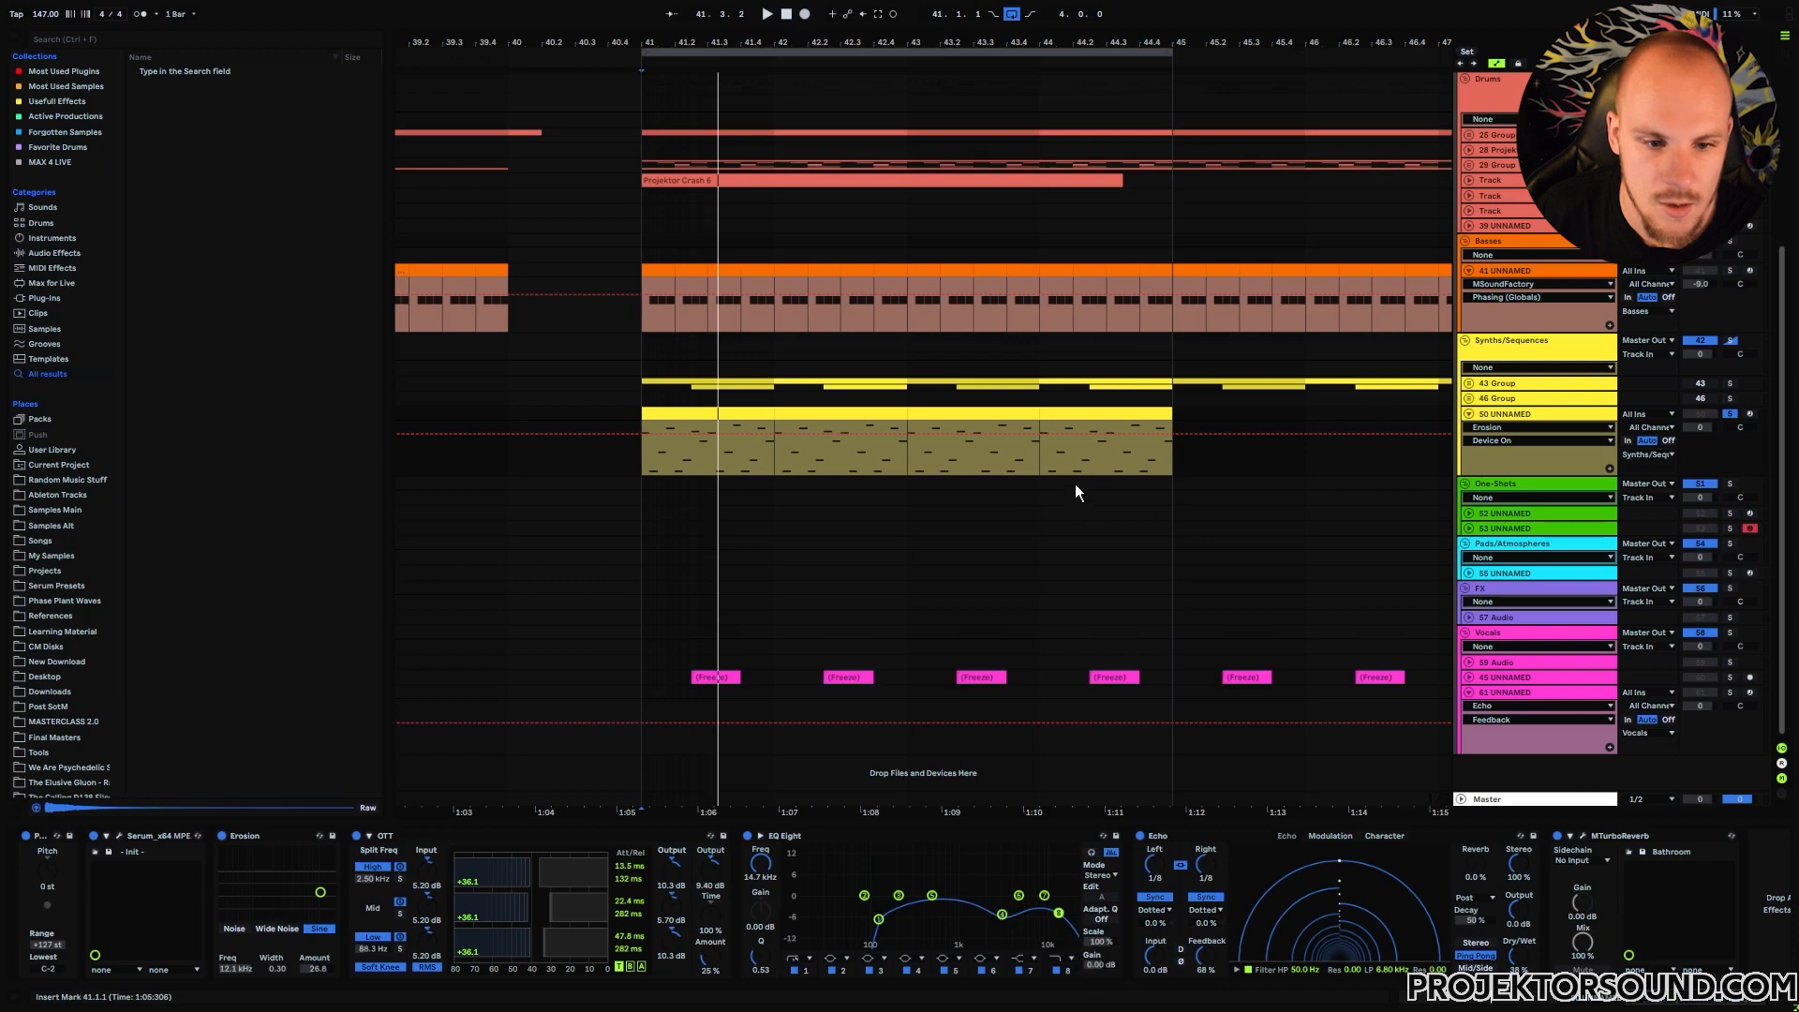
- Duplicate the four-bar synth sequence three times to fill bars 41 to 57
click(716, 414)
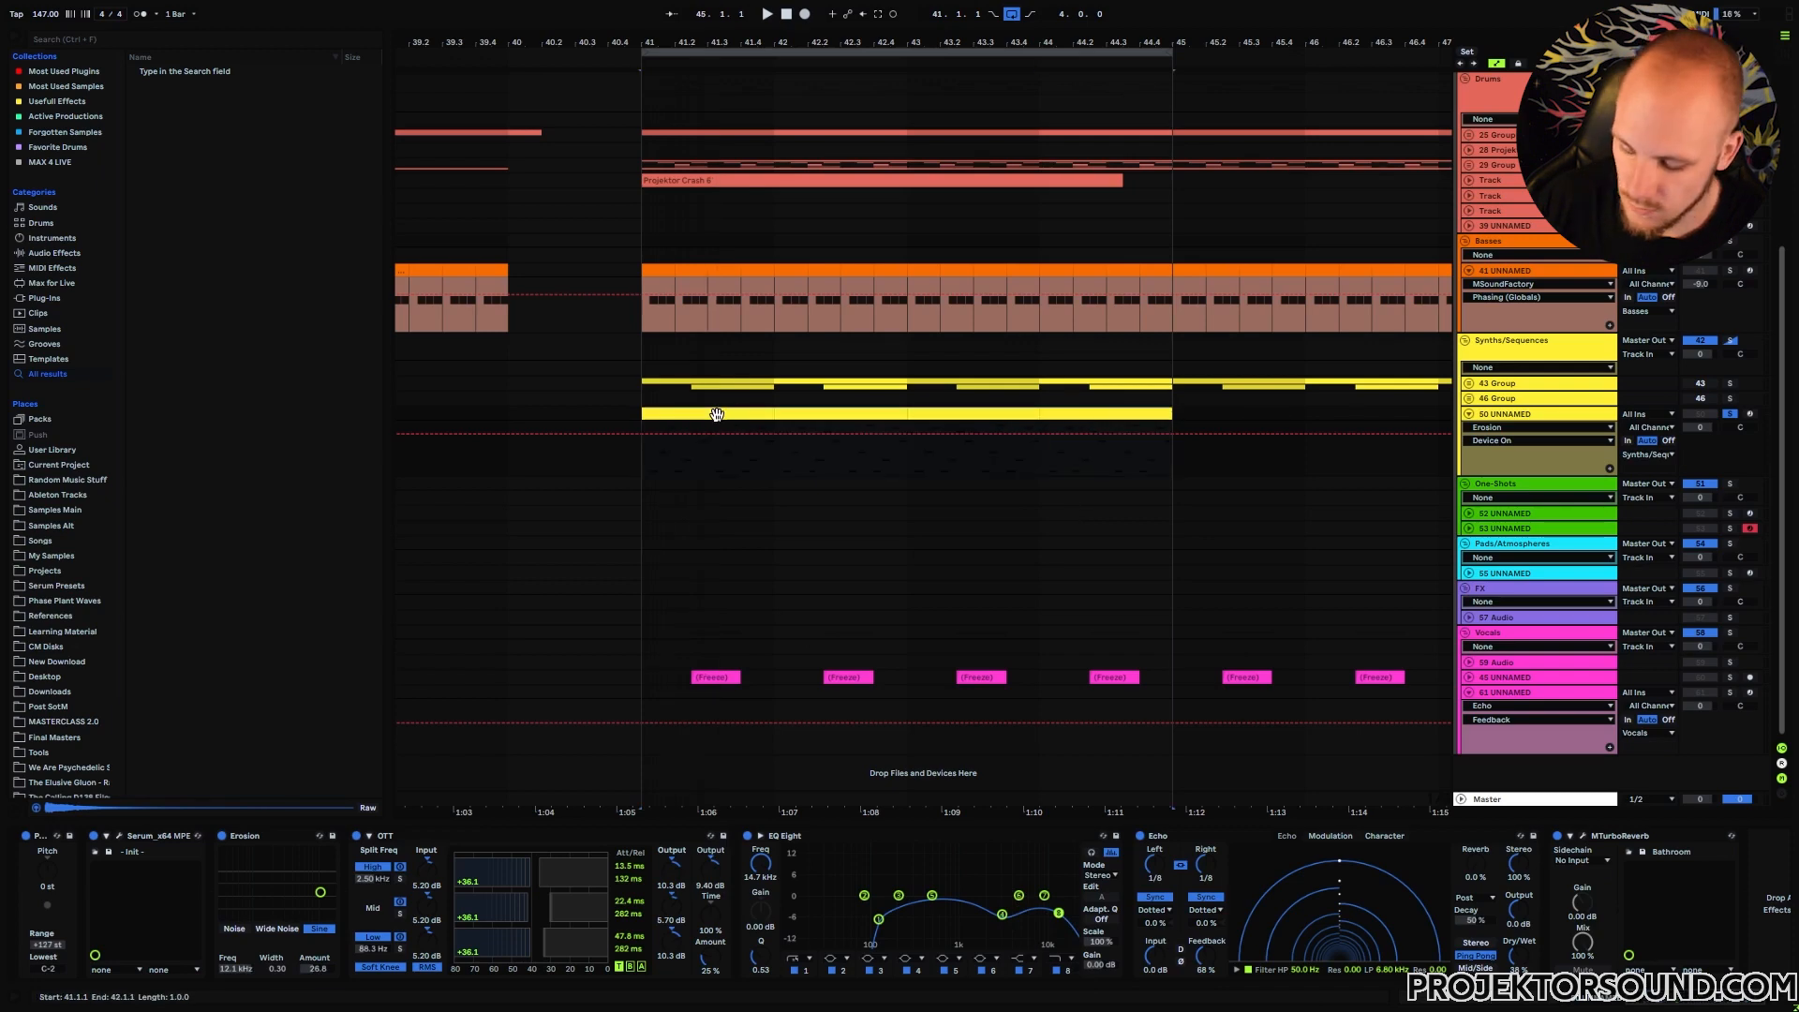
key(ctrl+d)
key(ctrl+d)
key(ctrl+d)
- Extend the loop to 32 bars from bar 41 and duplicate the 16-bar synth sequence into bars 57 to 73
drag(843, 43, 891, 4)
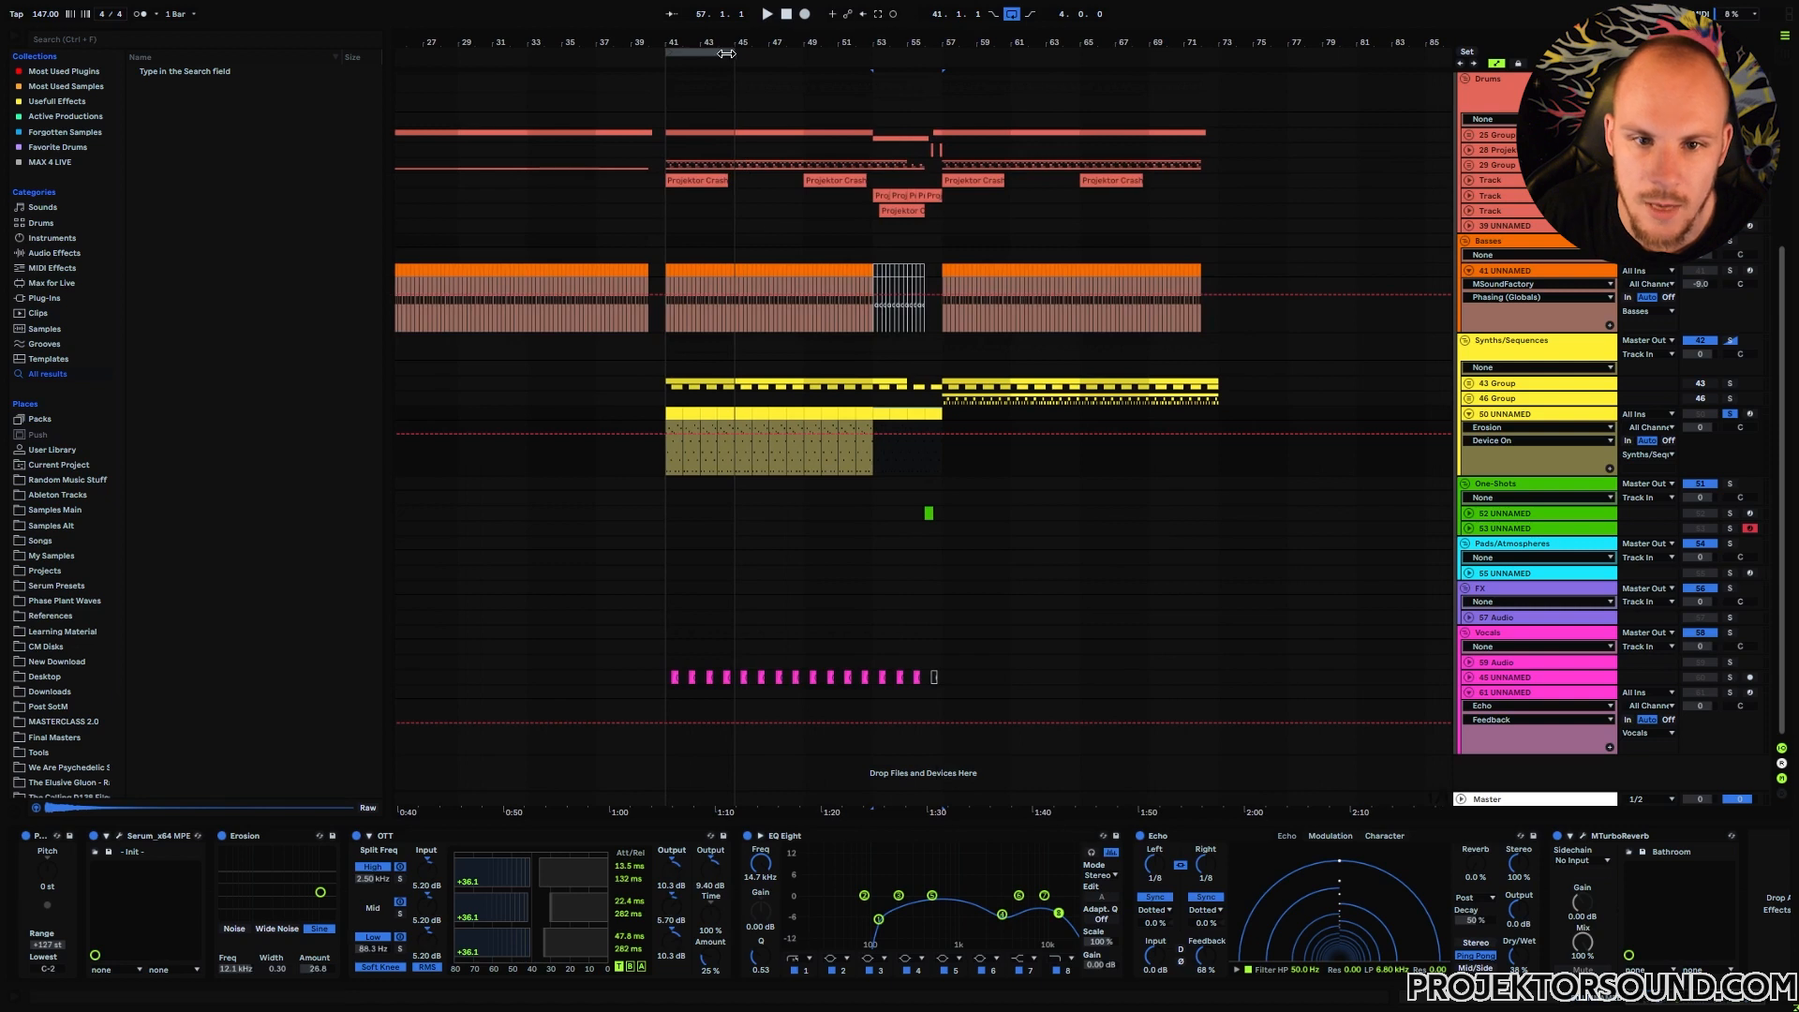
drag(726, 54, 1115, 54)
click(959, 428)
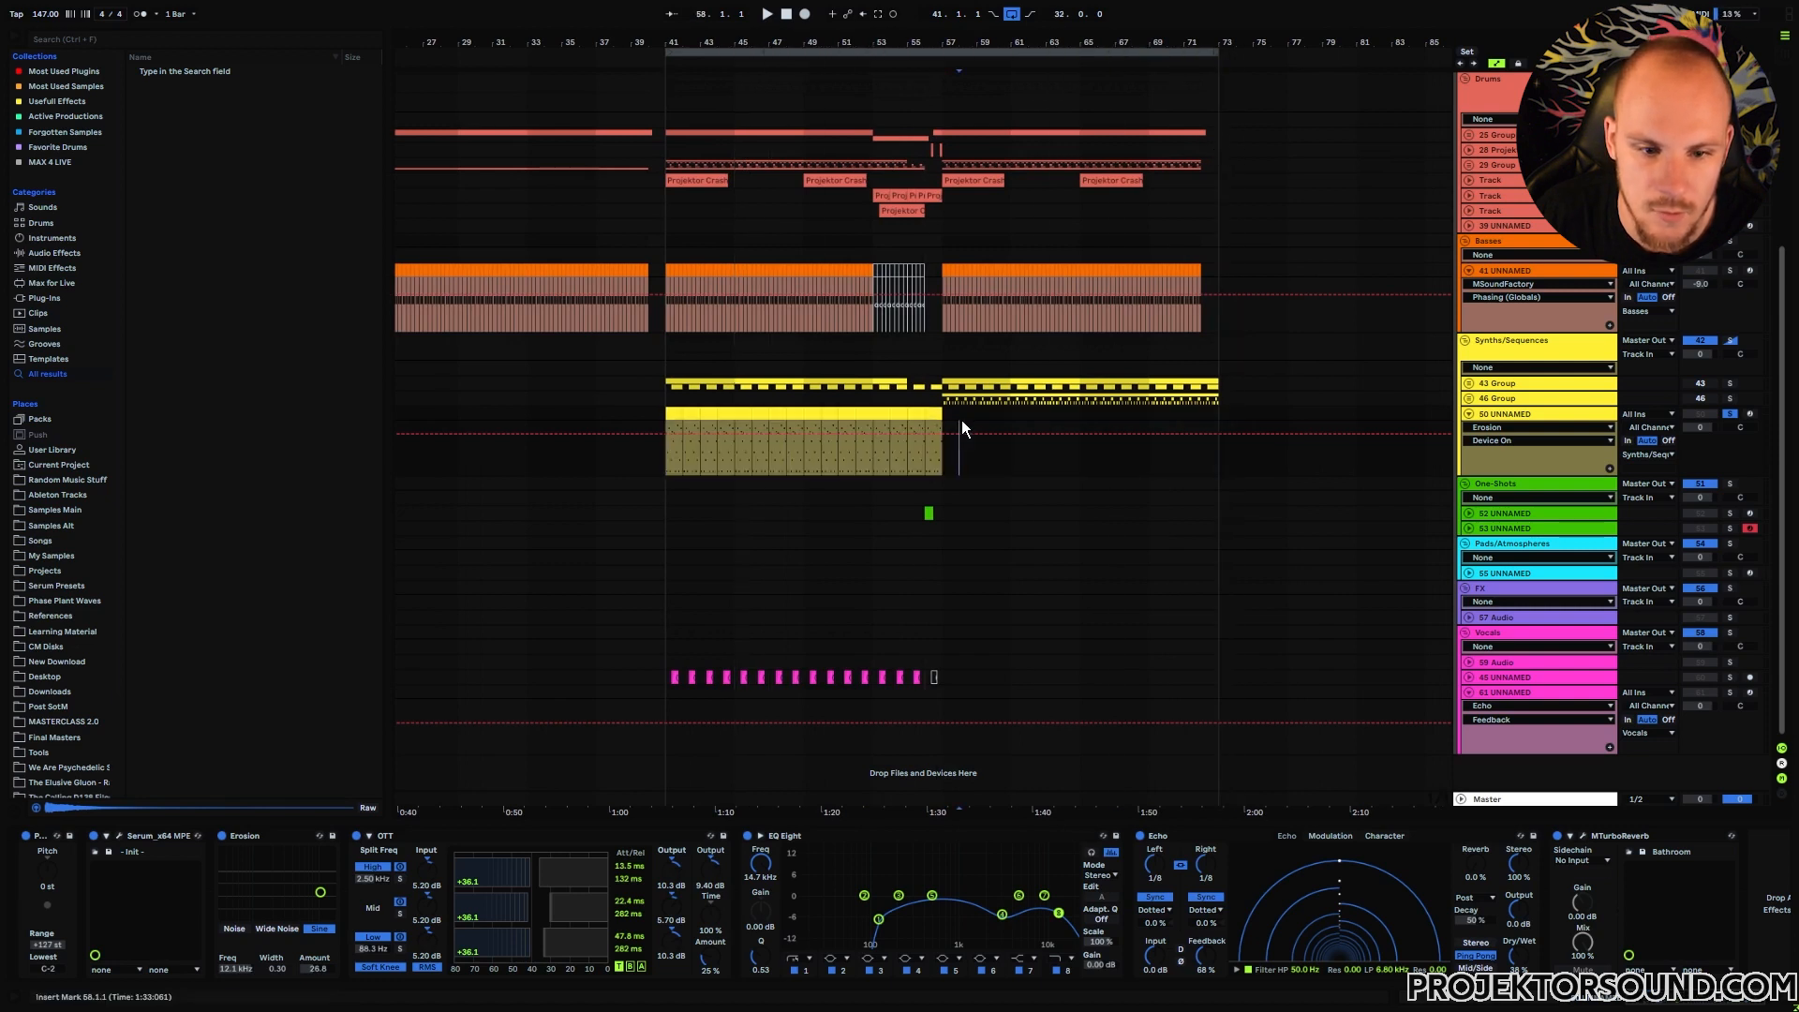
shift+click(677, 413)
key(ctrl+d)
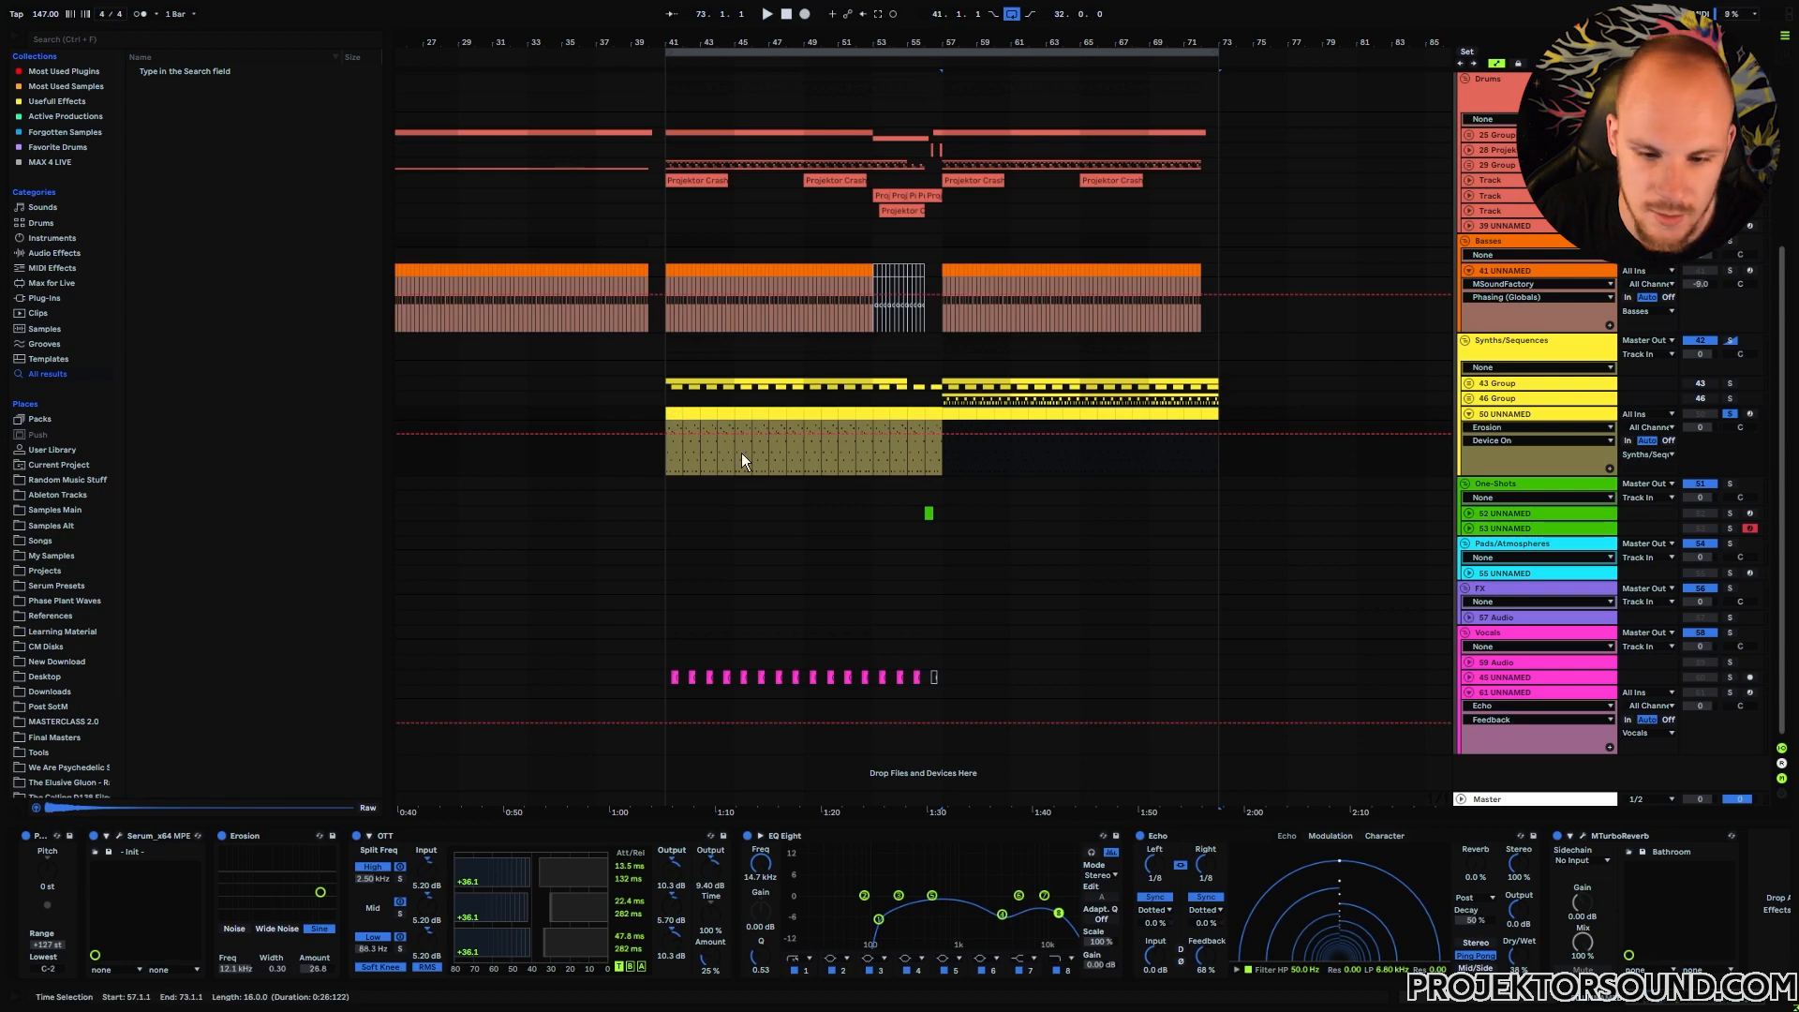
- Remove the synth sequence between bars 56 and 57 to leave a one-bar break
click(911, 192)
drag(922, 43, 847, 296)
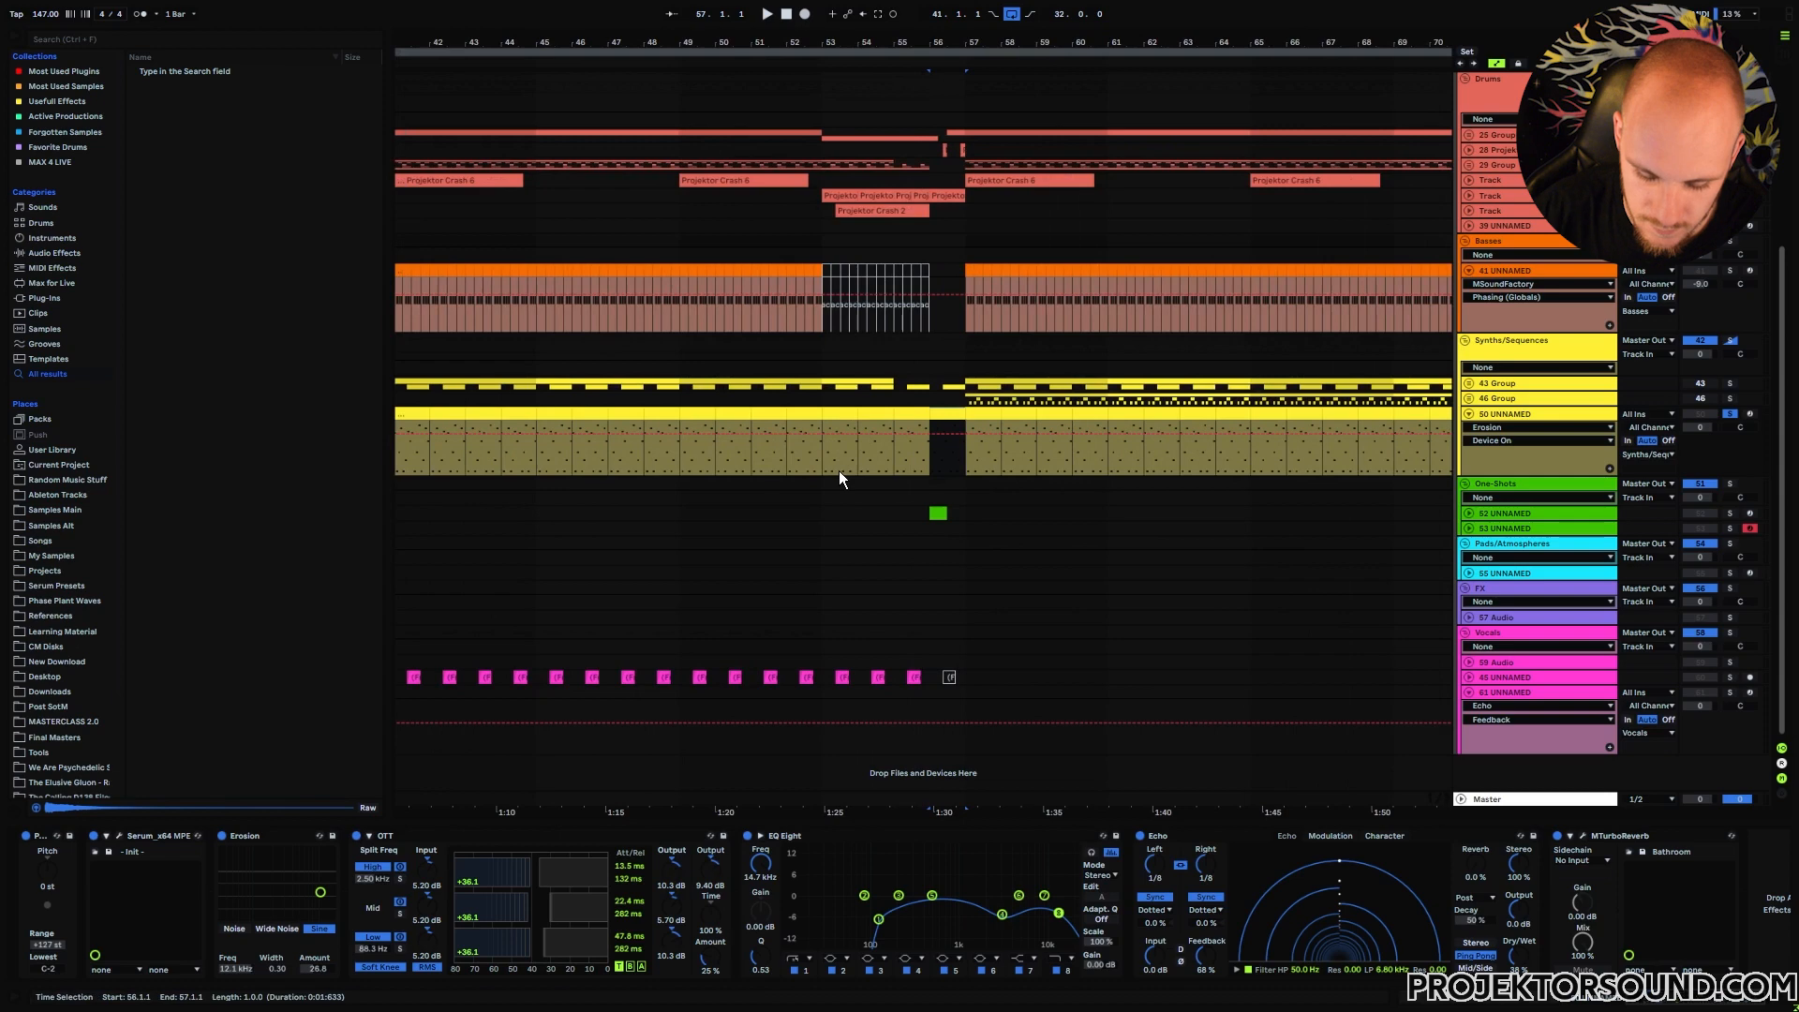
key(minus)
- Play the arrangement from bar 41 and lower the synth sequence track's volume to -6.7 dB
click(765, 486)
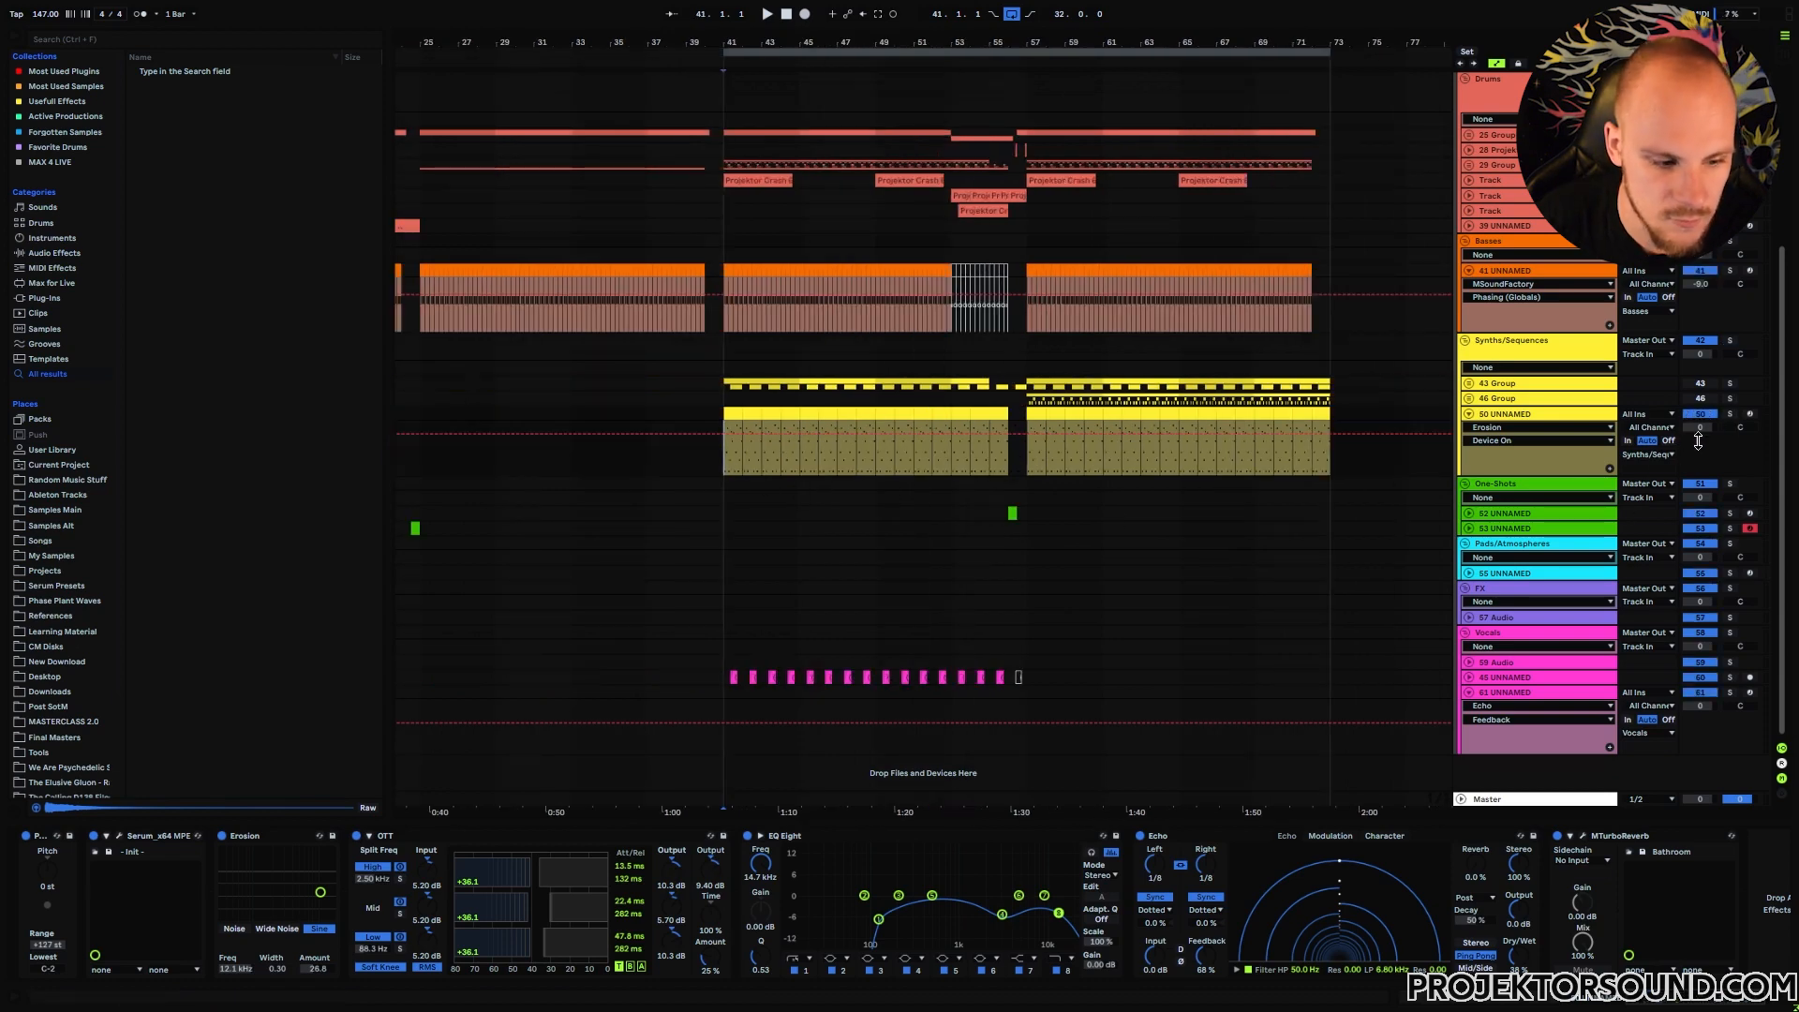
key(space)
drag(1701, 427, 1701, 479)
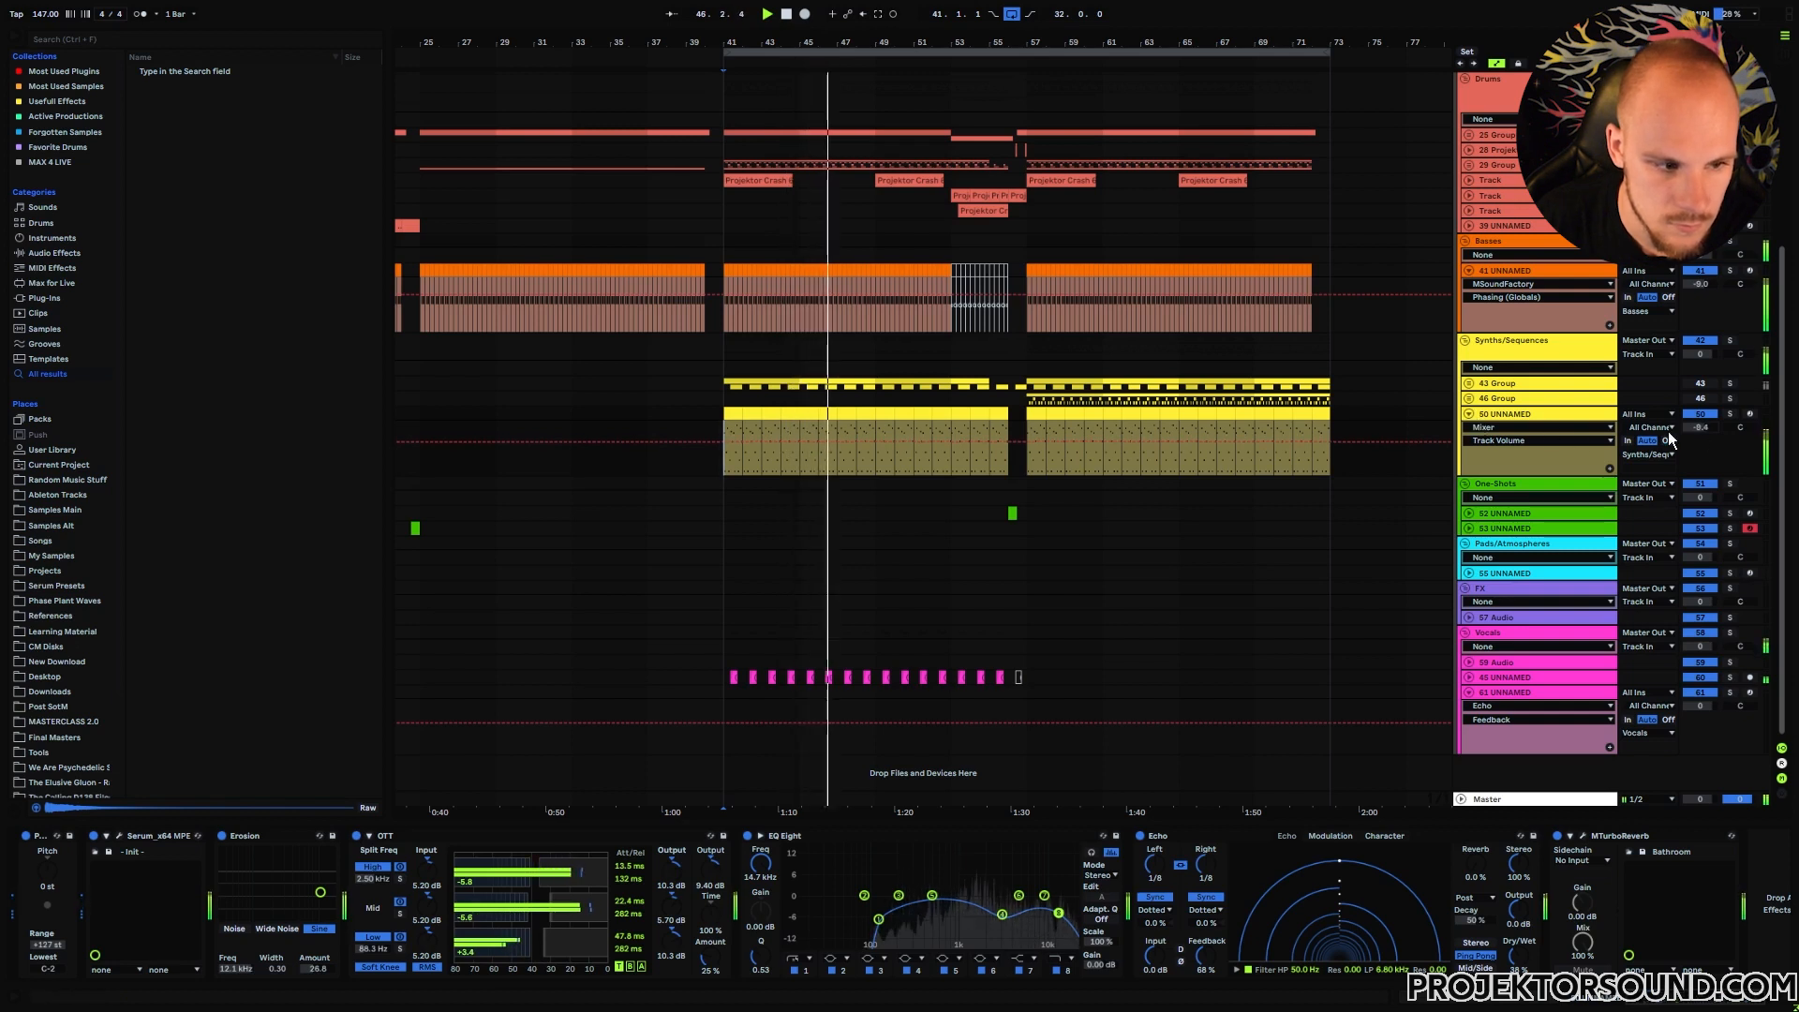
drag(1700, 427, 1700, 424)
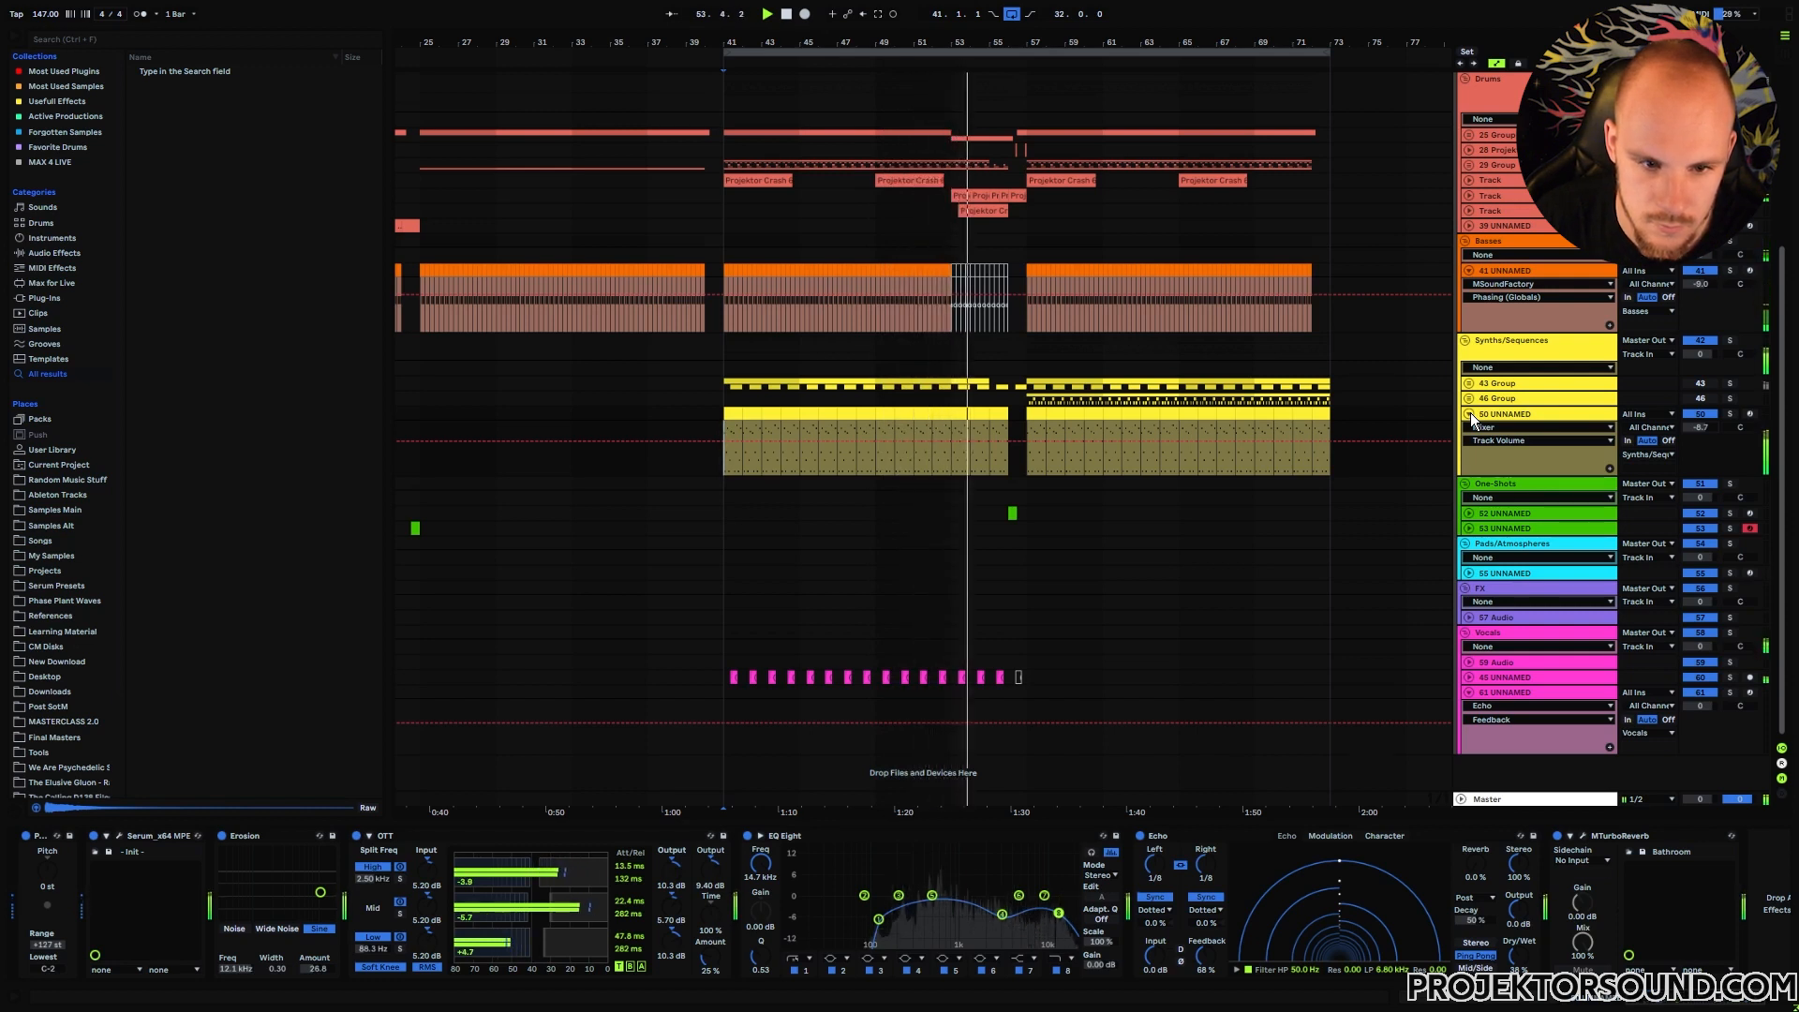
drag(1019, 39, 972, 379)
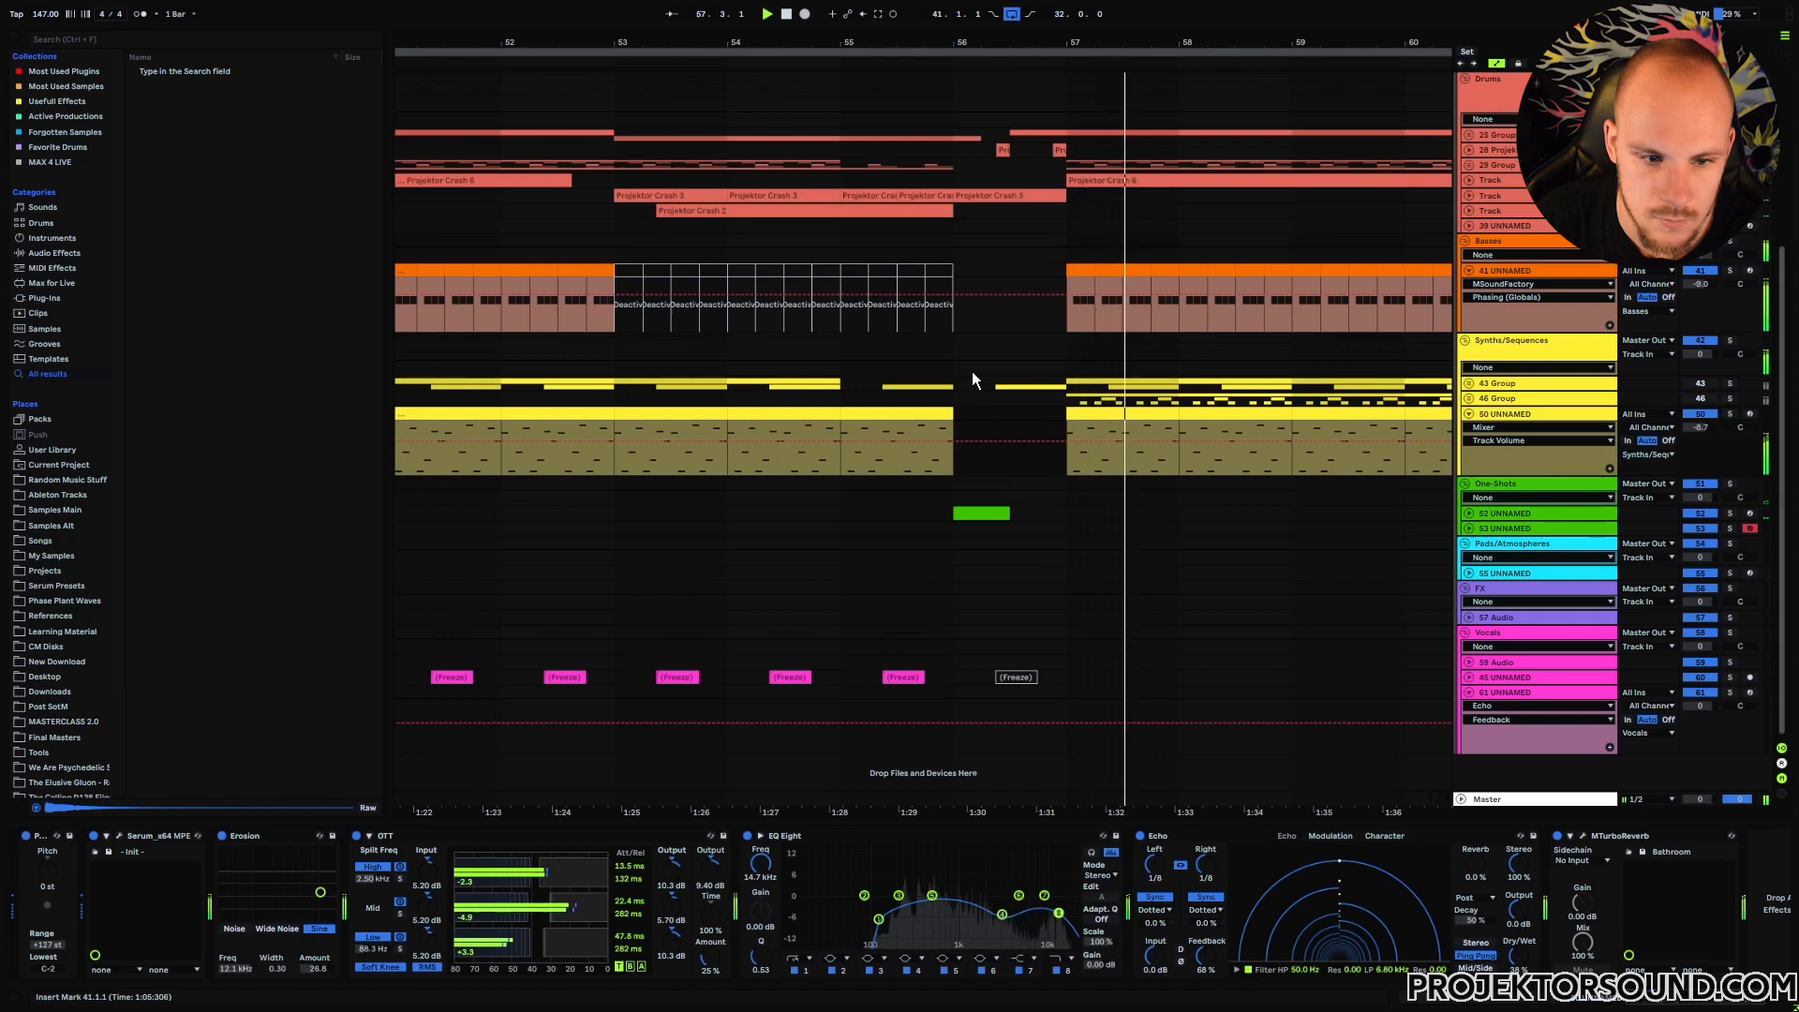
drag(1093, 43, 957, 10)
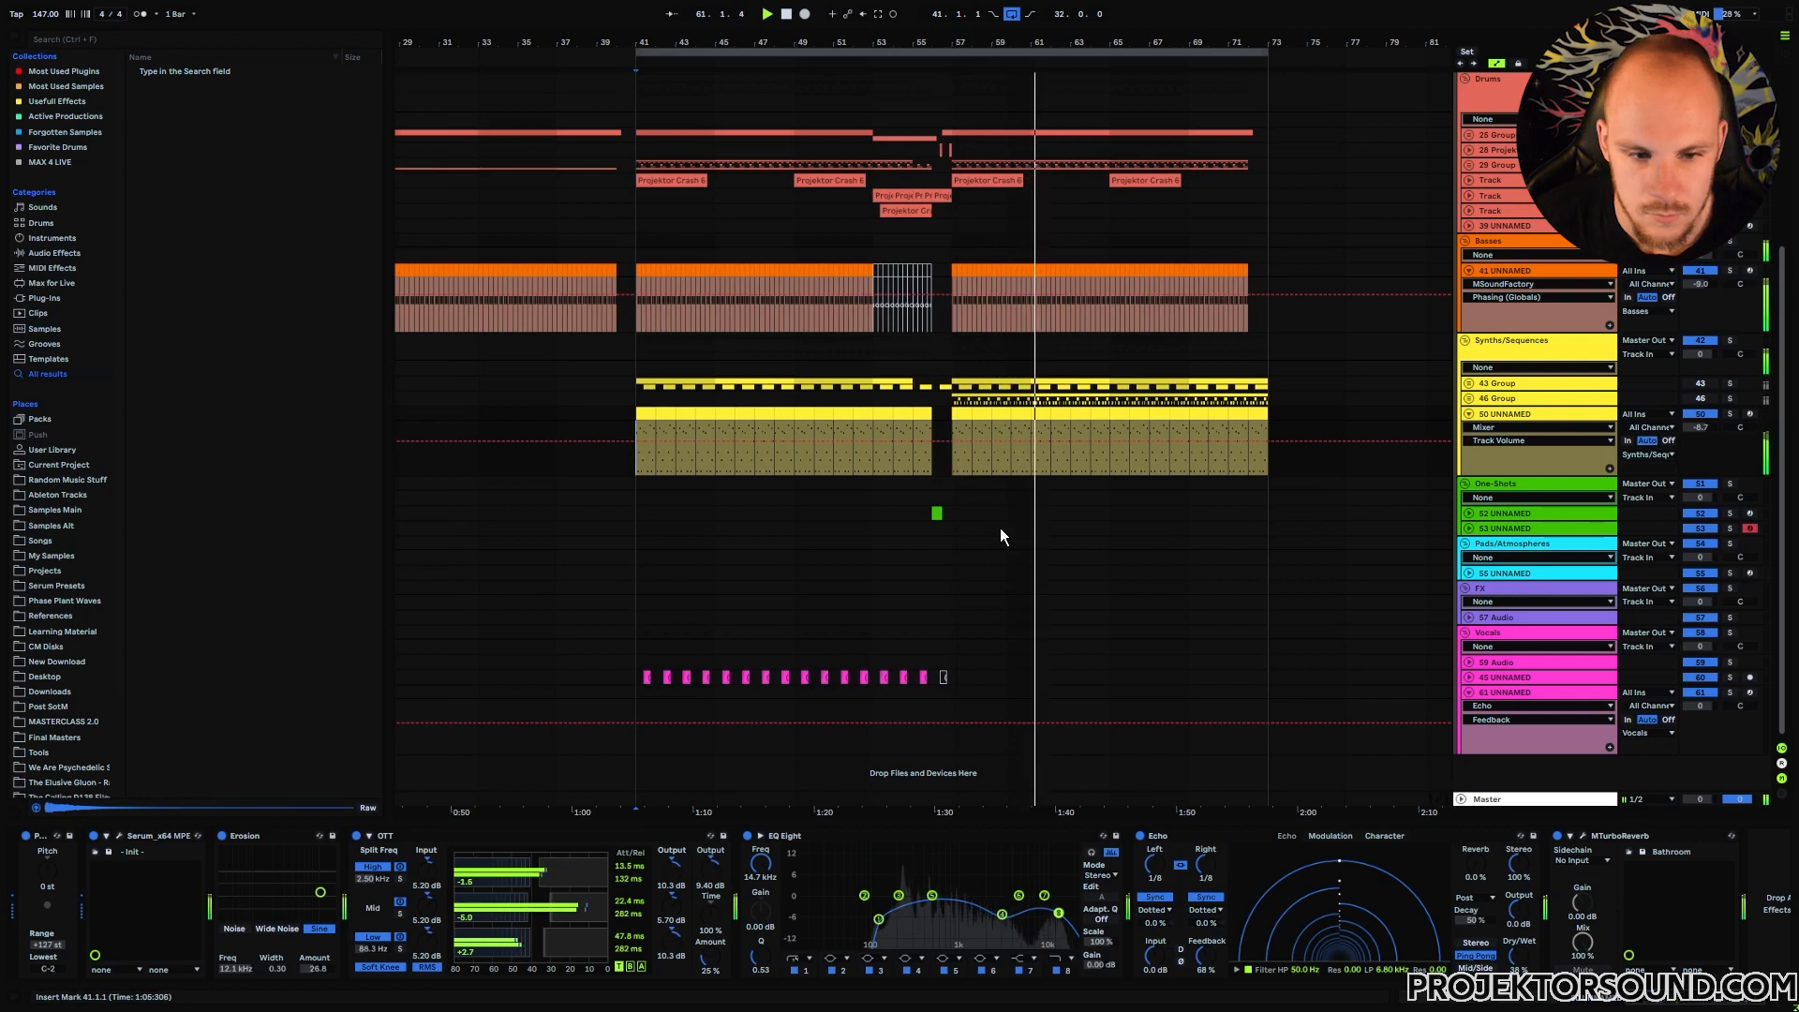
key(space)
- Automate EQ Eight's low-cut frequency to curve up from bar 49 to 6.61 kHz at bar 56 and return by bar 57
click(879, 459)
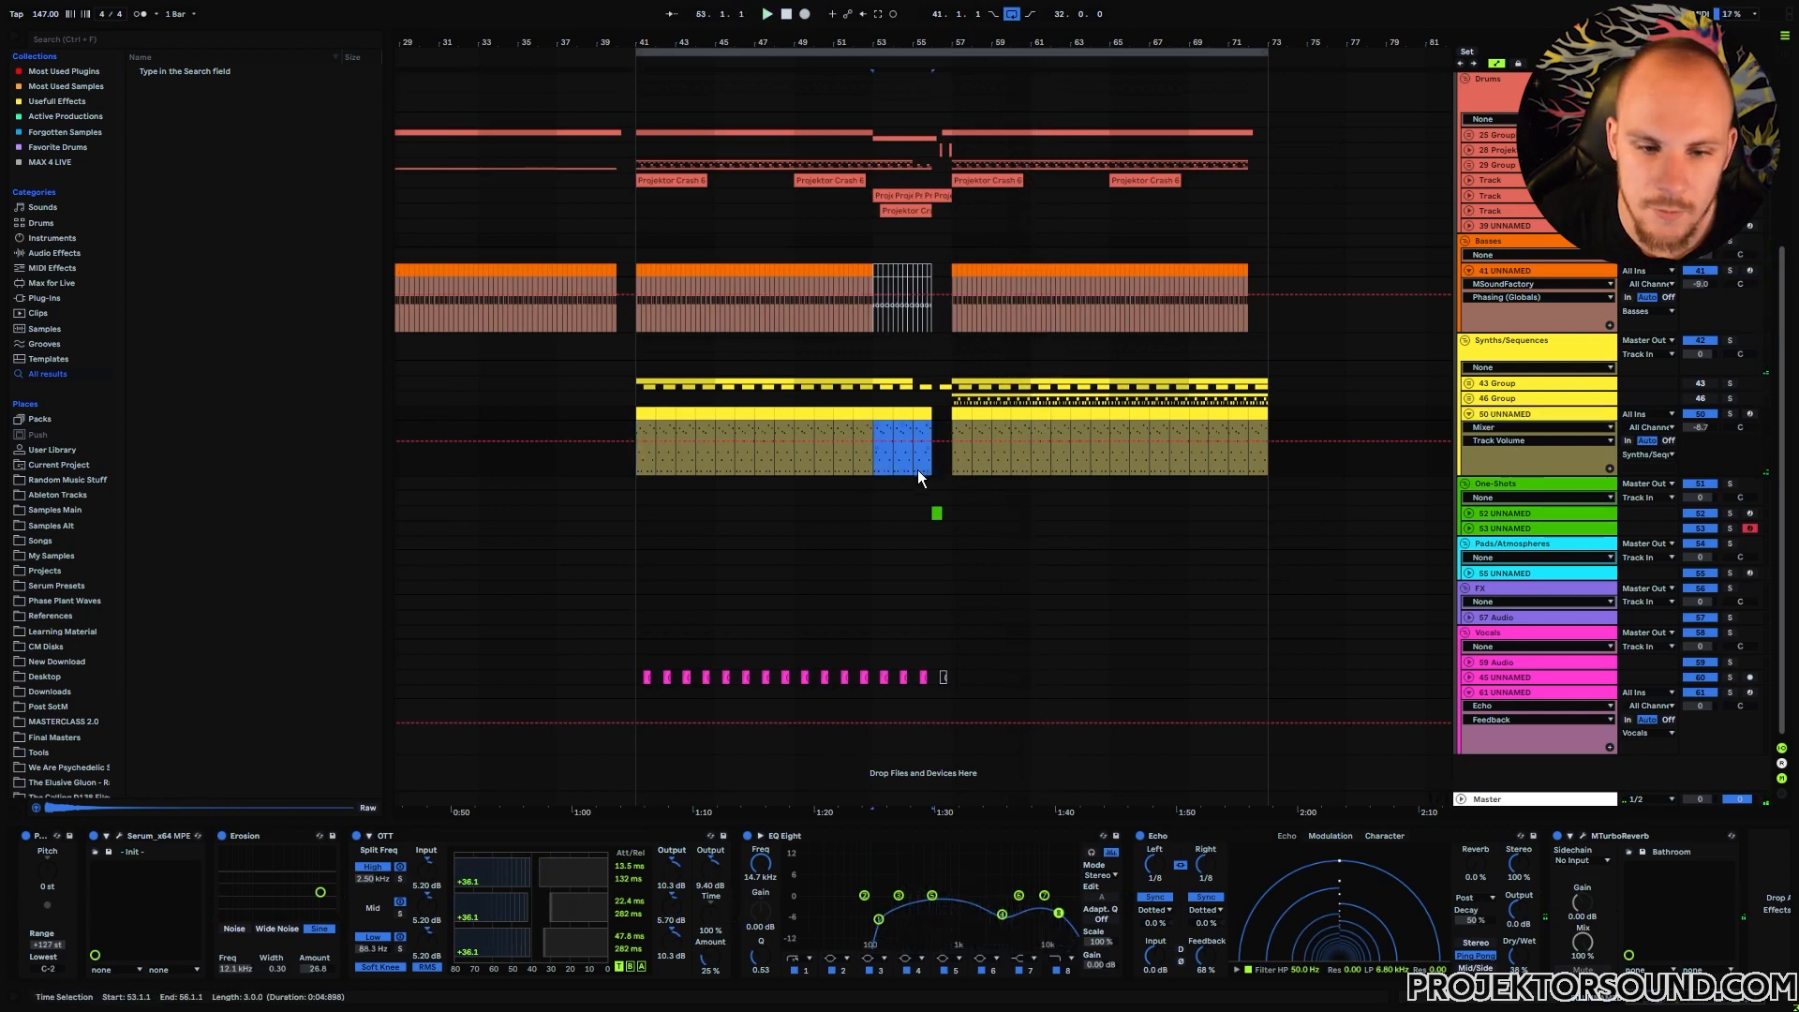
key(Delete)
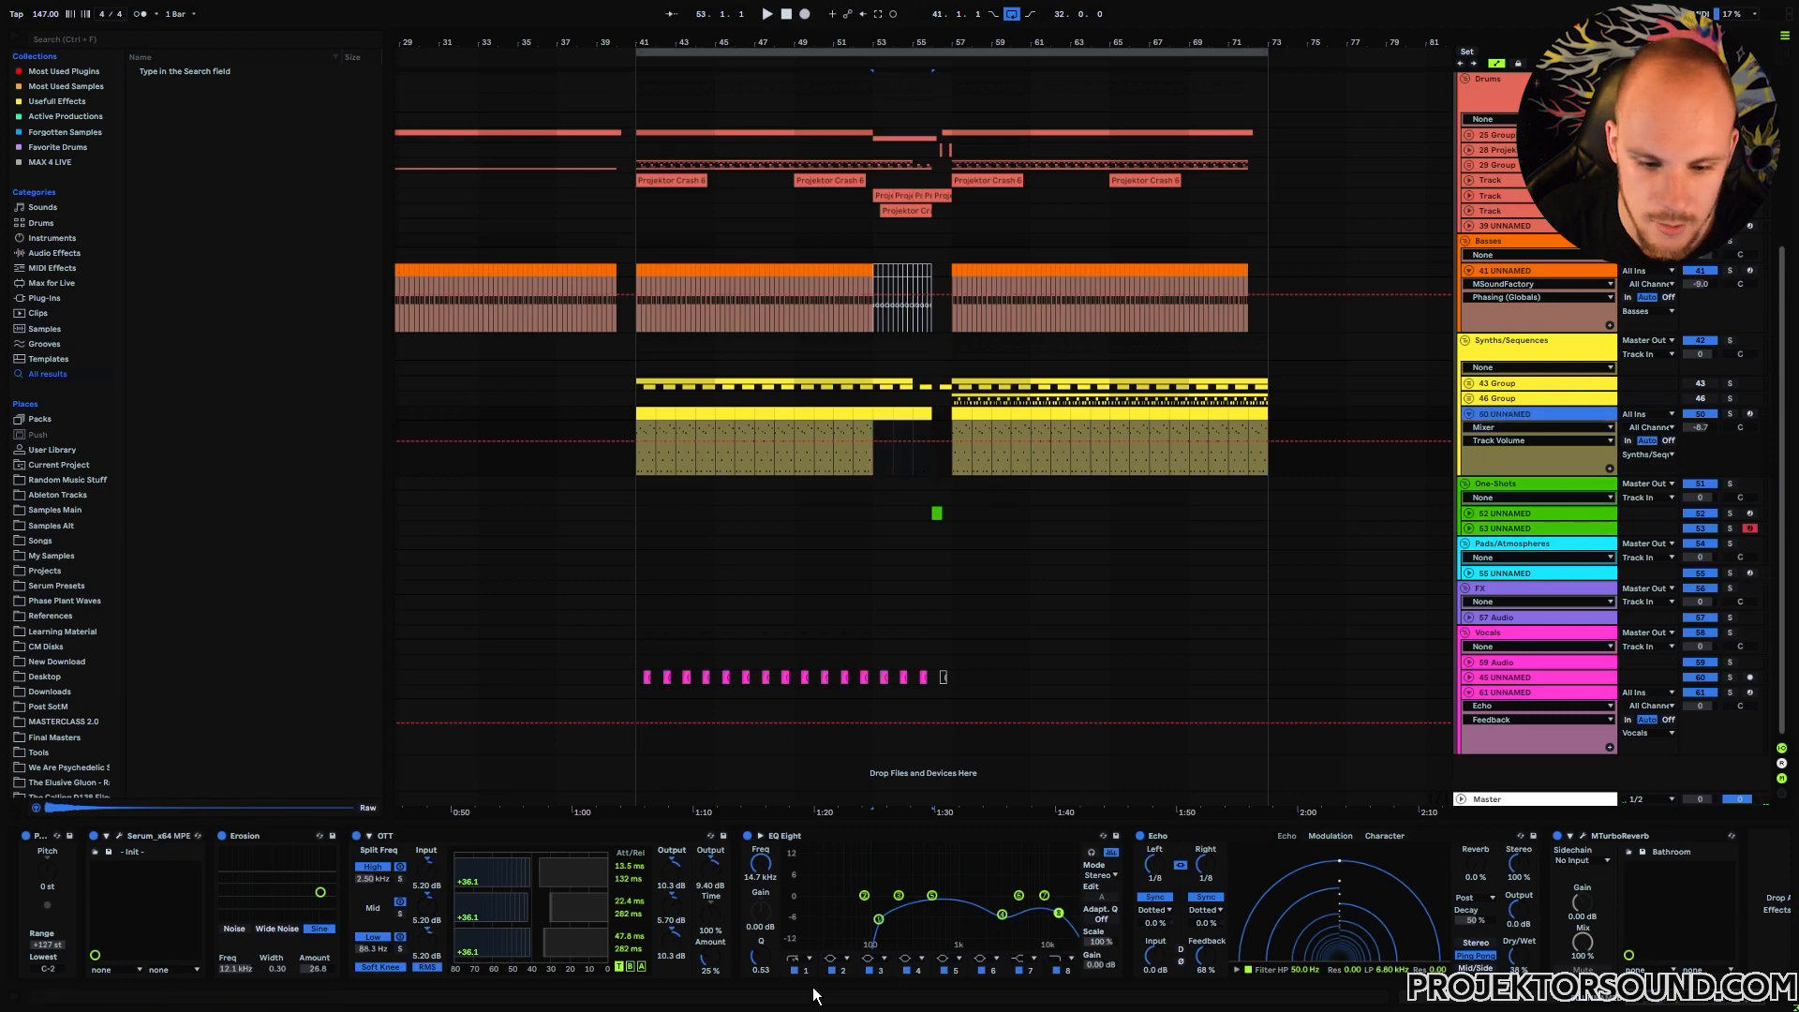
click(793, 457)
click(951, 457)
drag(932, 457, 933, 454)
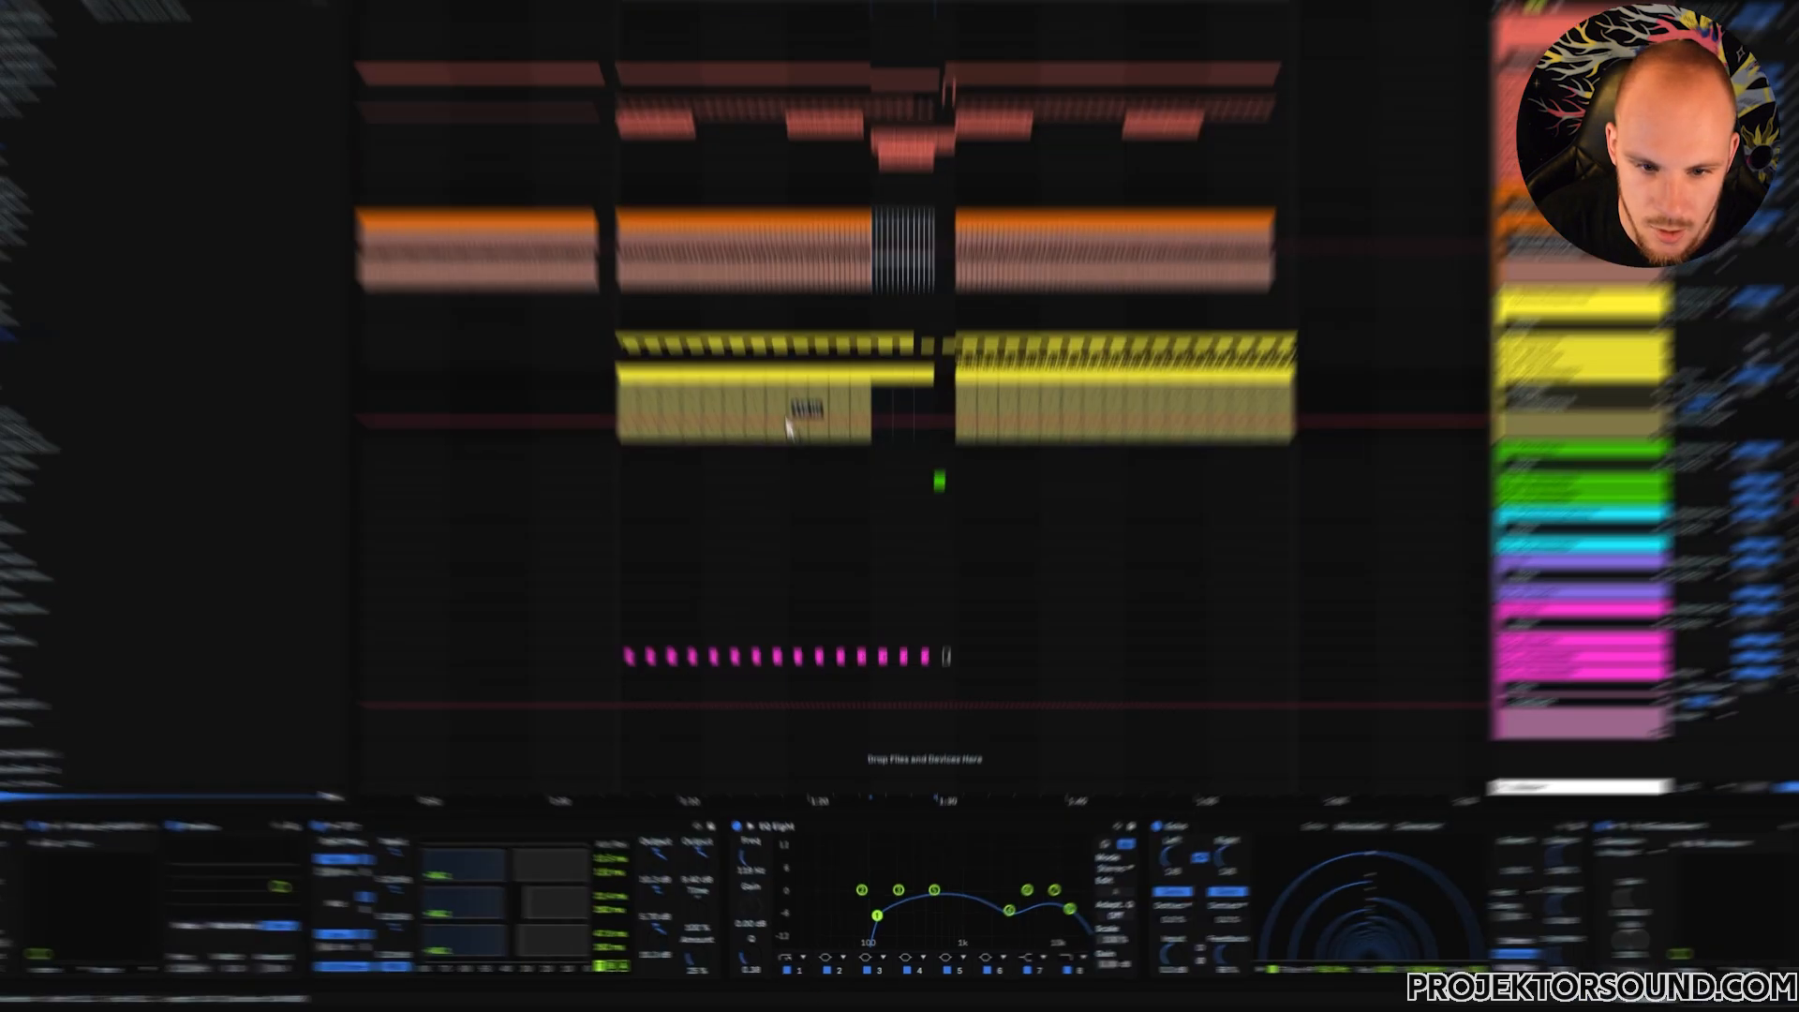
drag(947, 194, 946, 171)
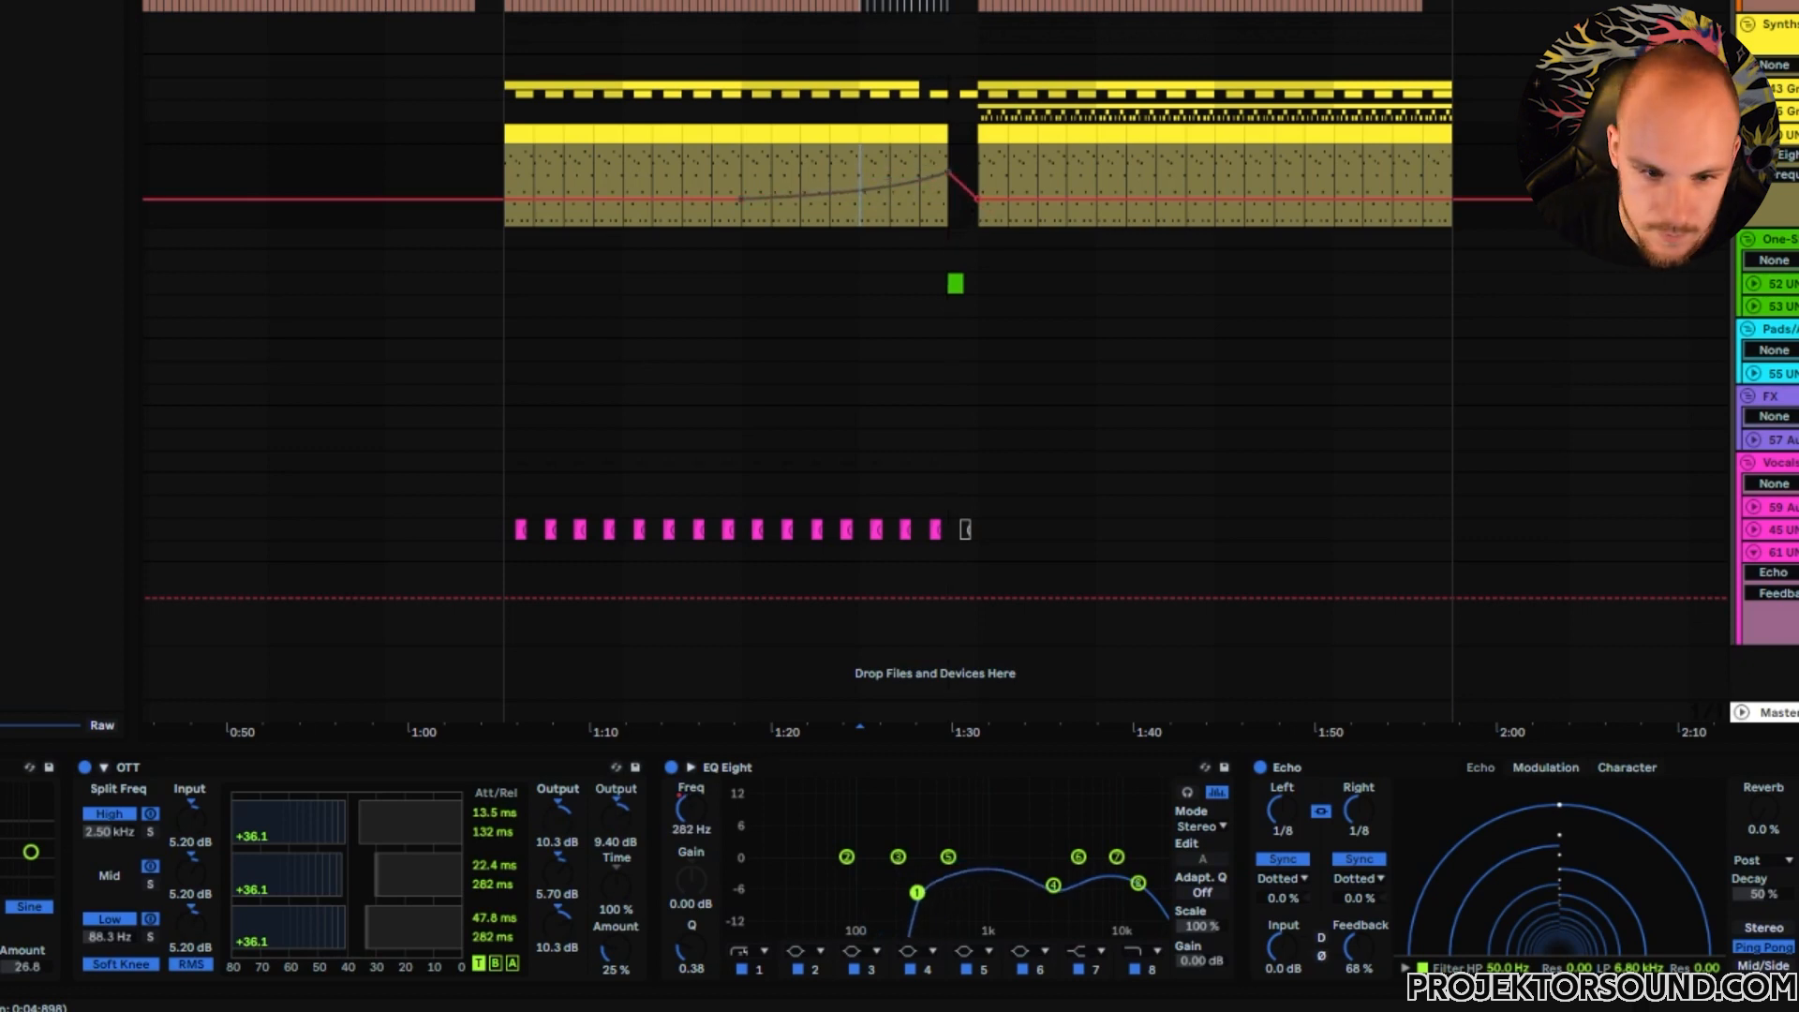
drag(946, 172, 946, 160)
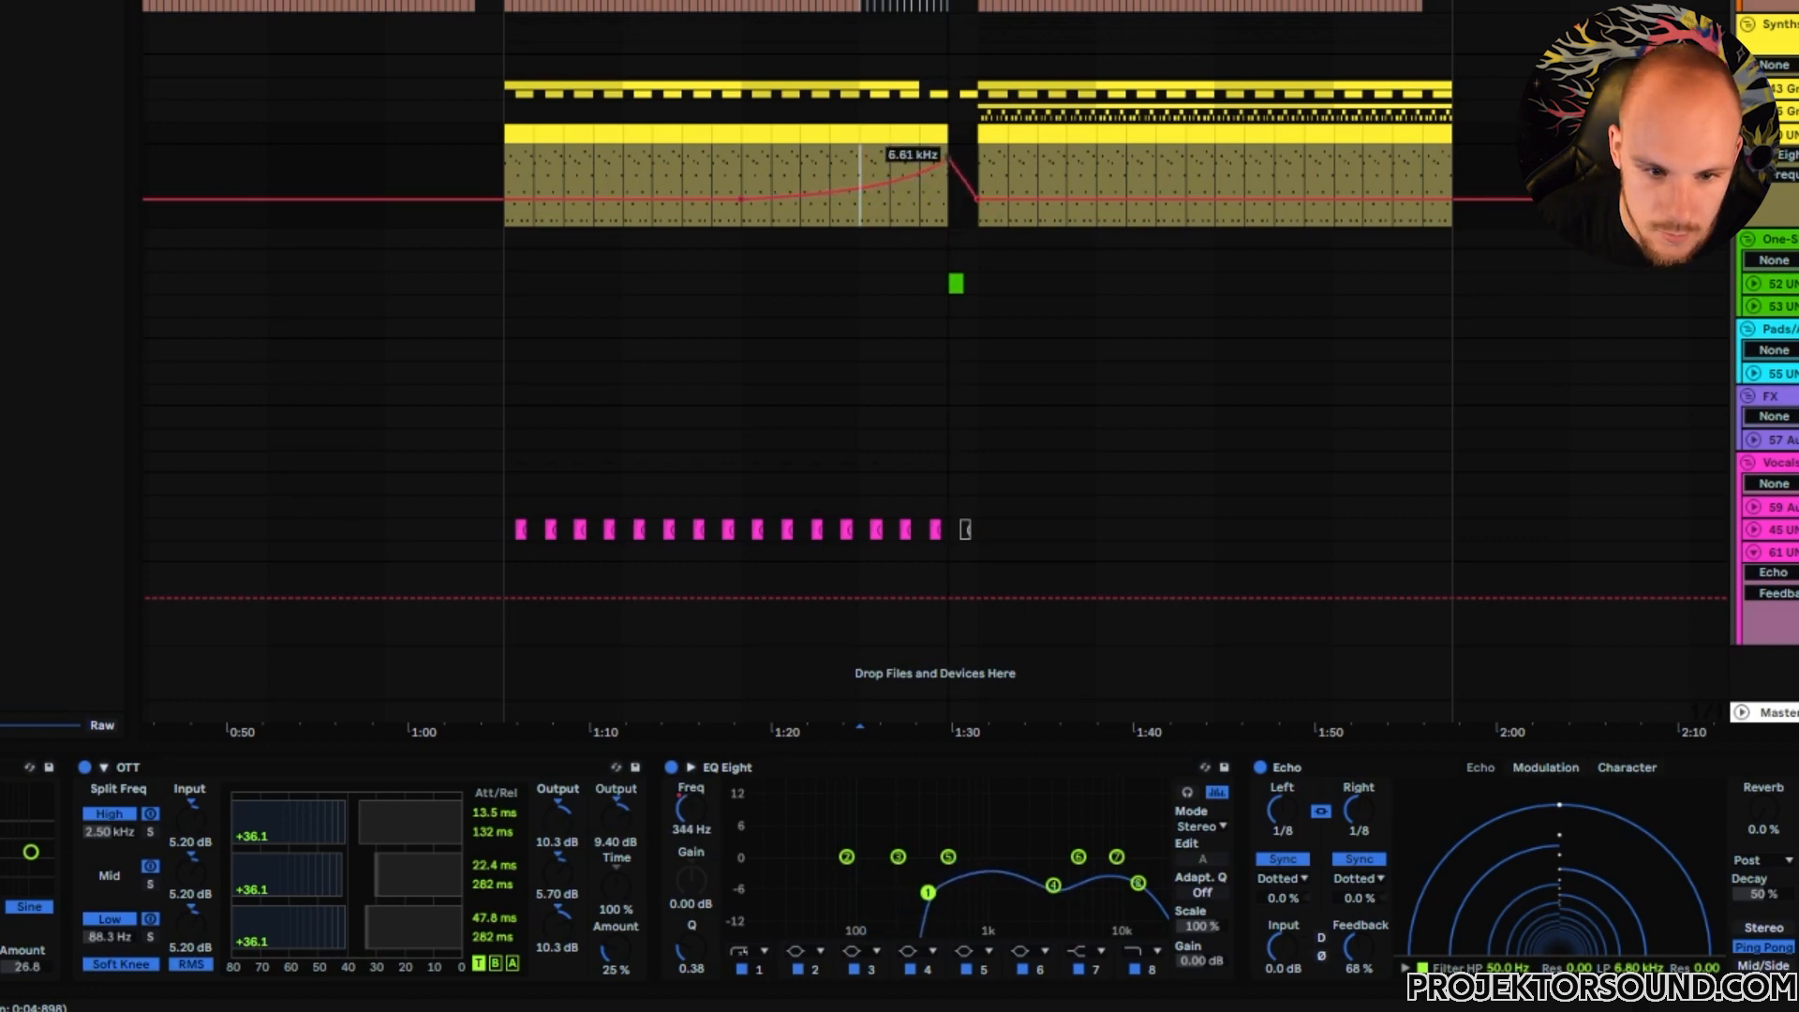
- Automate the EQ Eight low cut's Q to curve up from bar 49 to a peak at bar 56 and return by bar 57
click(701, 951)
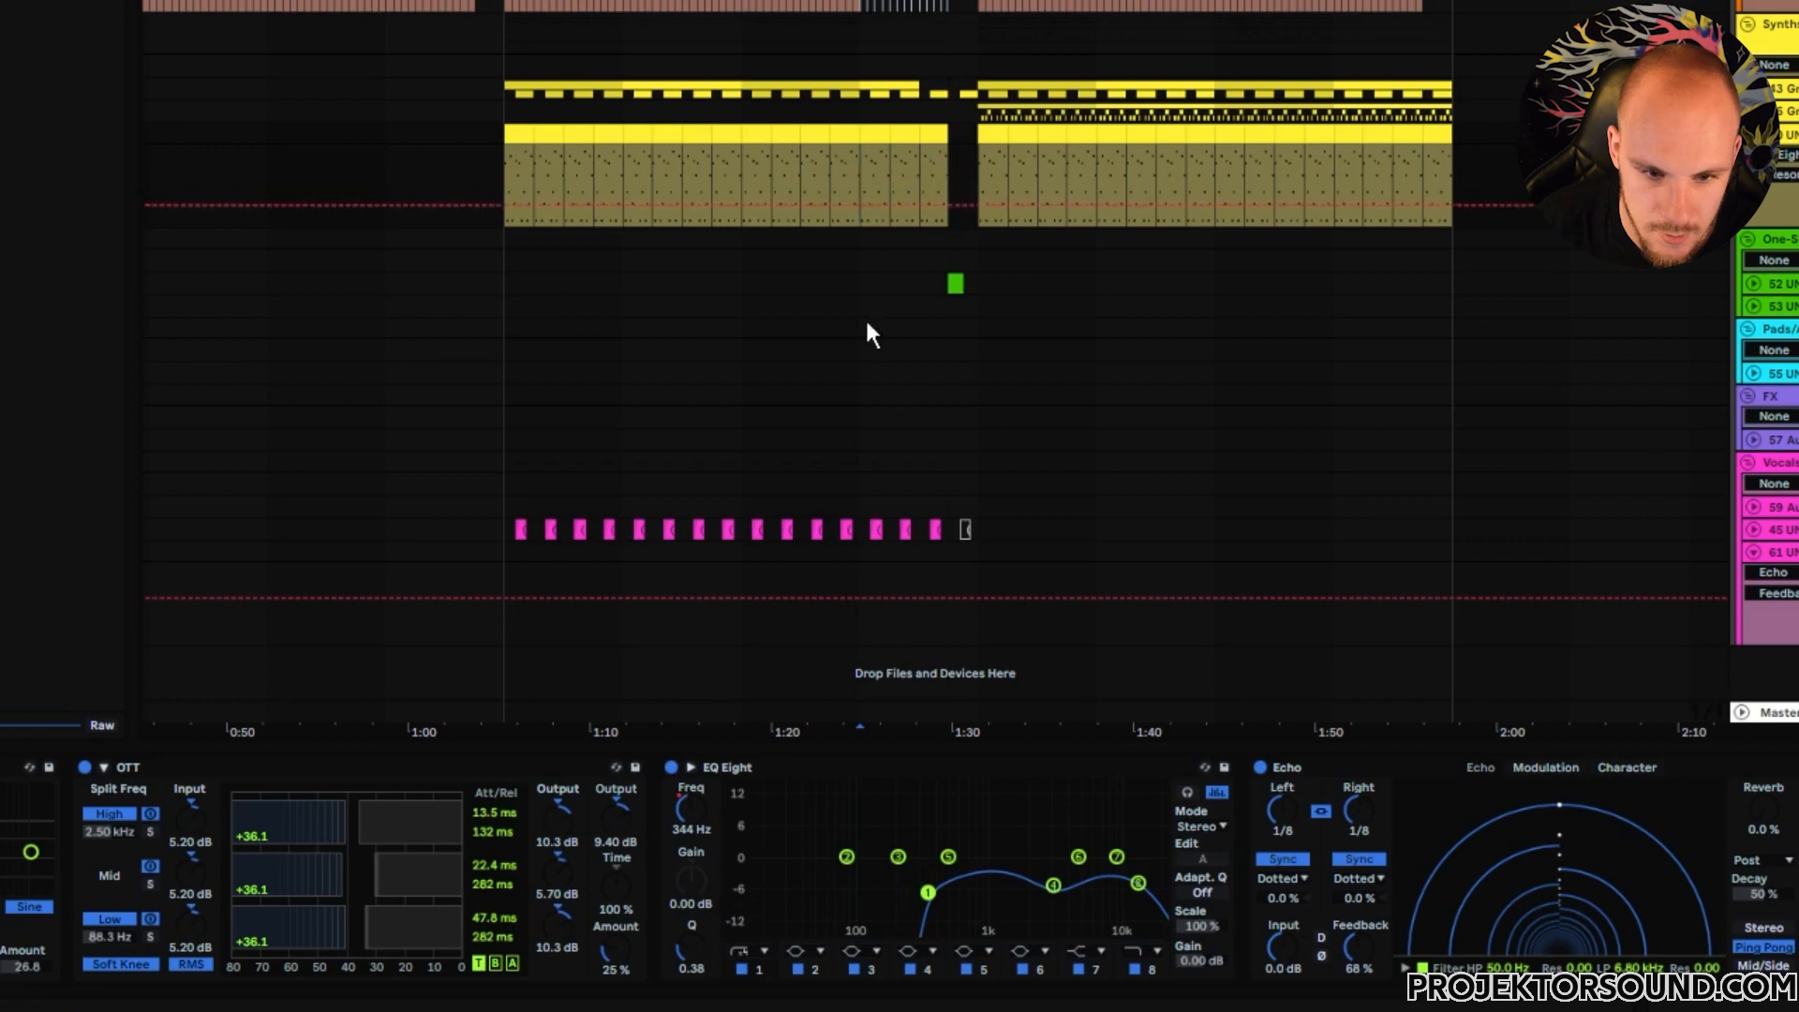
click(744, 206)
click(980, 204)
drag(949, 204, 949, 174)
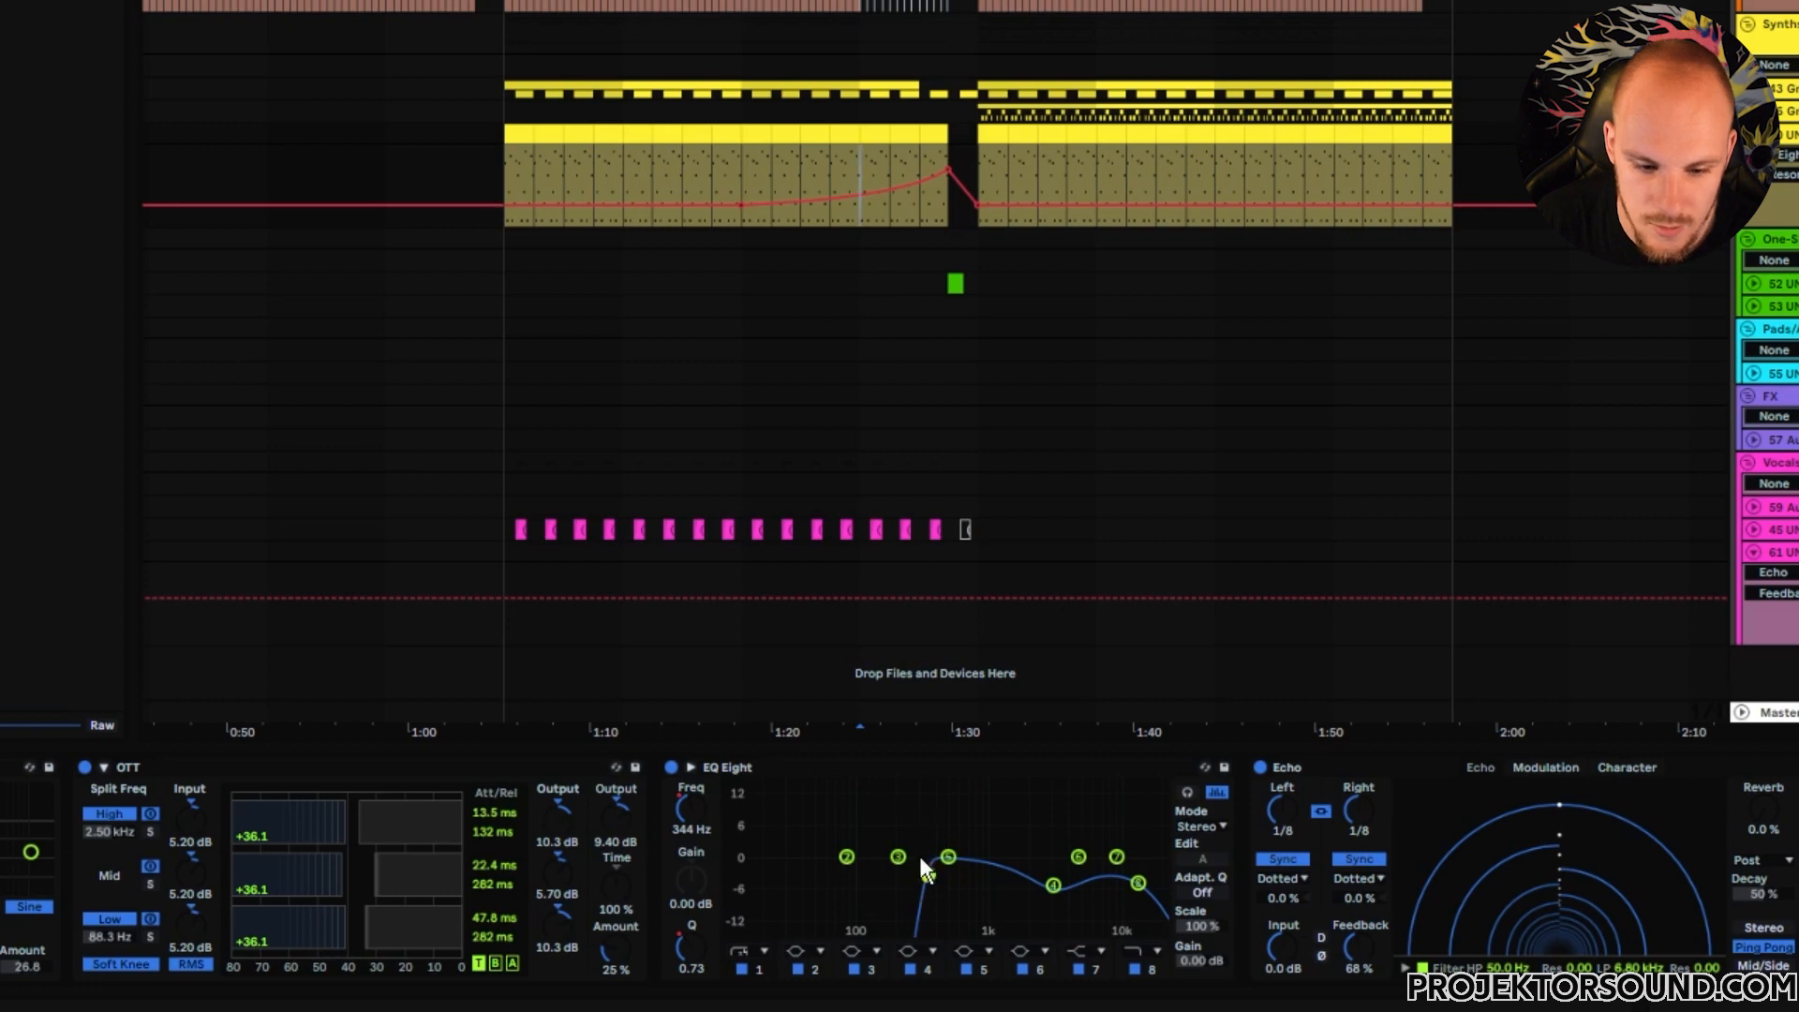
- Play the arrangement from bar 49 and again from bar 53 to hear the EQ filter automation lead through the break
click(707, 807)
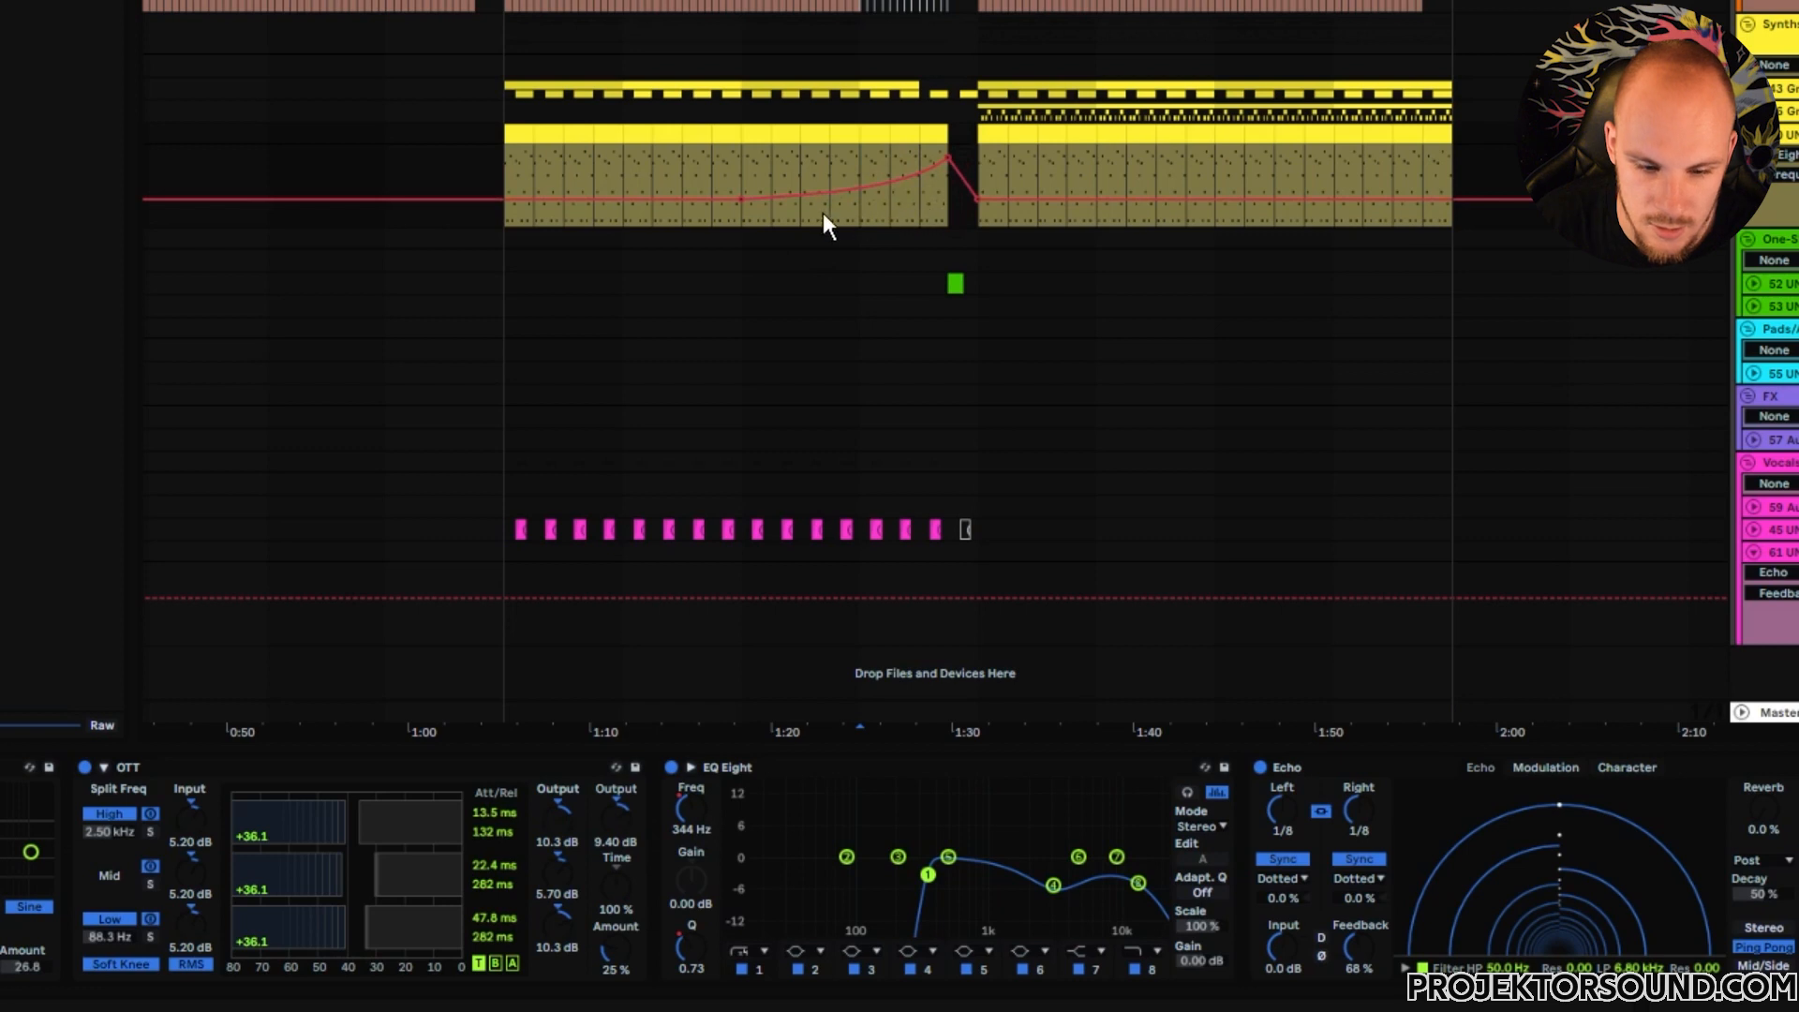
click(748, 159)
key(space)
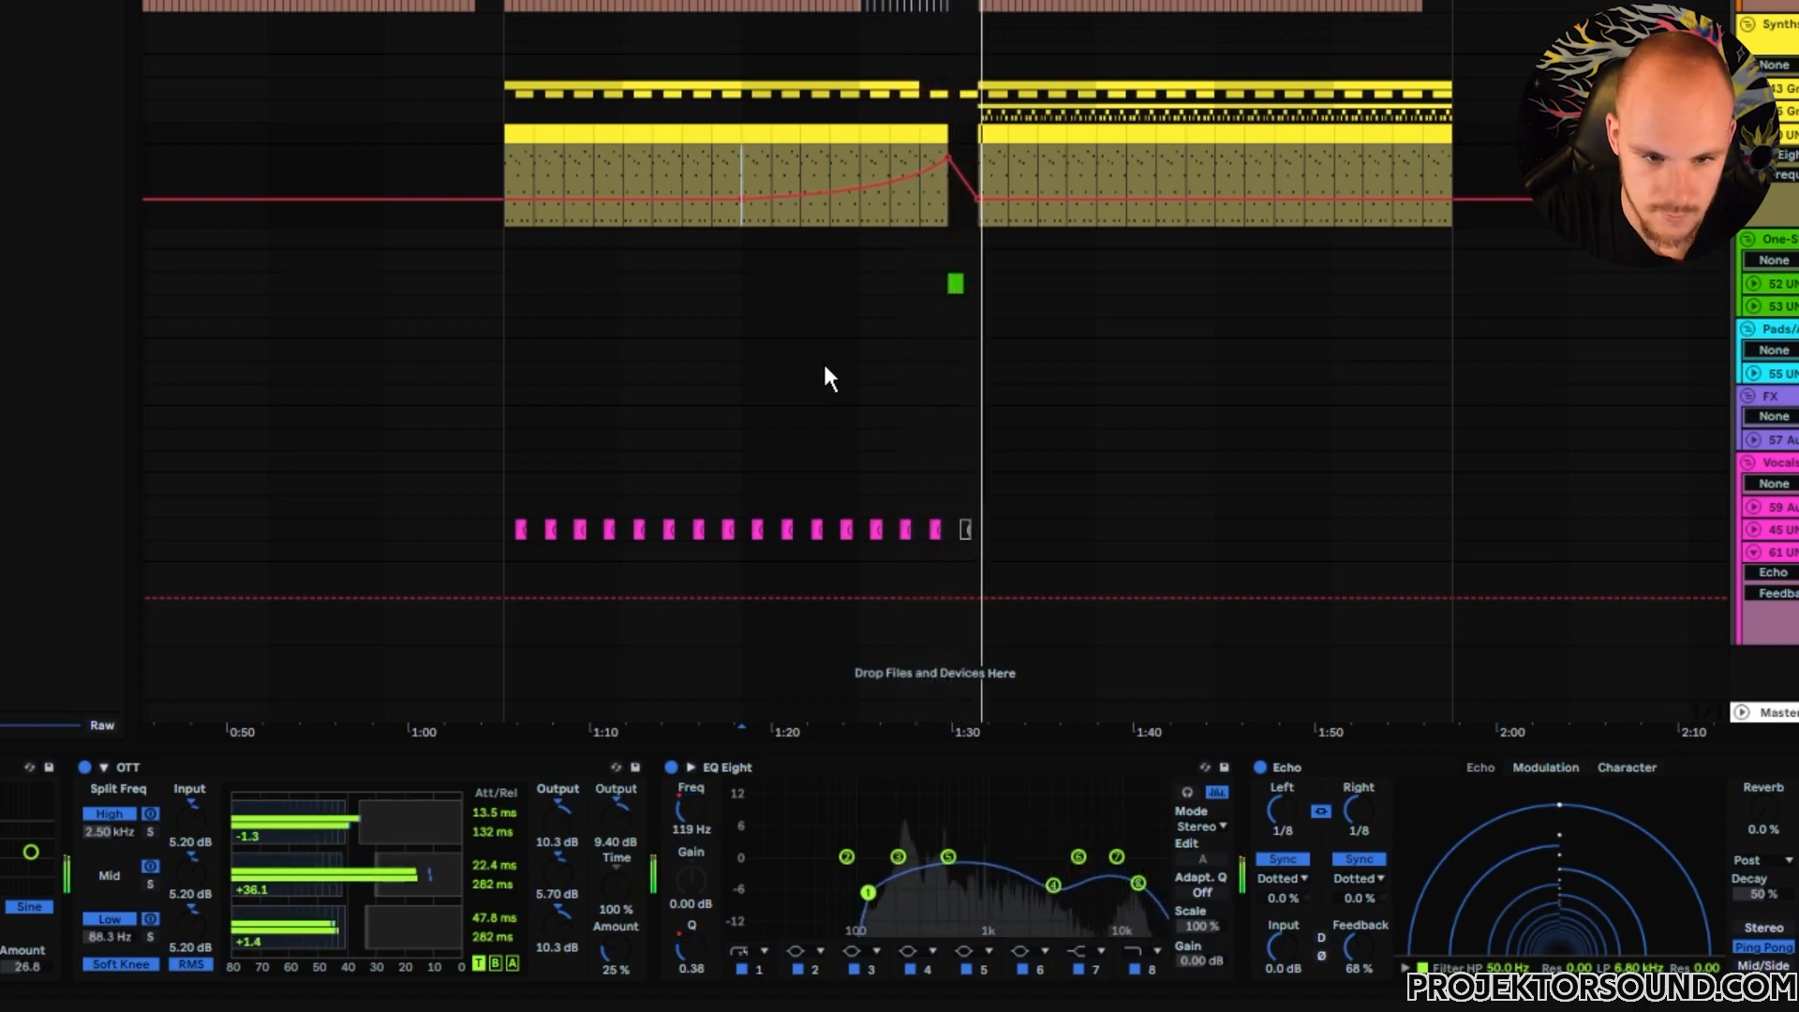
click(1754, 135)
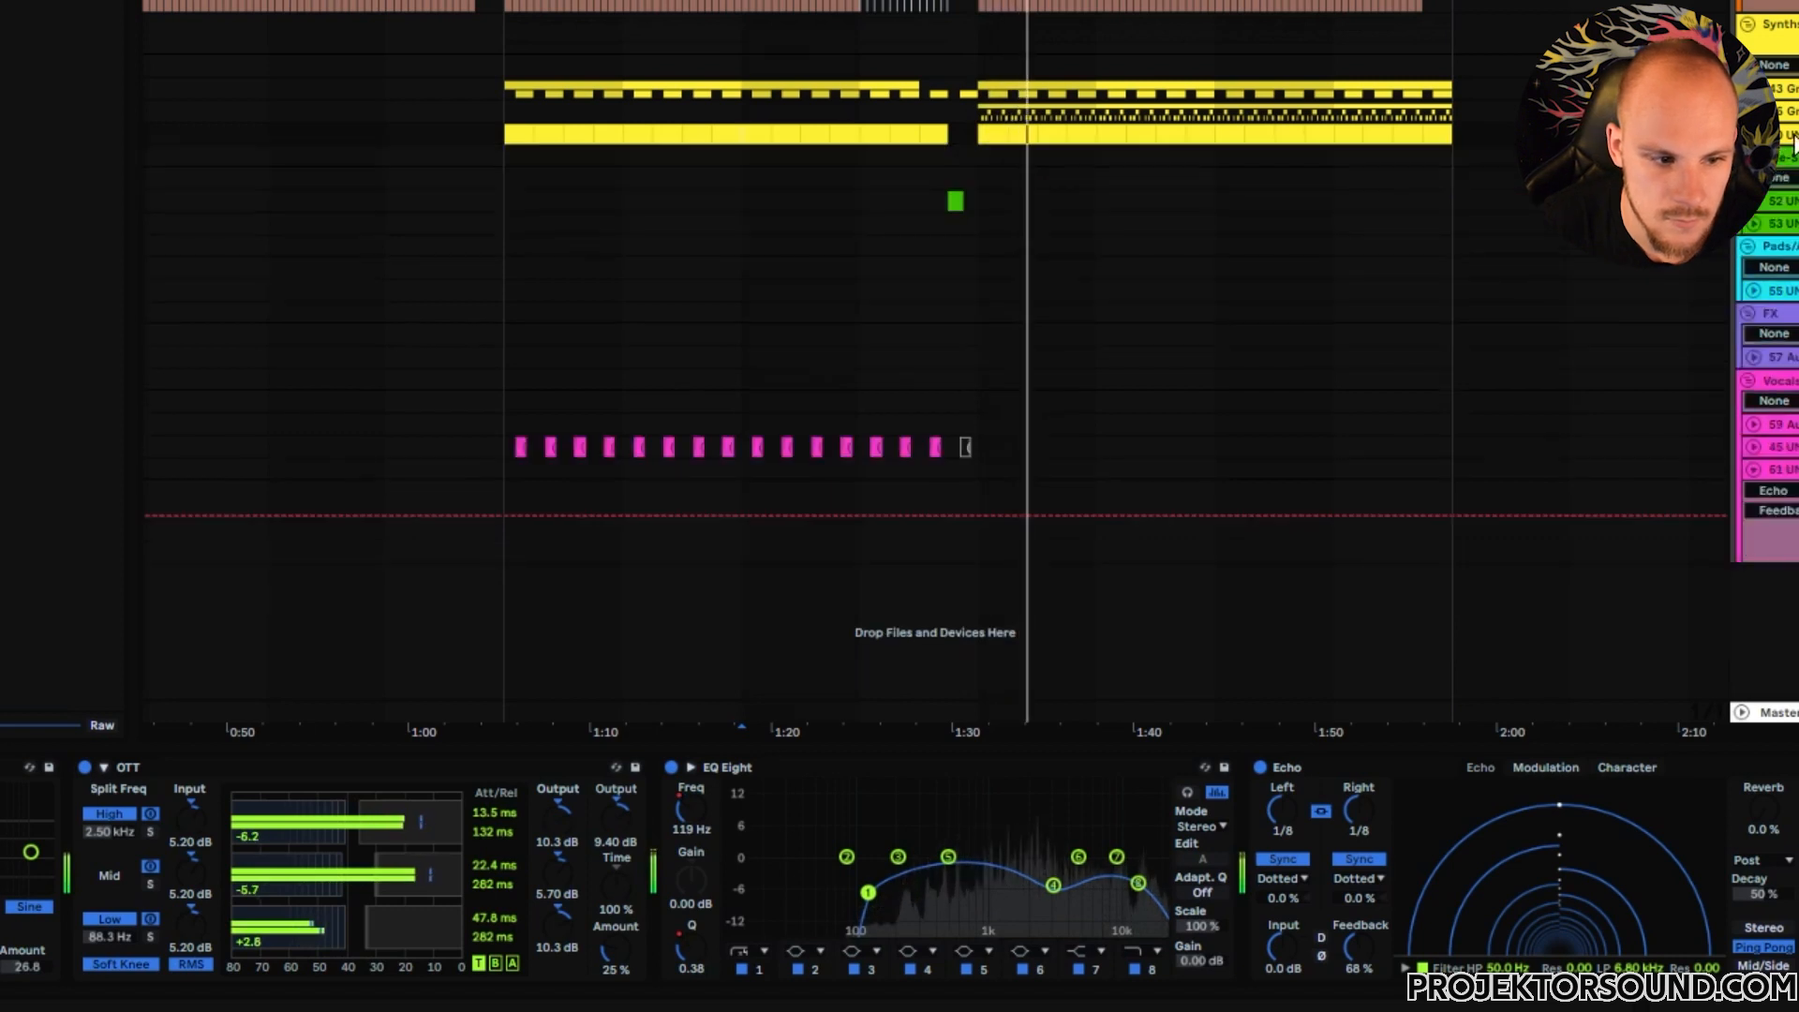
click(859, 157)
key(space)
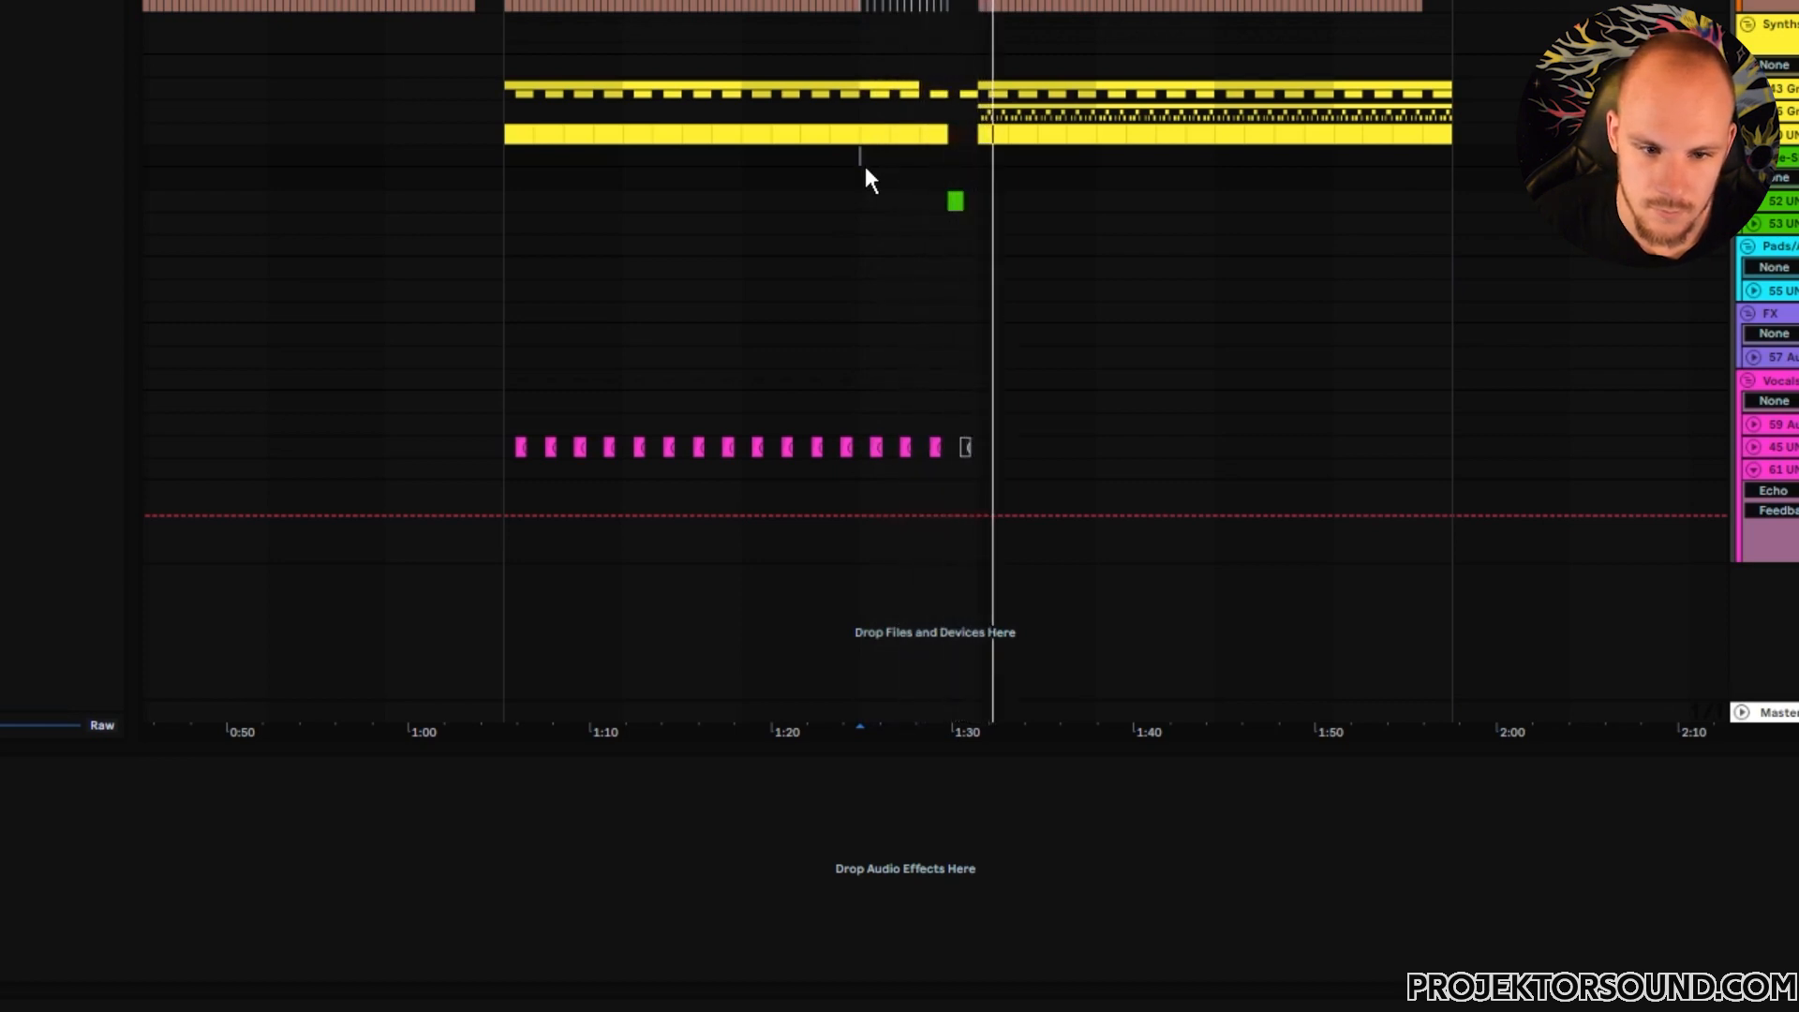
key(space)
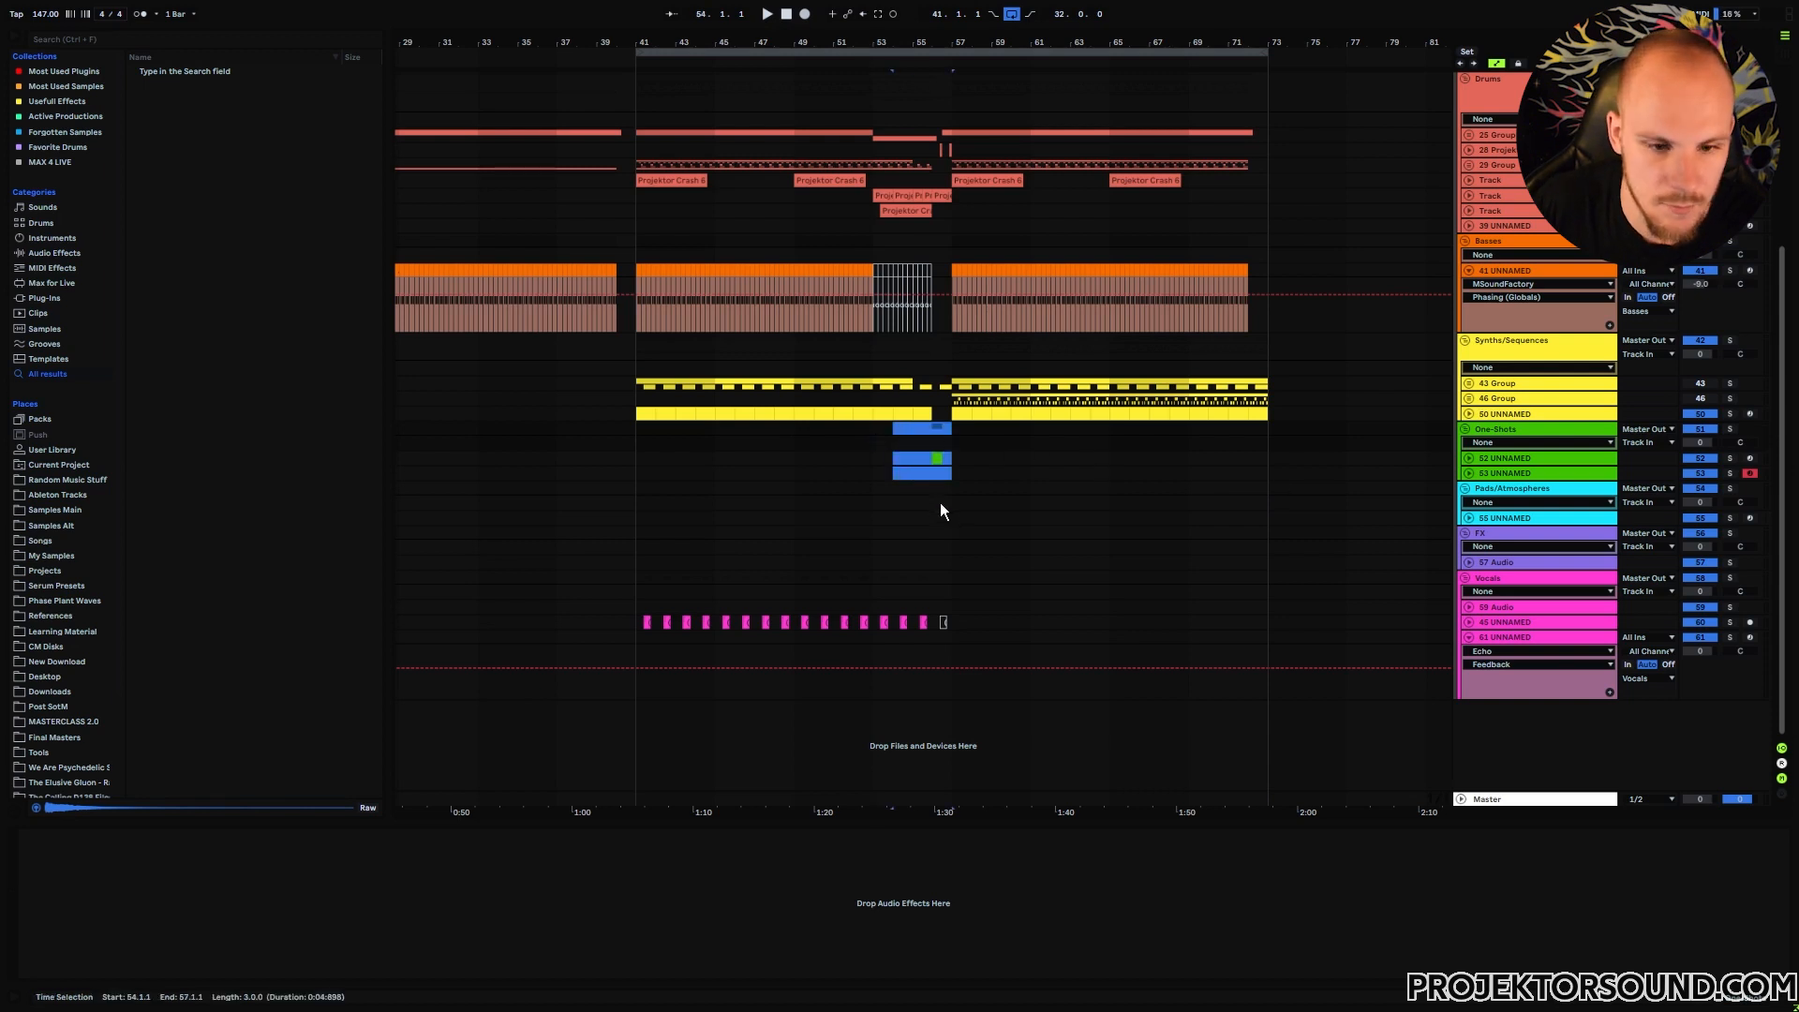
- Add a new MIDI track directly below the synth sequence track in the Synths/Sequences group
click(935, 429)
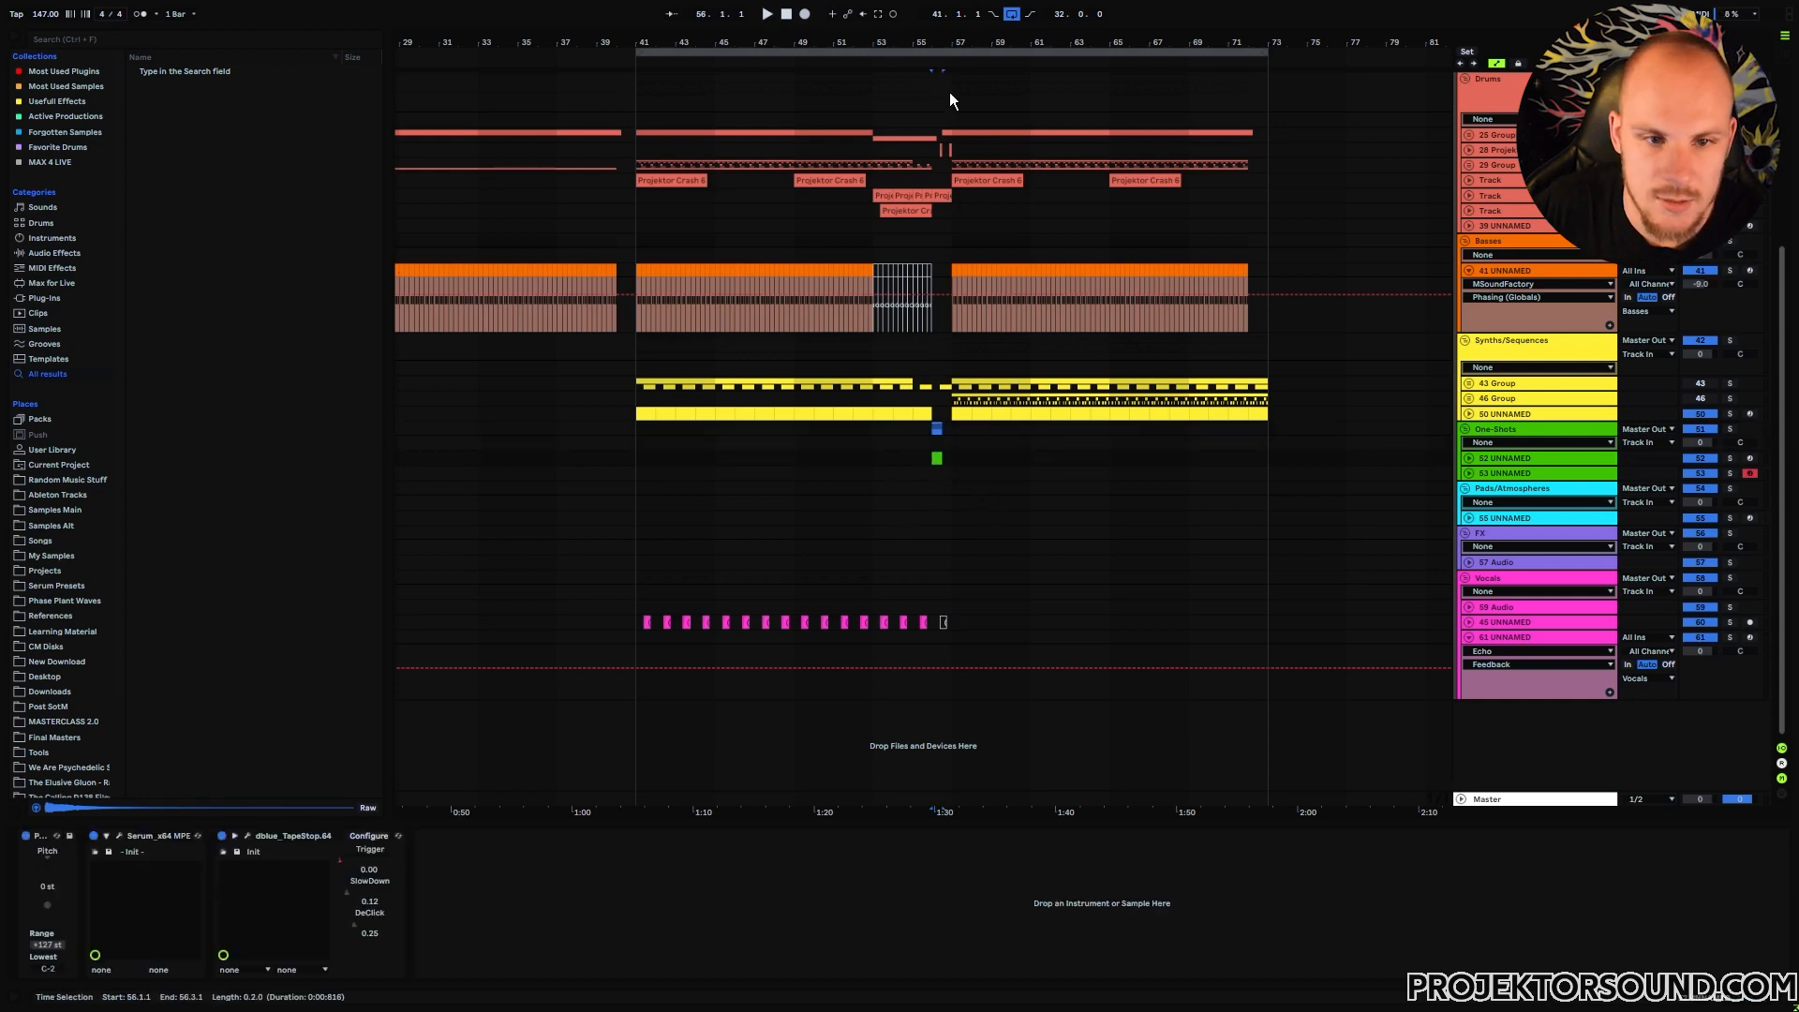
drag(946, 34, 905, 142)
drag(1033, 139, 1015, 139)
mouse_move(902, 40)
mouse_down()
mouse_move(784, 3)
mouse_move(837, 0)
mouse_move(879, 38)
mouse_up()
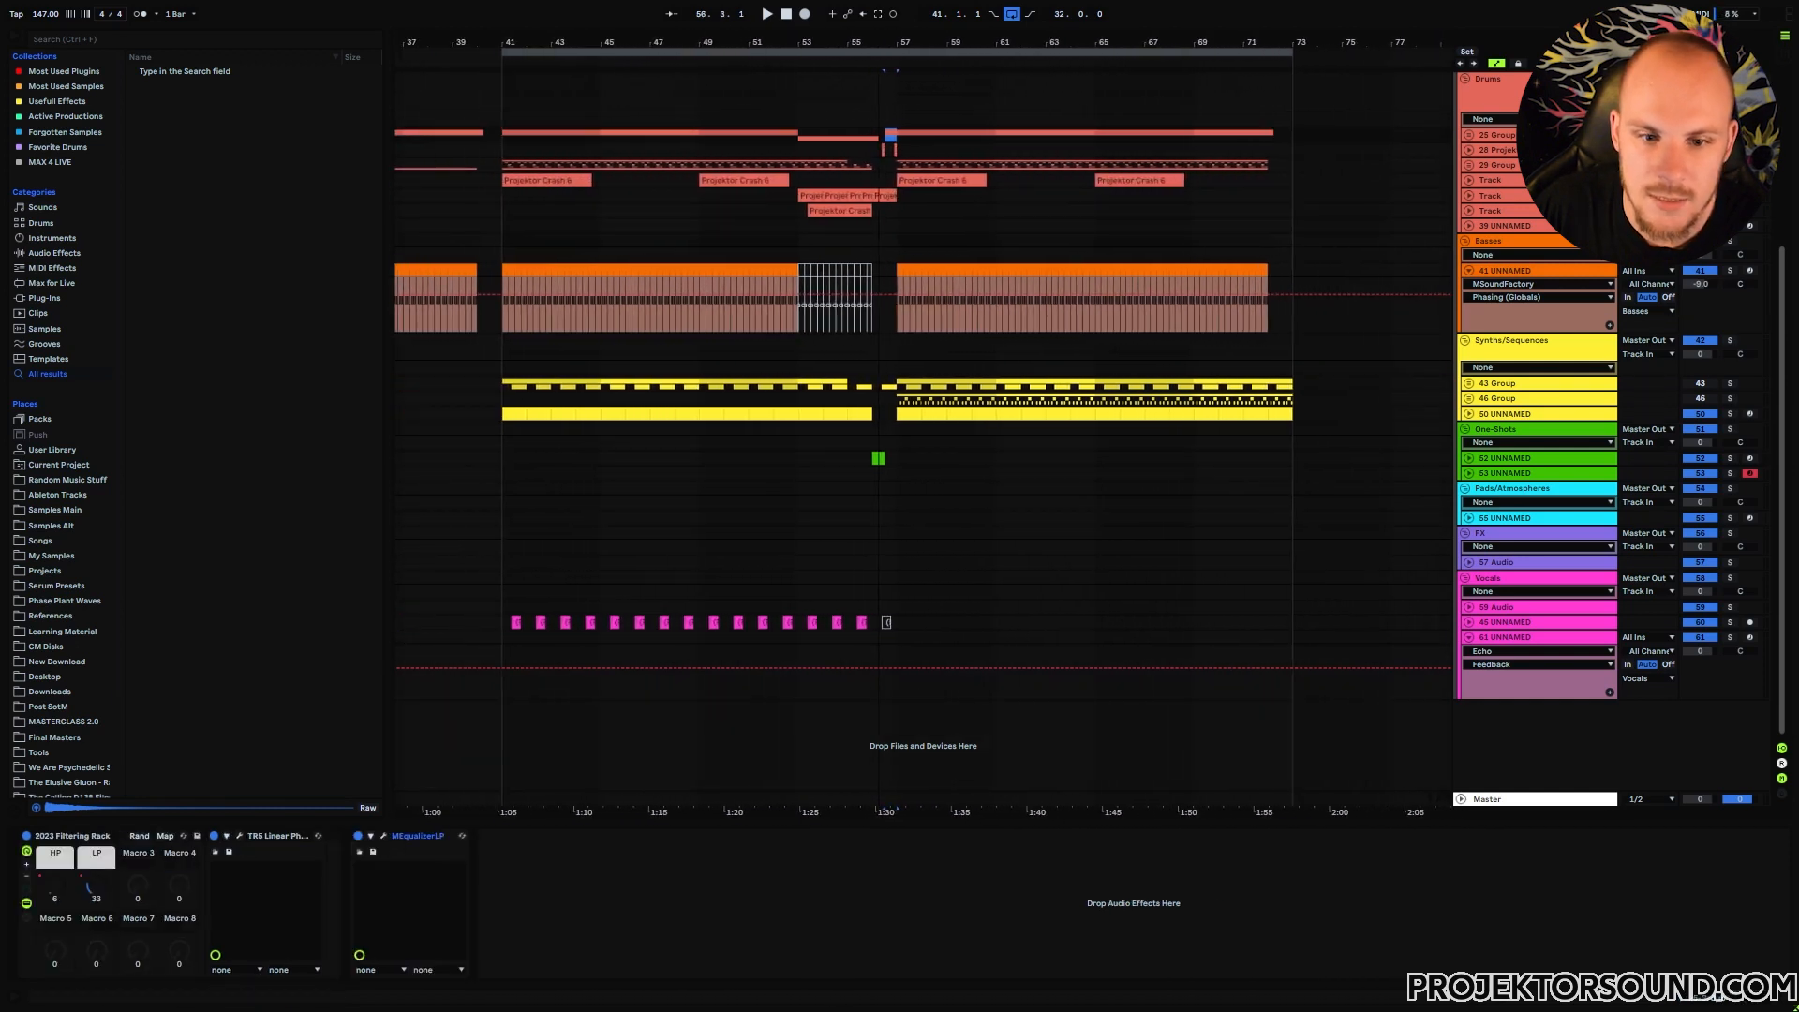
click(1504, 414)
drag(1125, 41, 1124, 26)
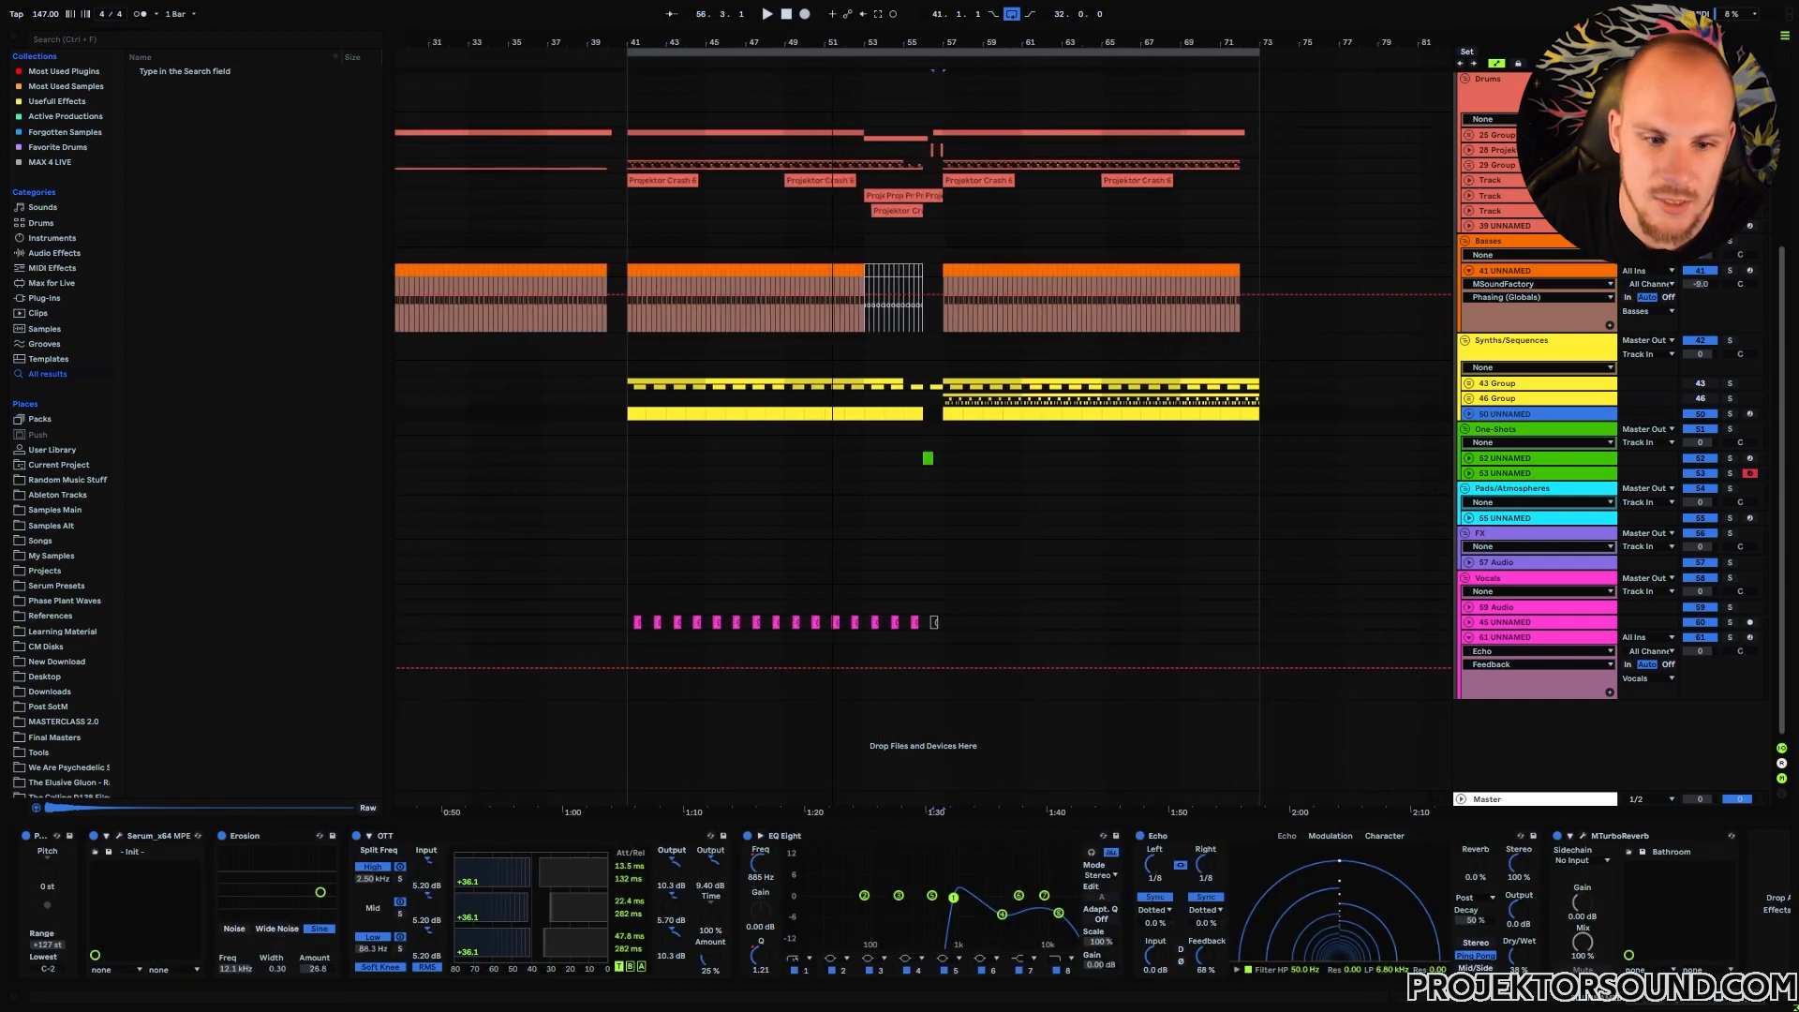
key(ctrl+shift+t)
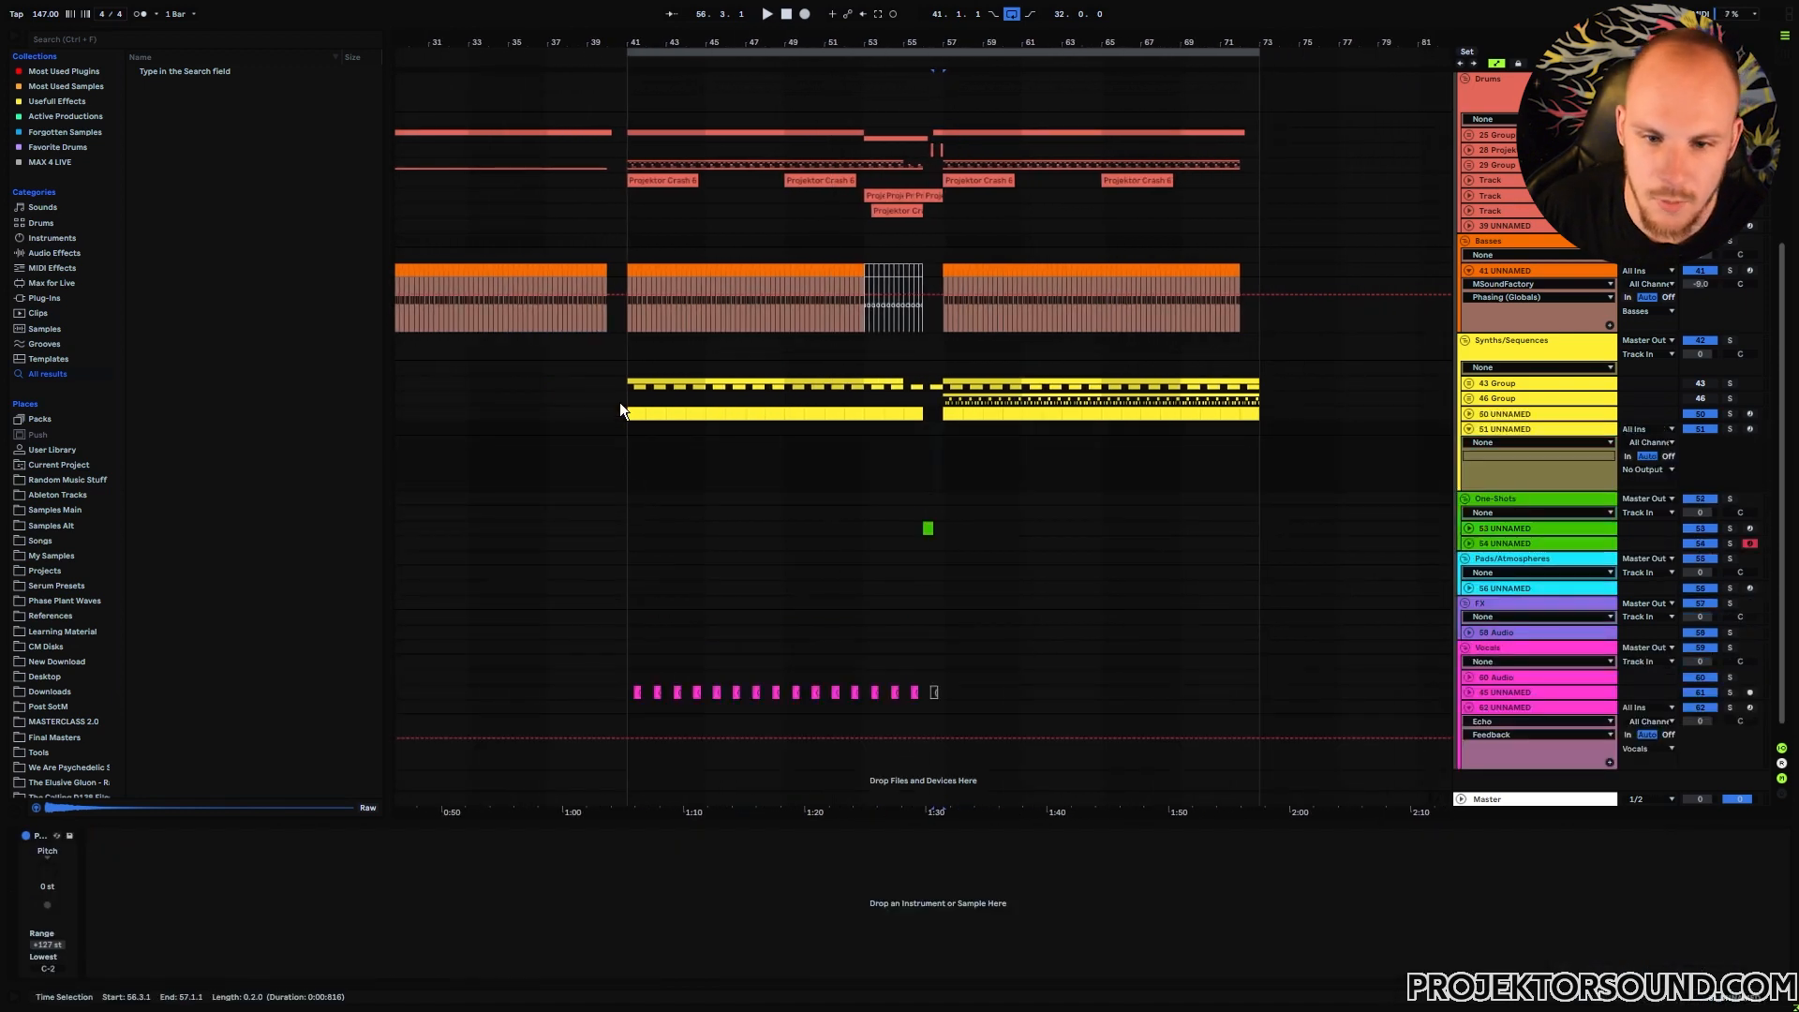
- Create an empty half-bar MIDI clip at bar 37 on the new track and load Serum as its instrument
drag(618, 41, 1102, 131)
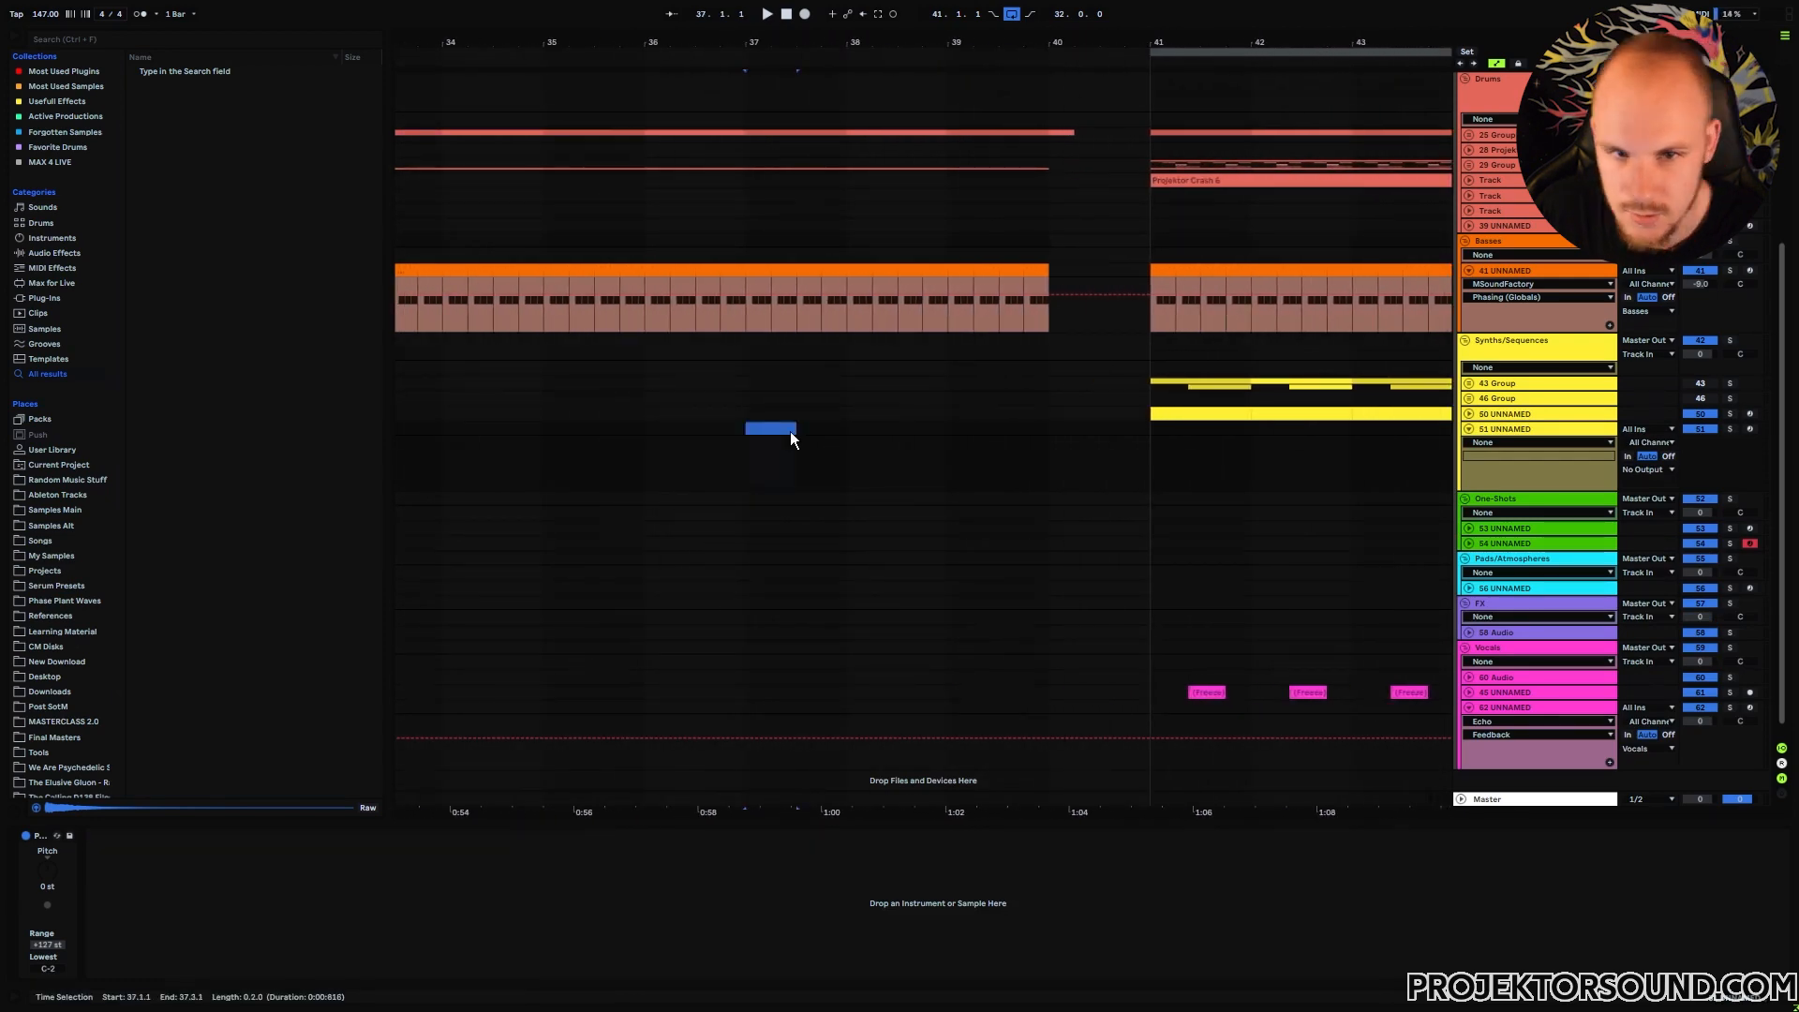
key(ctrl+shift+m)
right_click(829, 373)
mouse_move(891, 385)
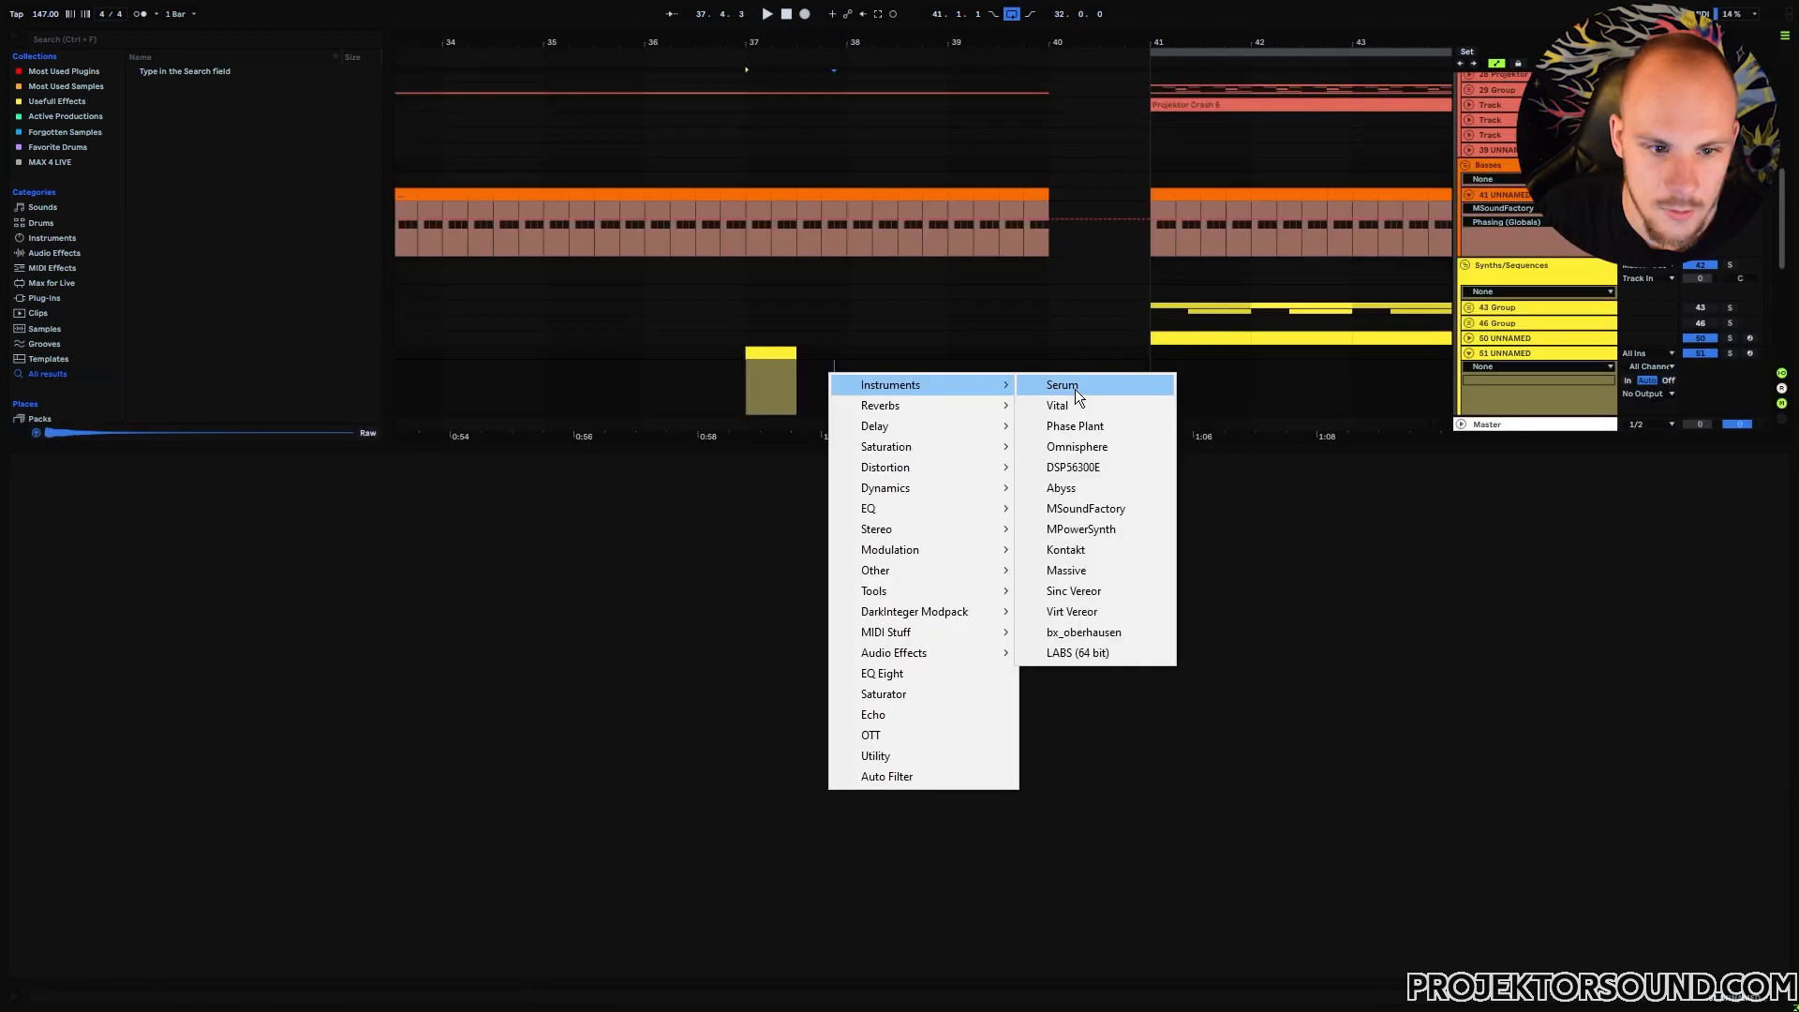
click(1075, 389)
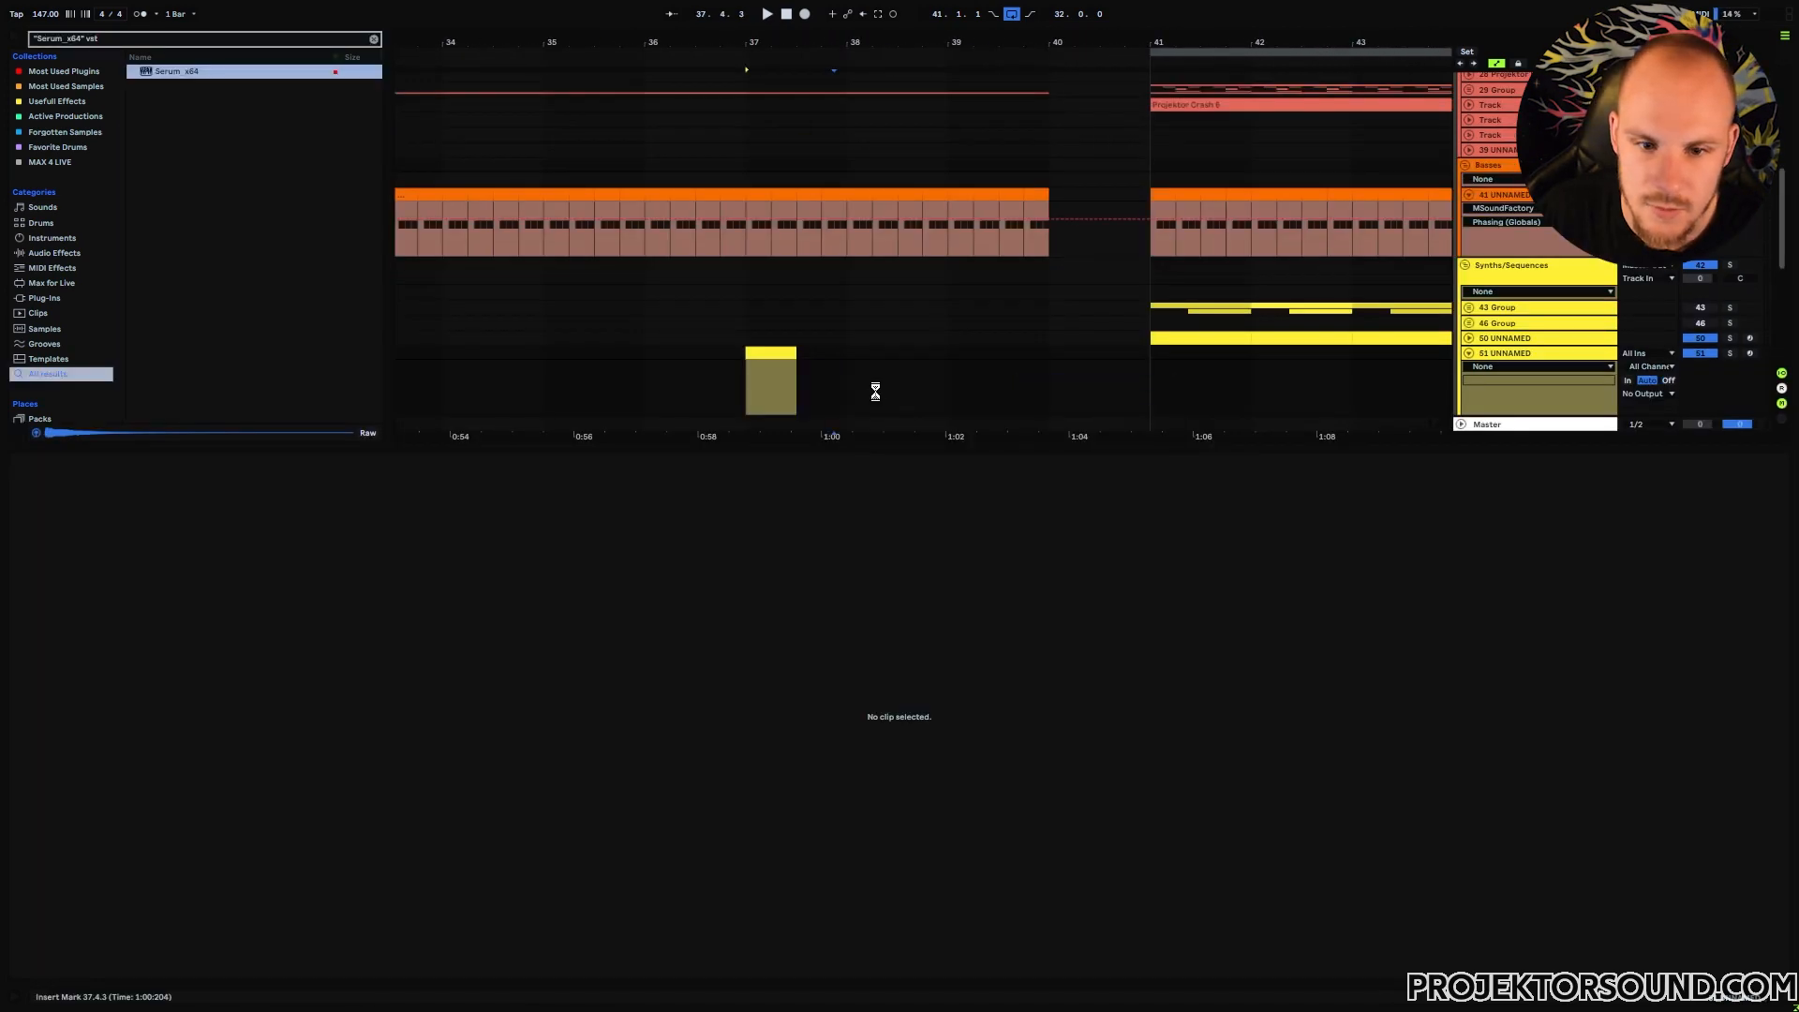
- Load wavetable 068 from Projektor Tones Pack Part 1 into oscillator A
click(394, 160)
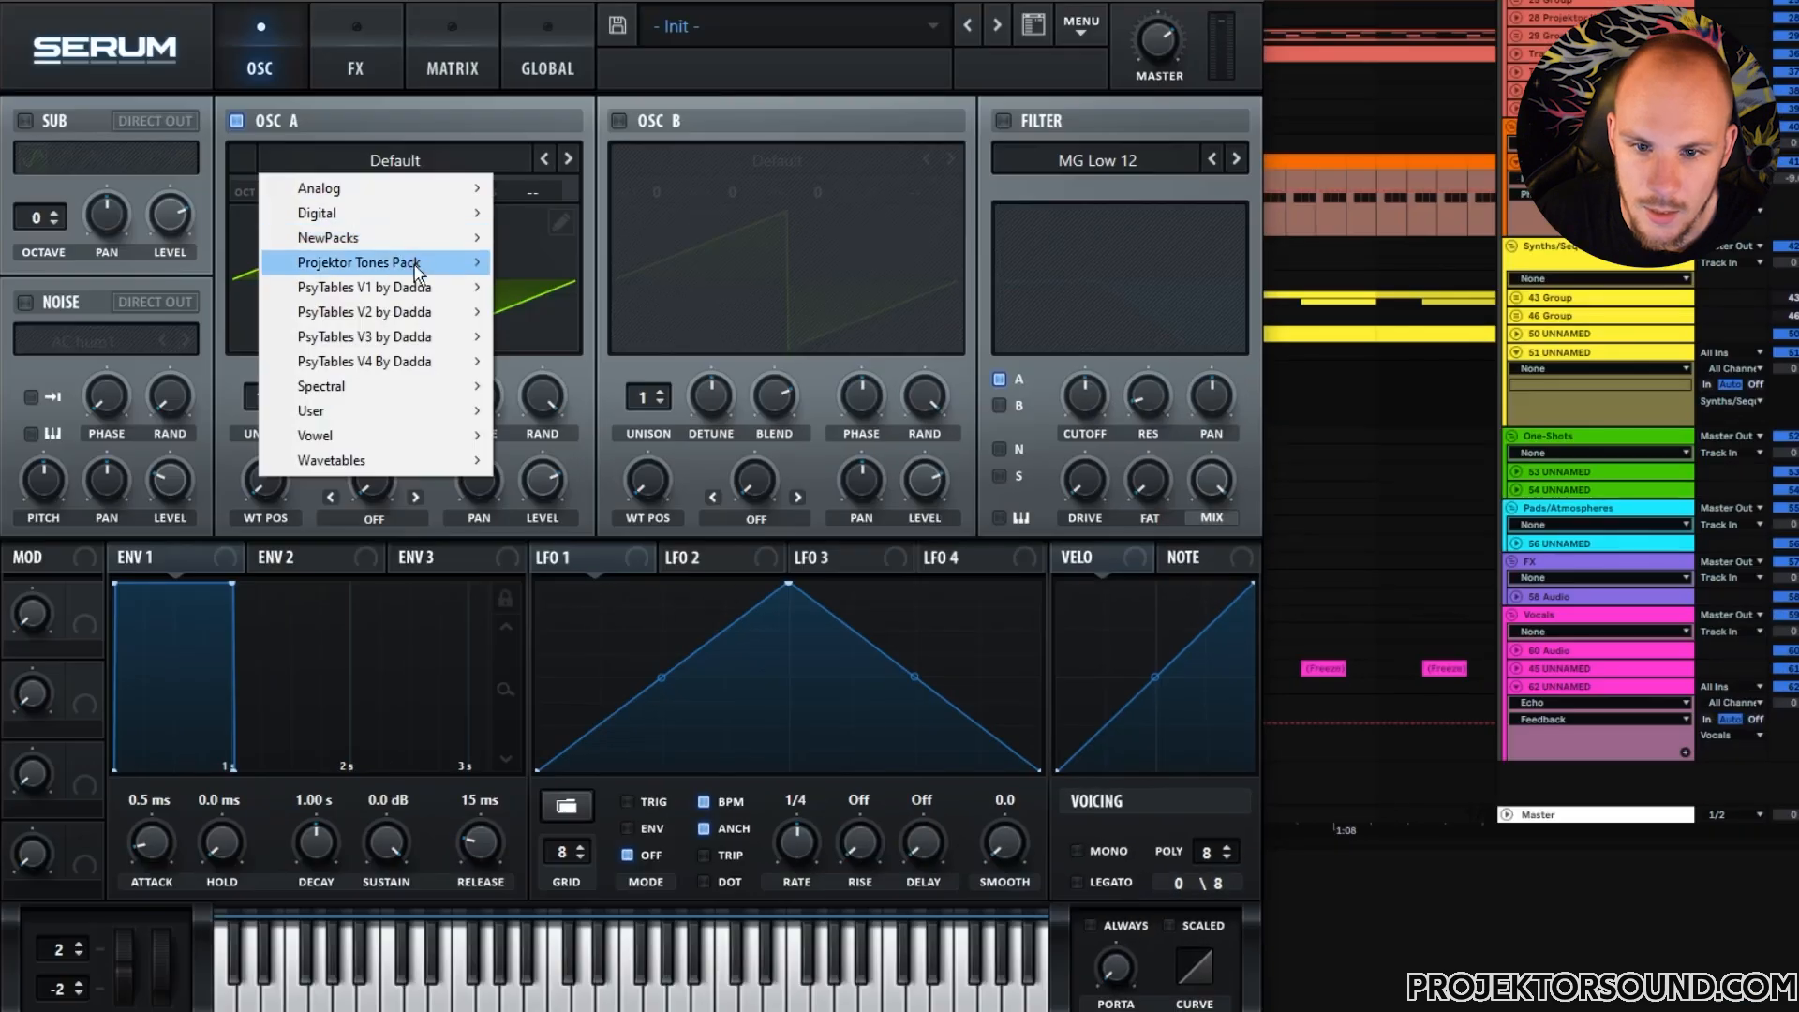
mouse_move(422, 262)
mouse_move(638, 272)
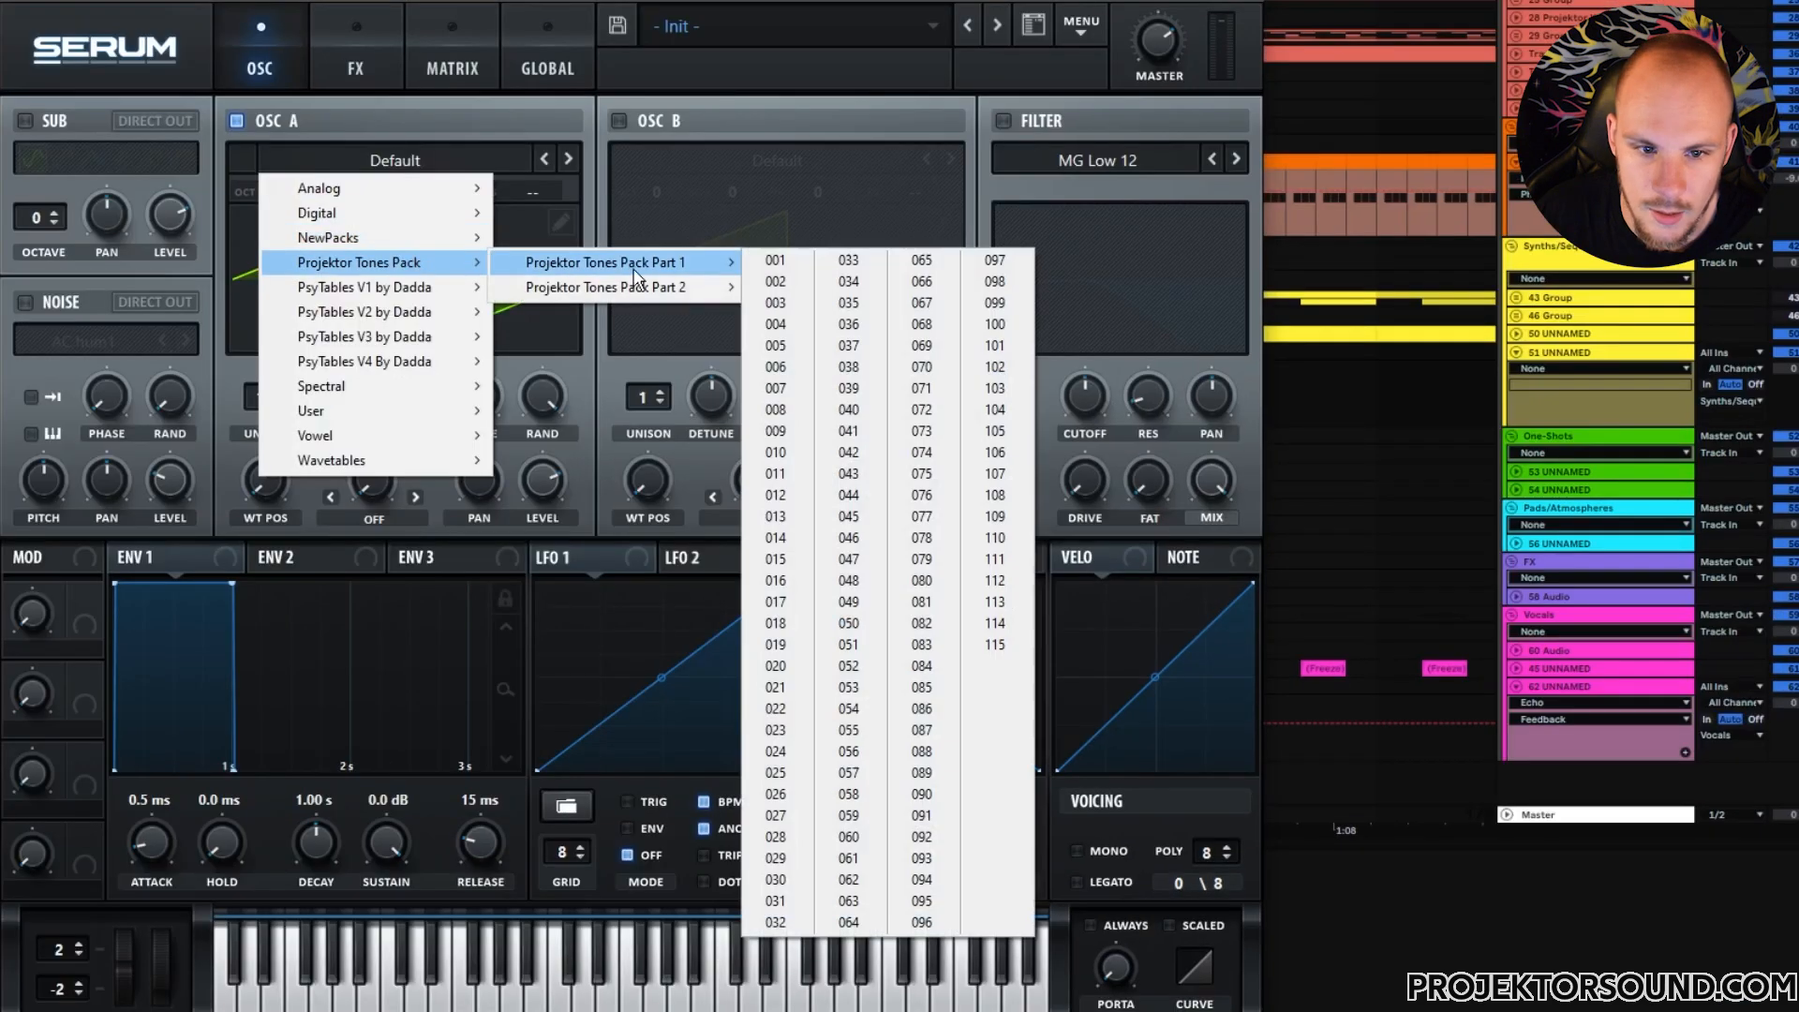
click(921, 325)
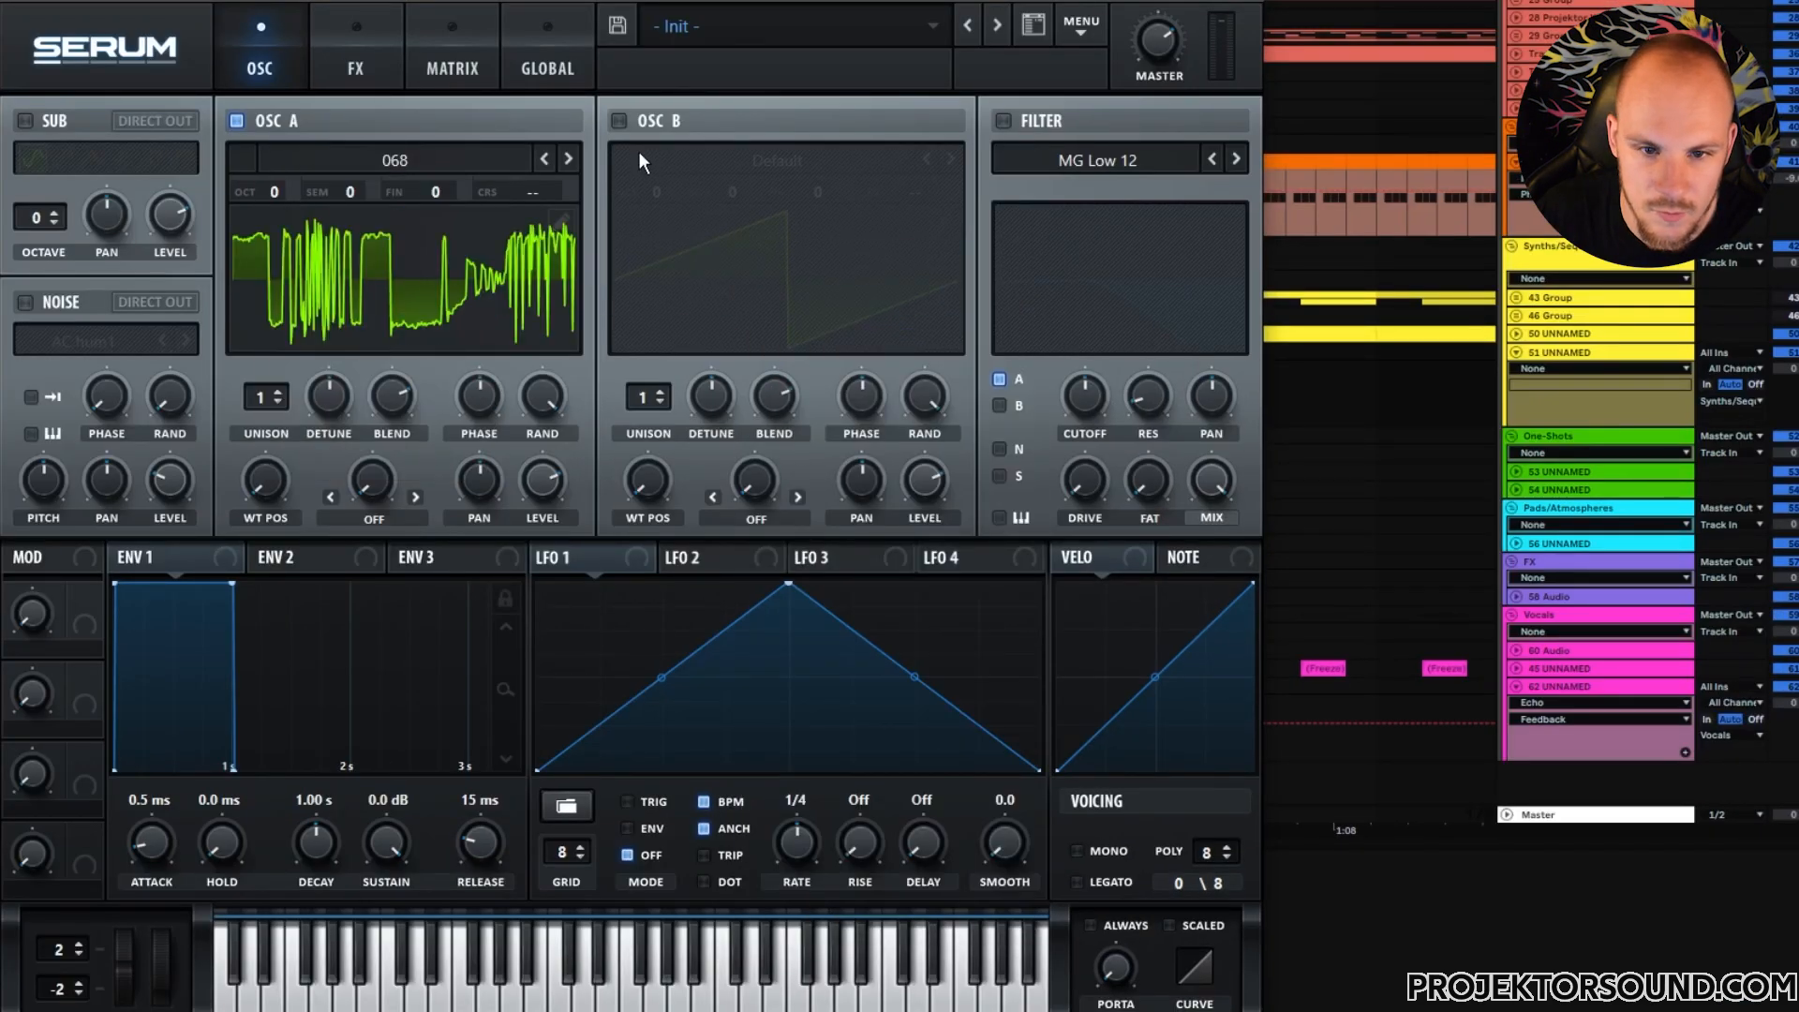
- Enable oscillator B and generate a custom single-frame waveform with irregular harmonics and phases in its wavetable editor
click(618, 122)
click(941, 220)
right_click(121, 266)
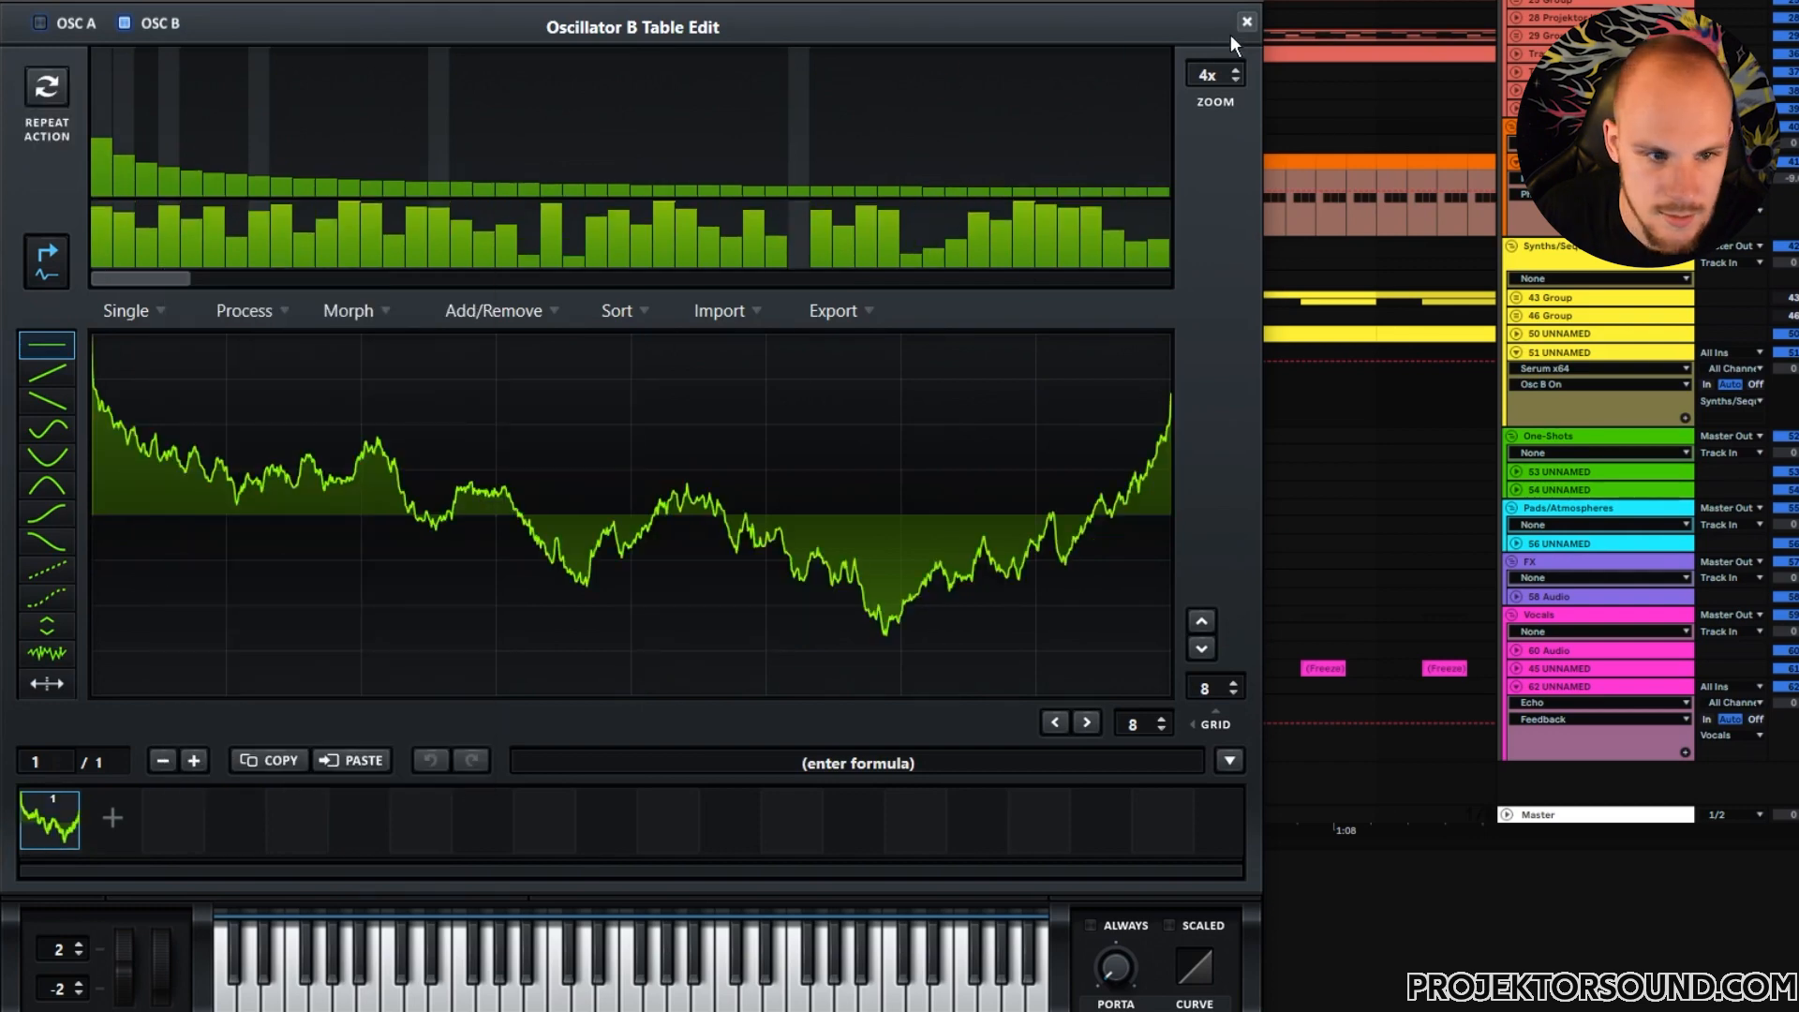
click(1245, 22)
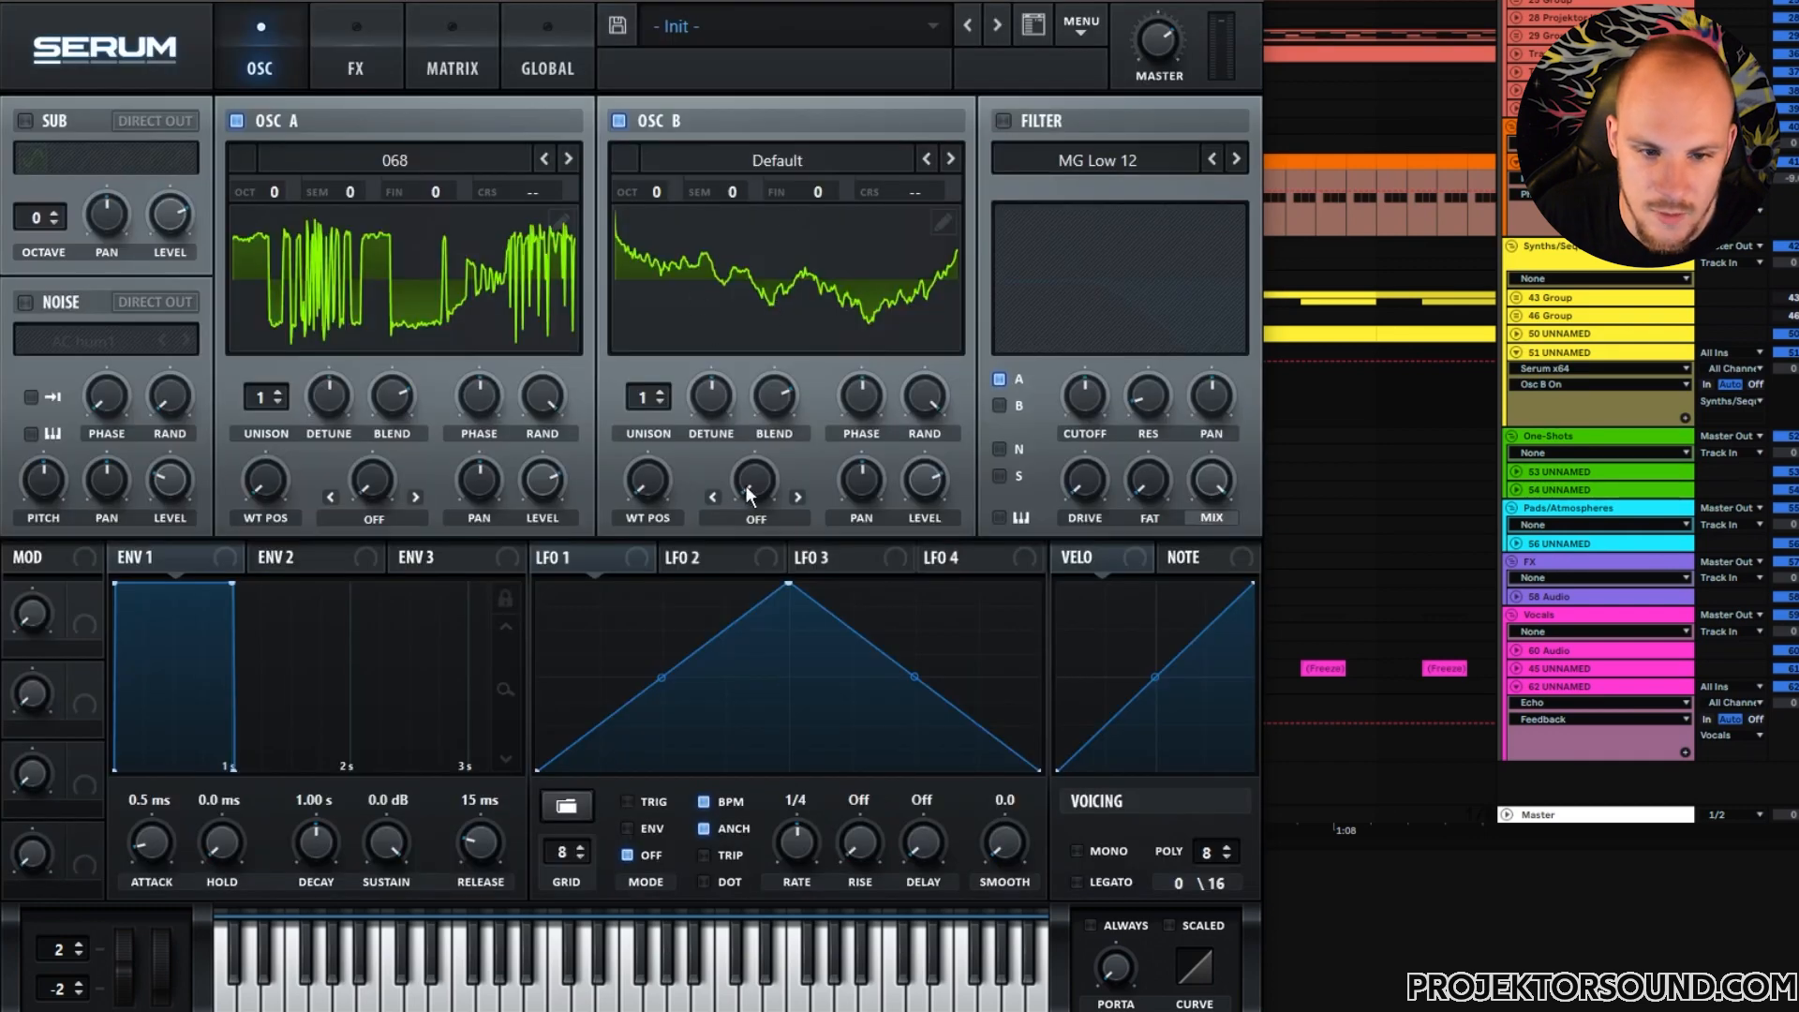
- Enable the filter as MG Low 18, route oscillator B through it too, and adjust its resonance and cutoff
click(1003, 120)
click(999, 404)
drag(1147, 396, 1148, 370)
click(1238, 158)
click(1087, 396)
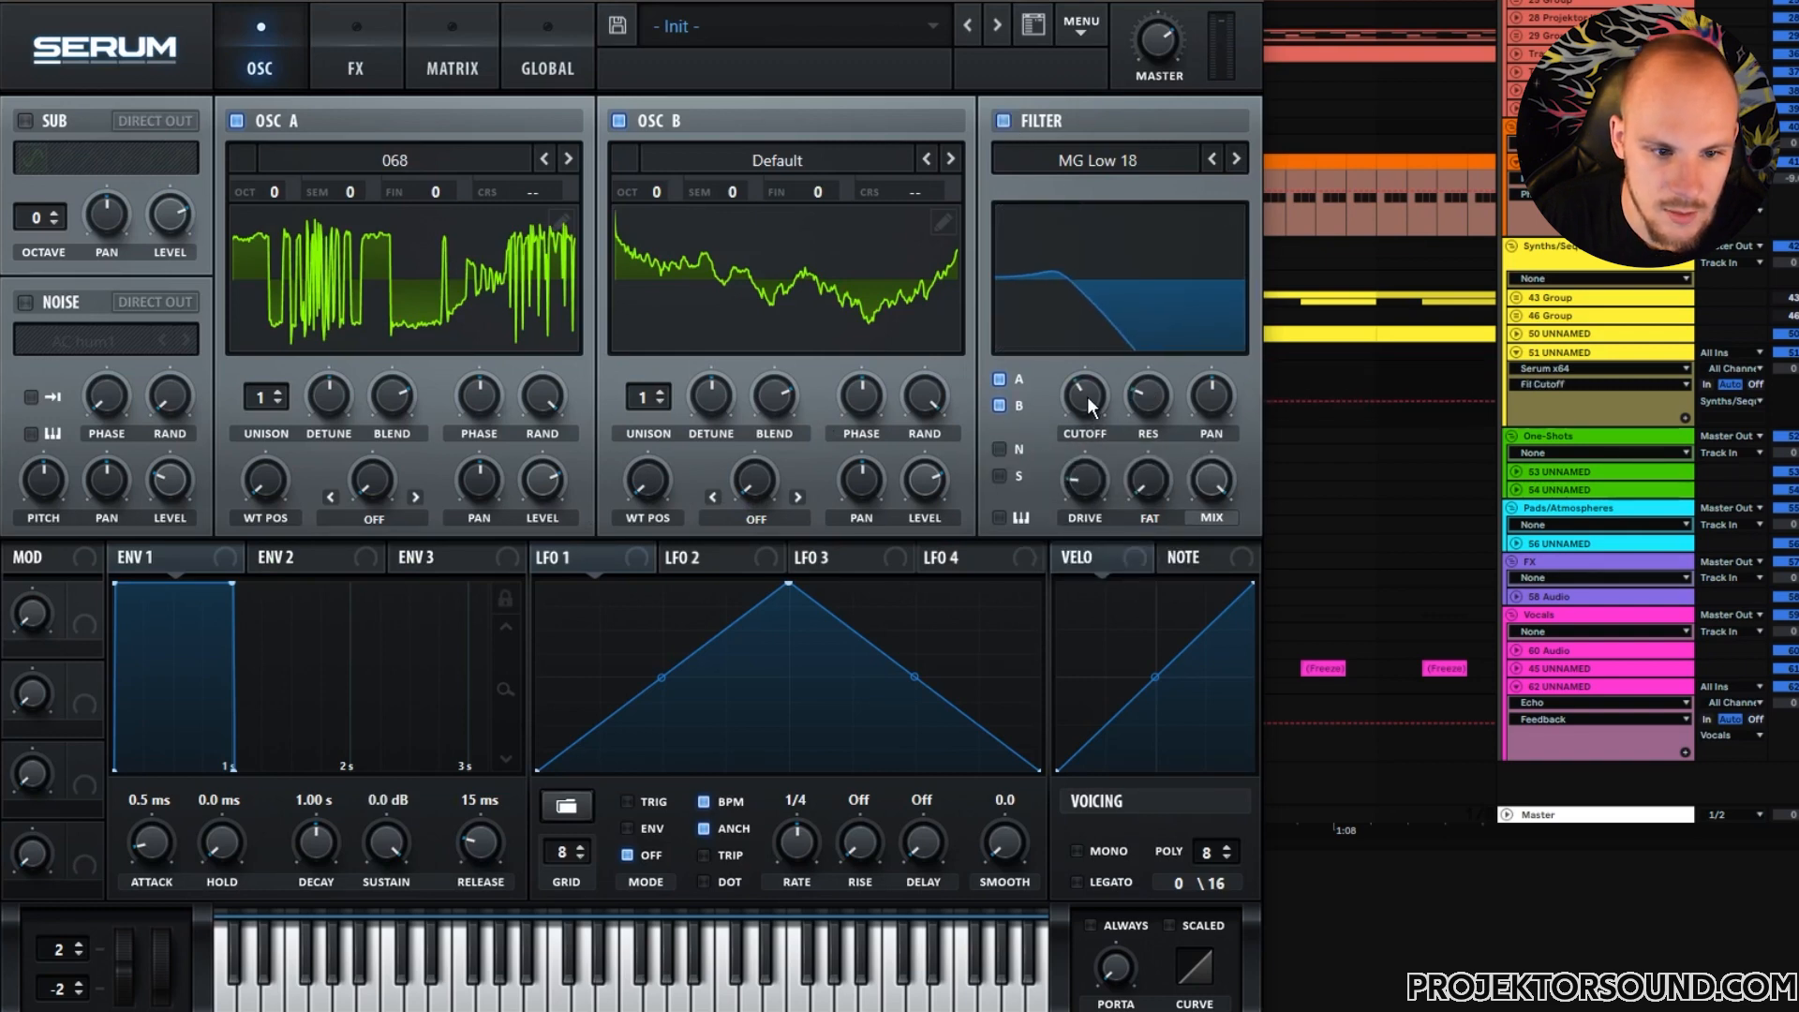
- Shape LFO 1 as a gently falling curve with a steep drop near its end and set its rate to 1/8
drag(794, 587, 539, 584)
click(800, 841)
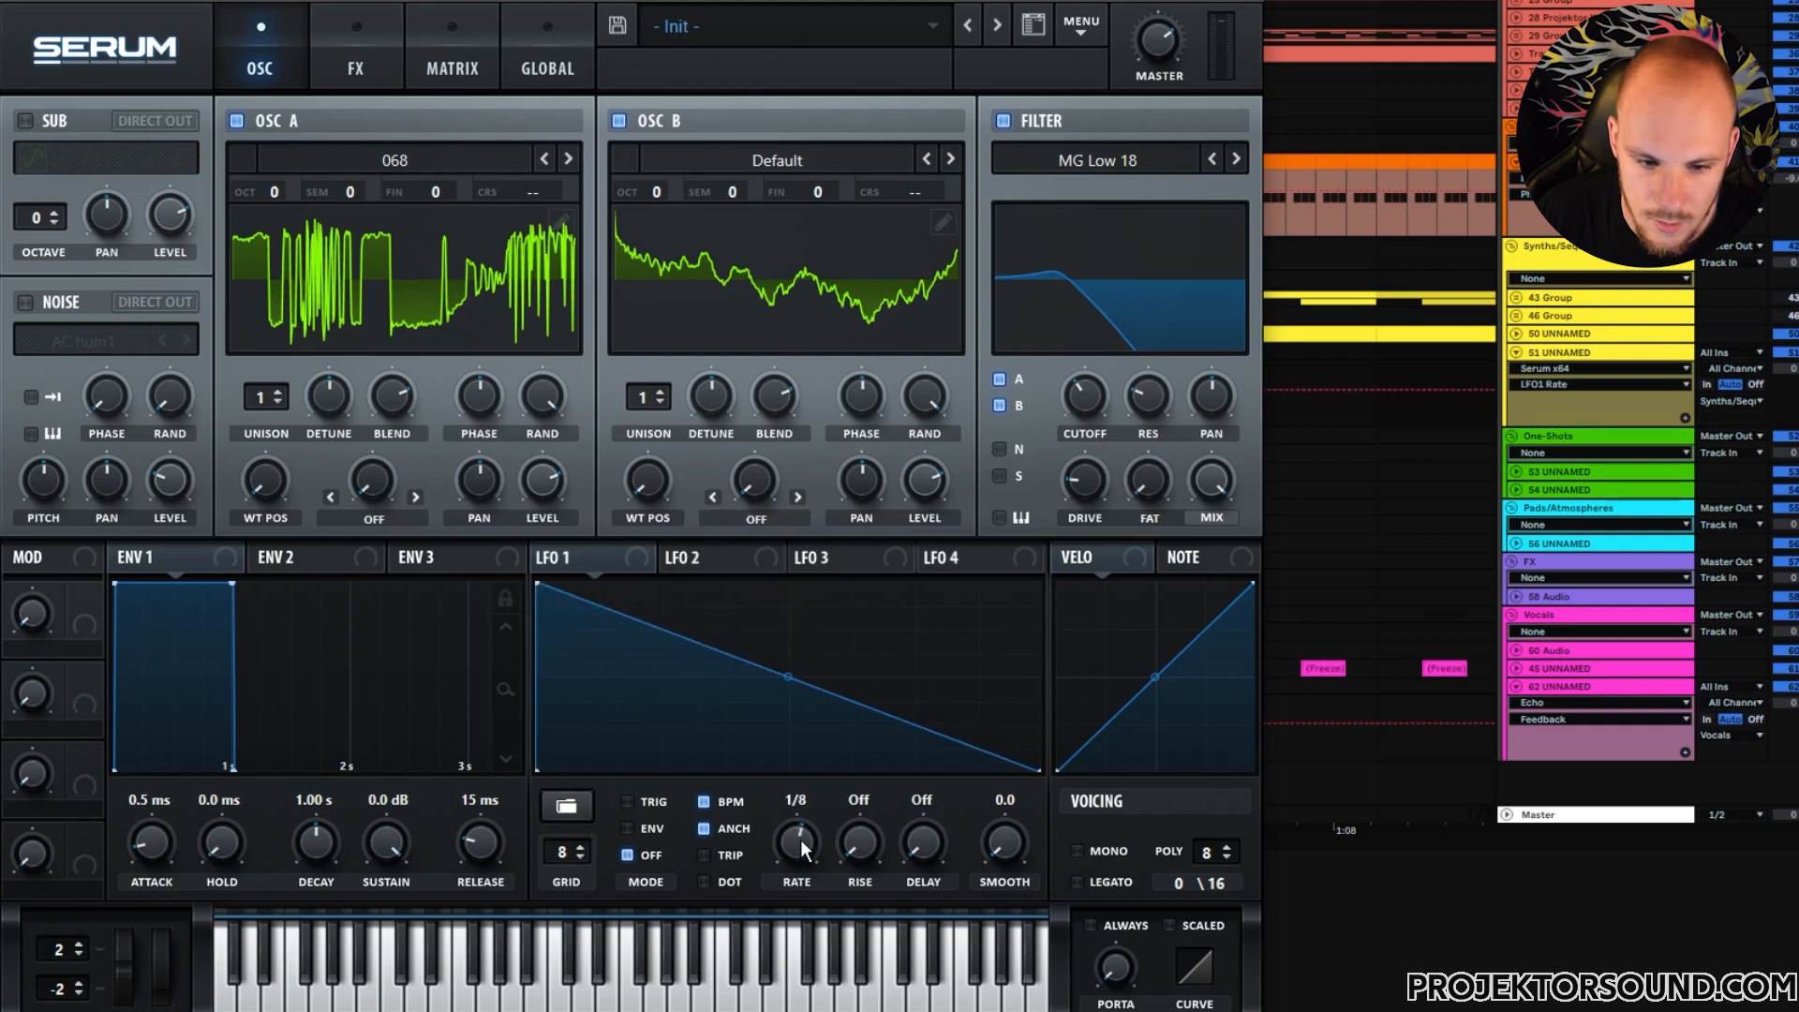
double_click(901, 635)
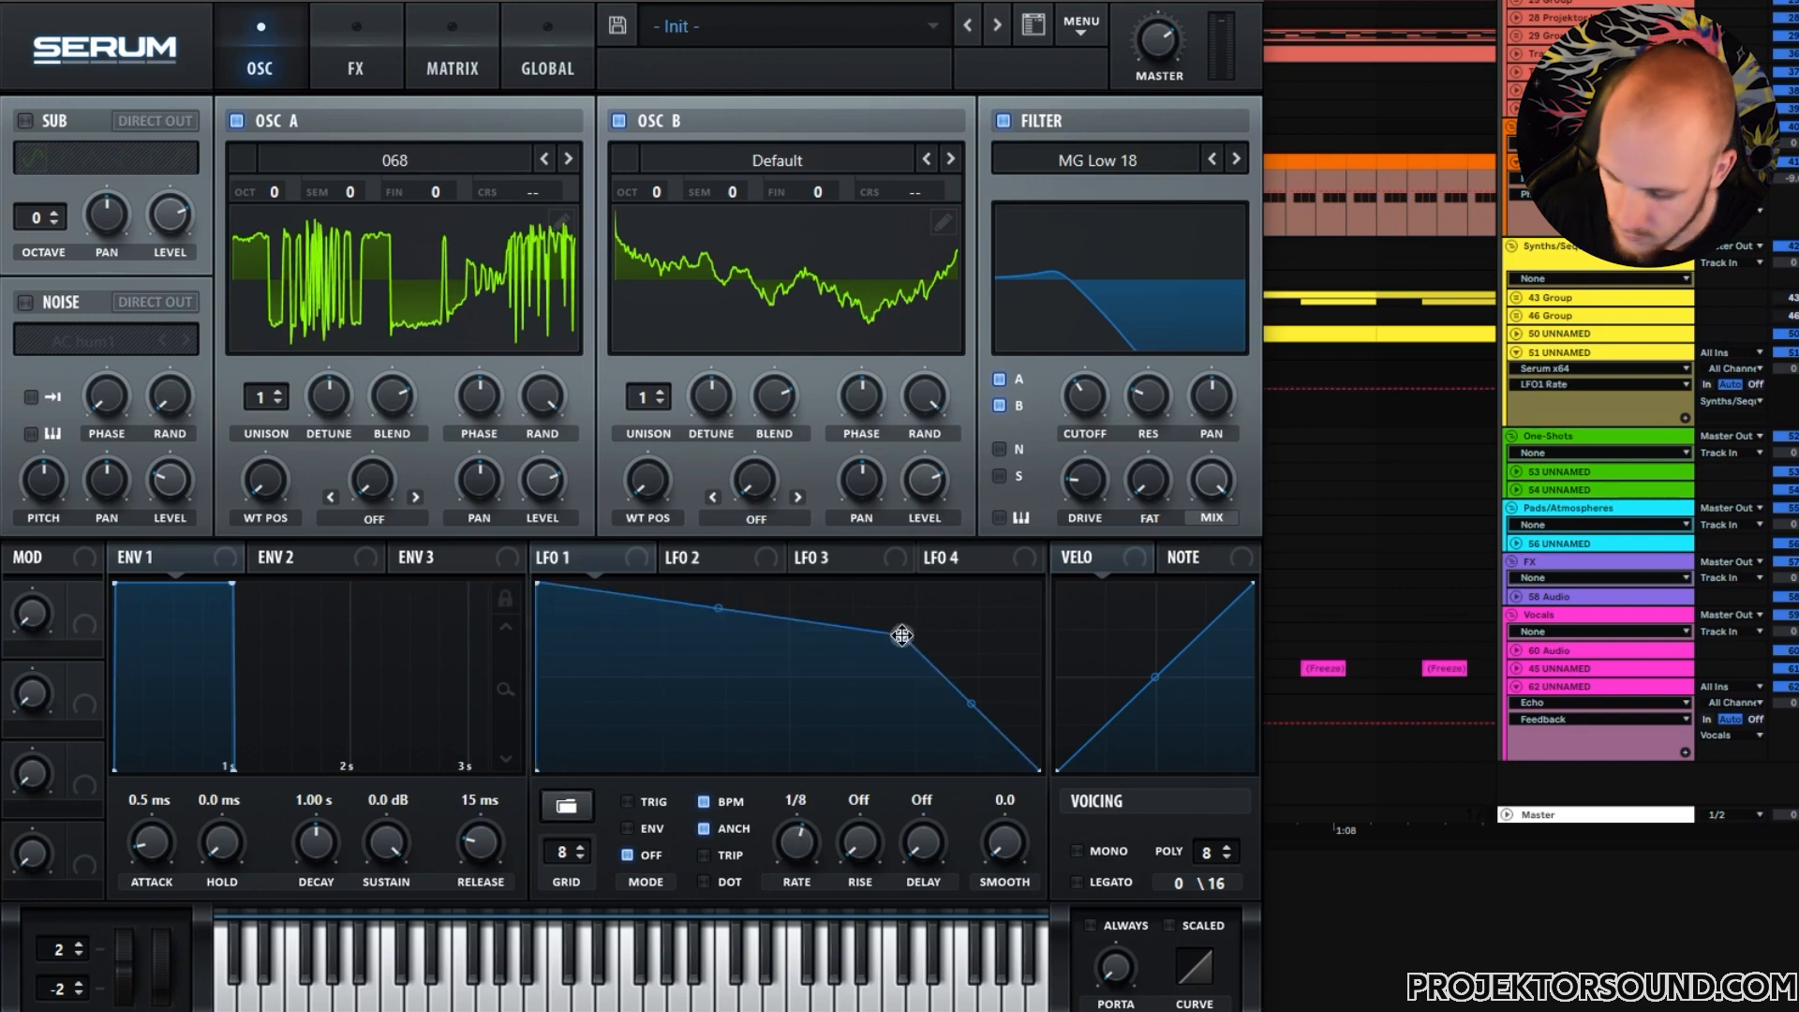
drag(901, 635, 978, 630)
drag(757, 607, 750, 639)
drag(996, 709, 996, 725)
- Lower the levels of oscillators A and B fully and modulate both with LFO 1
drag(544, 489, 554, 599)
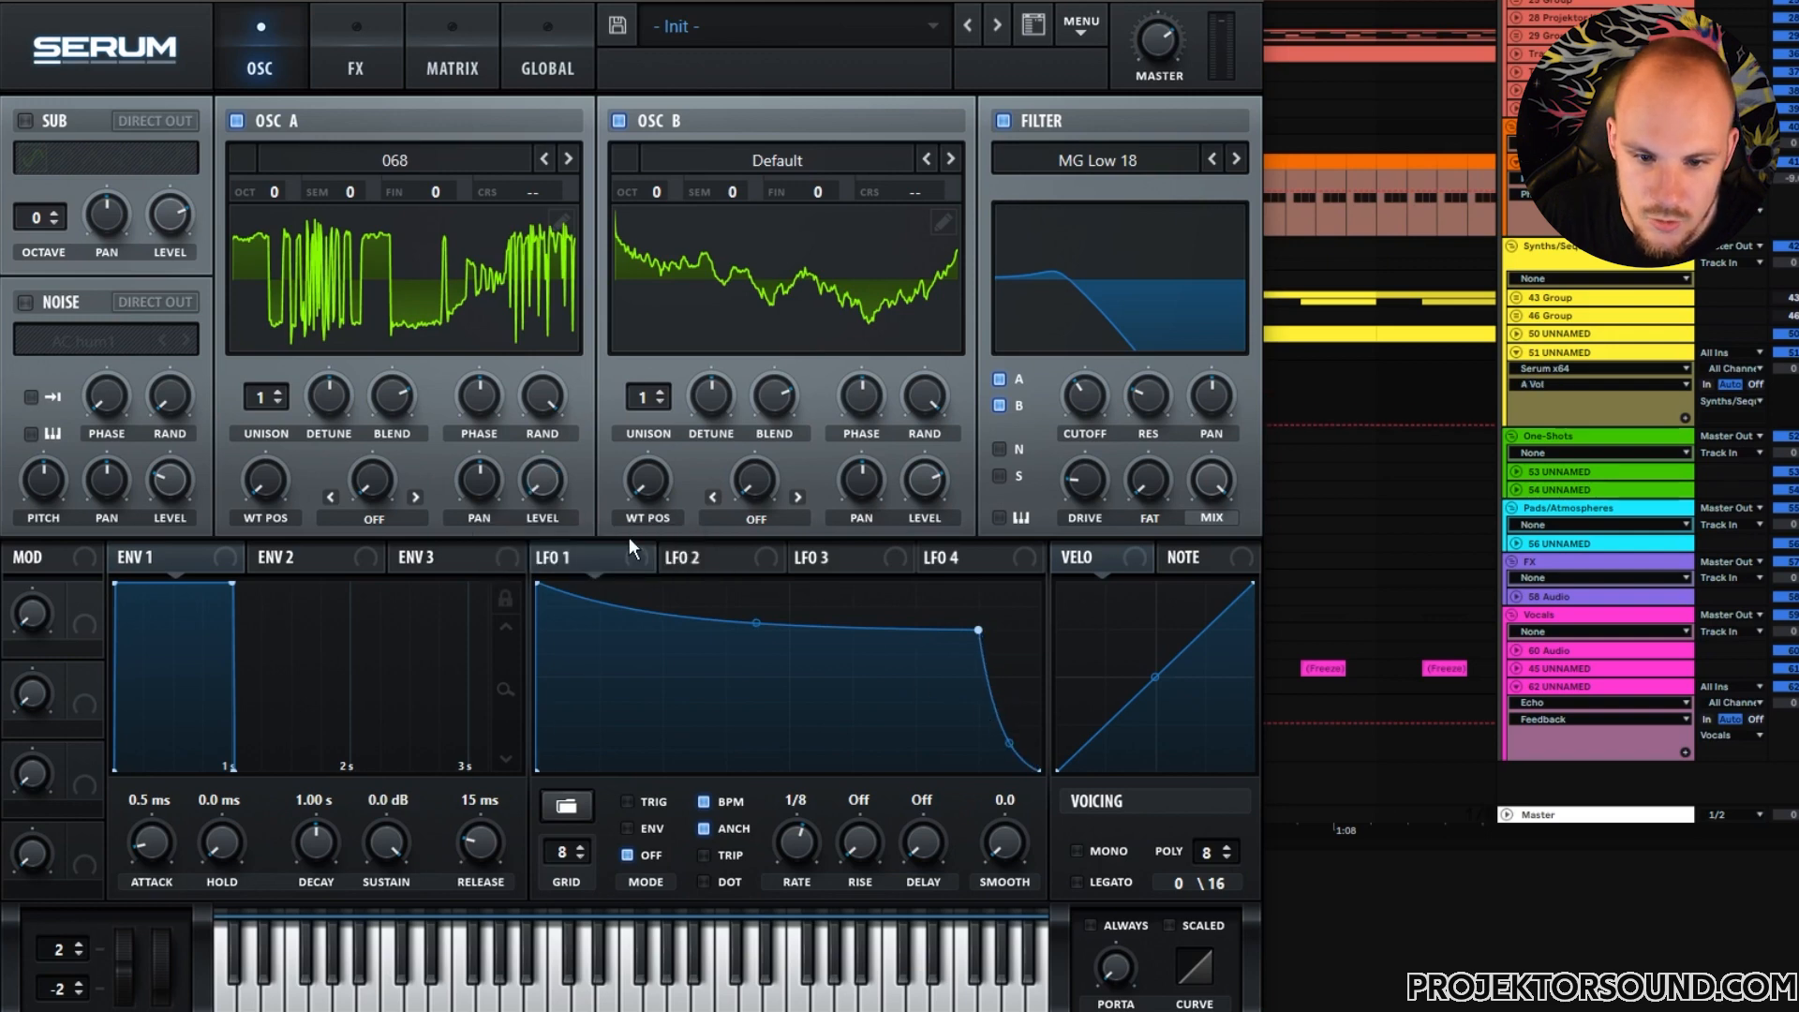
drag(925, 481, 863, 698)
drag(640, 564, 926, 485)
- Shape LFO 2 as a falling curve at rate 1/8 in envelope mode and assign it to the filter cutoff
click(715, 562)
drag(715, 562, 462, 539)
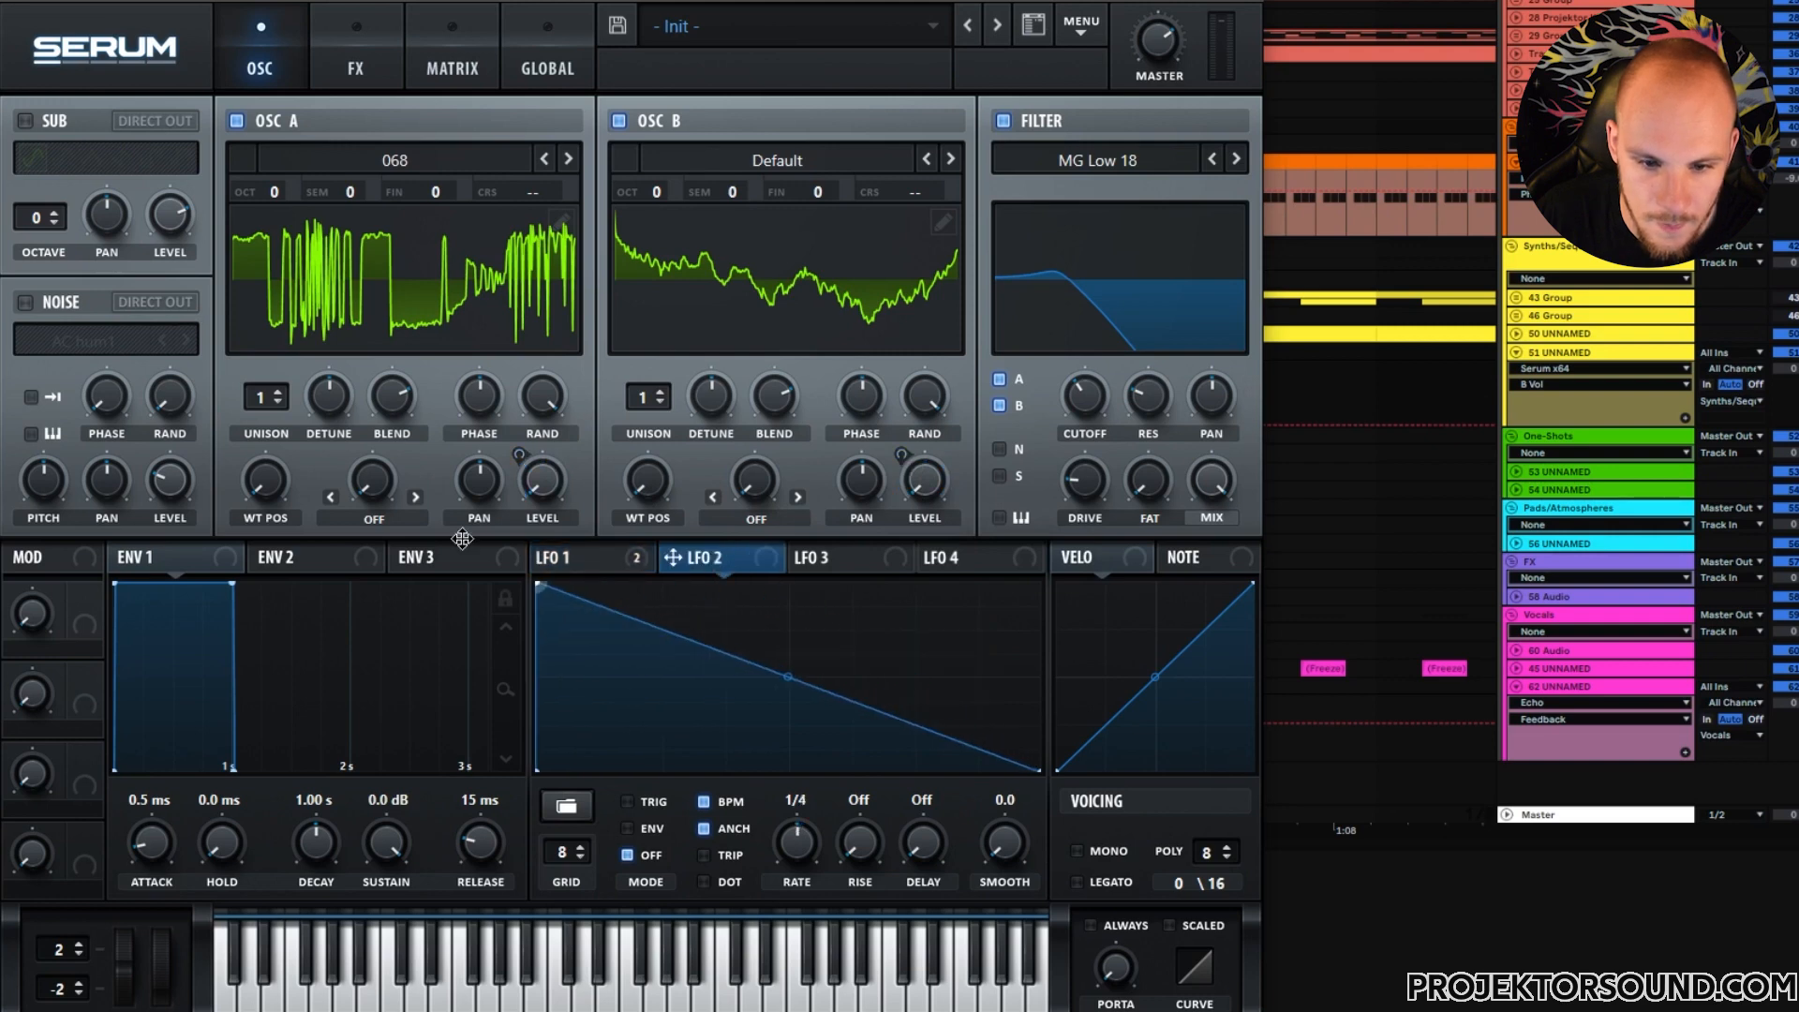
drag(798, 822, 811, 831)
click(656, 829)
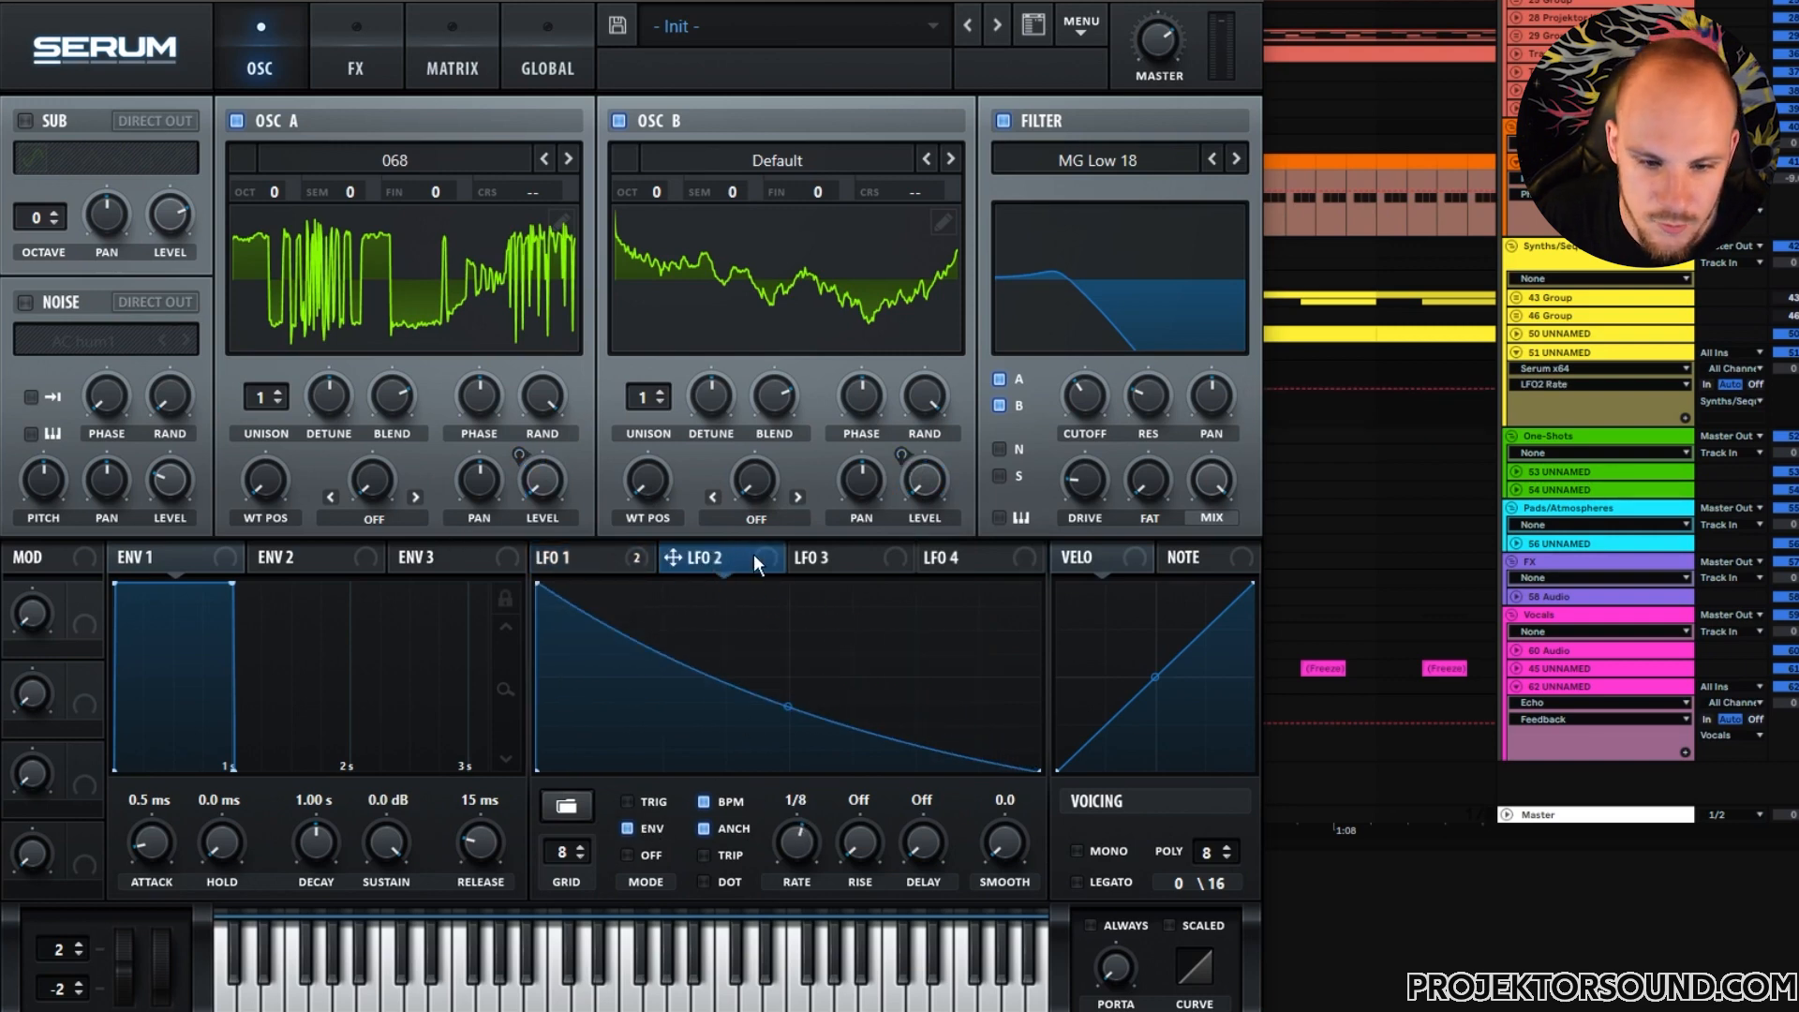
drag(1155, 383, 1084, 393)
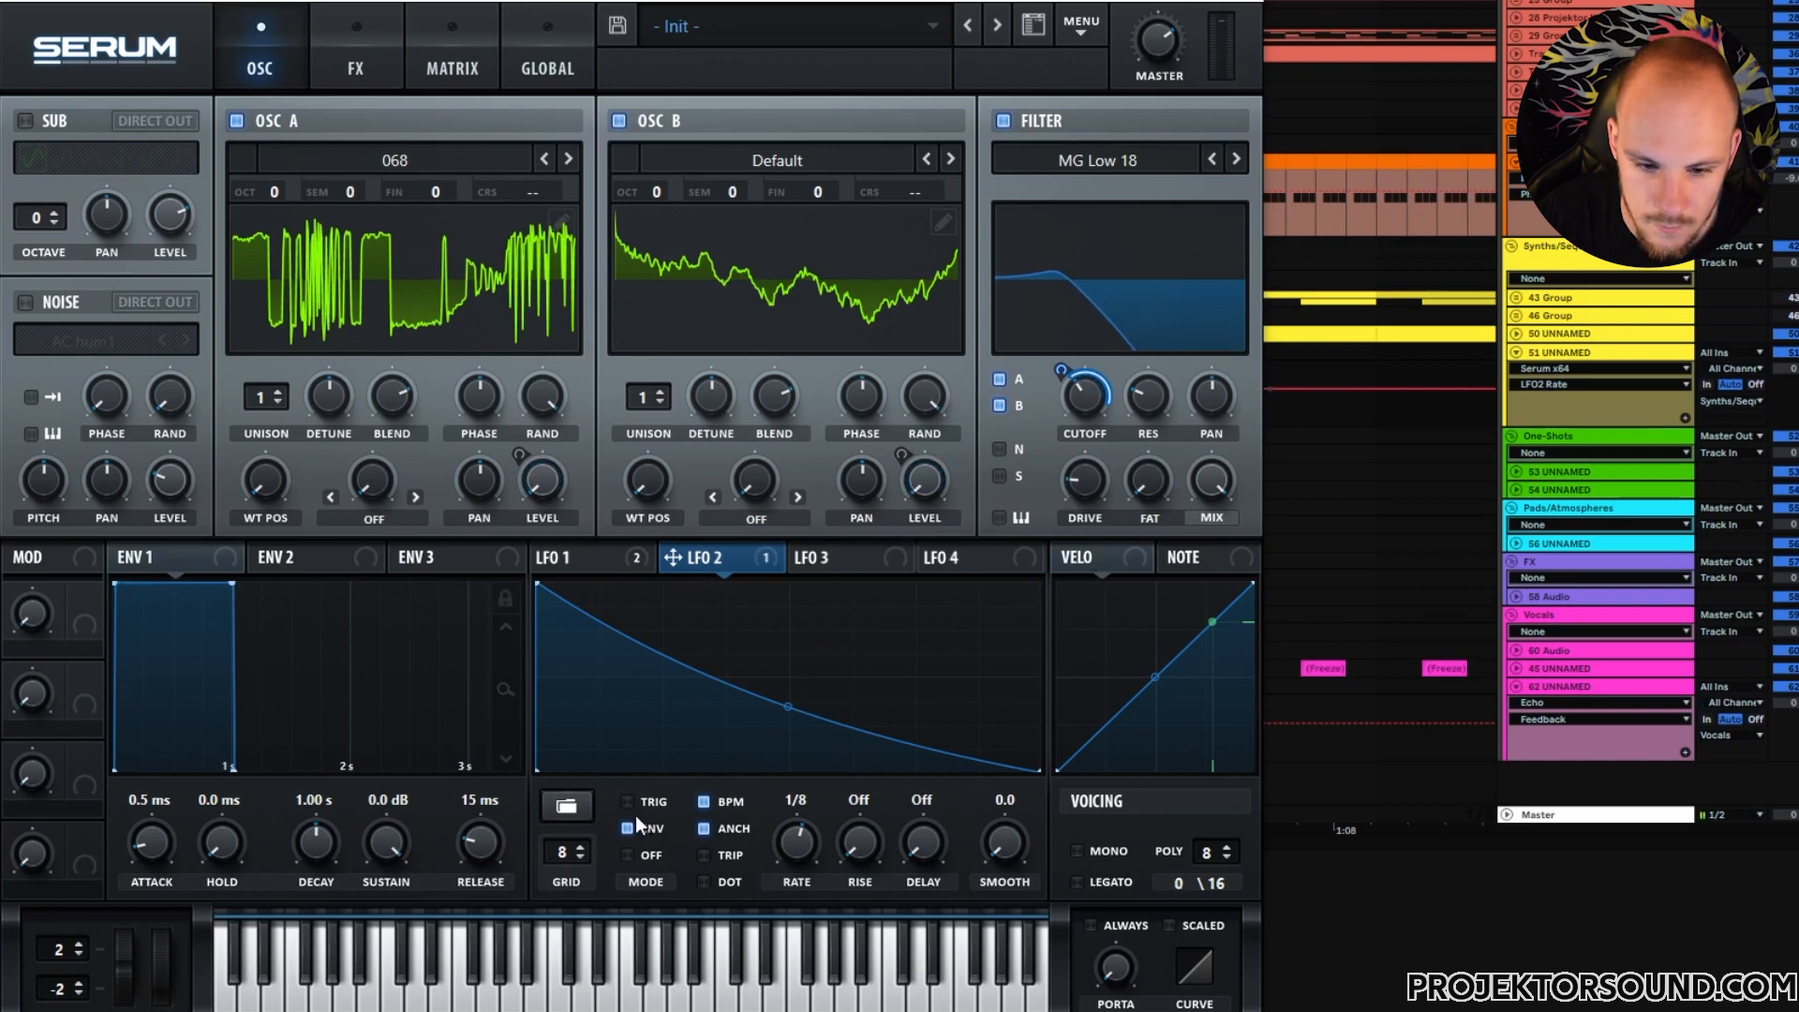
- Set LFO 1 to envelope mode and check LFO 2's modulation amount on the filter cutoff
click(617, 553)
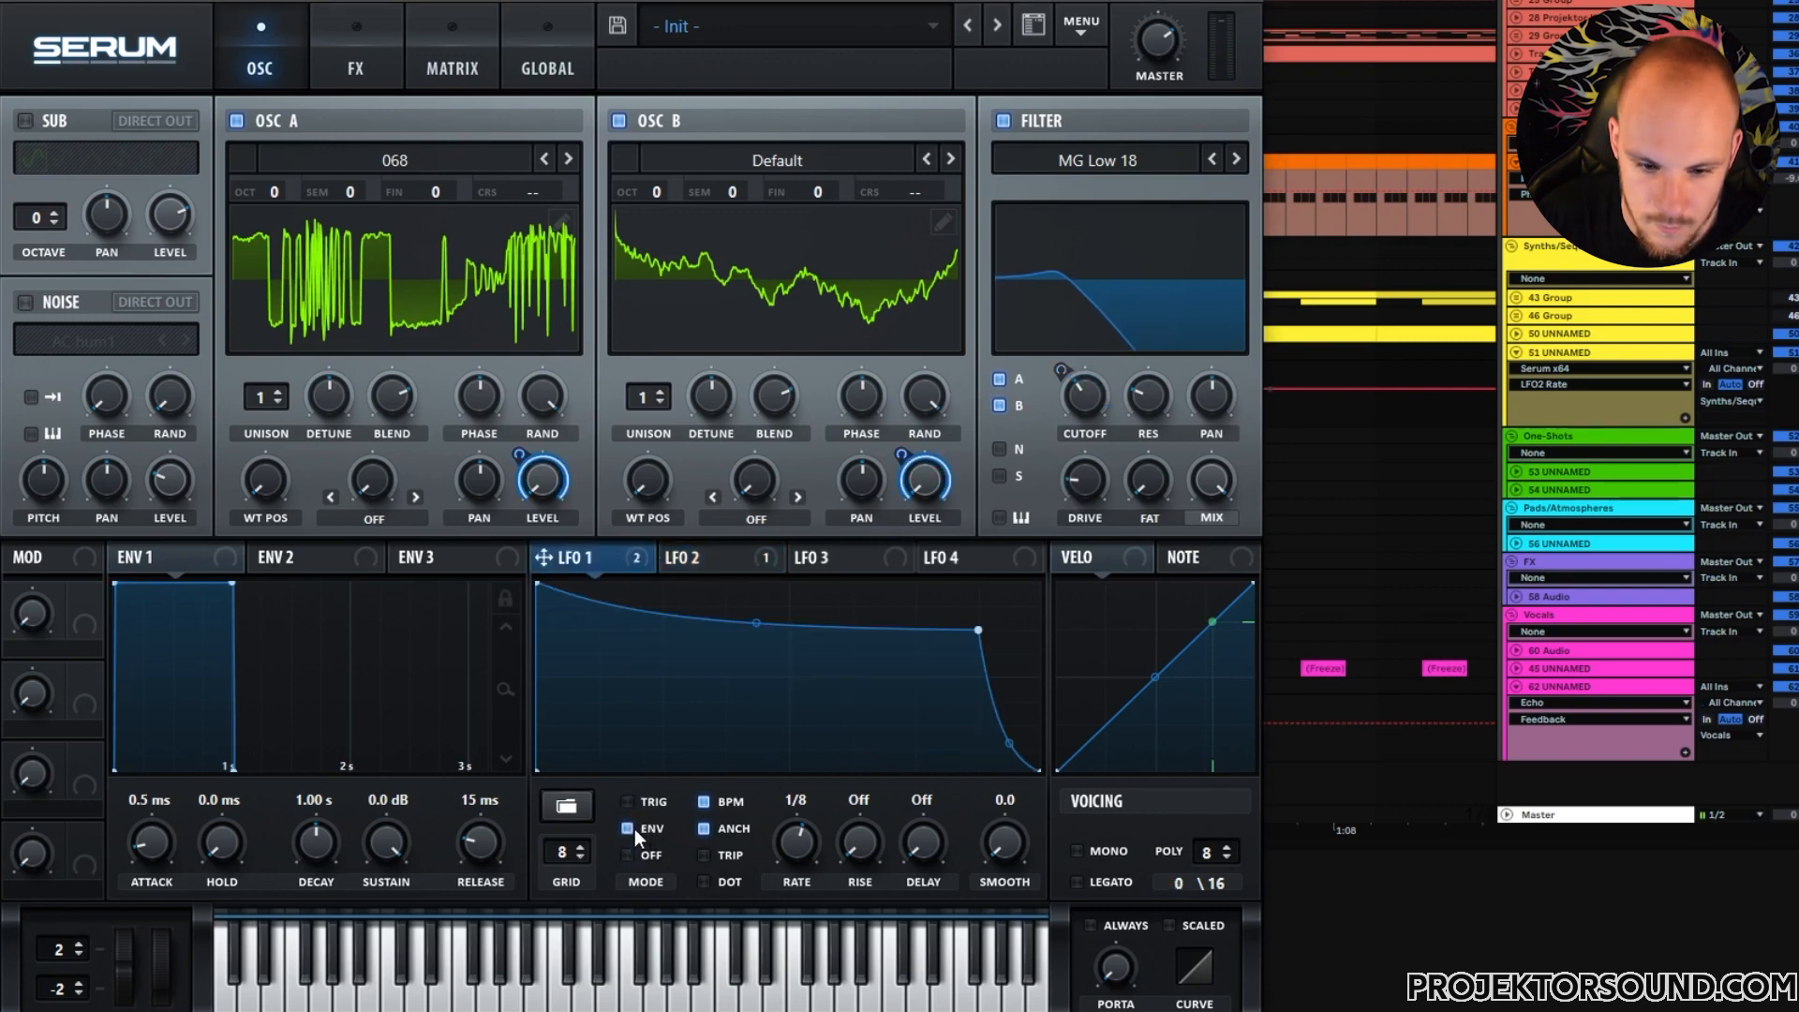
click(714, 553)
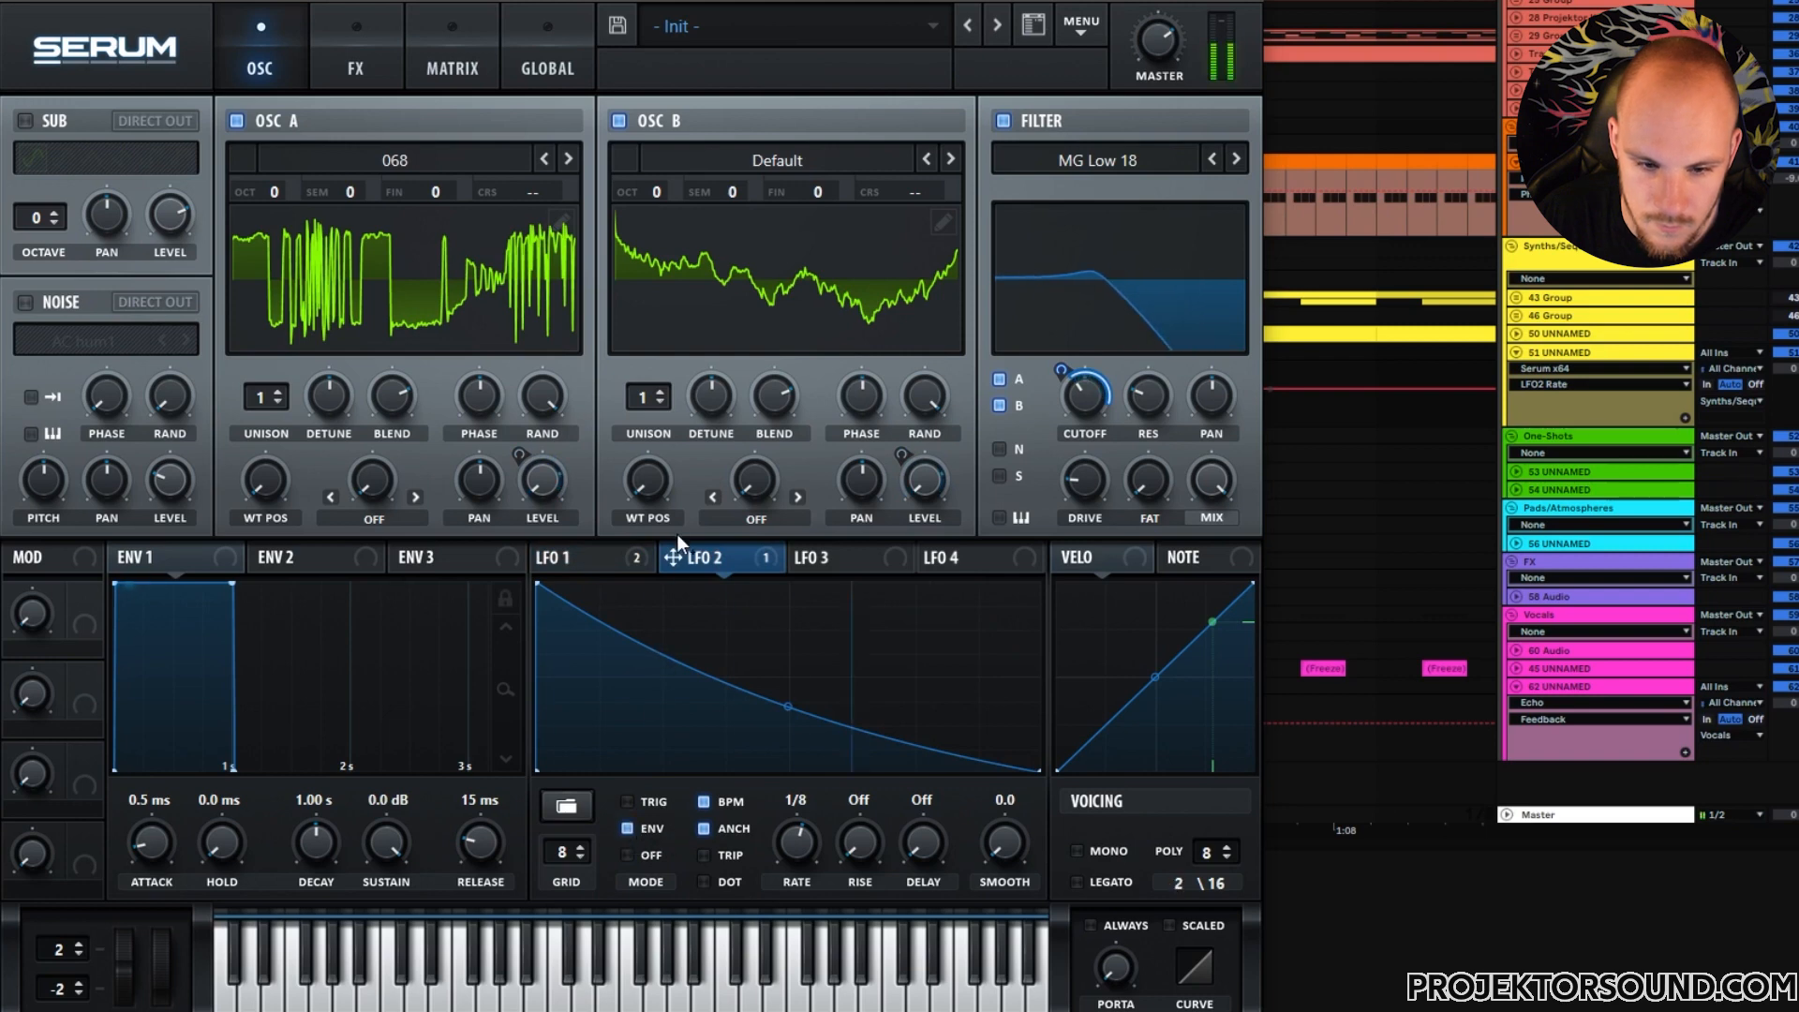
mouse_move(1056, 386)
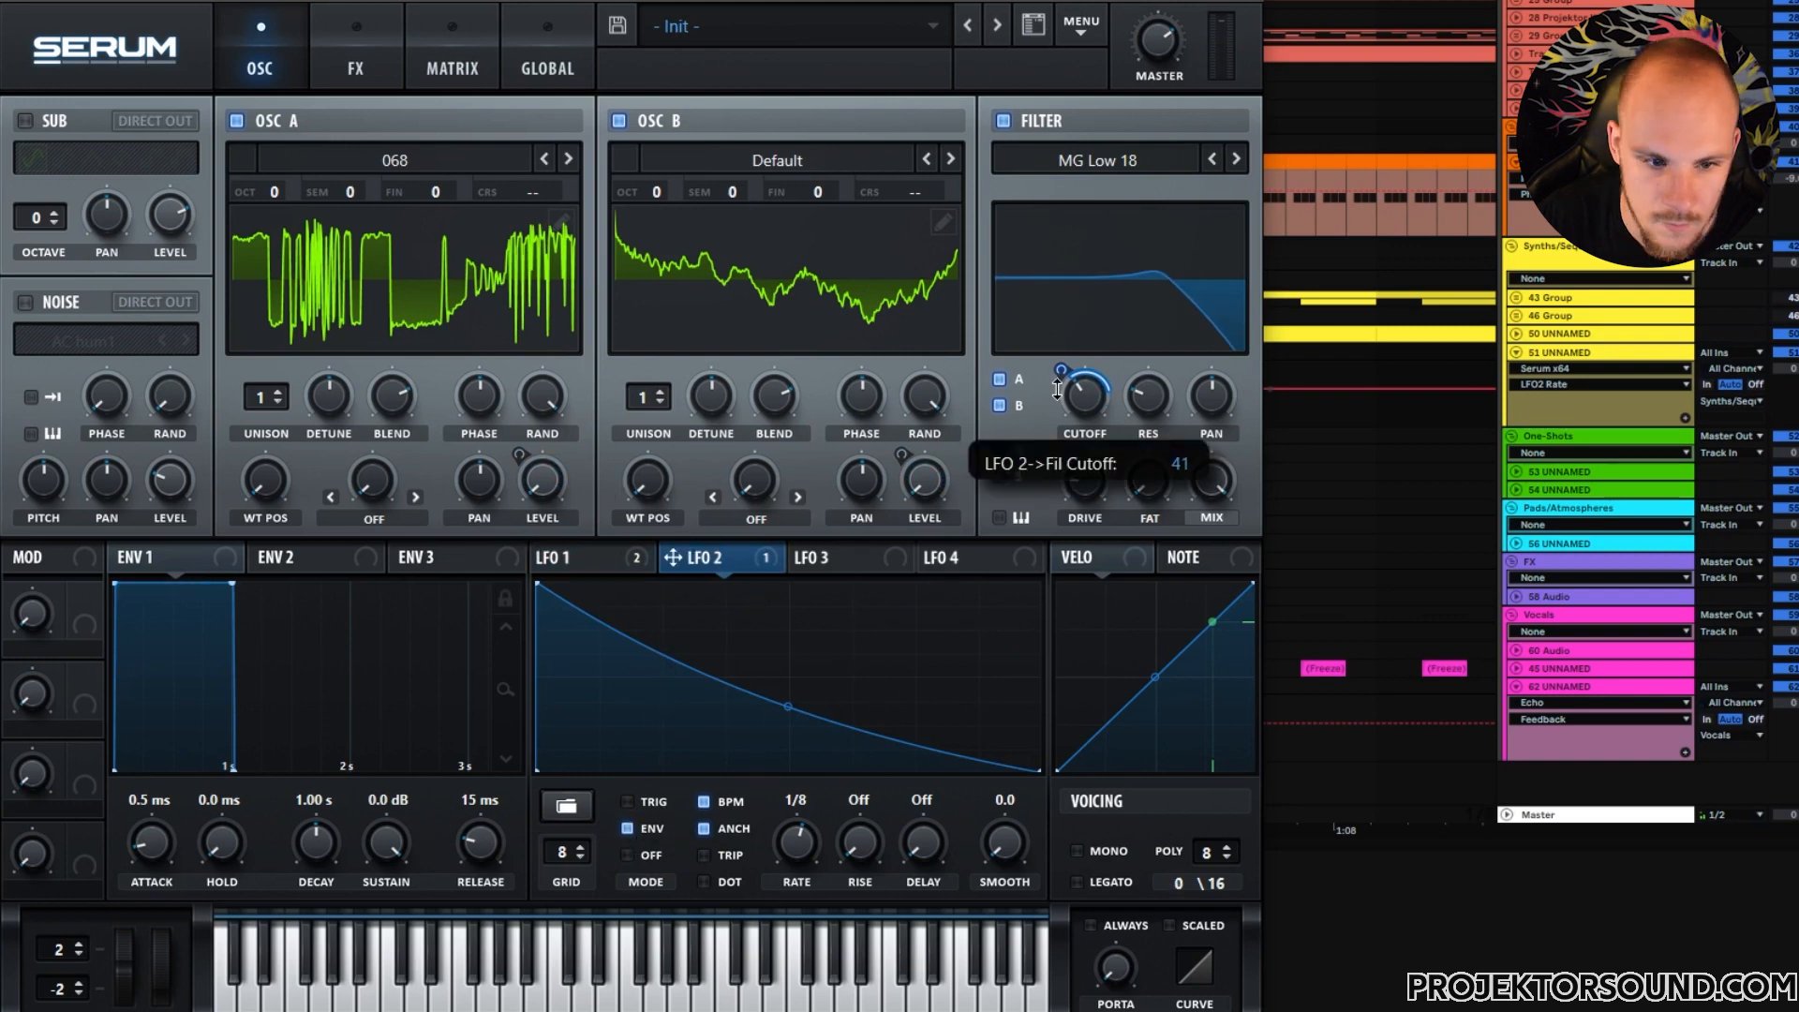
- Enable Hyper/Dimension with retrigger, lower the hyper mix, raise the dimension mix to about half, and reduce the dimension size
click(312, 87)
click(35, 126)
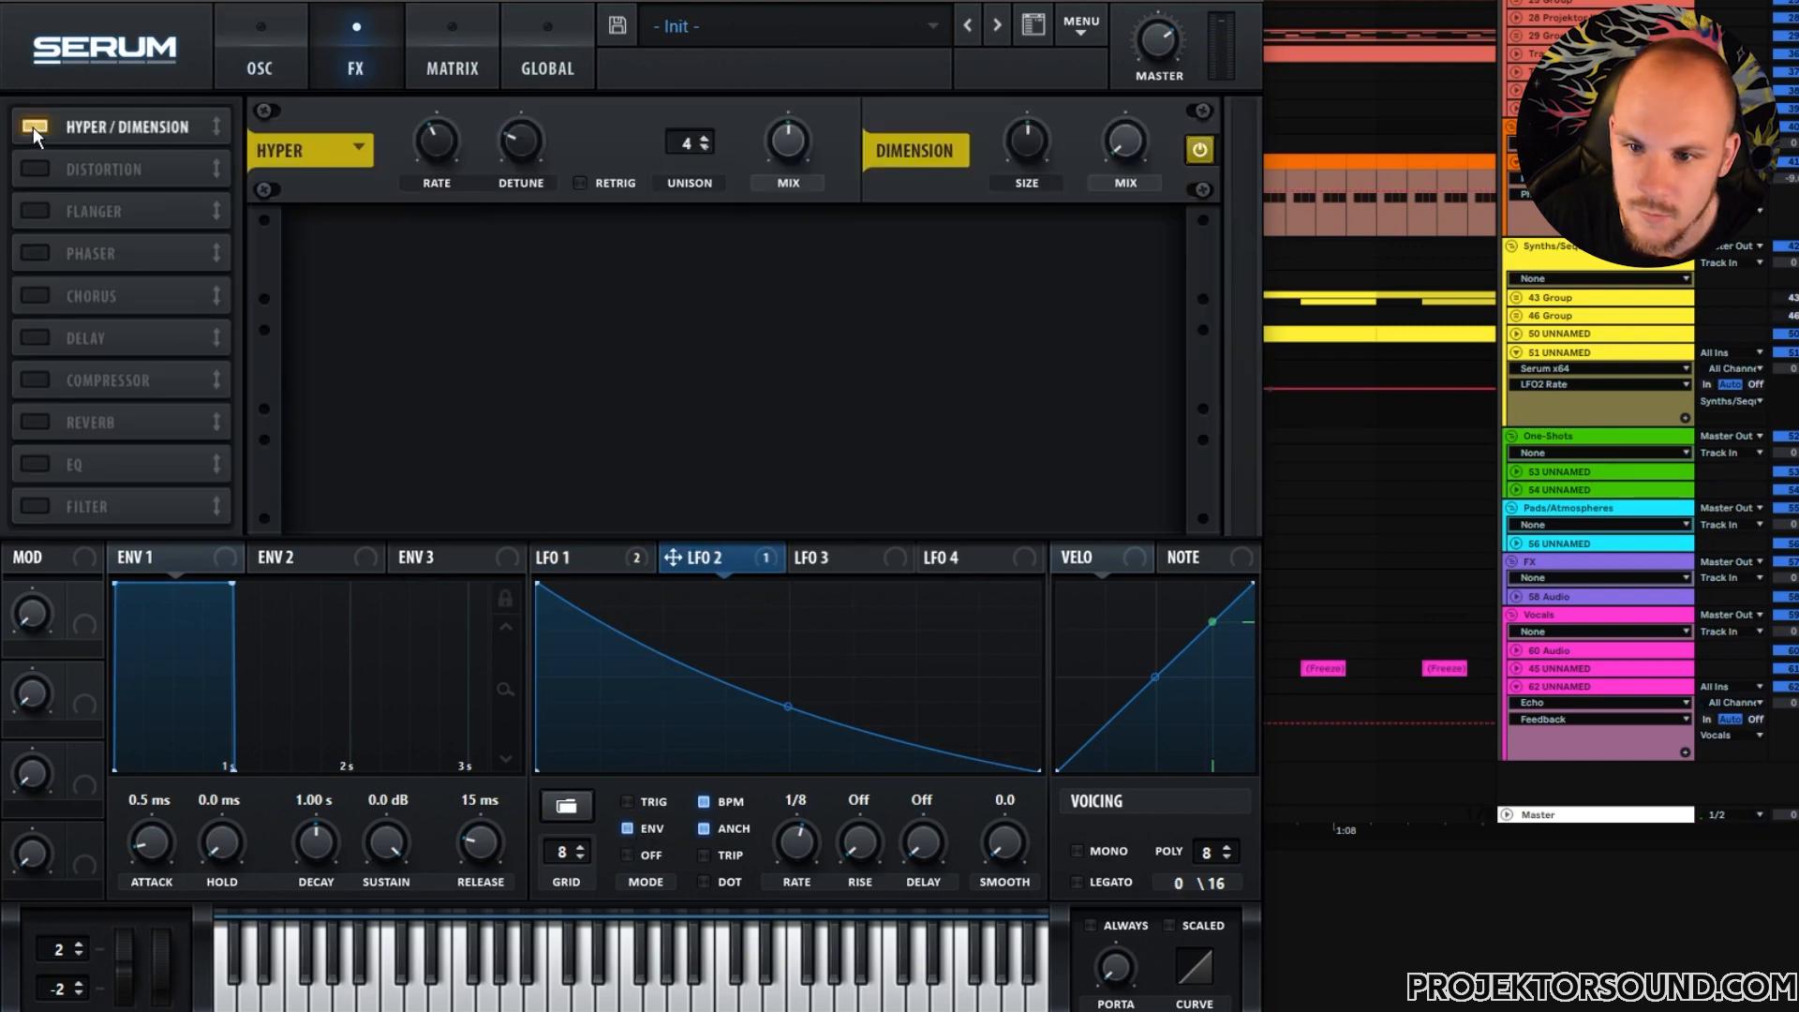
click(762, 167)
drag(1125, 139, 1150, 49)
drag(1027, 141, 985, 329)
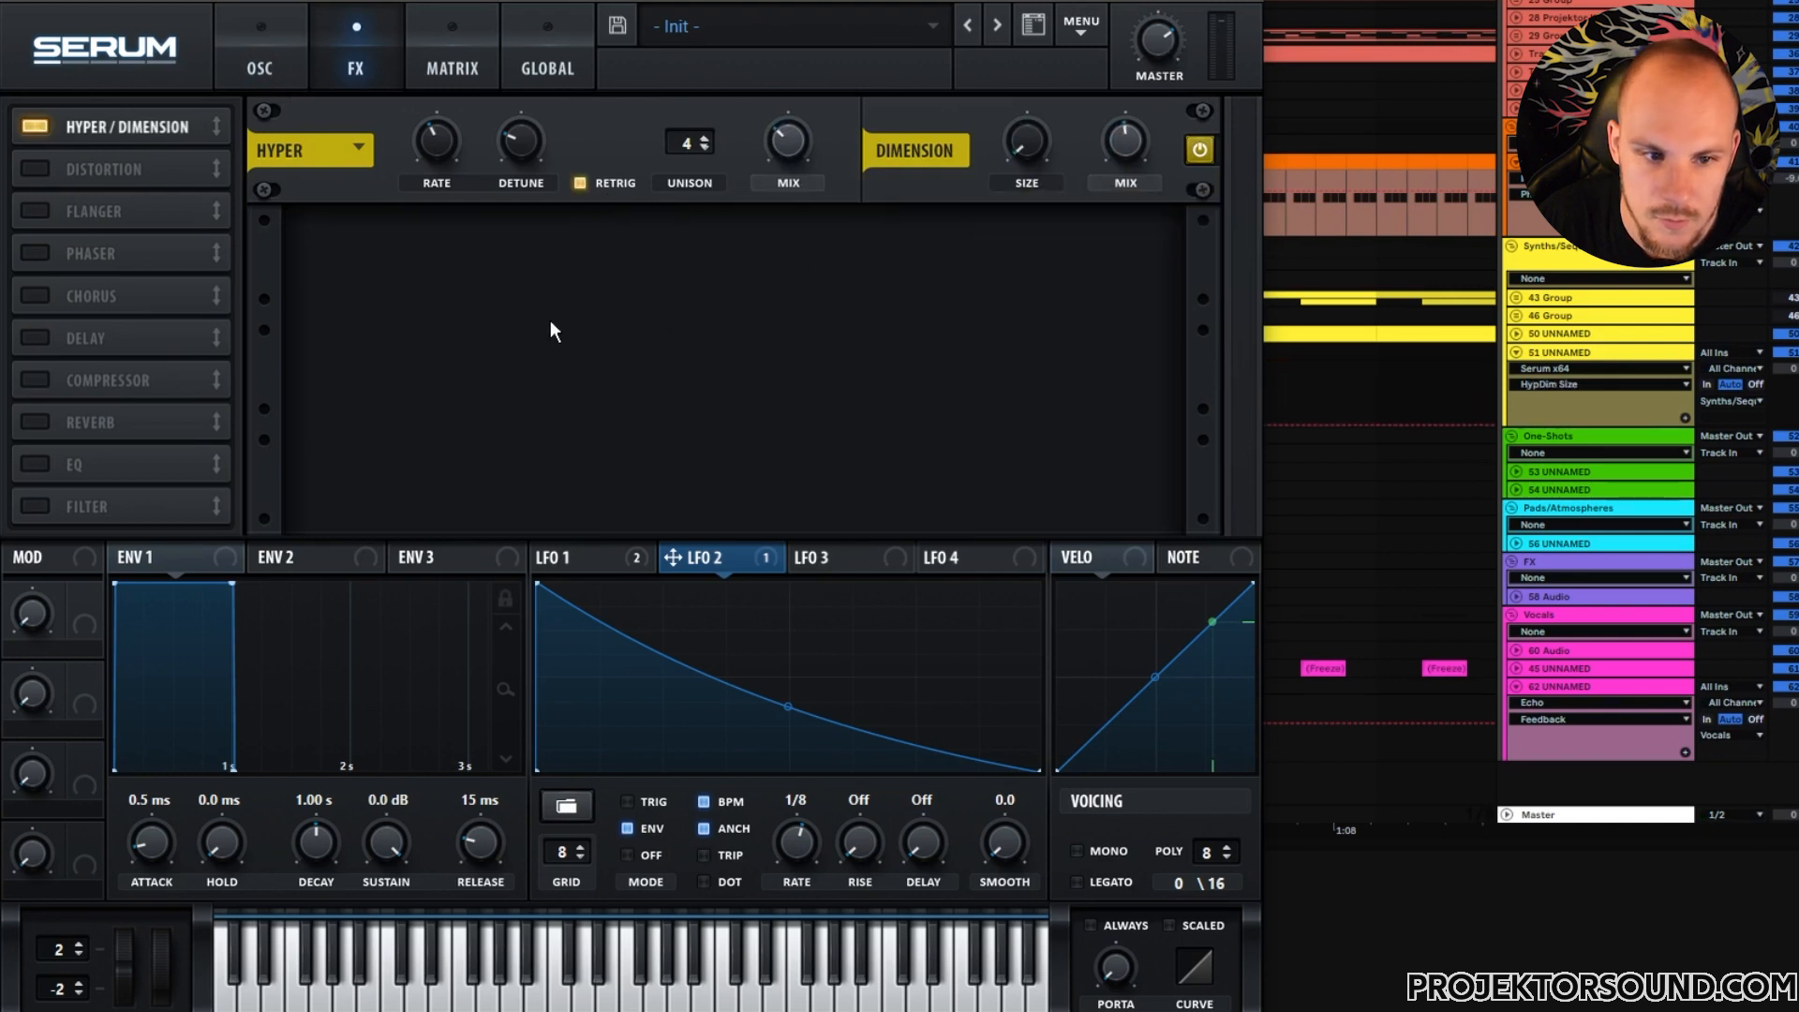
- Add a Zero-Square distortion with low drive and its mix at about half
click(47, 178)
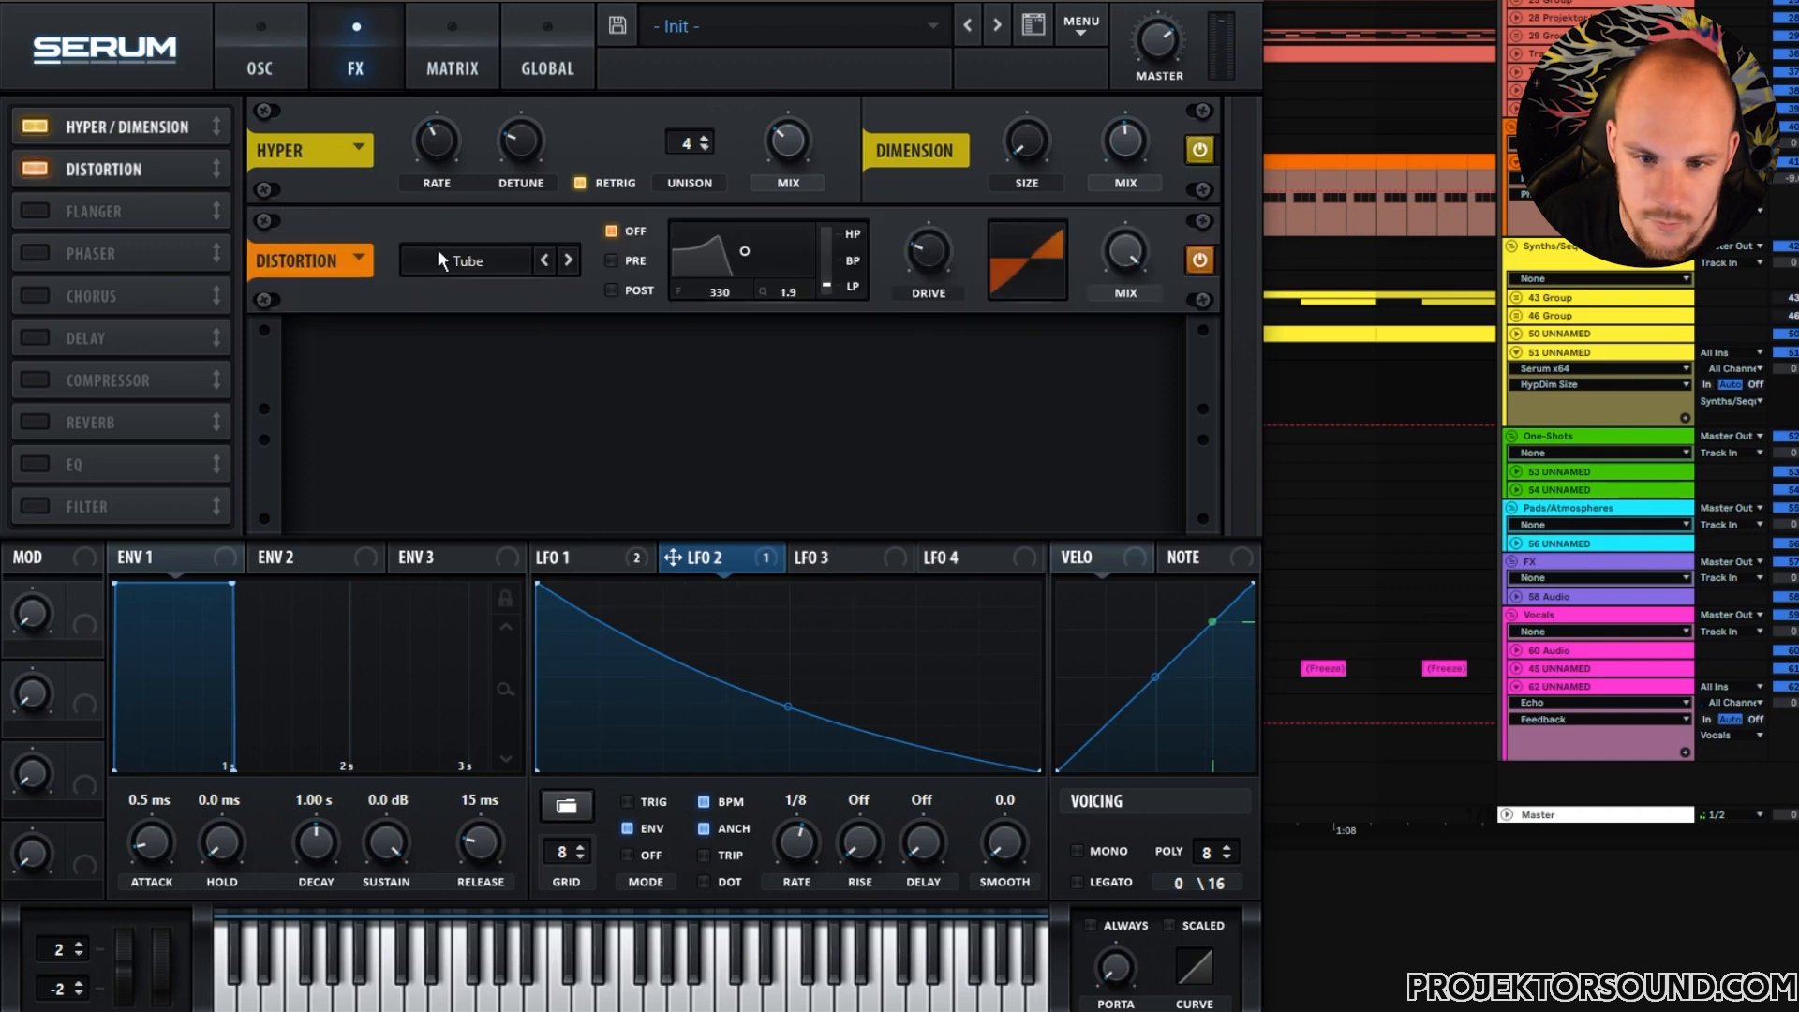
click(464, 260)
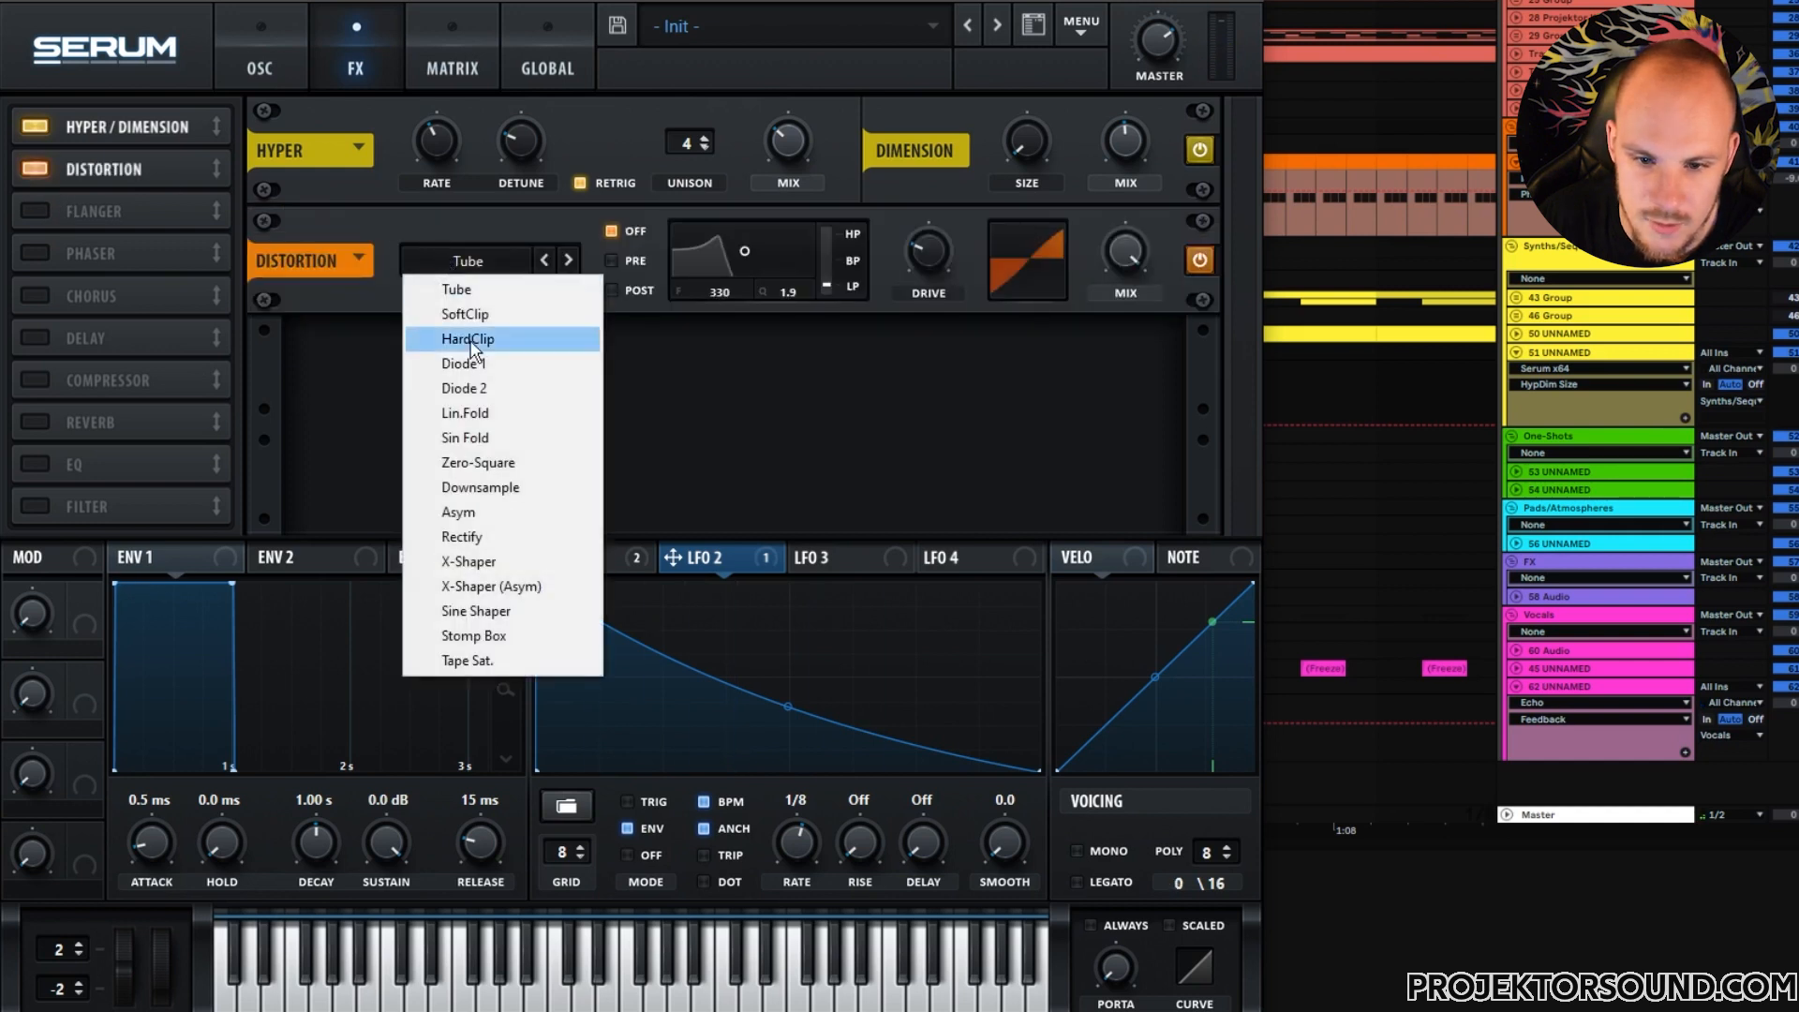
click(529, 462)
drag(922, 263, 919, 270)
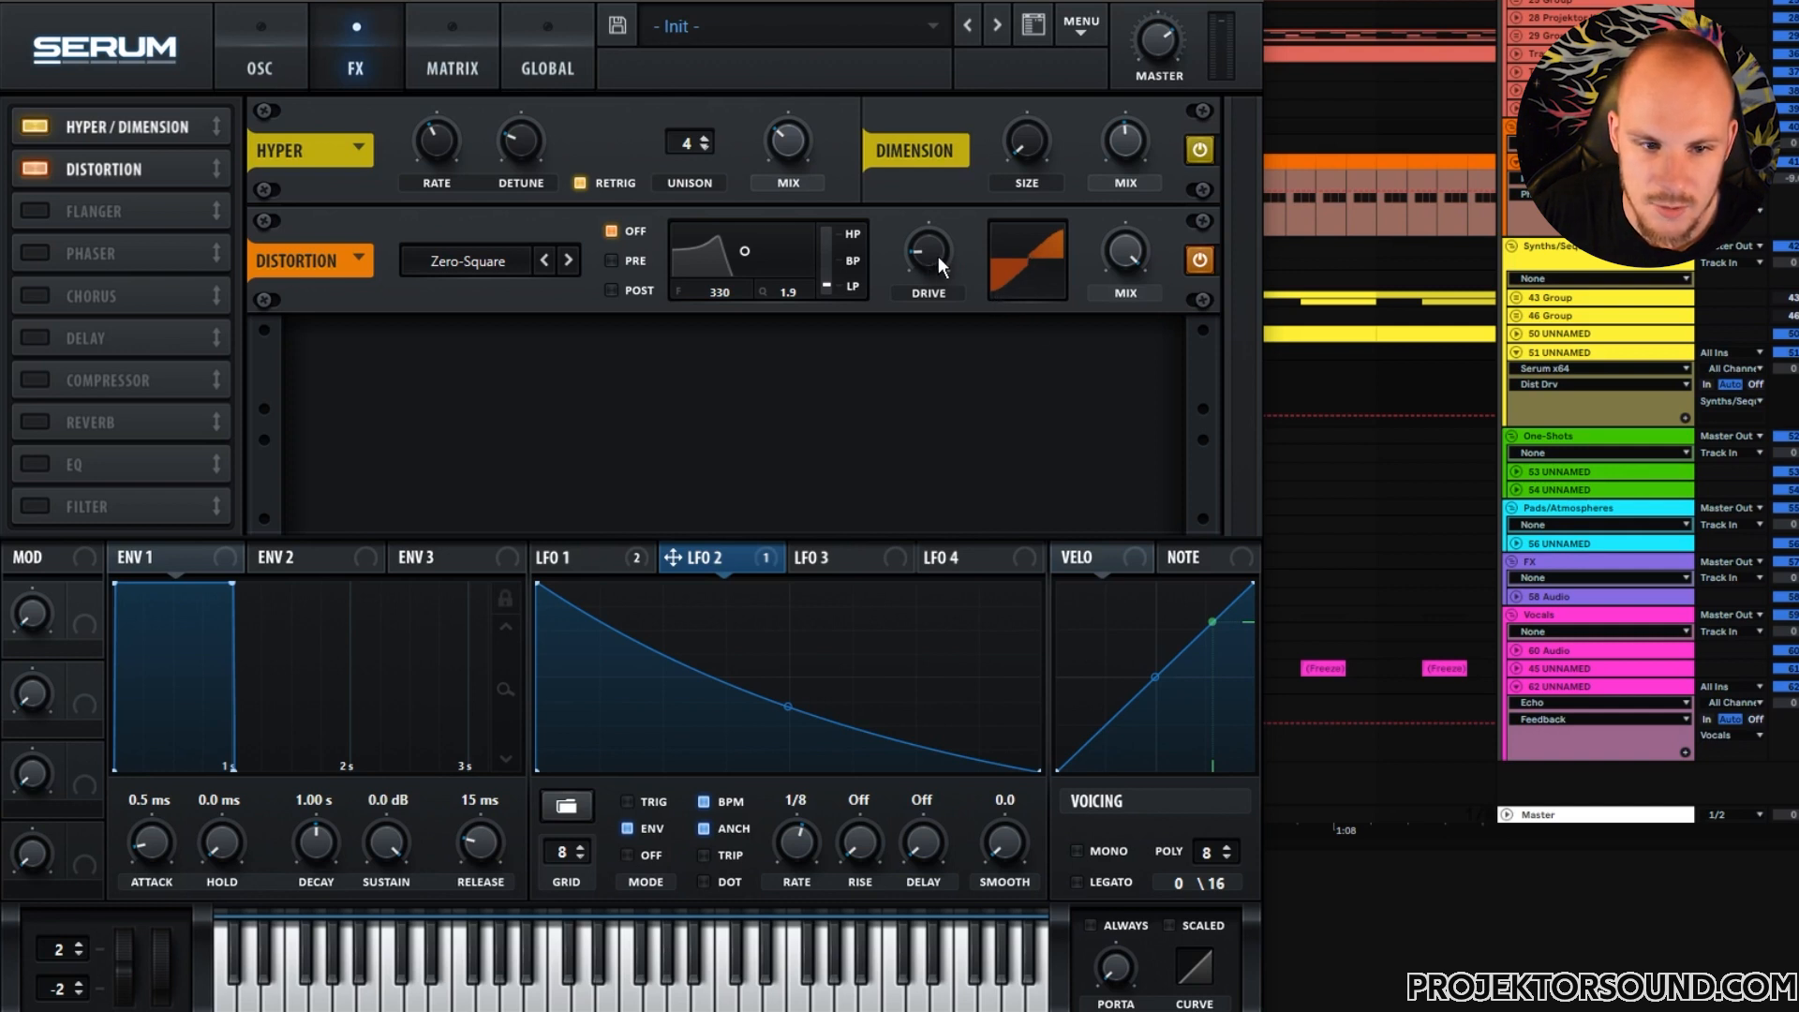
drag(937, 255, 989, 77)
drag(958, 250, 897, 312)
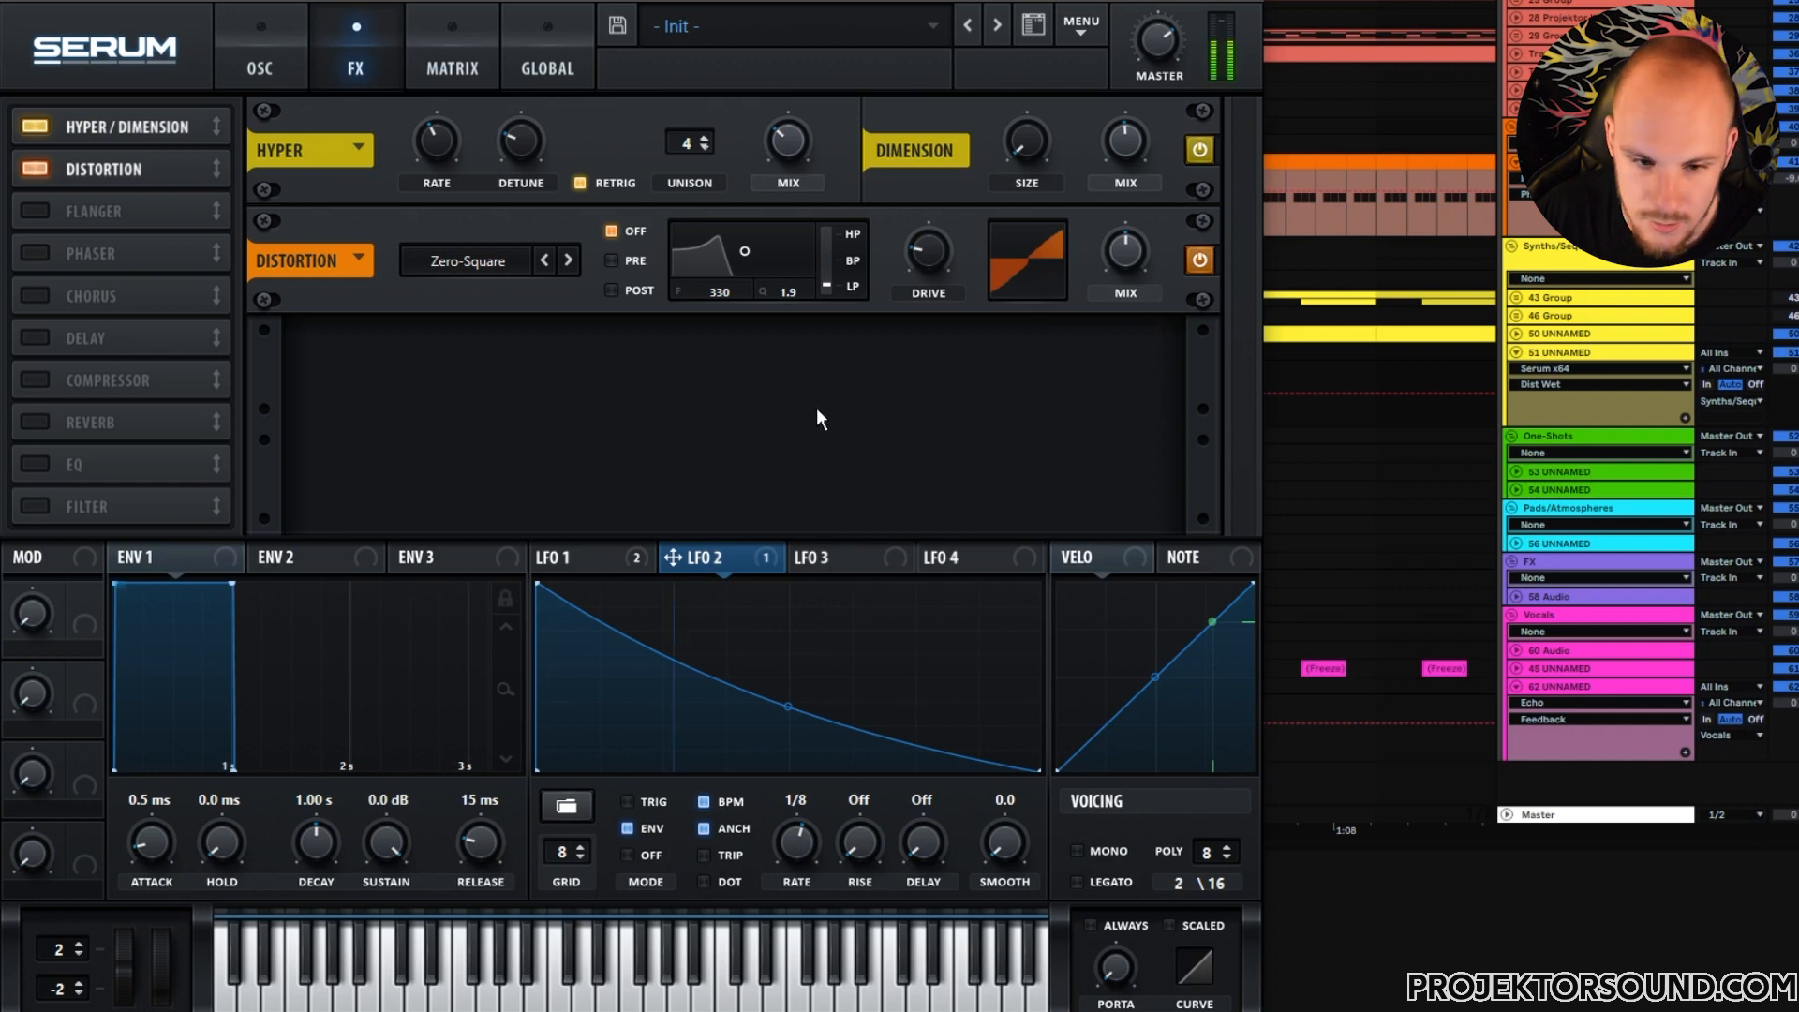
- Modulate the distortion mix with LFO 2 and raise the distortion drive slightly
drag(720, 551, 1127, 328)
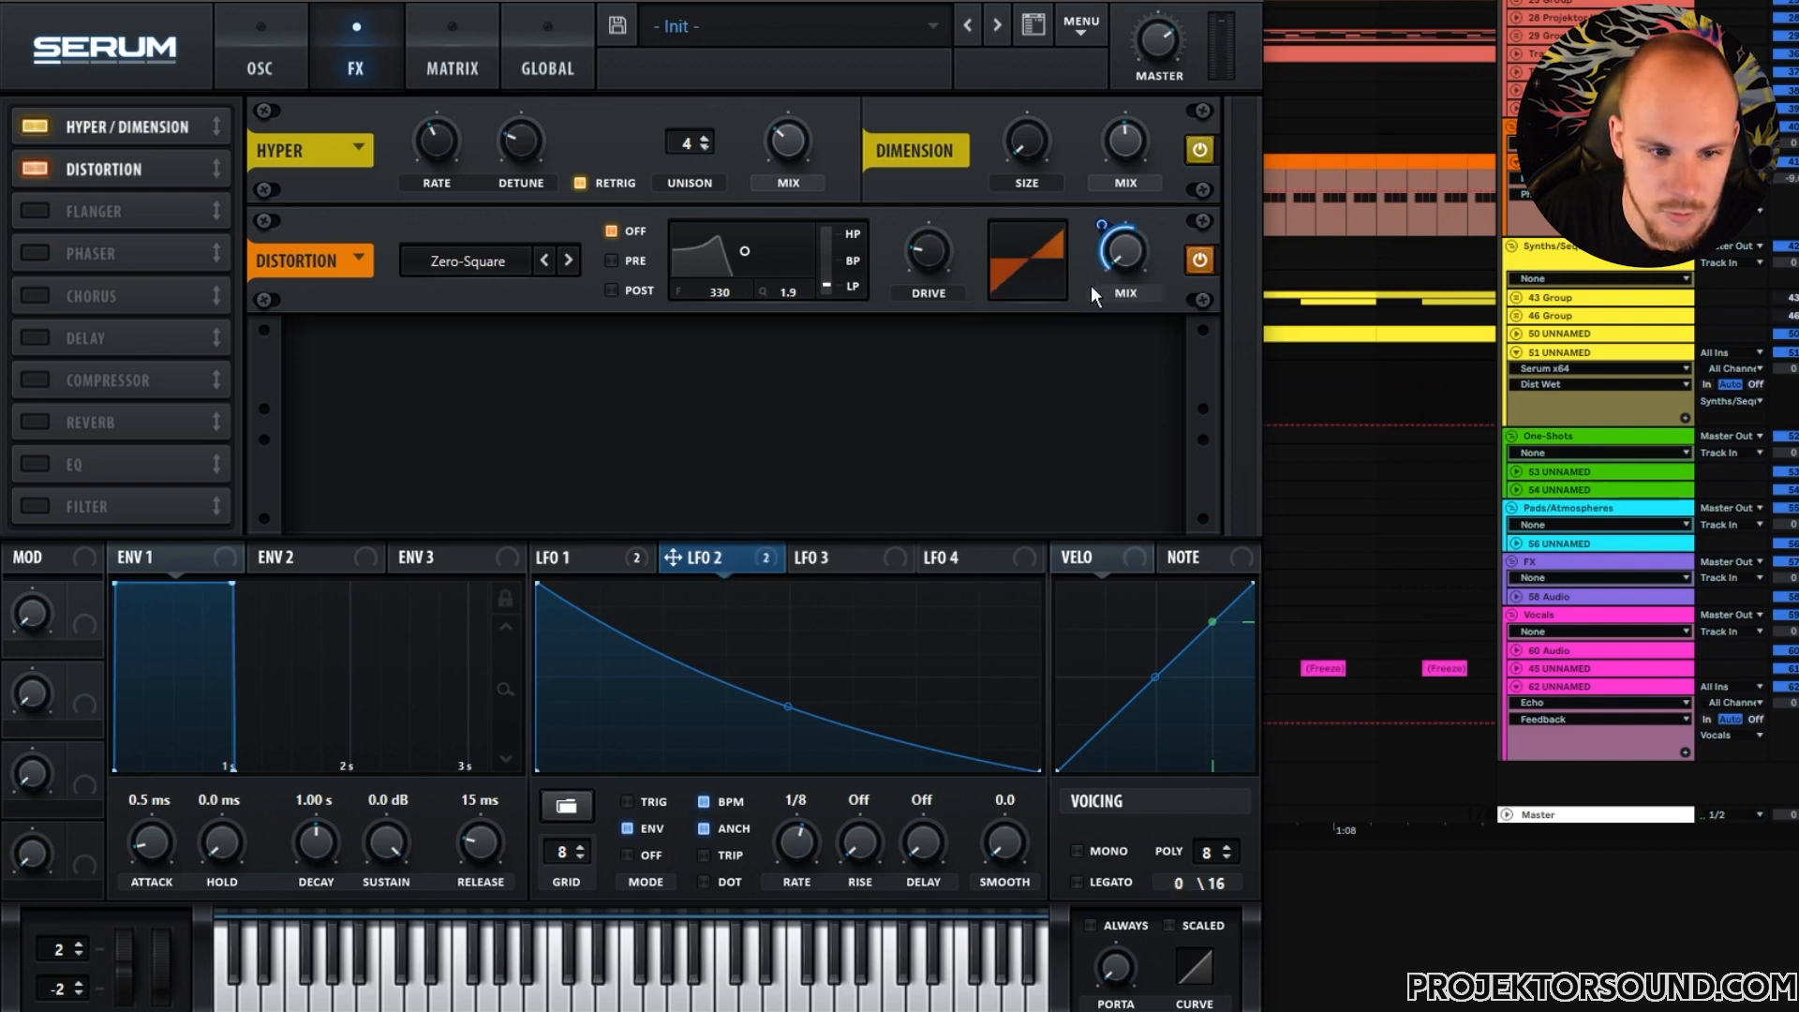
drag(917, 276, 935, 233)
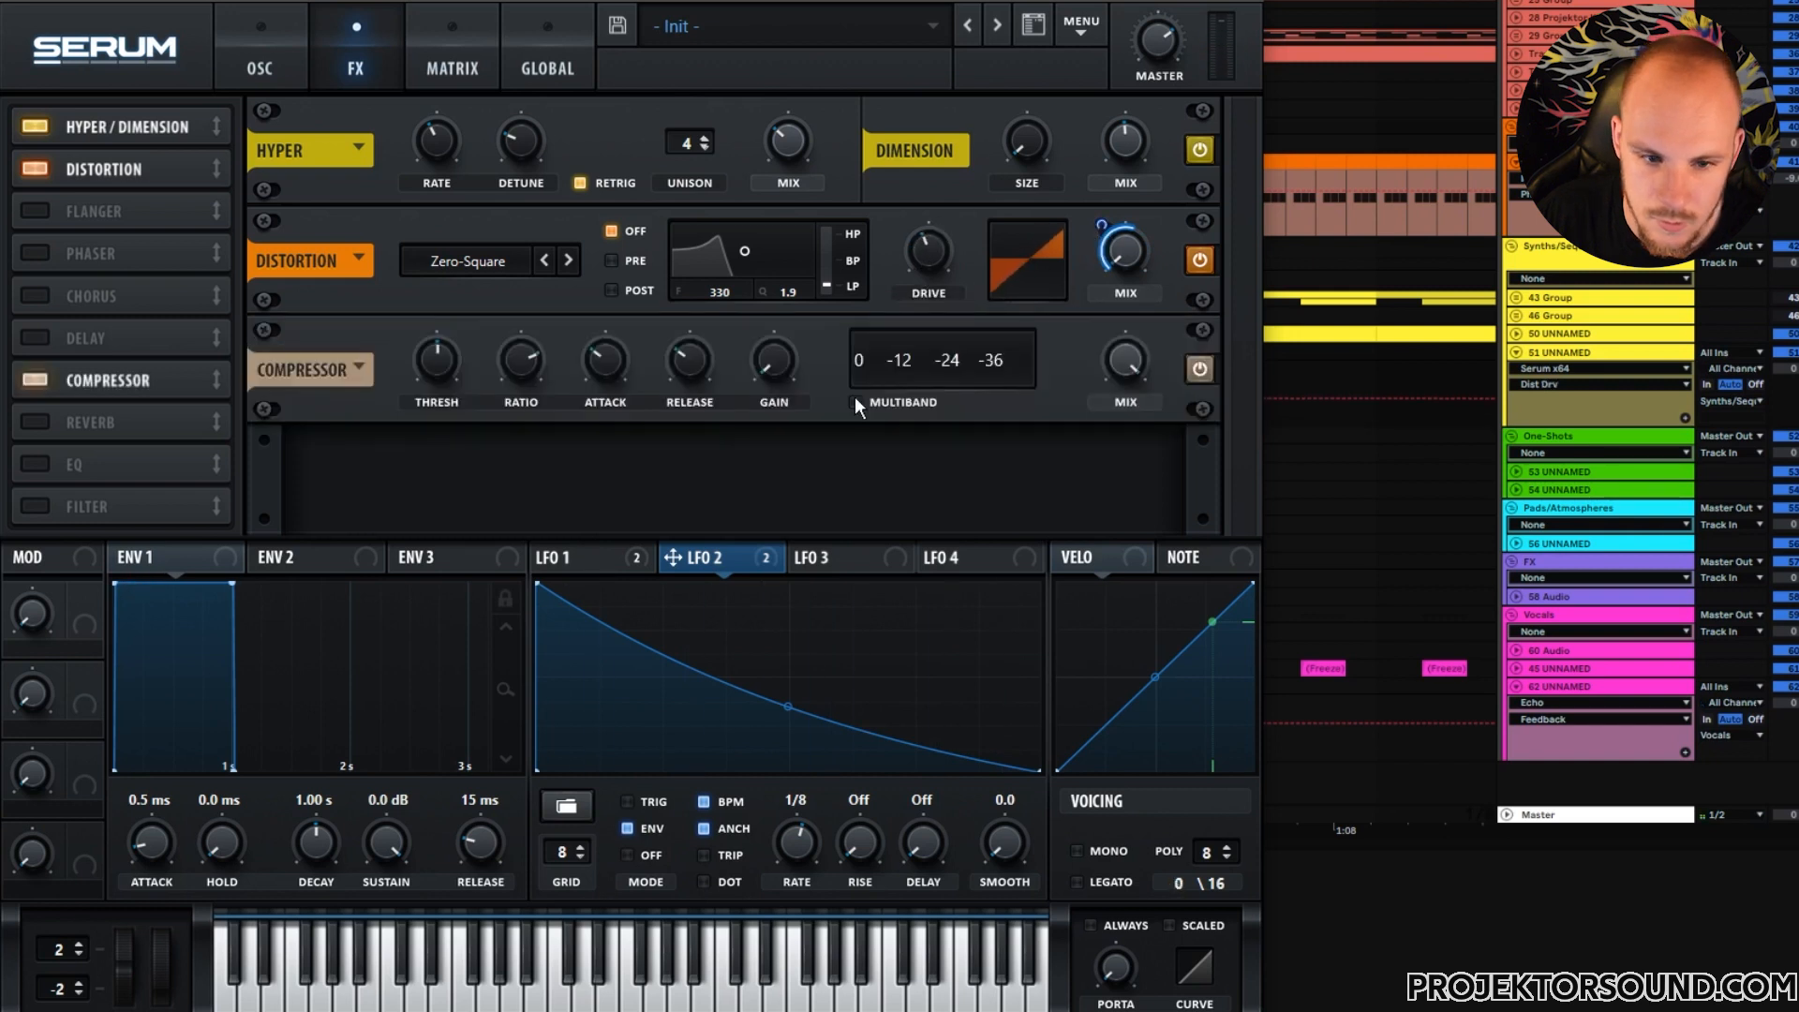
- Switch the Serum compressor to multiband and raise its gain, release and attack
click(854, 400)
drag(777, 365, 787, 293)
drag(698, 359, 703, 223)
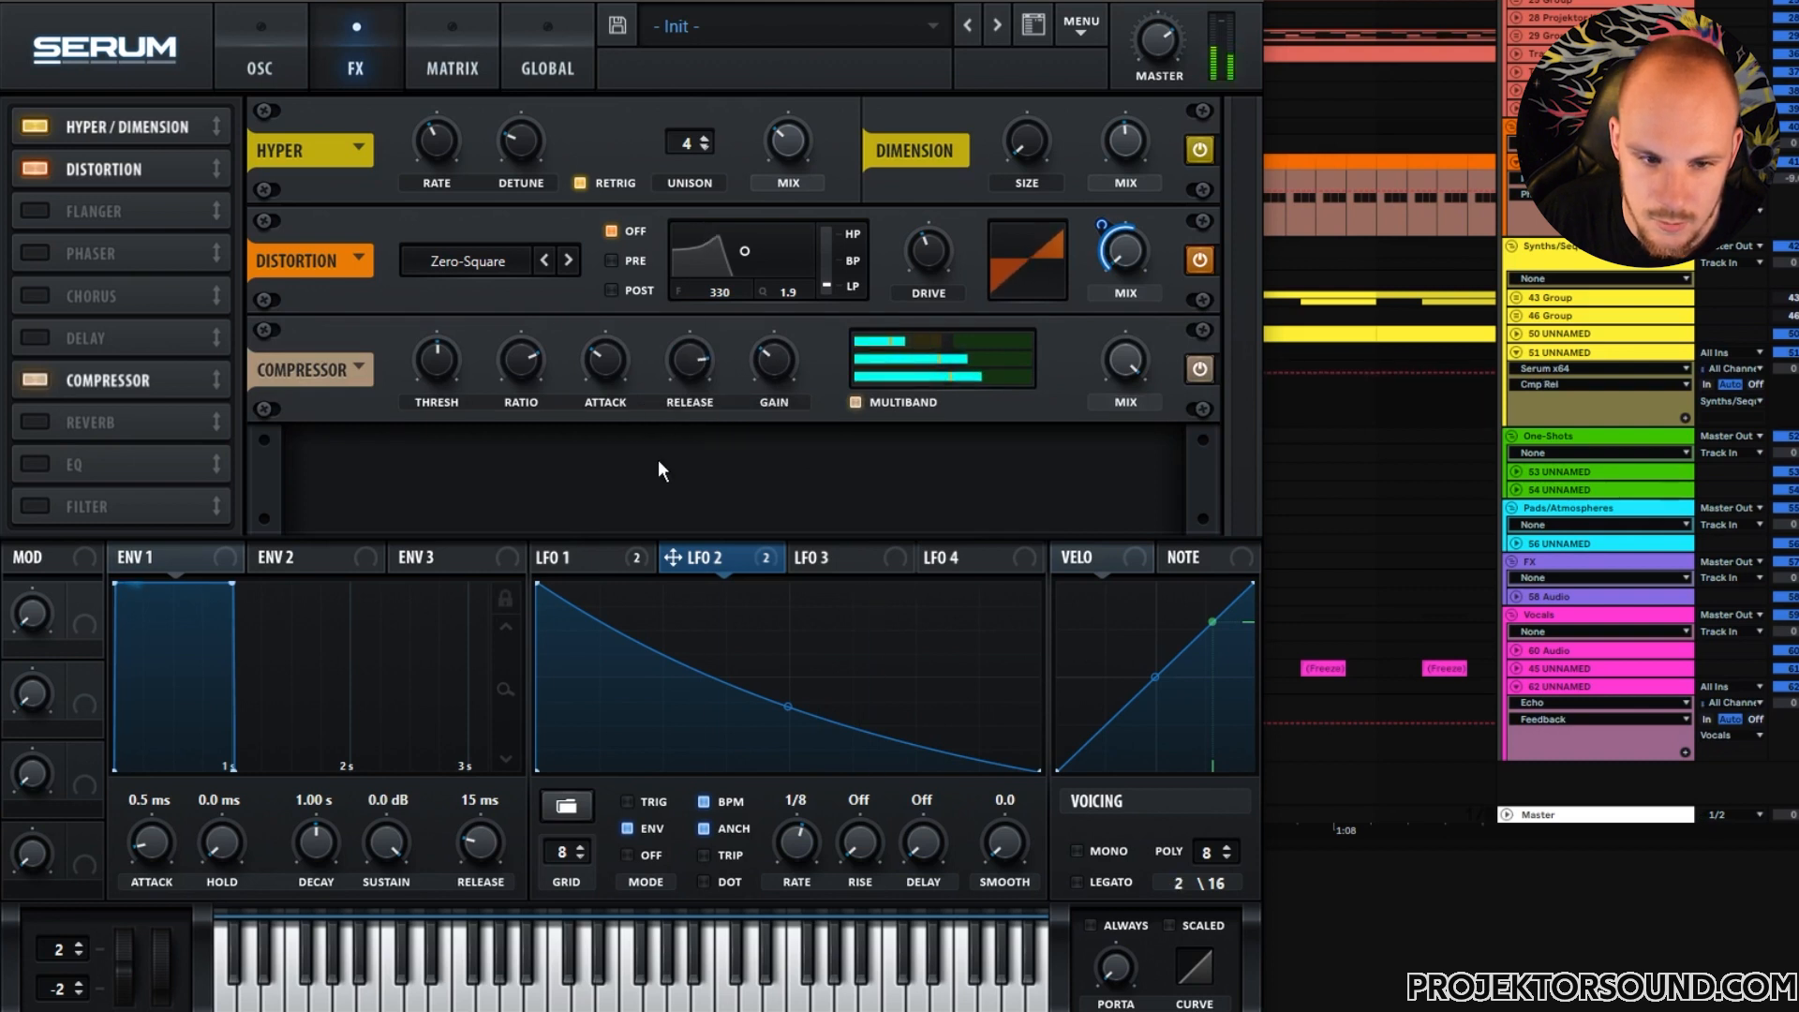
drag(607, 354, 620, 329)
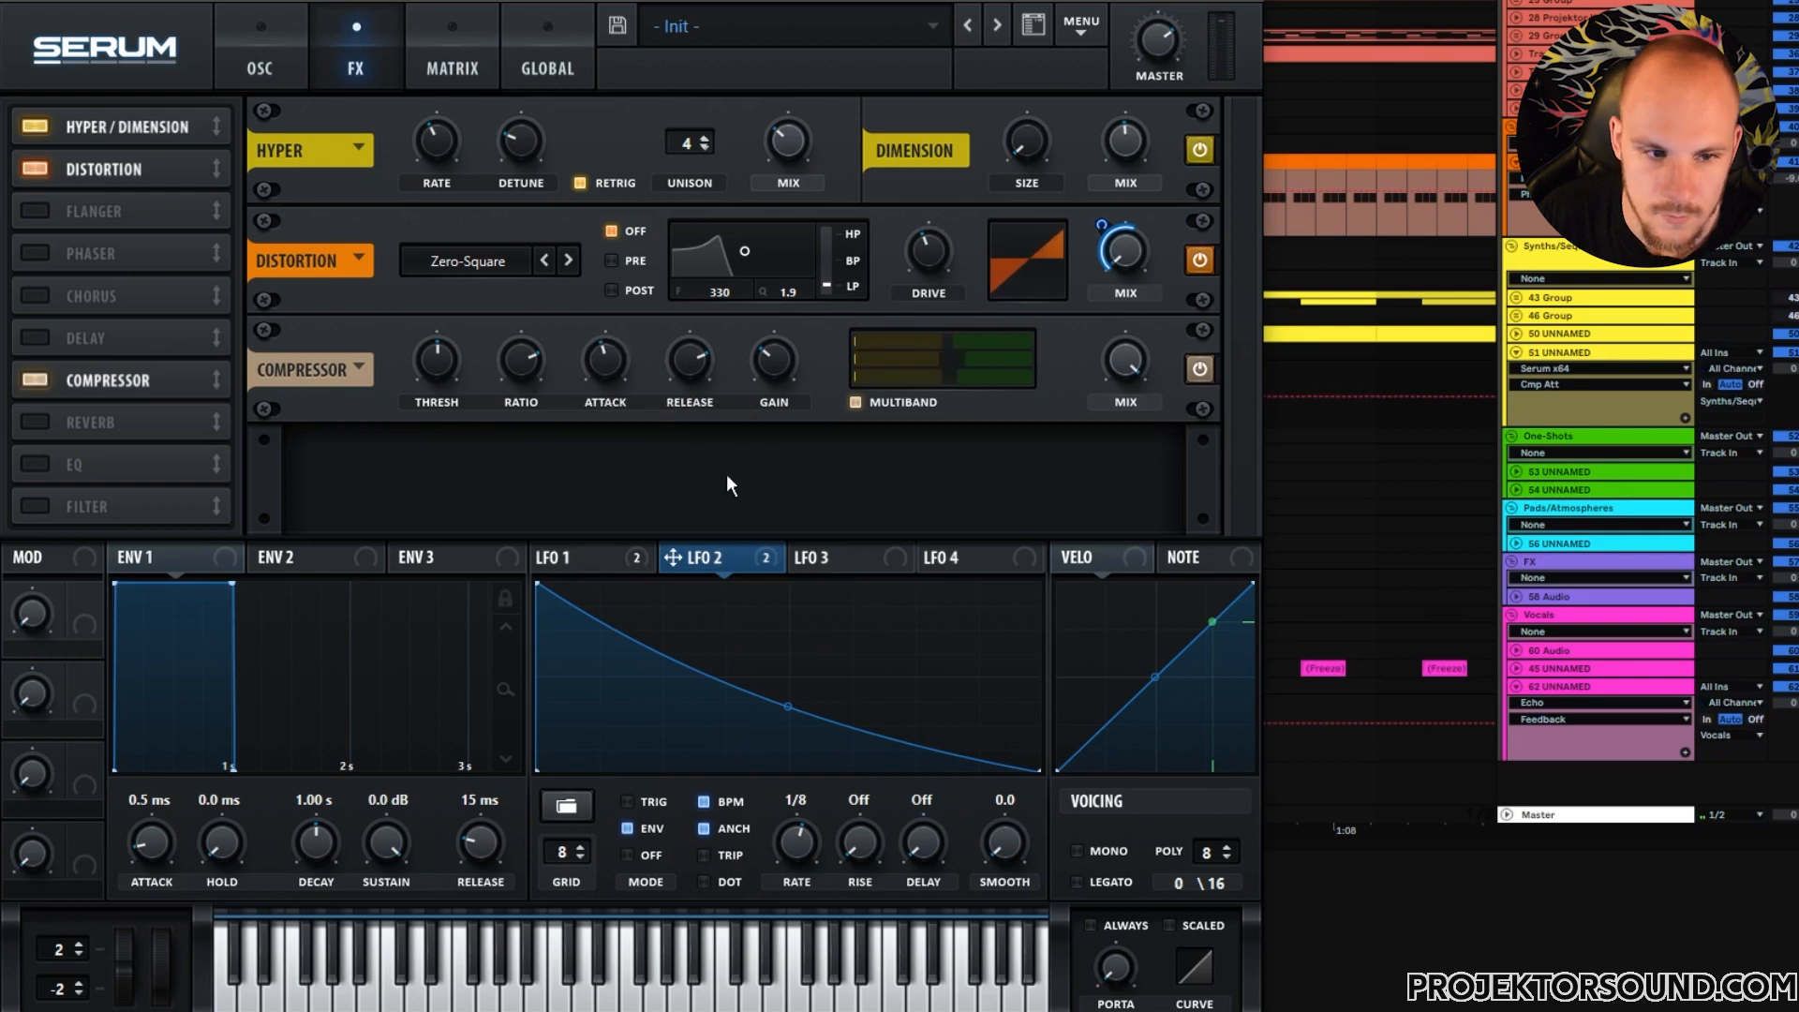
drag(609, 354, 609, 354)
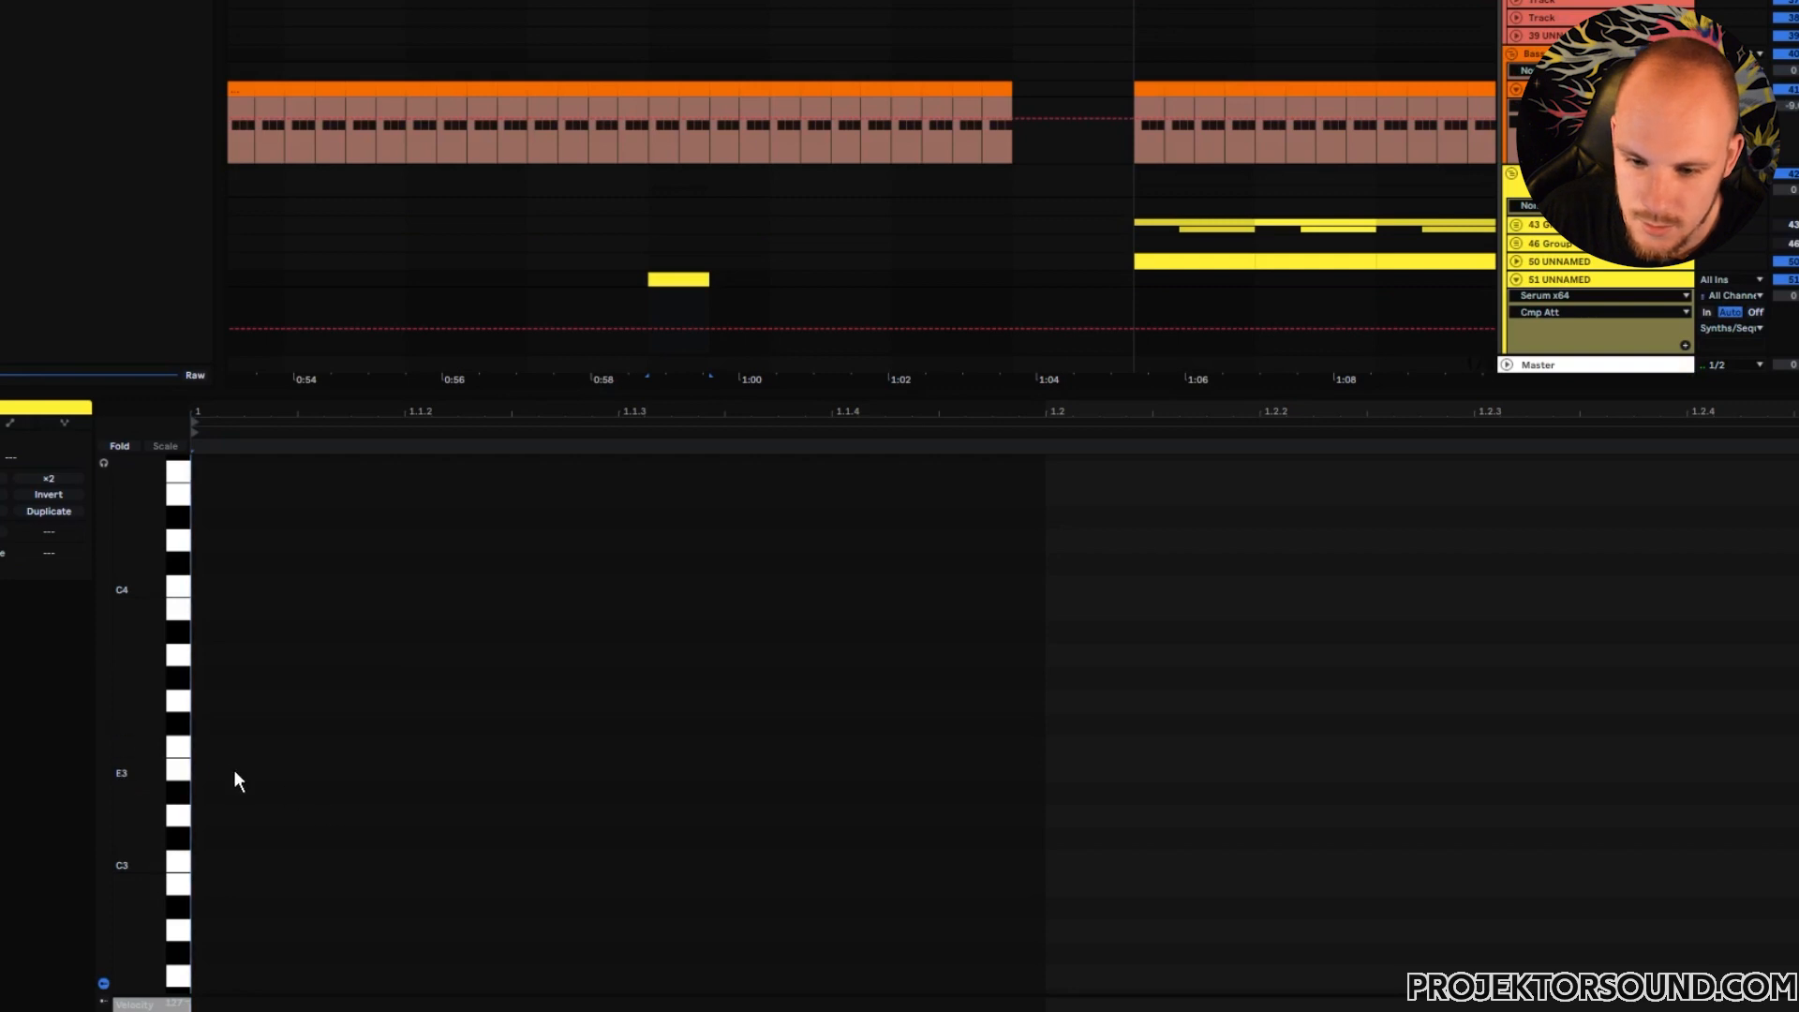
- Draw an A#0 note in the clip, starting at 1.2.3 and extending to the clip's end
scroll(234, 772, down, 5)
double_click(643, 897)
drag(642, 897, 1789, 899)
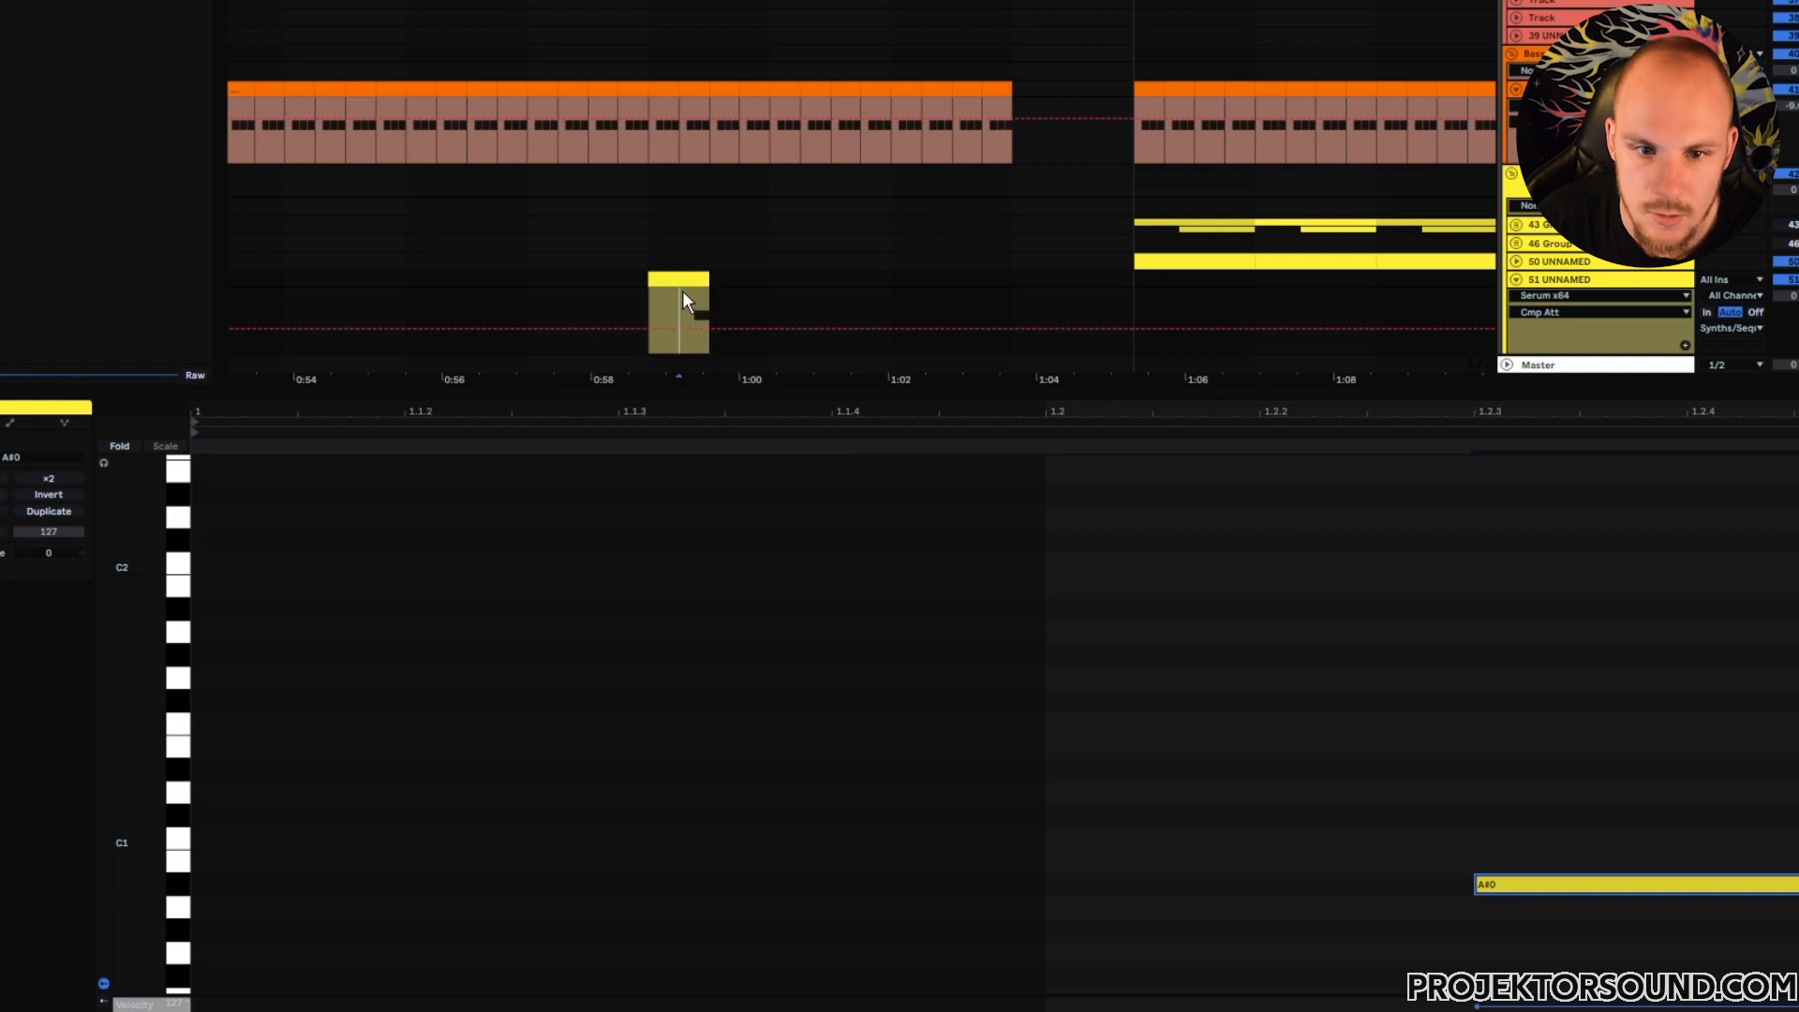
- Move the note clip to bar 25 and duplicate it repeatedly until it reaches the break at bar 56
drag(844, 4, 1022, 1)
drag(980, 275, 633, 282)
key(ctrl+d)
key(ctrl+d)
key(ctrl+d)
key(ctrl+d)
key(ctrl+d)
key(ctrl+d)
key(ctrl+d)
key(ctrl+d)
key(ctrl+d)
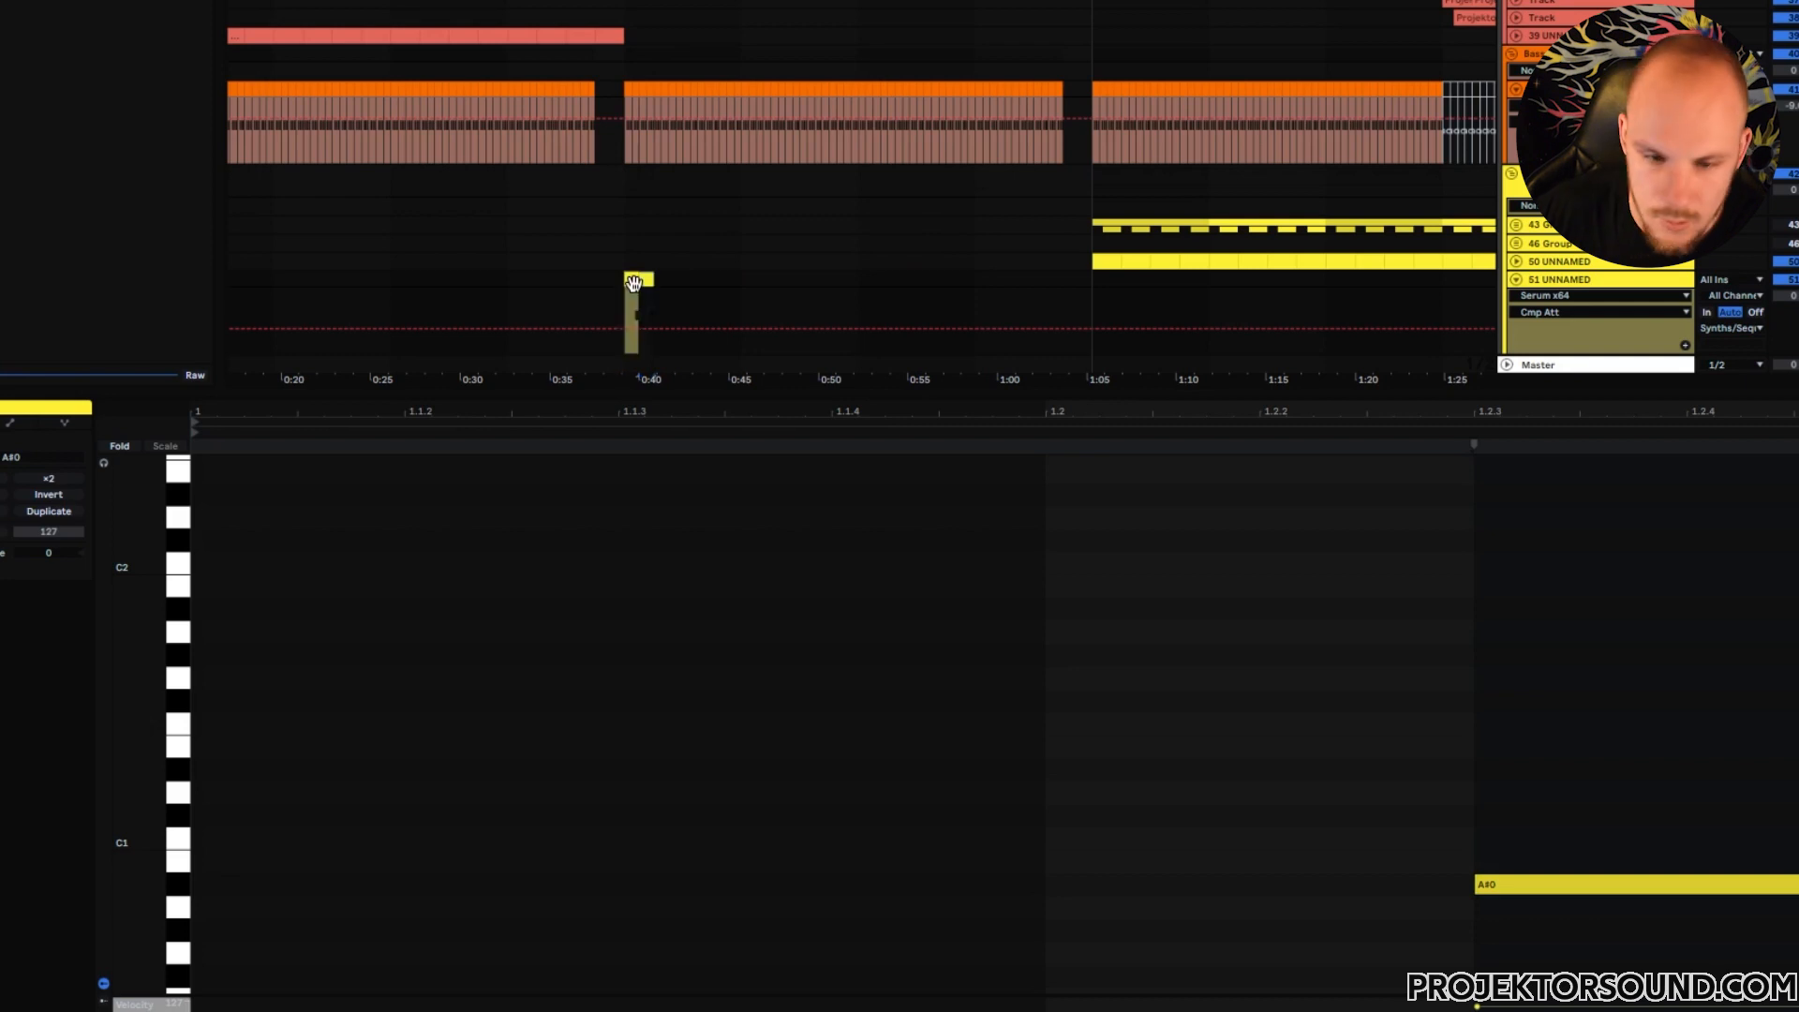
key(ctrl+d)
key(ctrl+d)
drag(1281, 293, 841, 294)
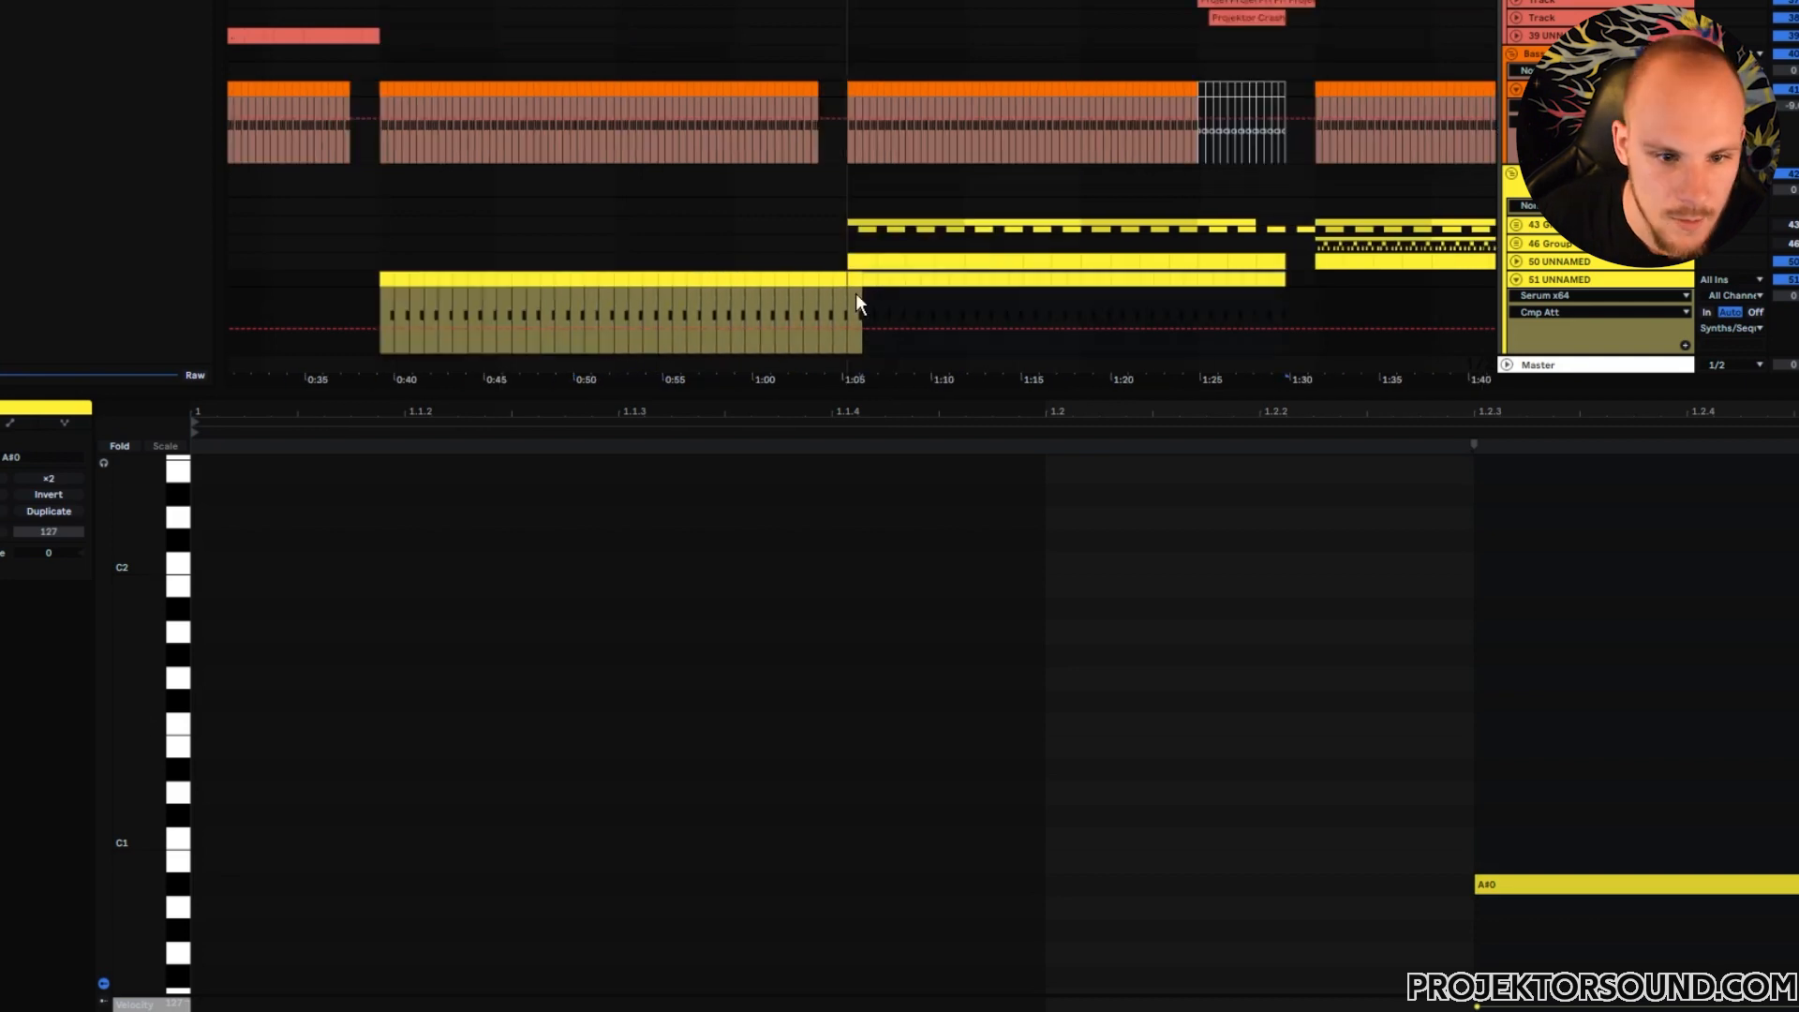
key(ctrl+j)
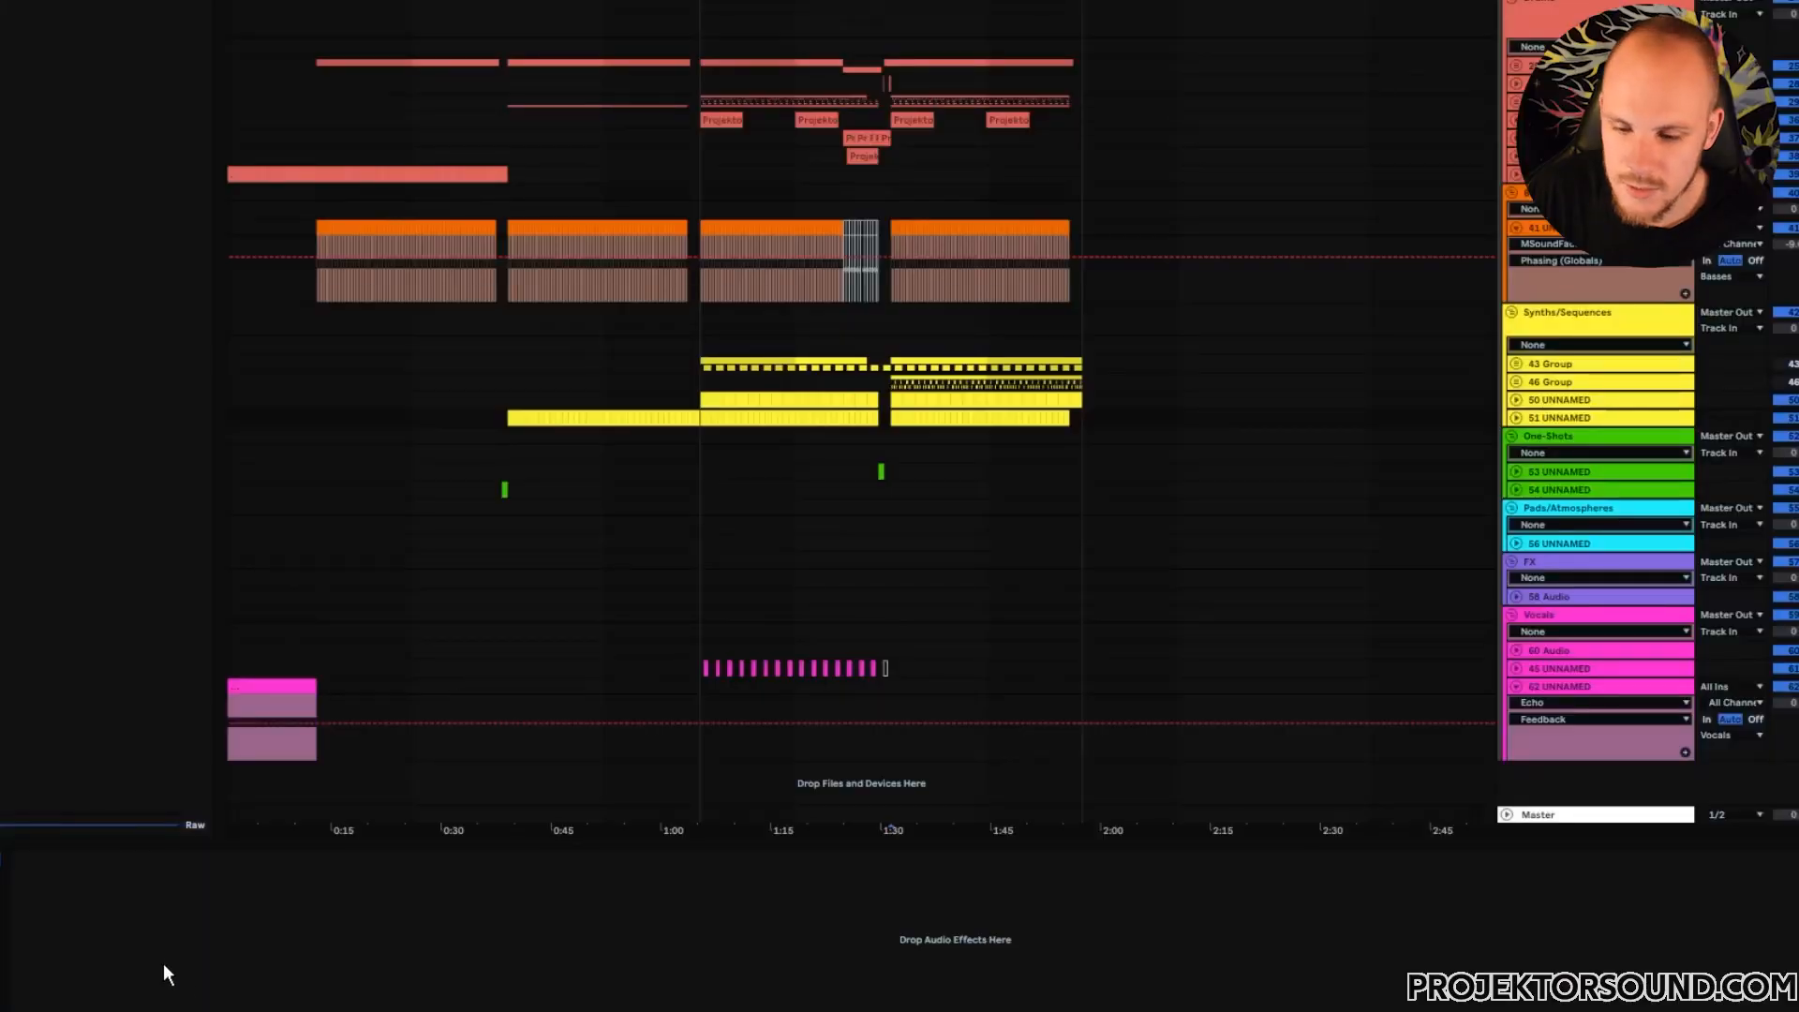
- Add an EQ Eight with a low cut at 130 Hz after Serum, followed by a Saturator
right_click(176, 931)
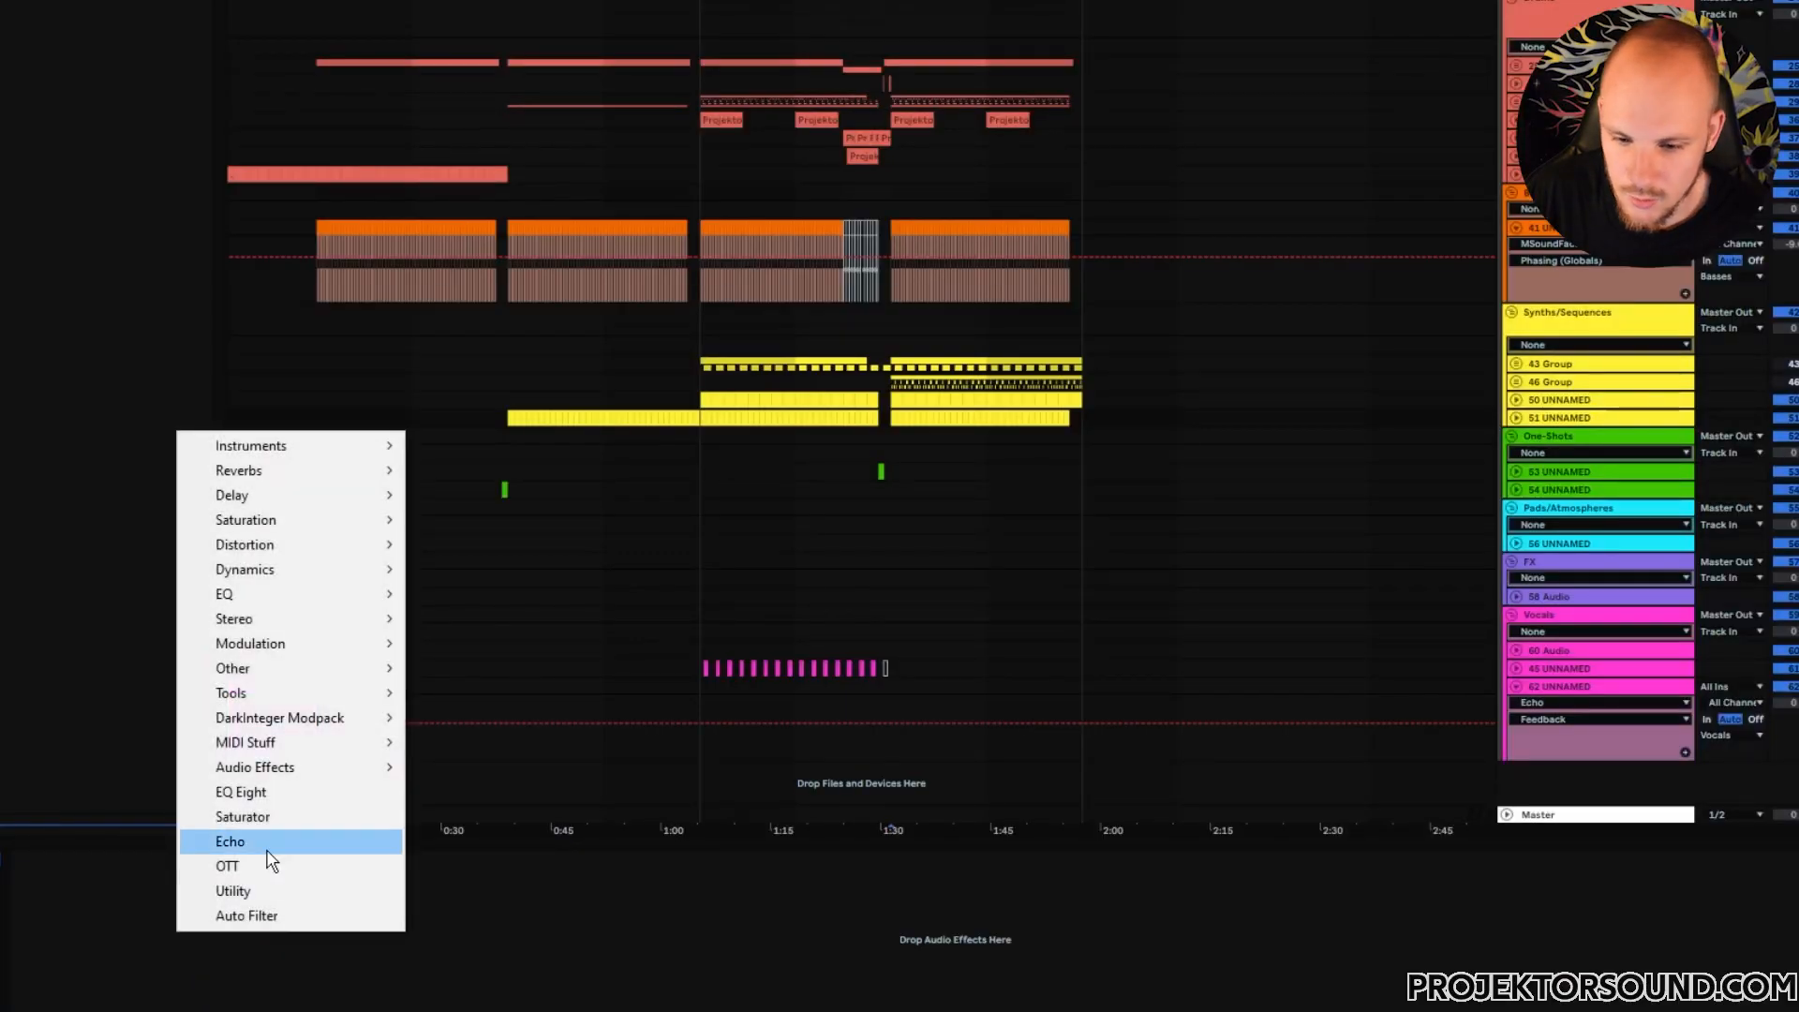
click(260, 796)
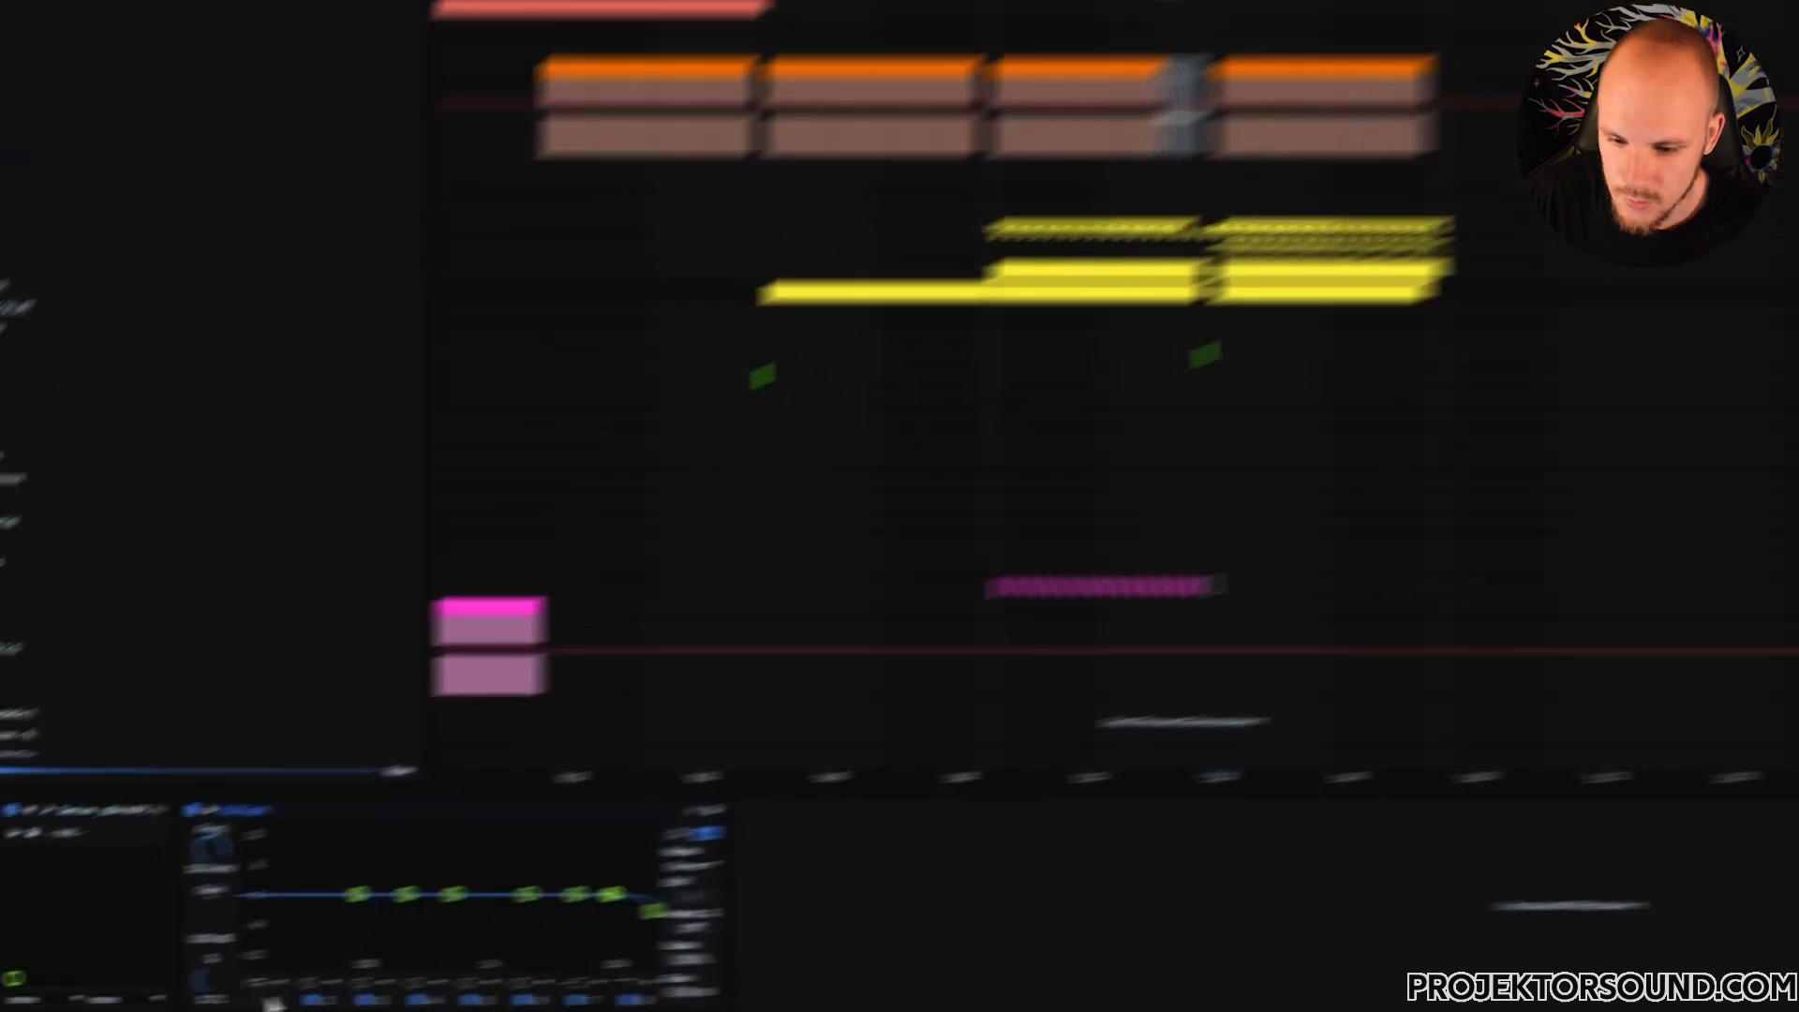
drag(410, 880, 563, 881)
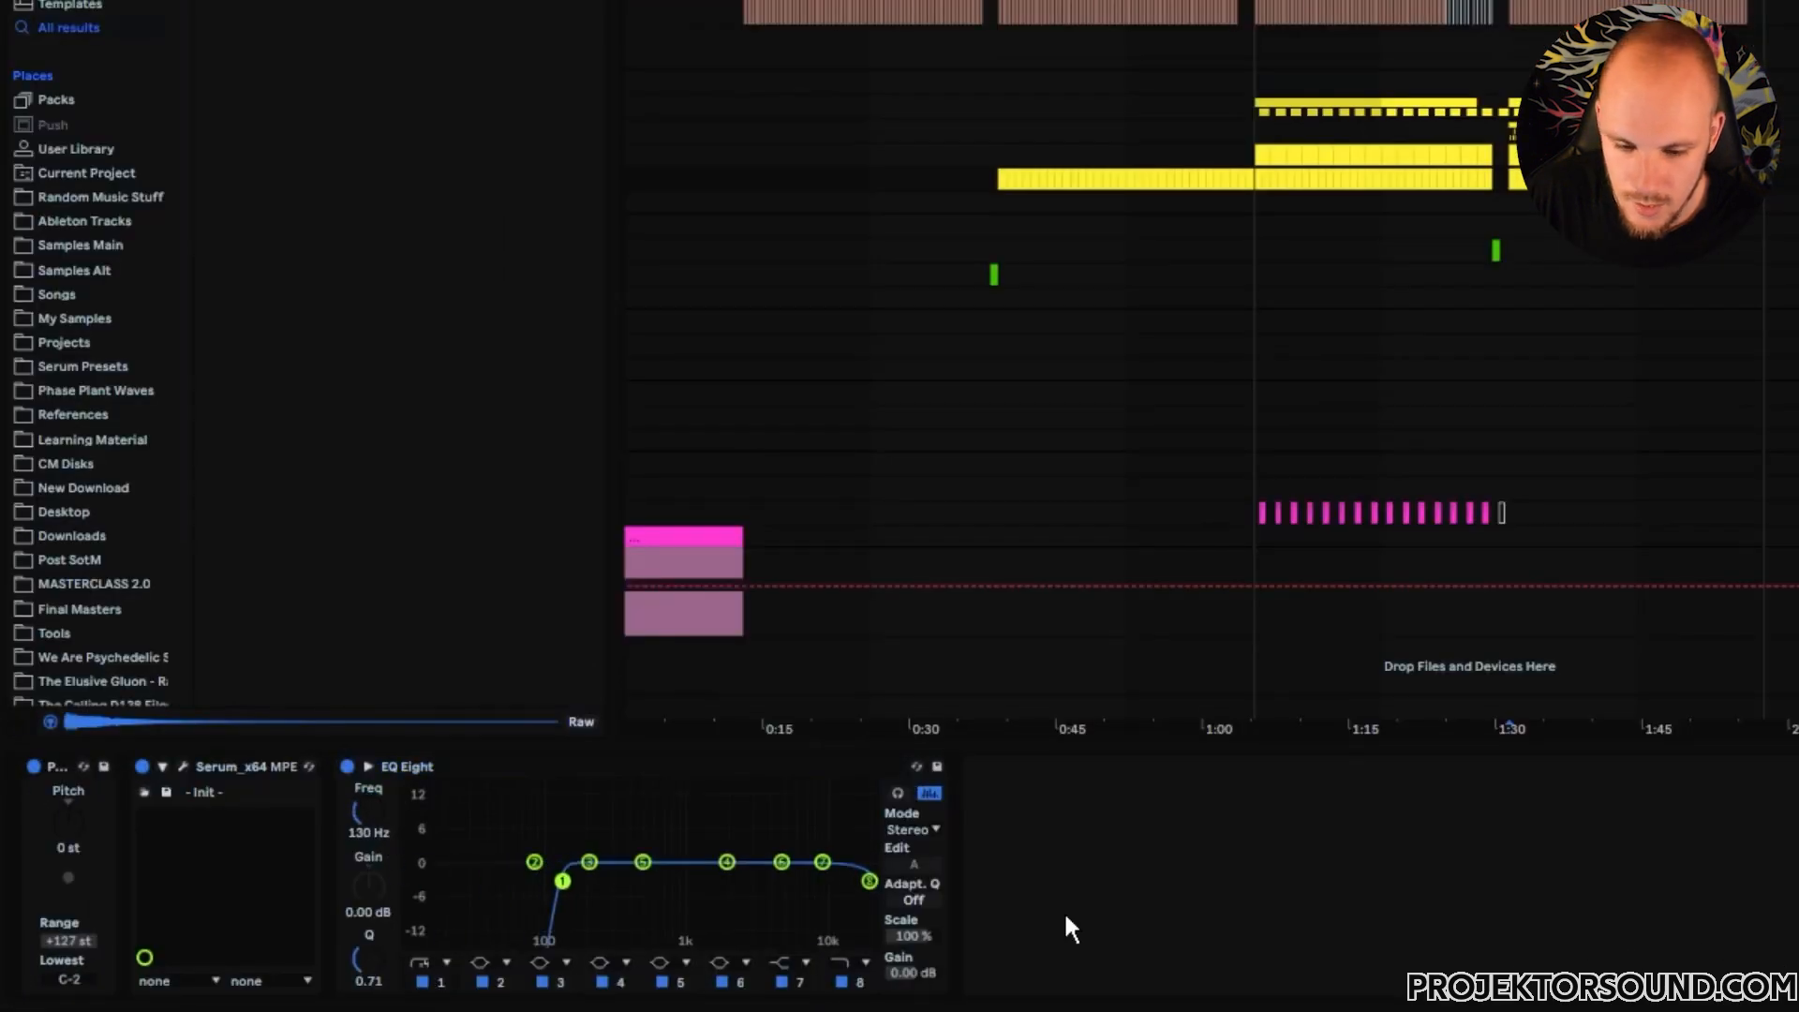
right_click(1064, 911)
click(1162, 759)
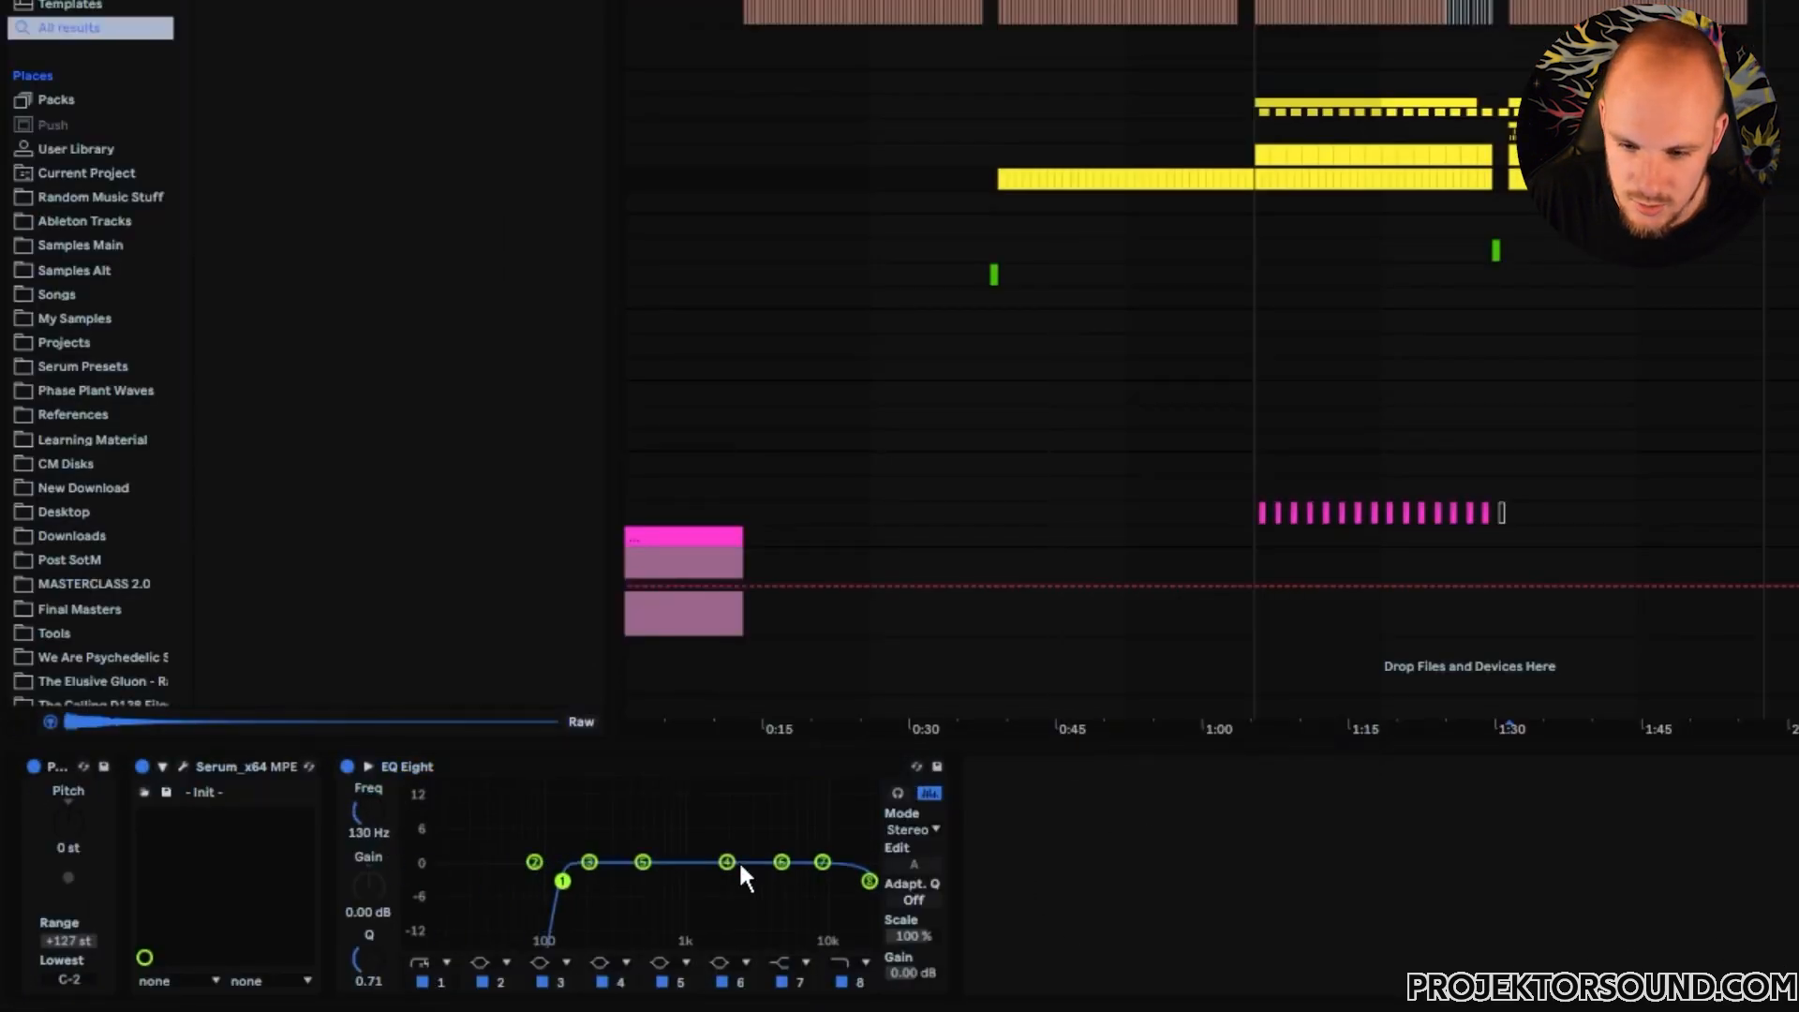
- Add MStereoSpread, place it ahead of the Saturator, and lower its spread to 39.2%
right_click(1320, 871)
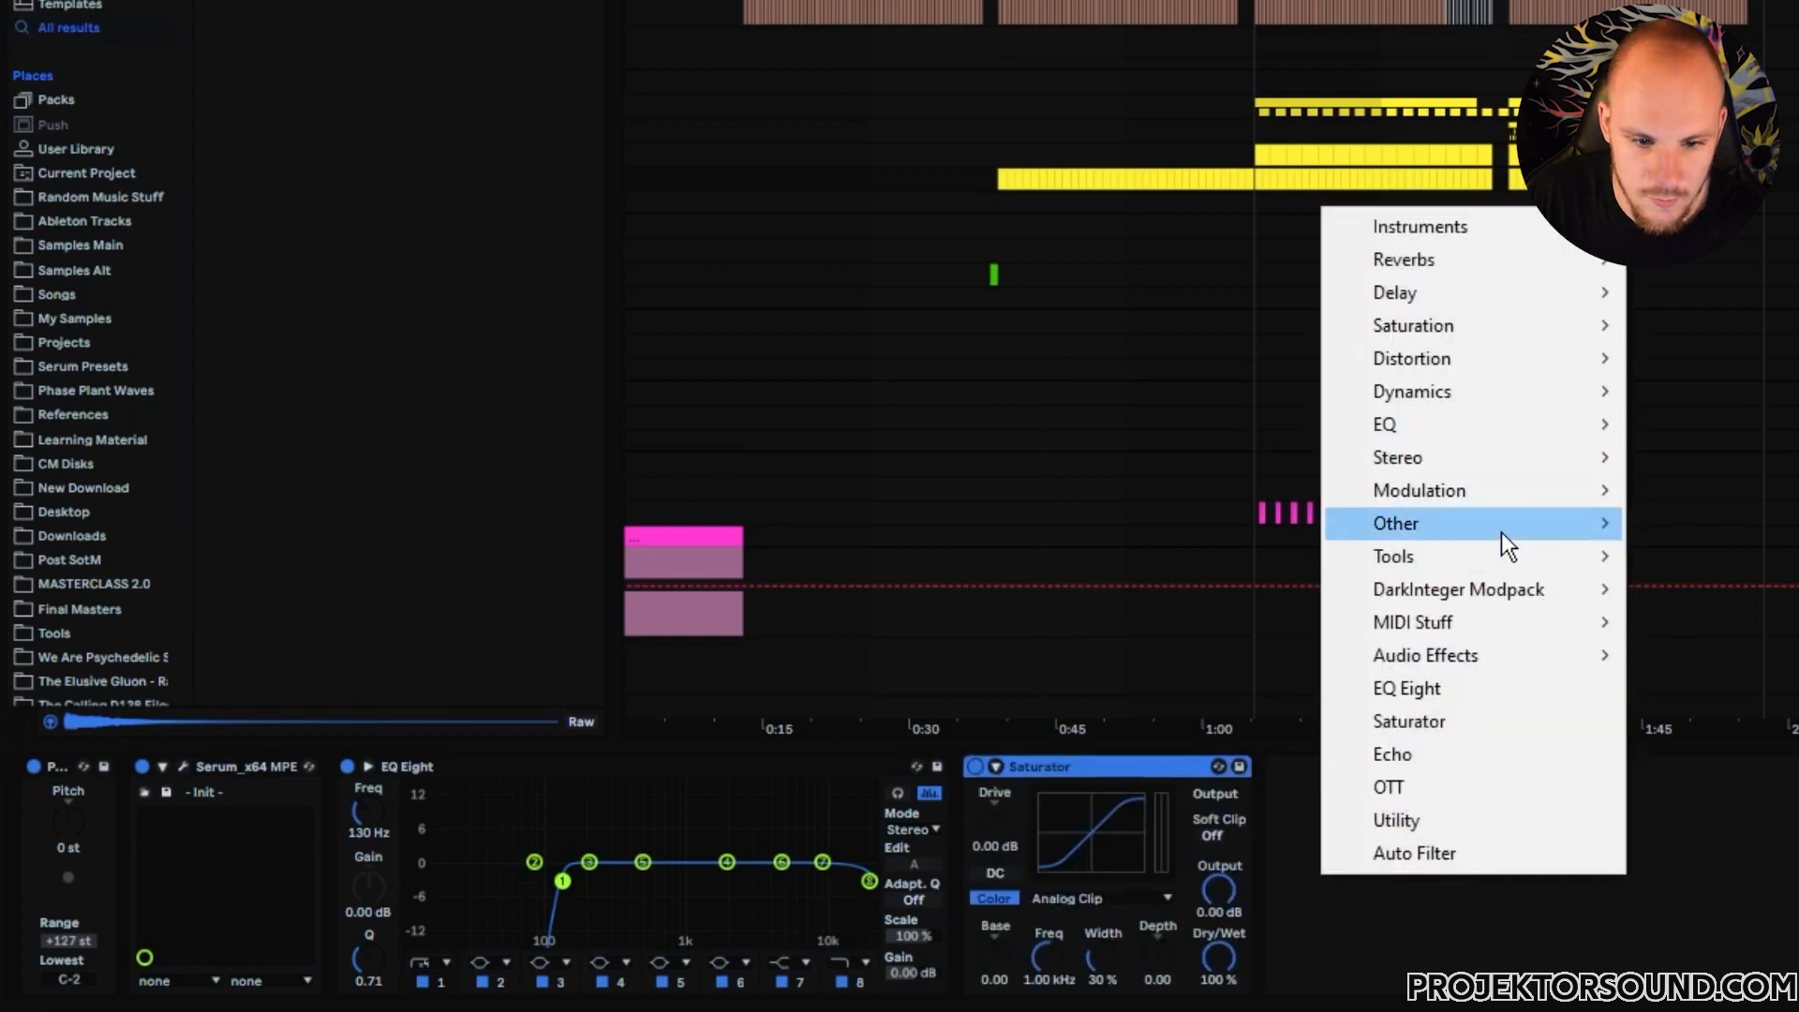
mouse_move(1600, 452)
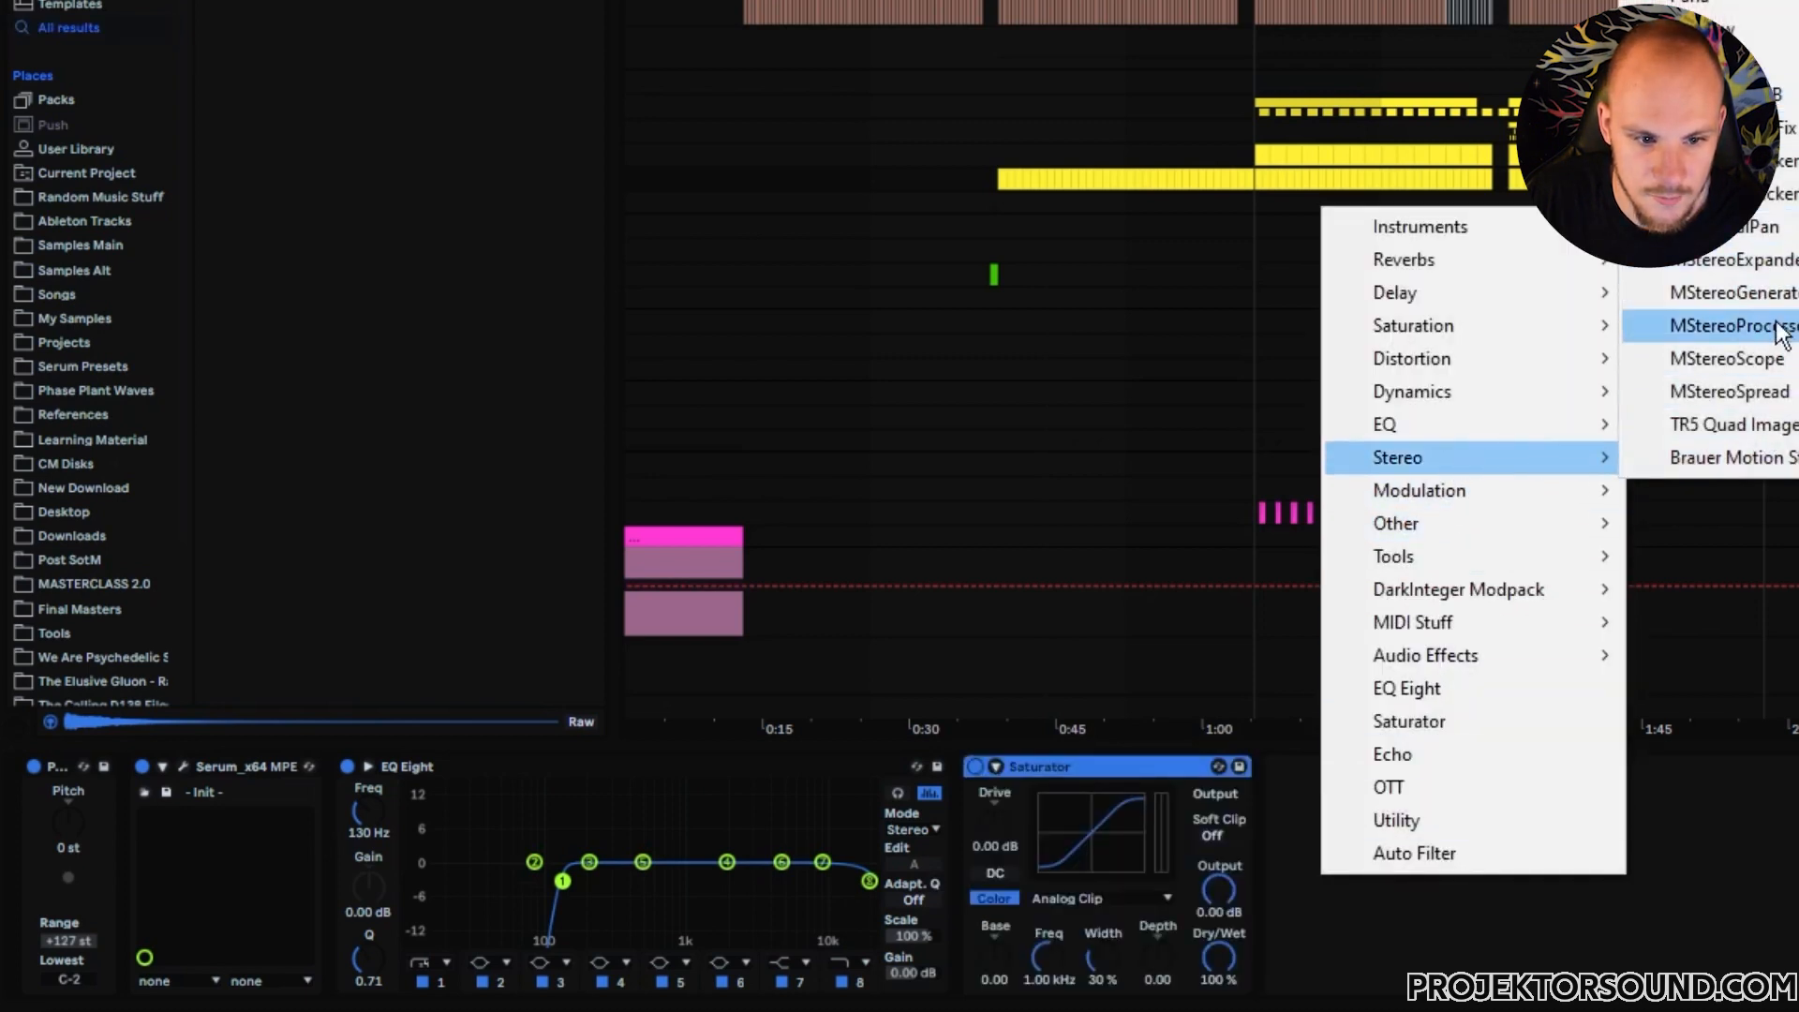
click(1741, 391)
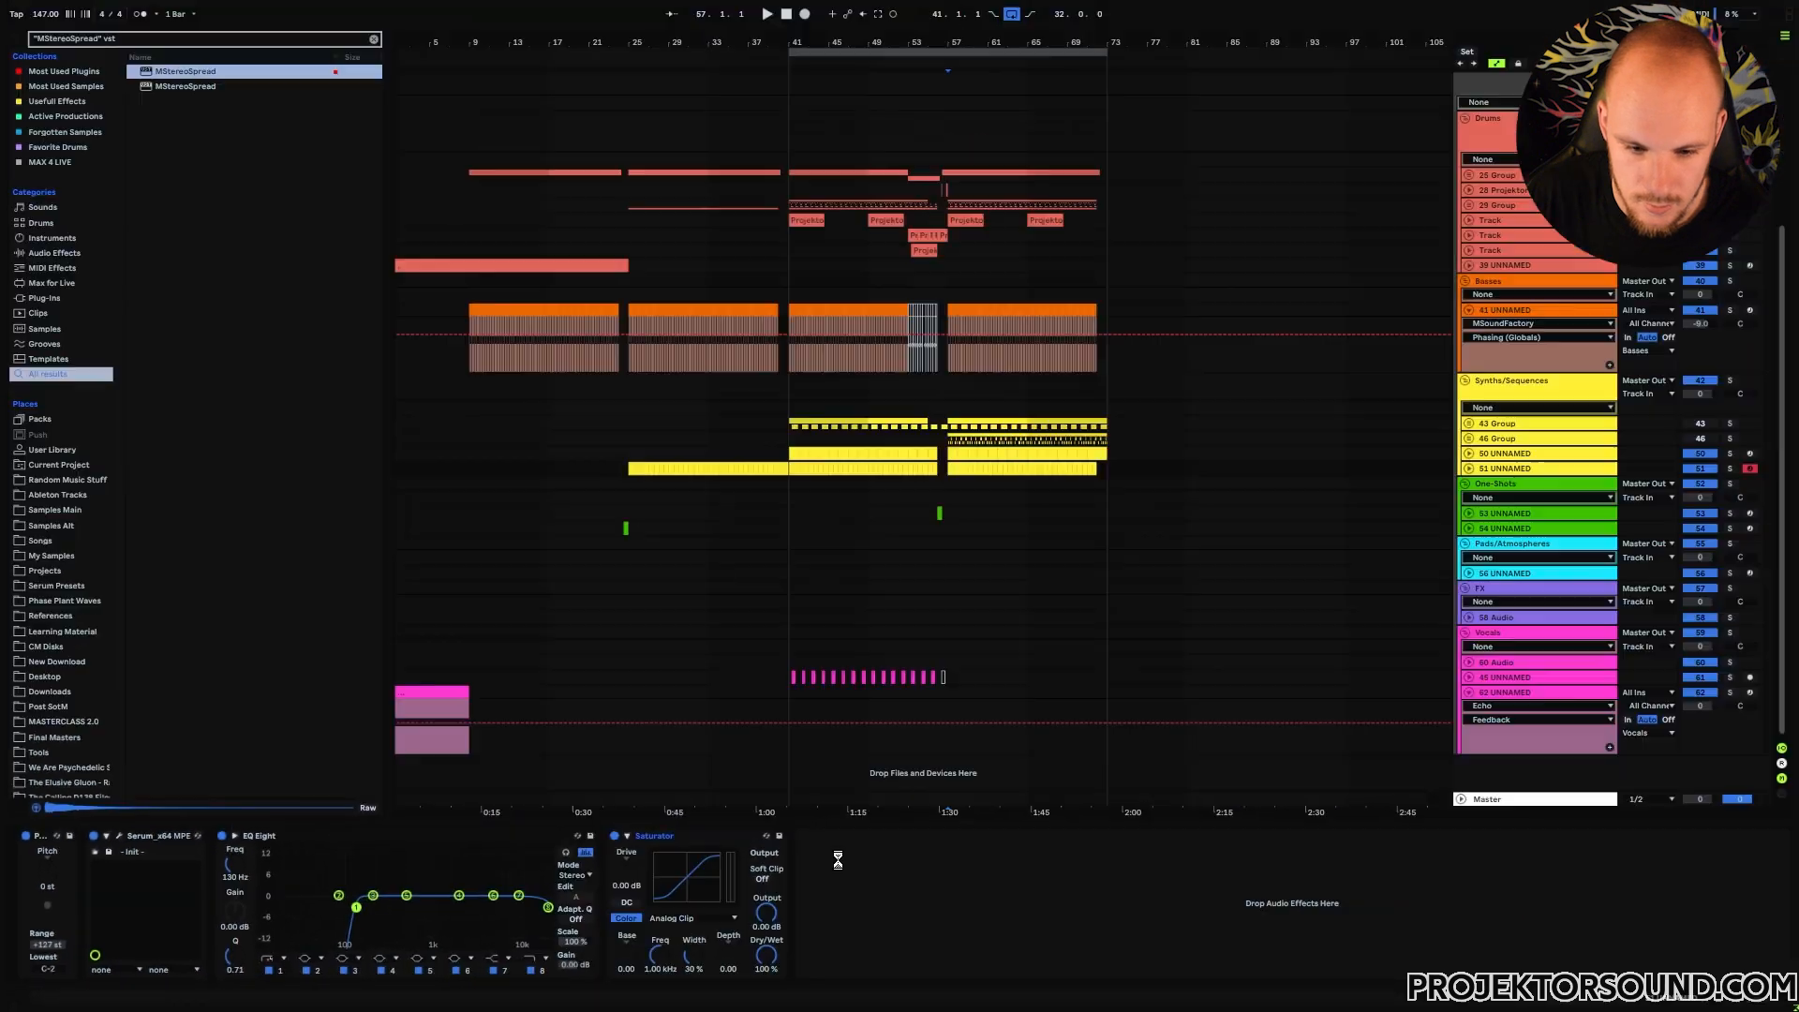
click(833, 841)
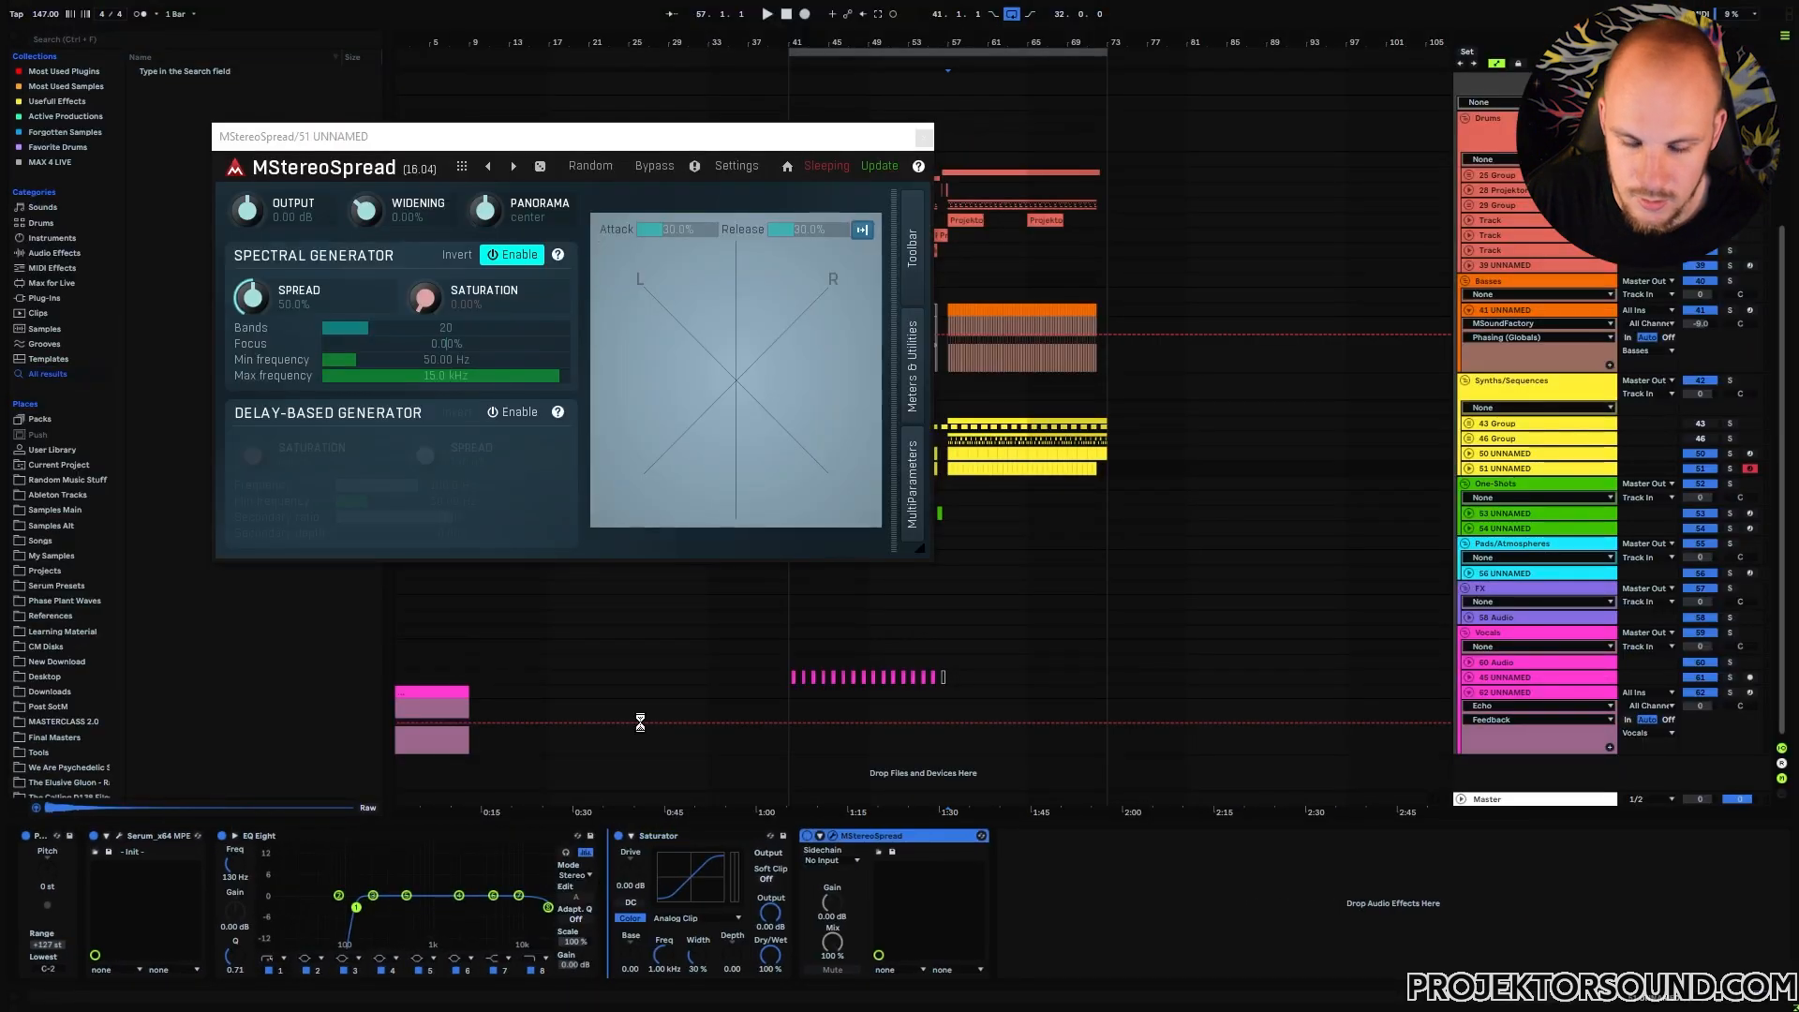
drag(683, 784, 607, 862)
drag(260, 282, 260, 302)
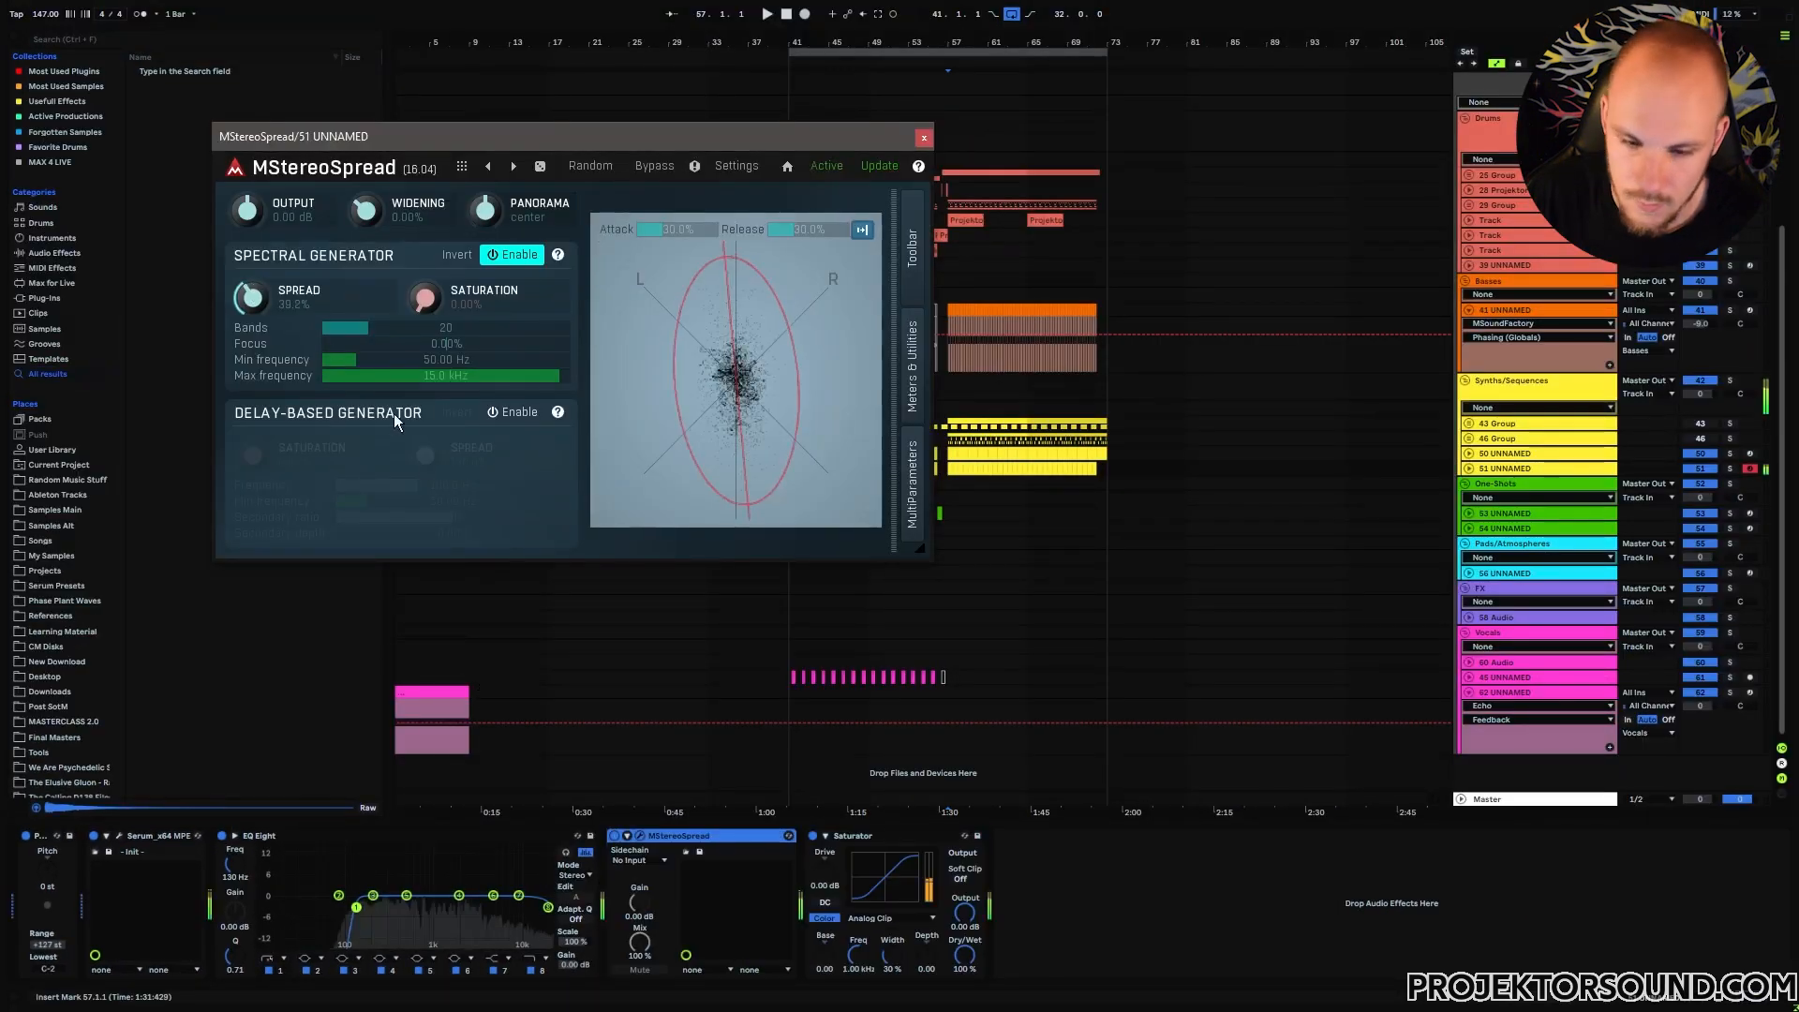
- Play from bar 25 and set MStereoSpread's widening to 42%
click(641, 537)
key(space)
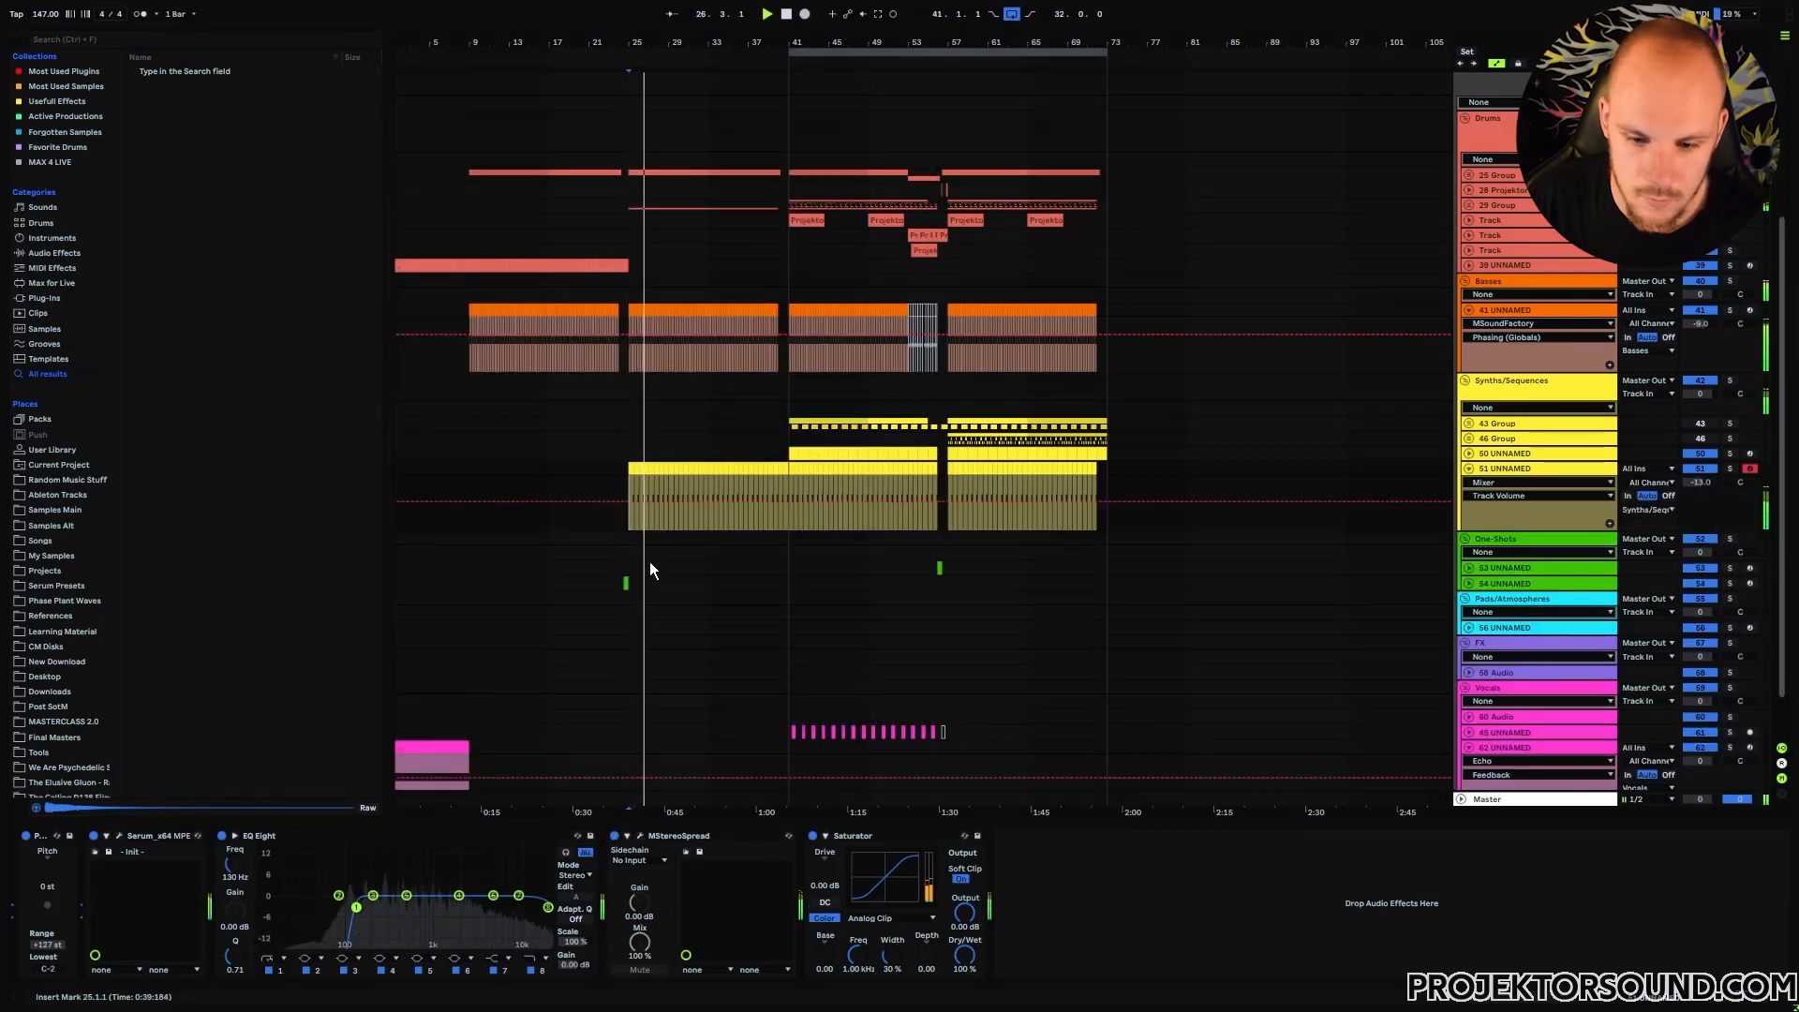
click(642, 835)
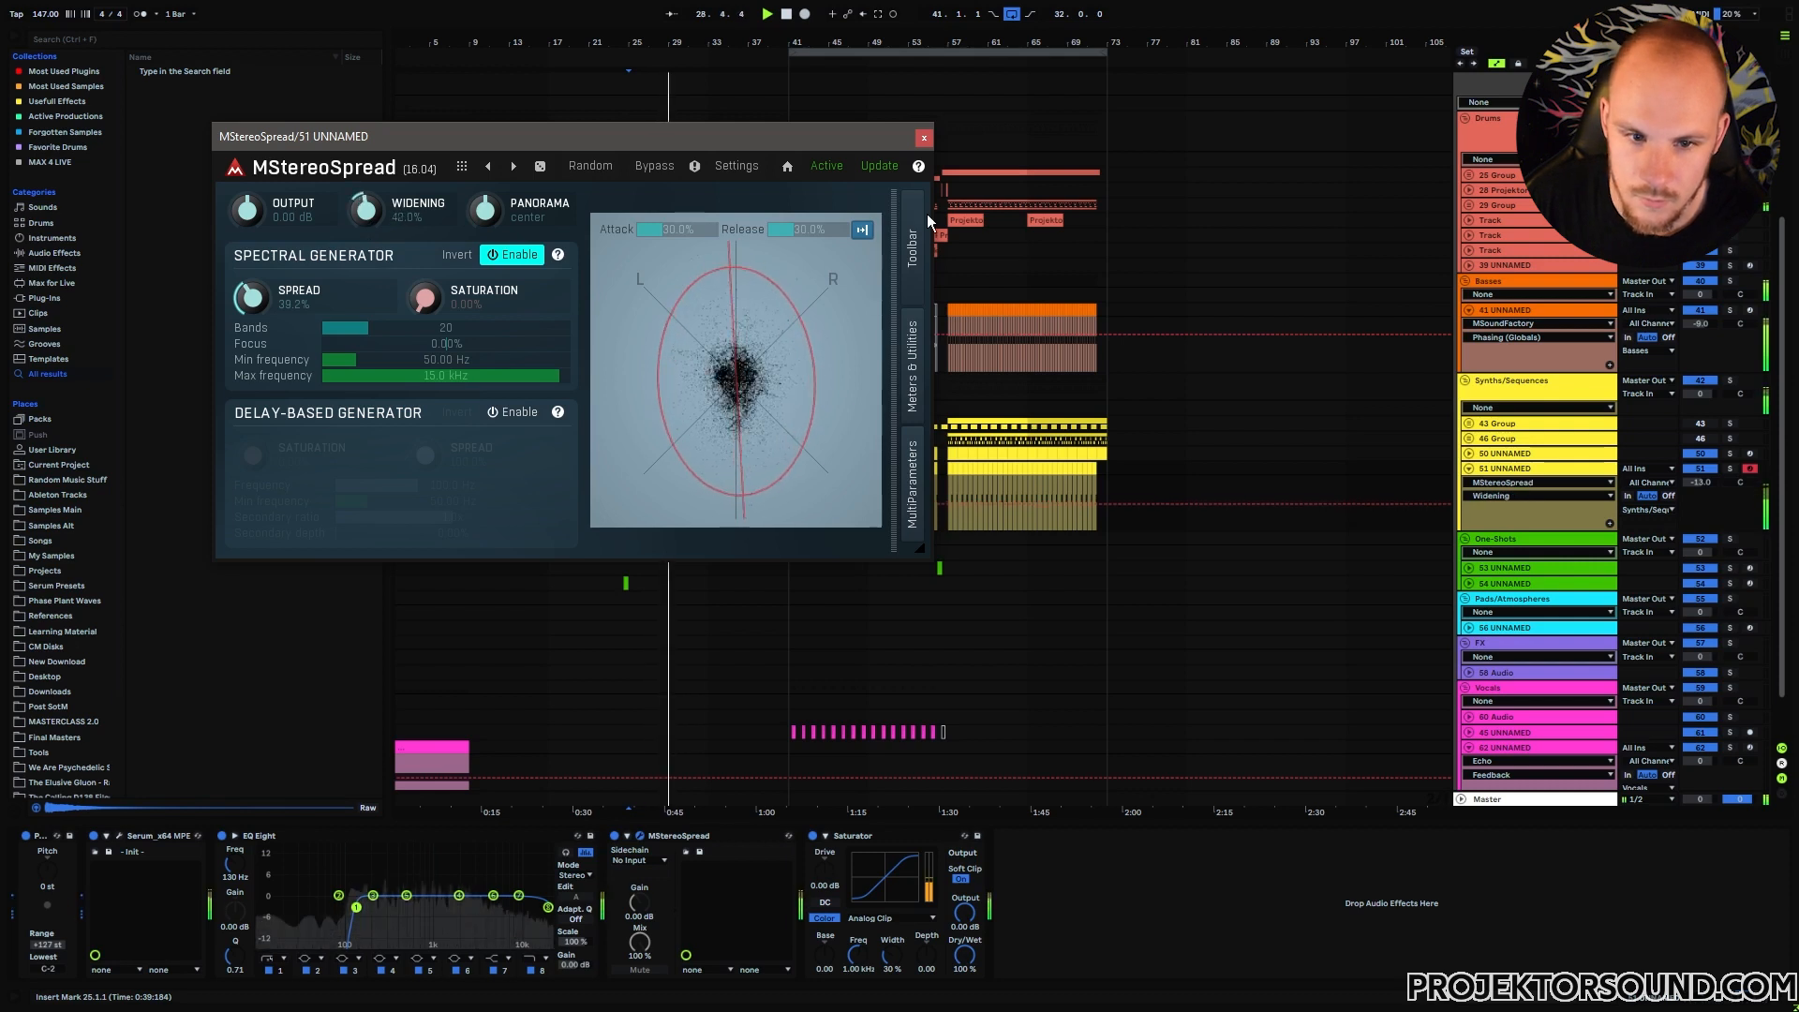
click(924, 137)
- Play the mix from bar 41 and raise the new synth track's volume to about -10 dB
click(787, 521)
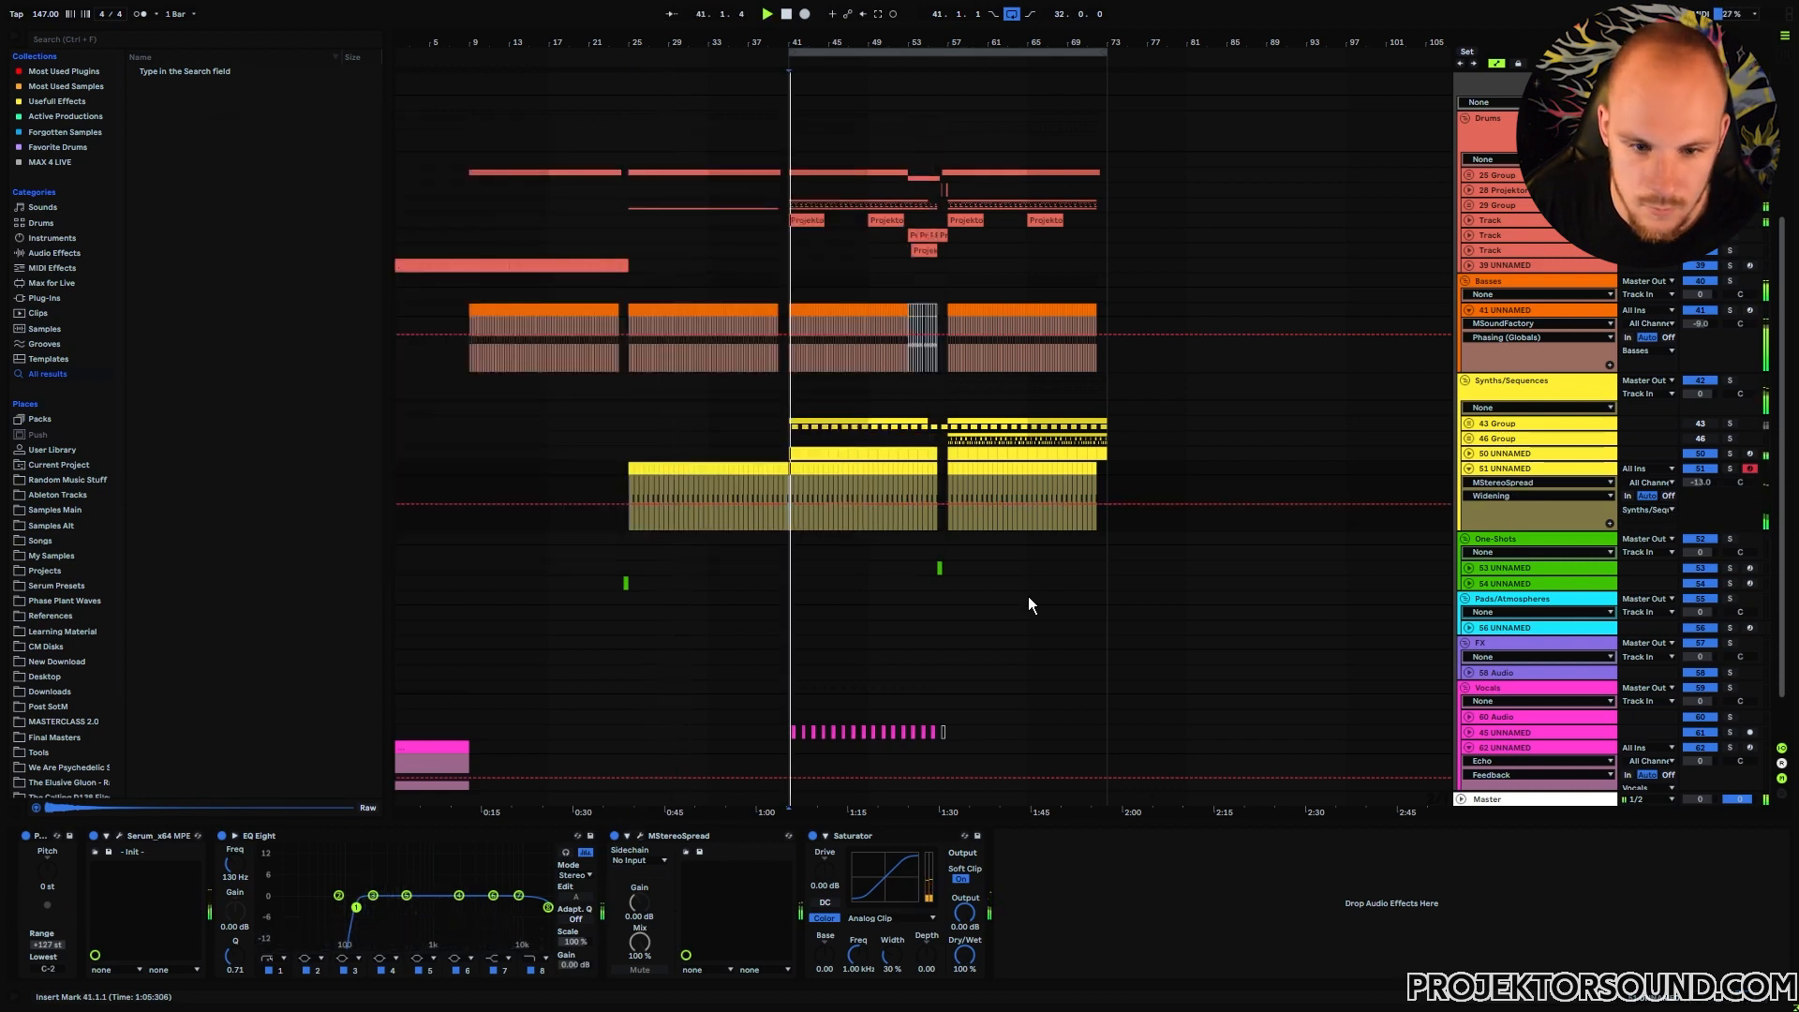
click(1470, 468)
click(1509, 469)
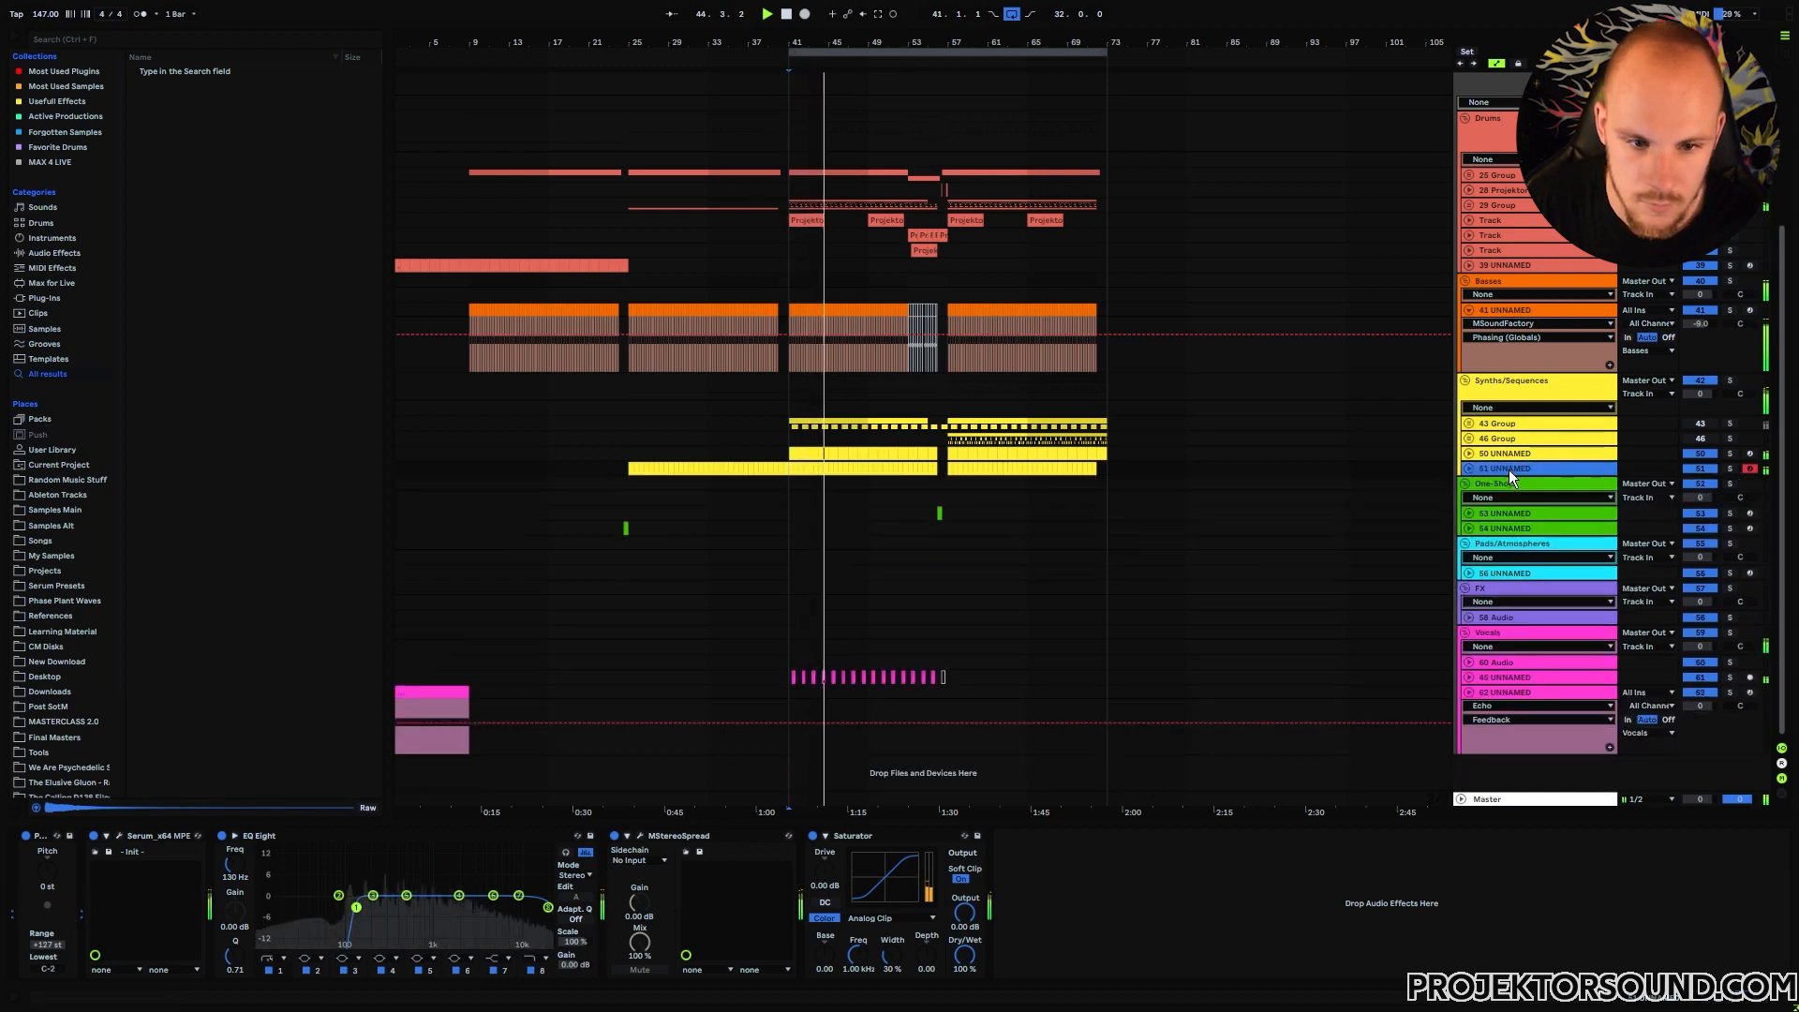
click(1469, 470)
drag(1695, 485, 1696, 475)
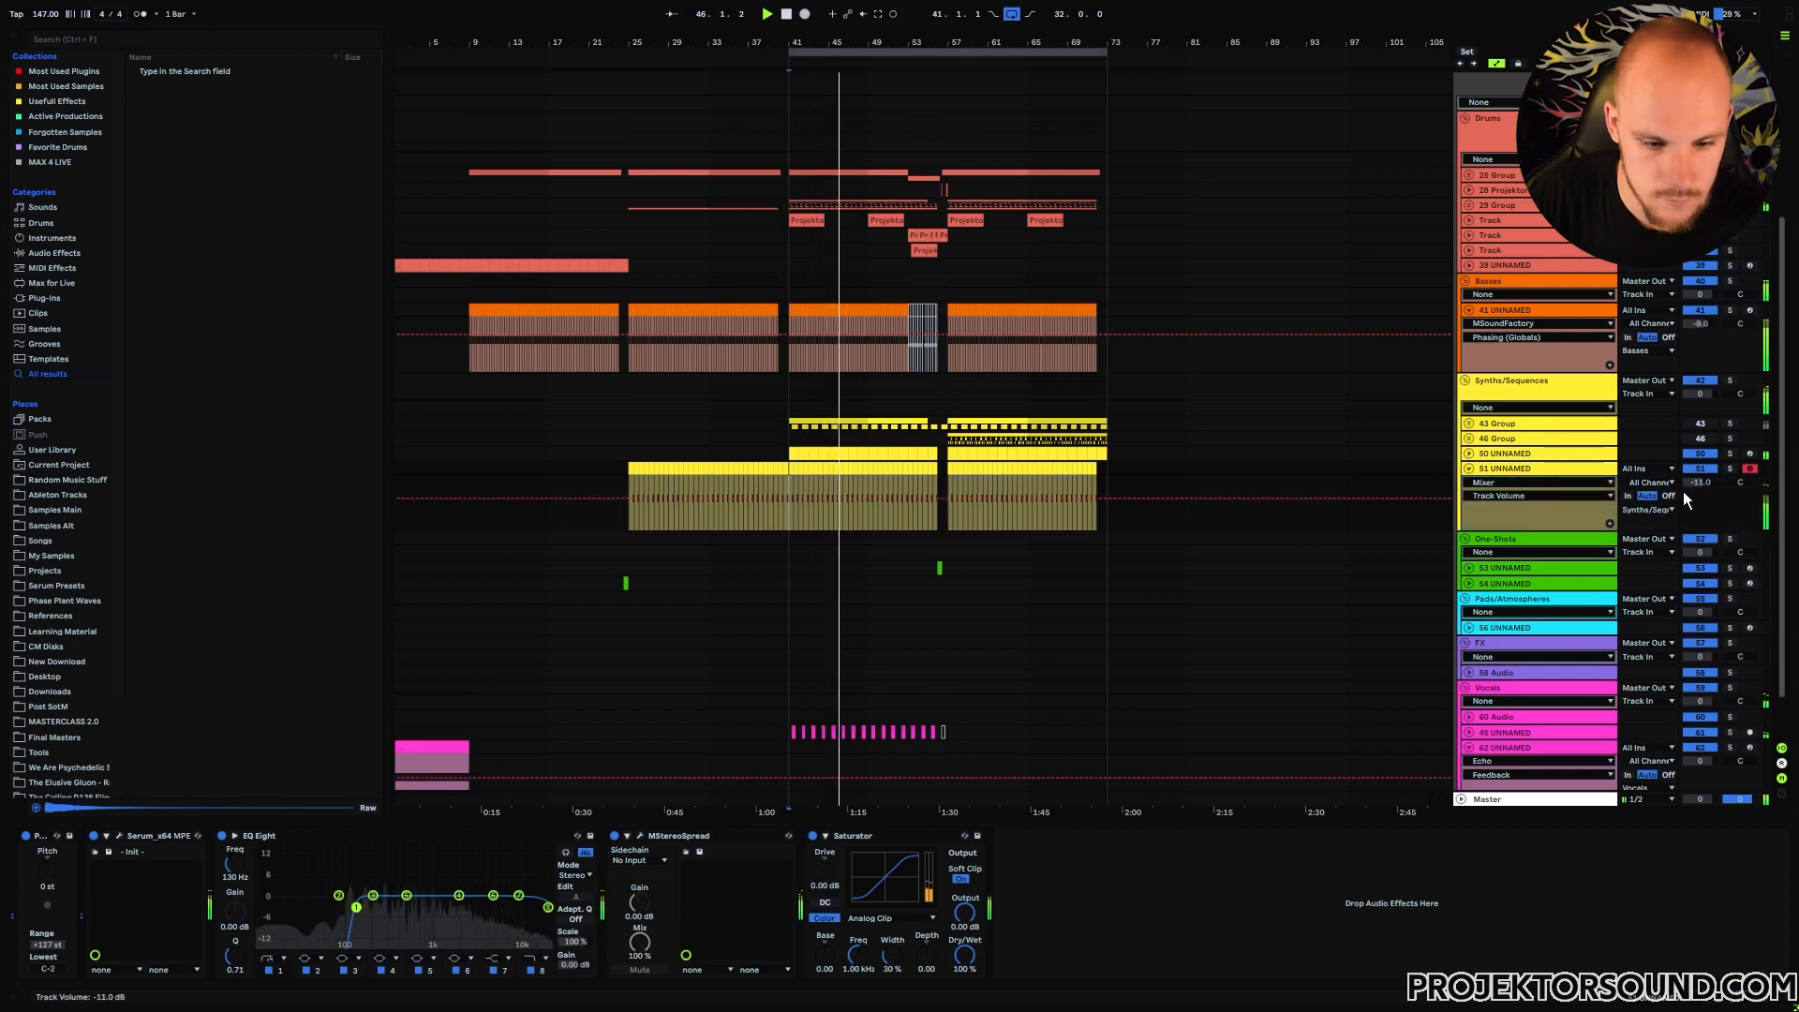
click(1470, 468)
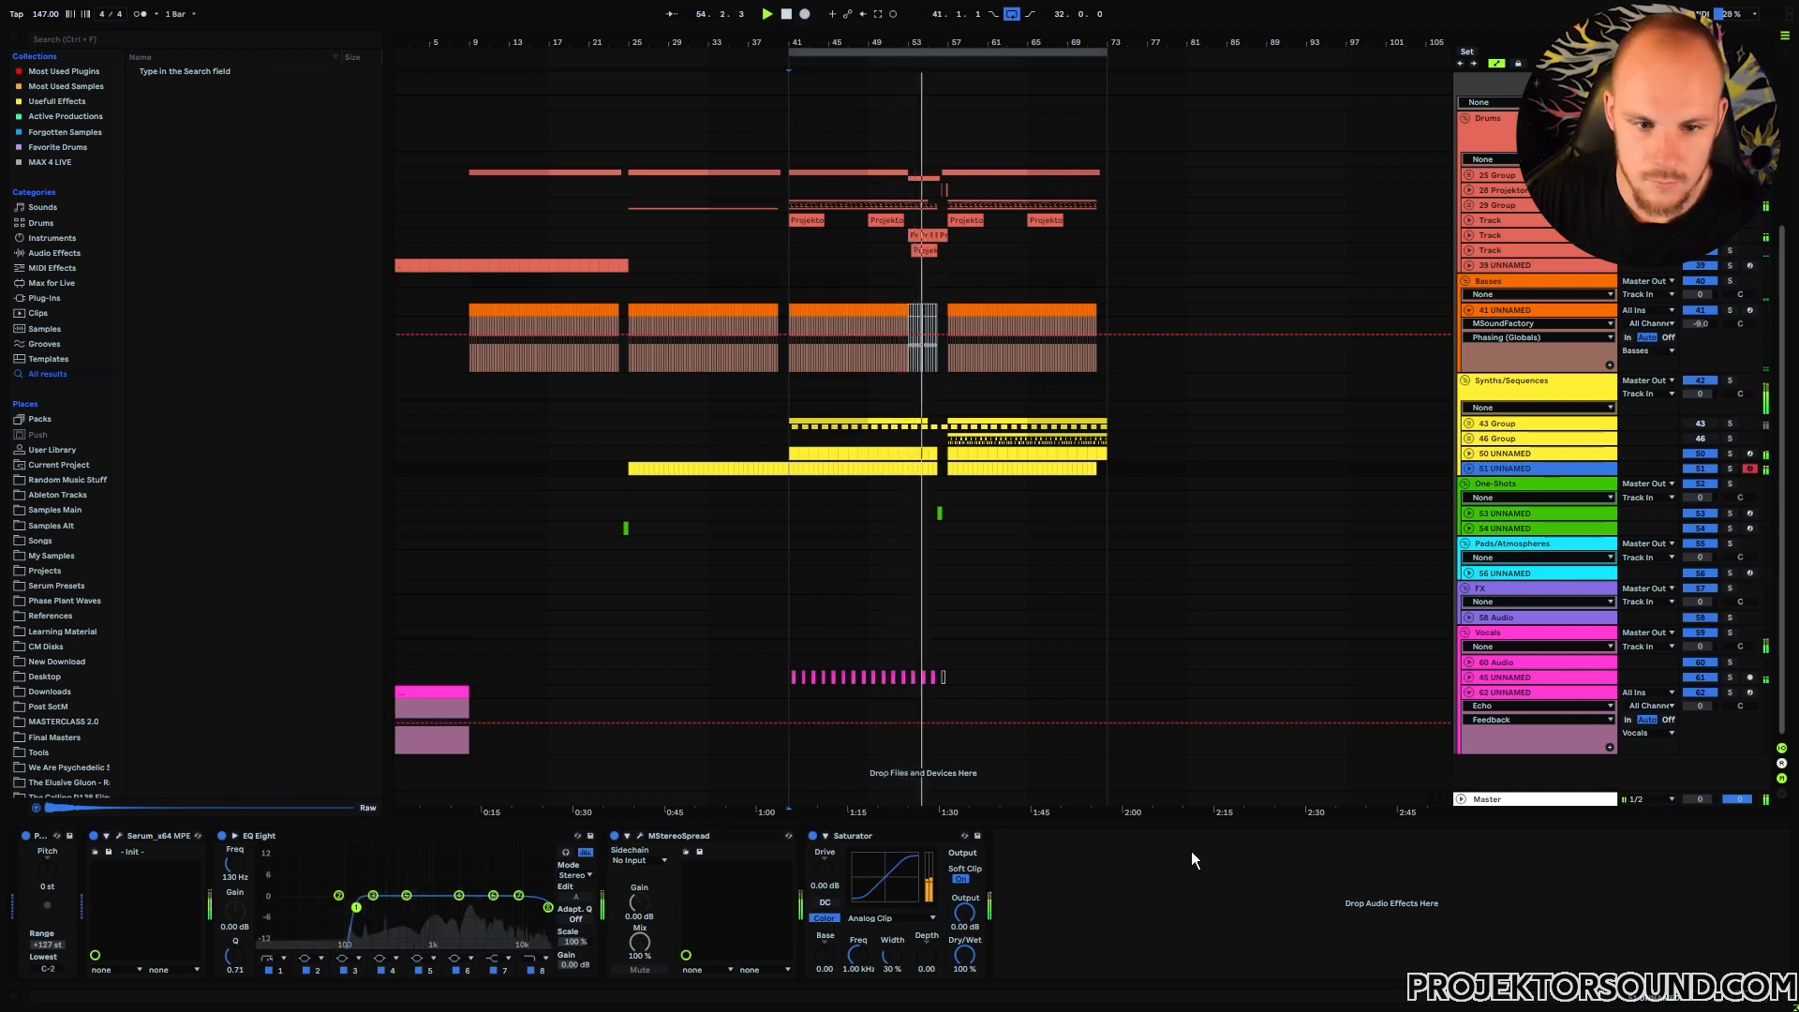
- Compare the clips and filter automation of synth tracks 50 and 51 between bars 41 and 56
drag(934, 38, 933, 183)
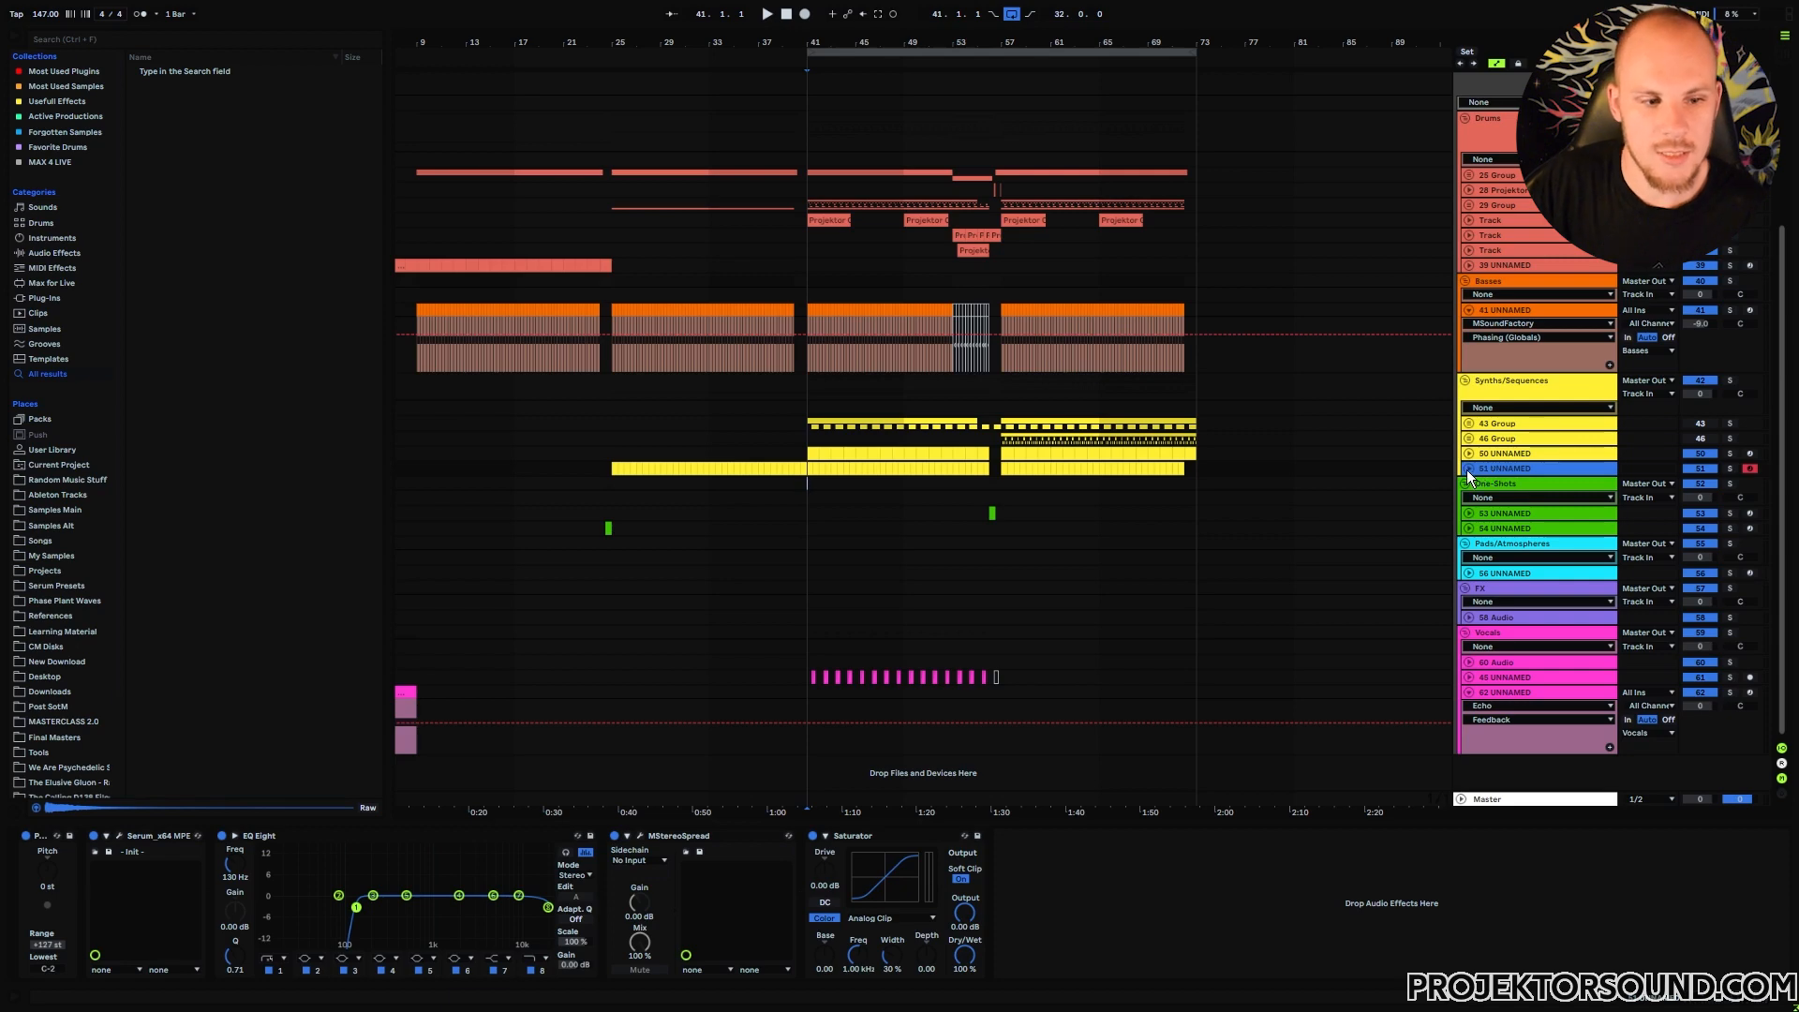
click(1468, 453)
click(821, 465)
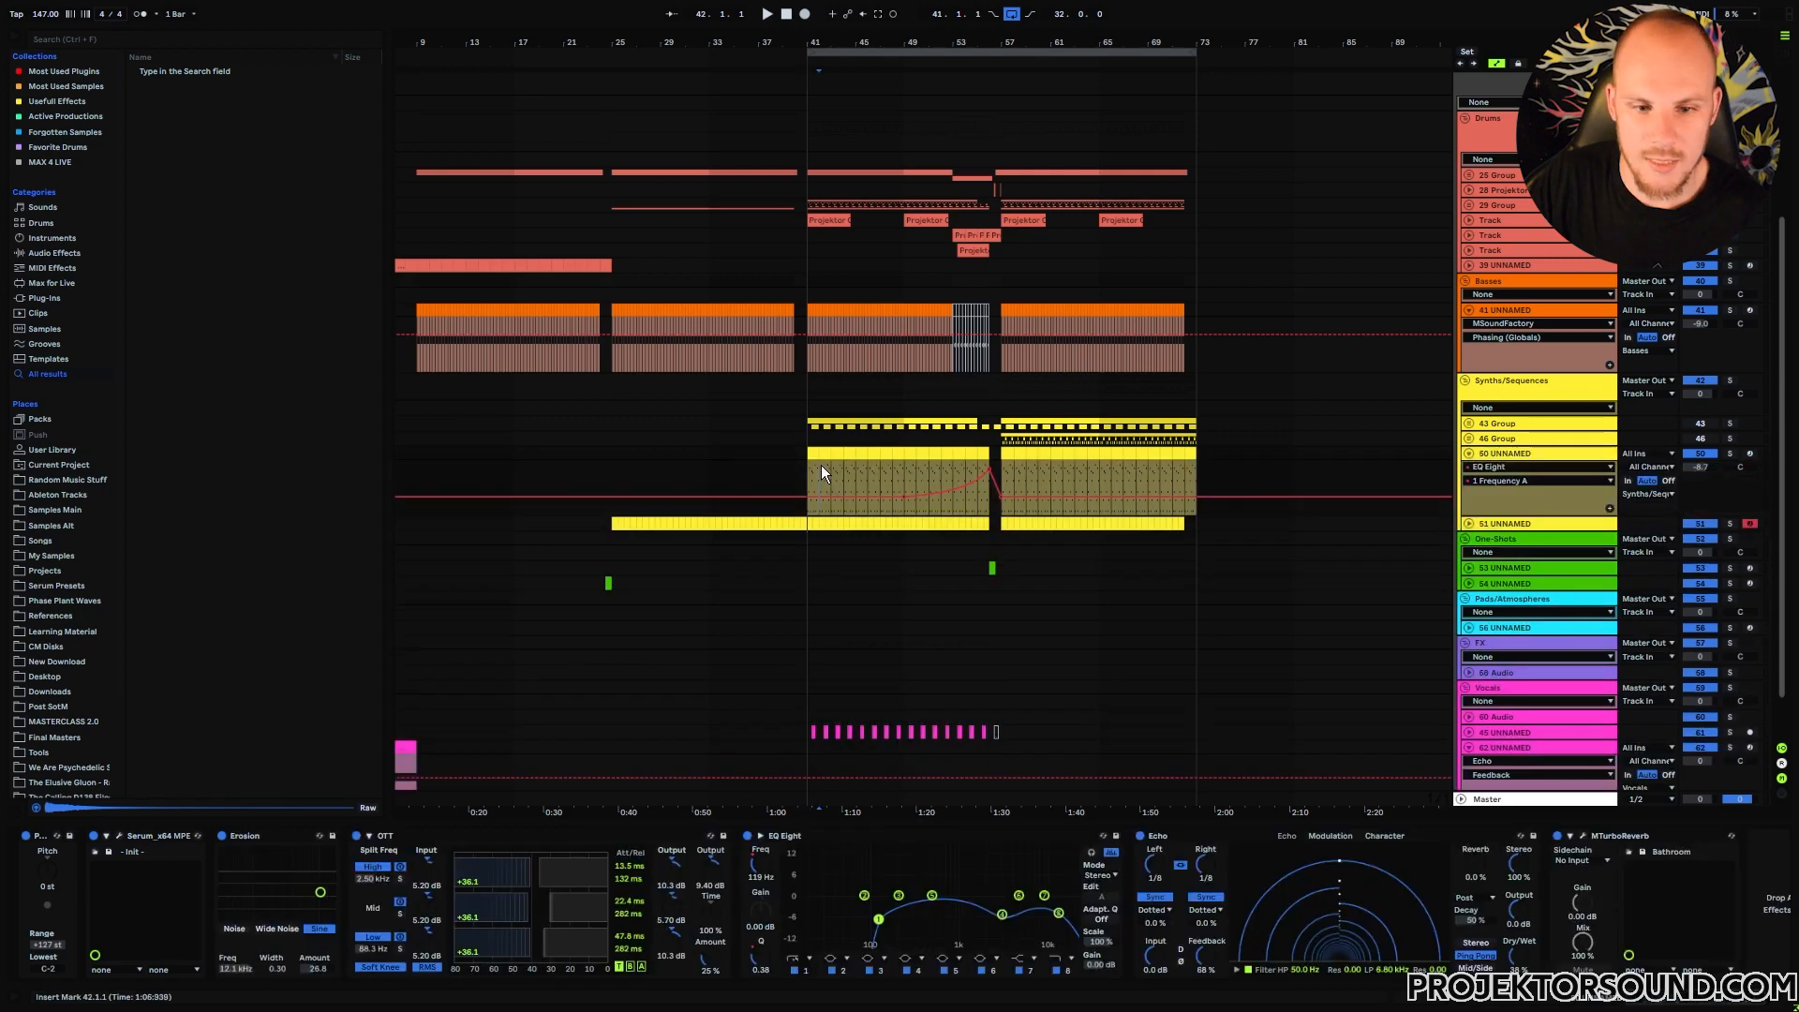
click(1501, 523)
click(1469, 524)
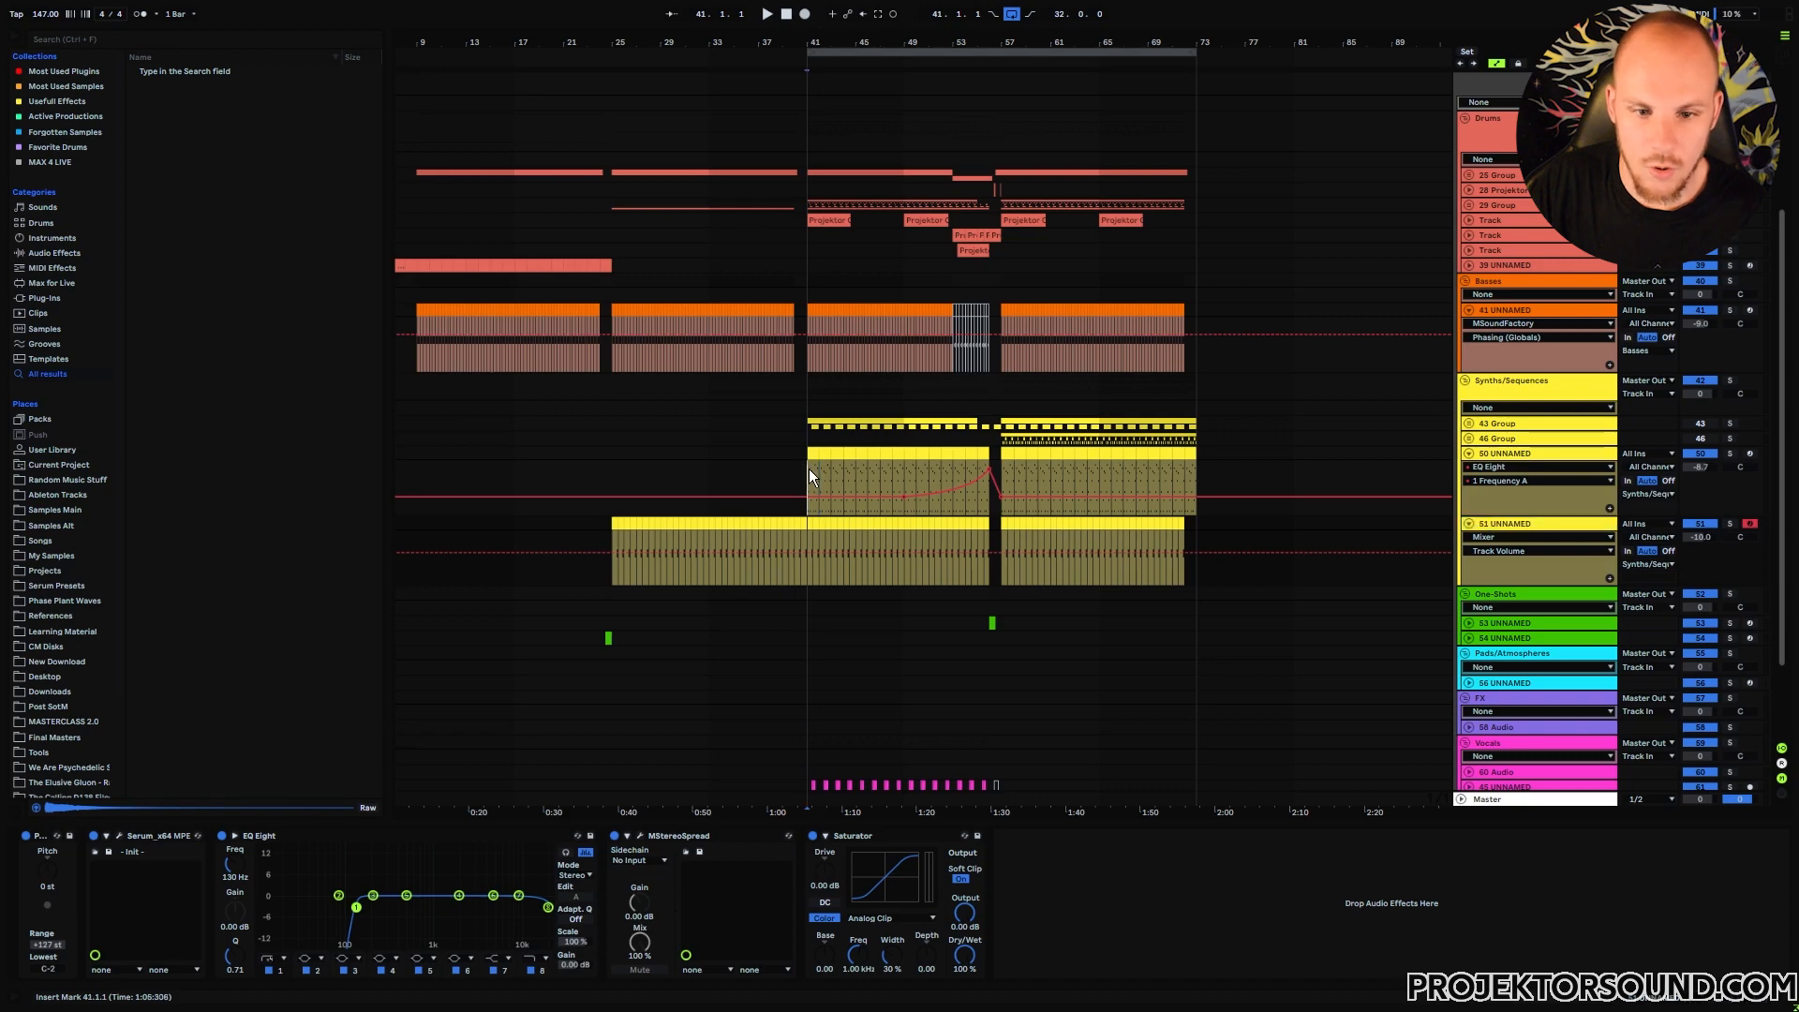
drag(808, 468, 988, 475)
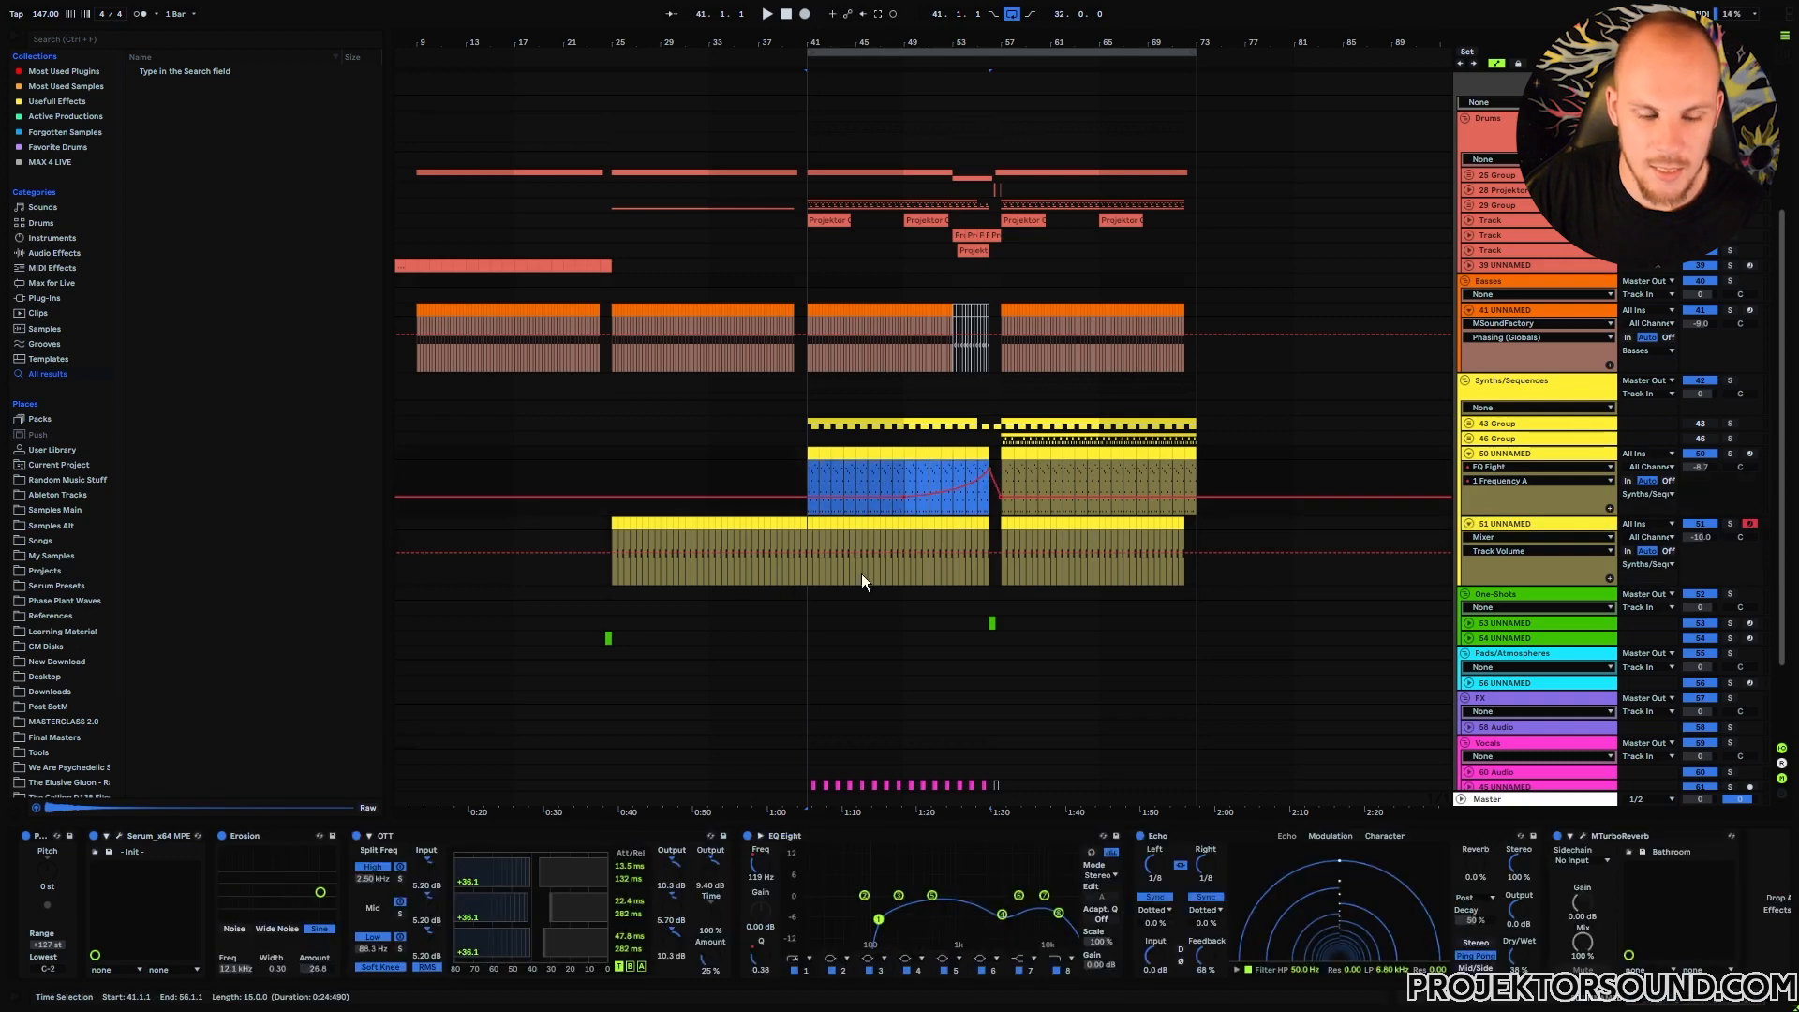
drag(808, 560, 879, 570)
click(966, 570)
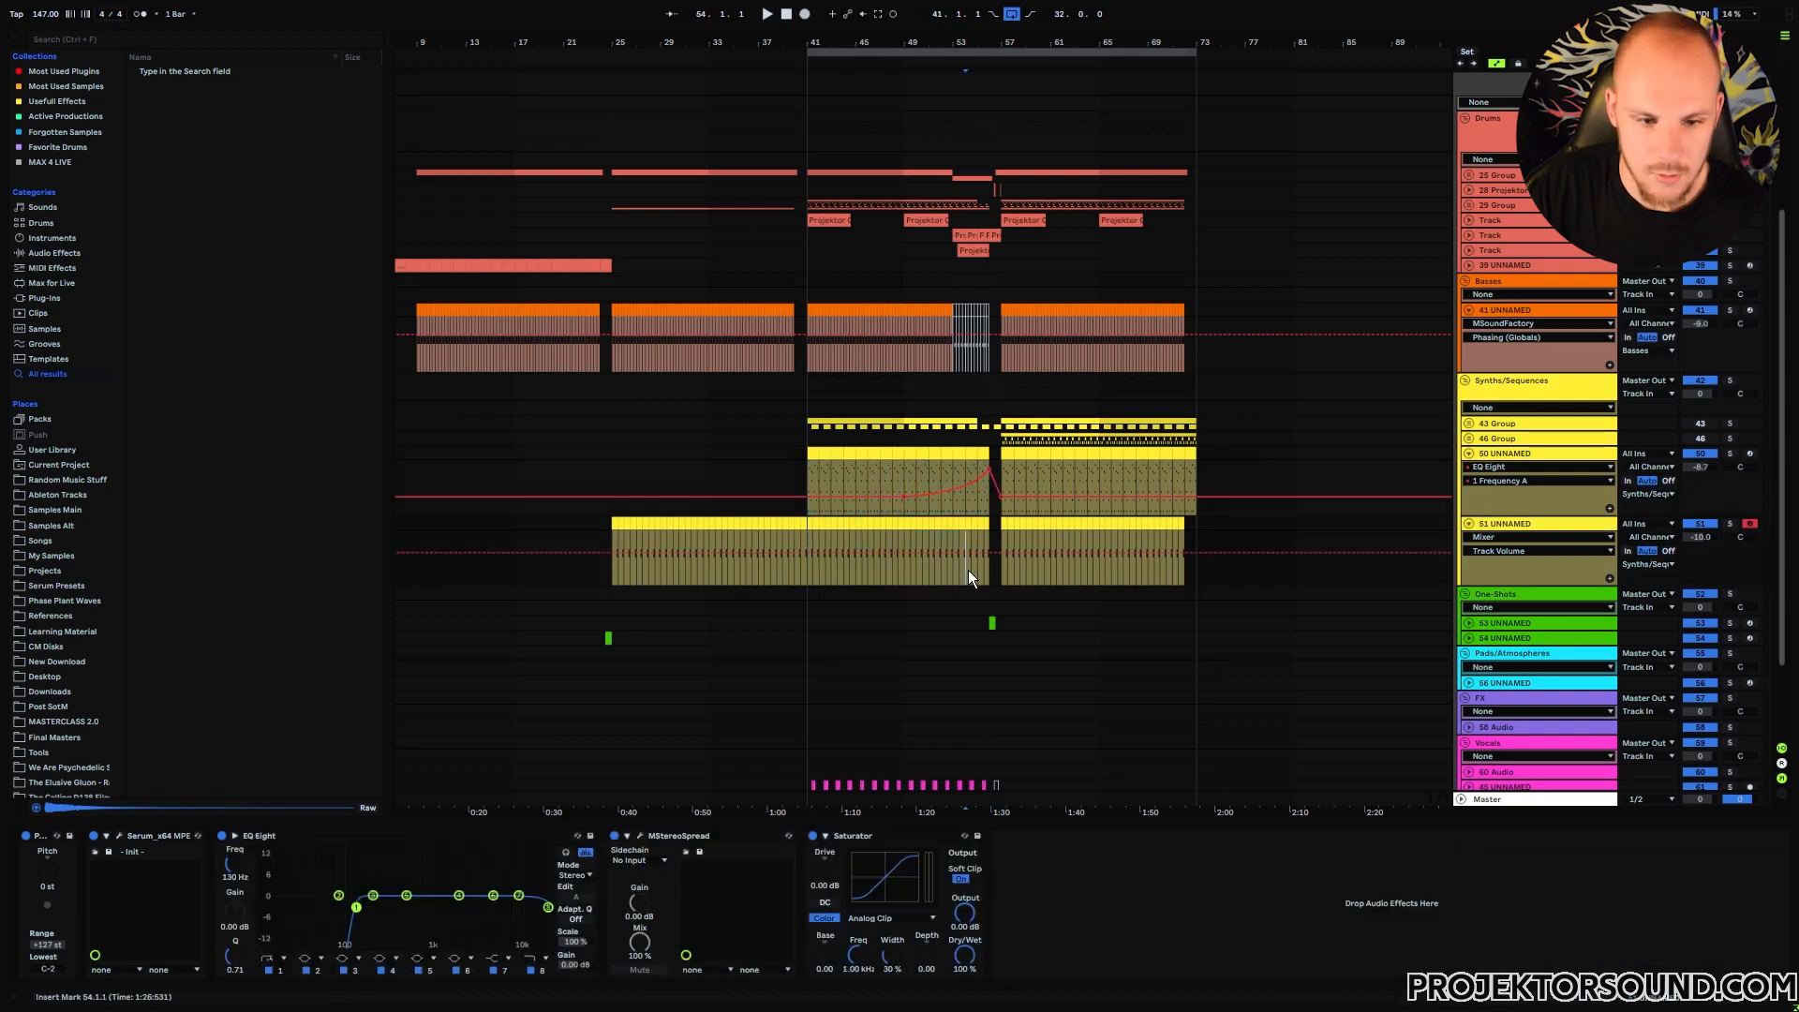
- Automate the Echo Dry/Wet on track 50 to rise from bar 41 to 50% at bar 56
click(1469, 522)
click(1522, 456)
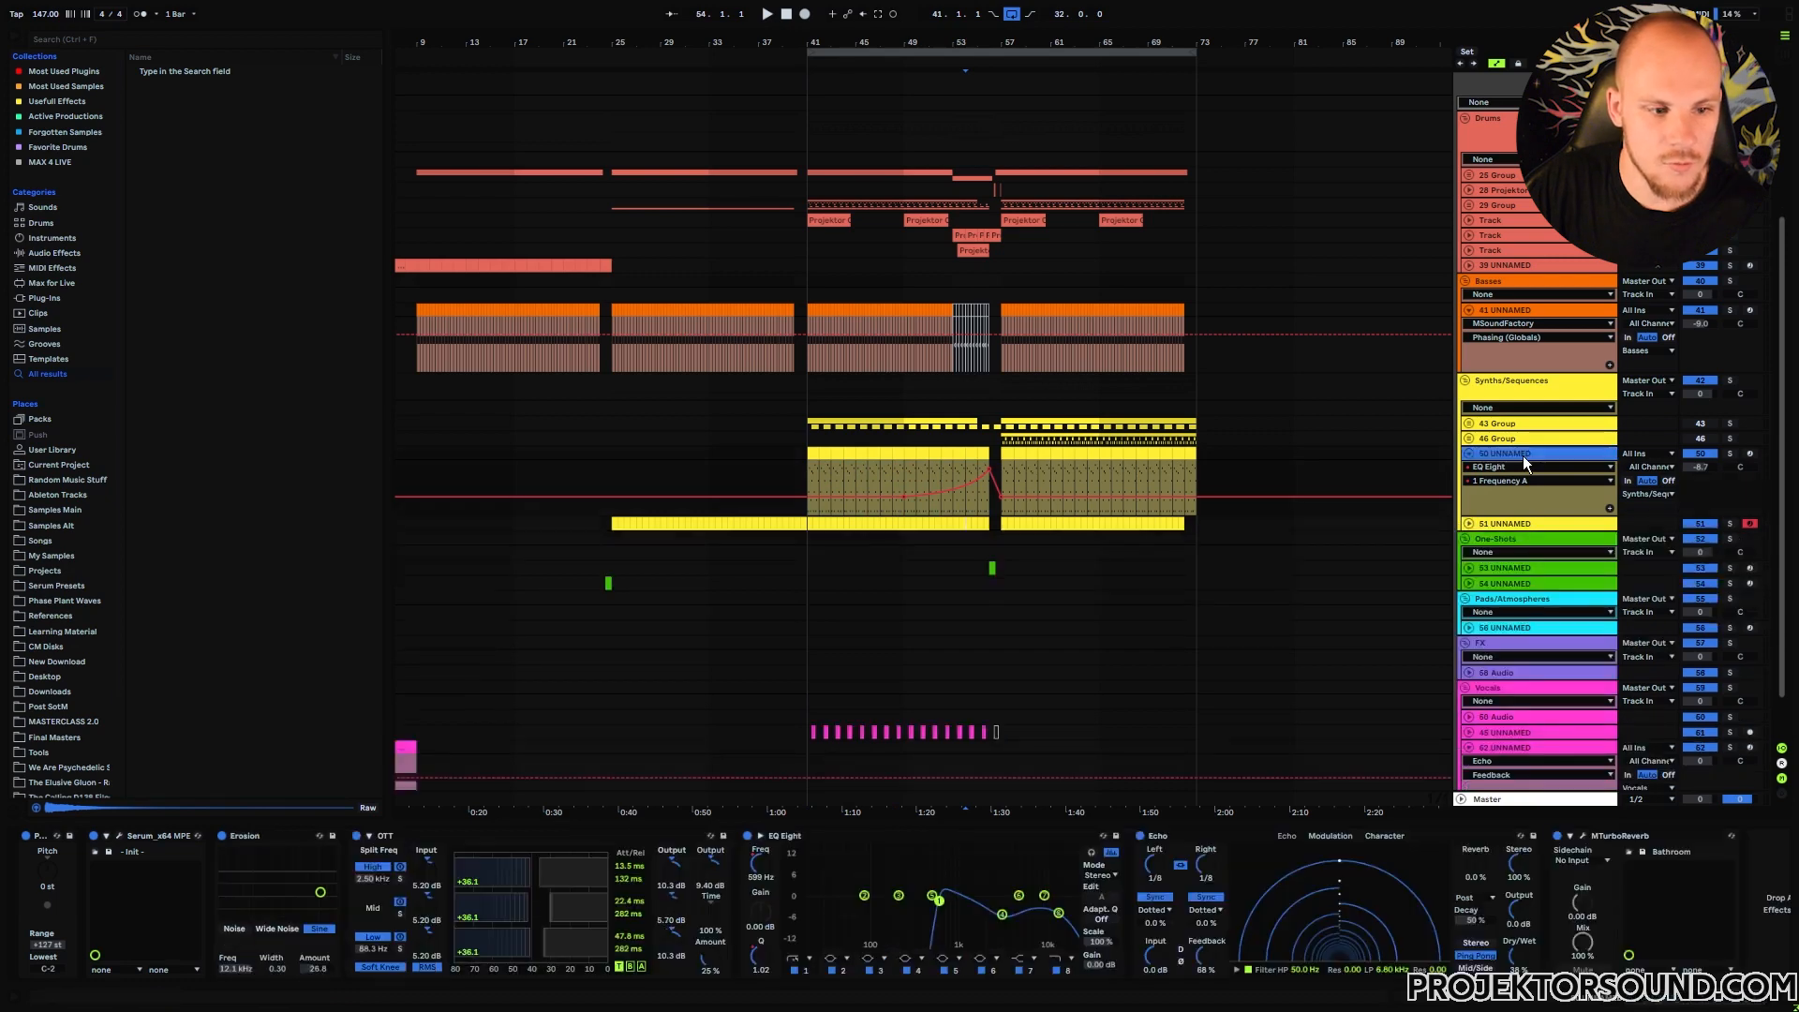
click(1522, 959)
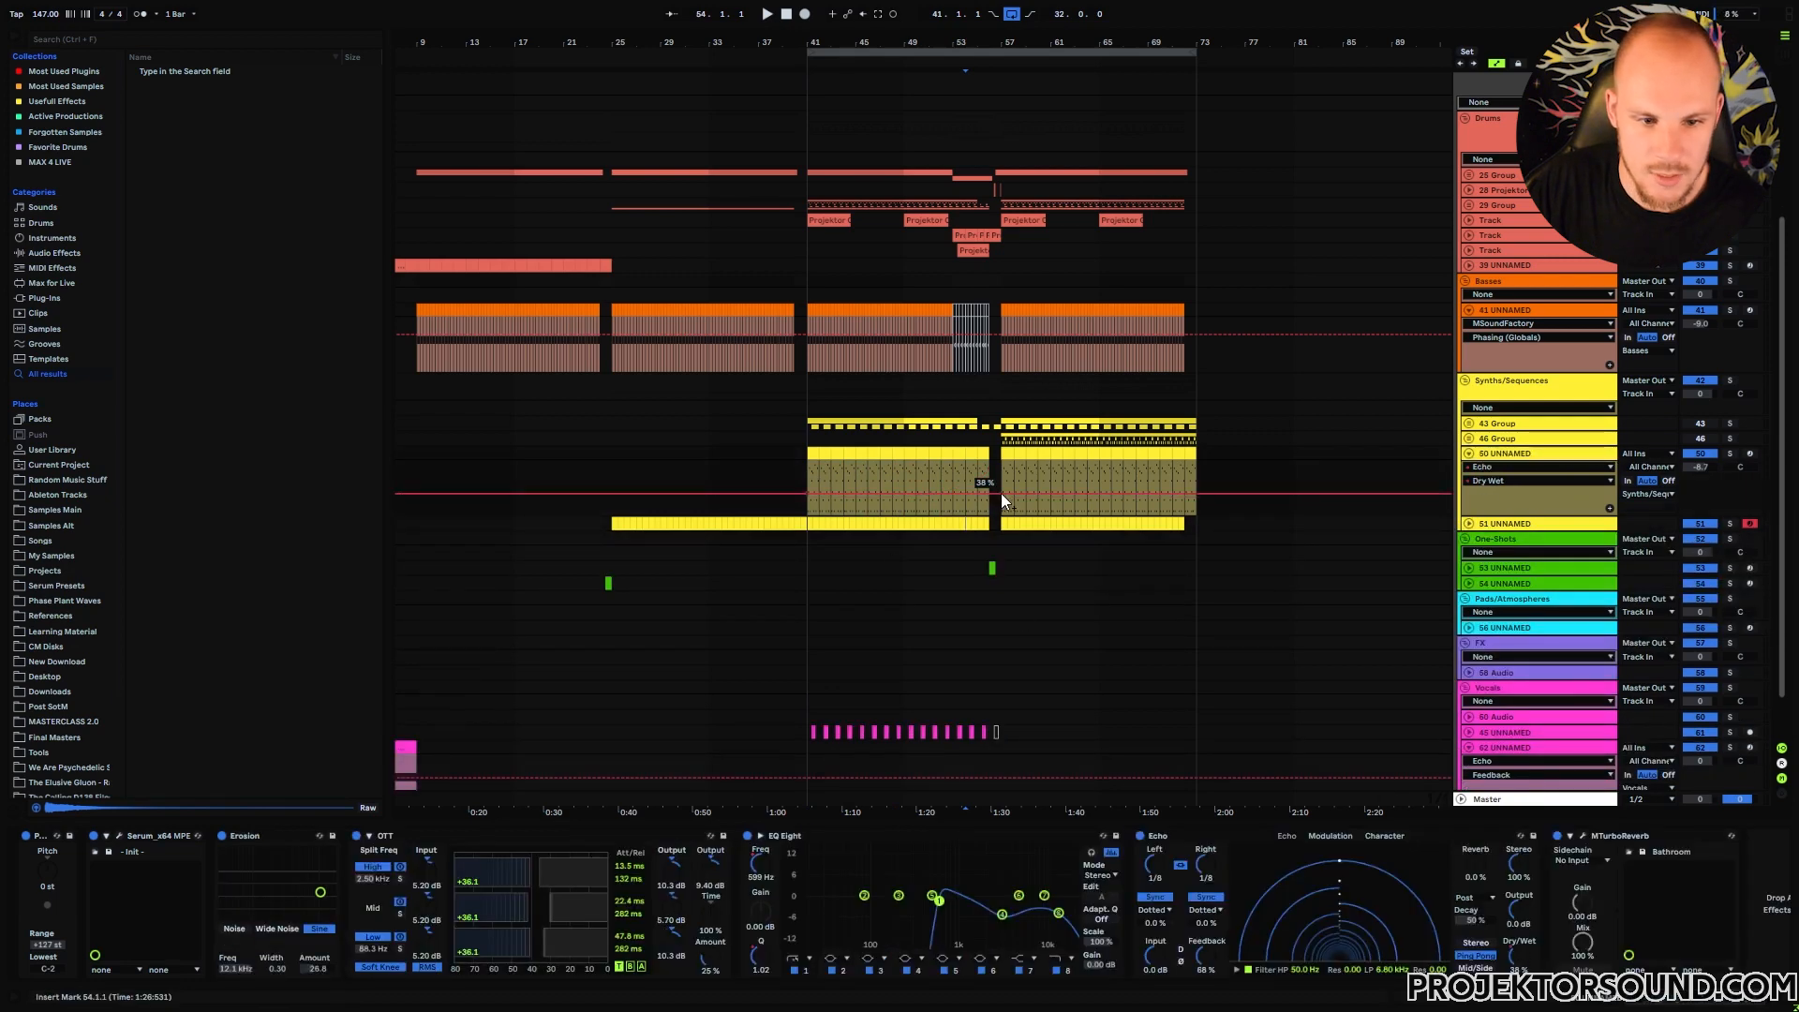
drag(988, 496, 988, 487)
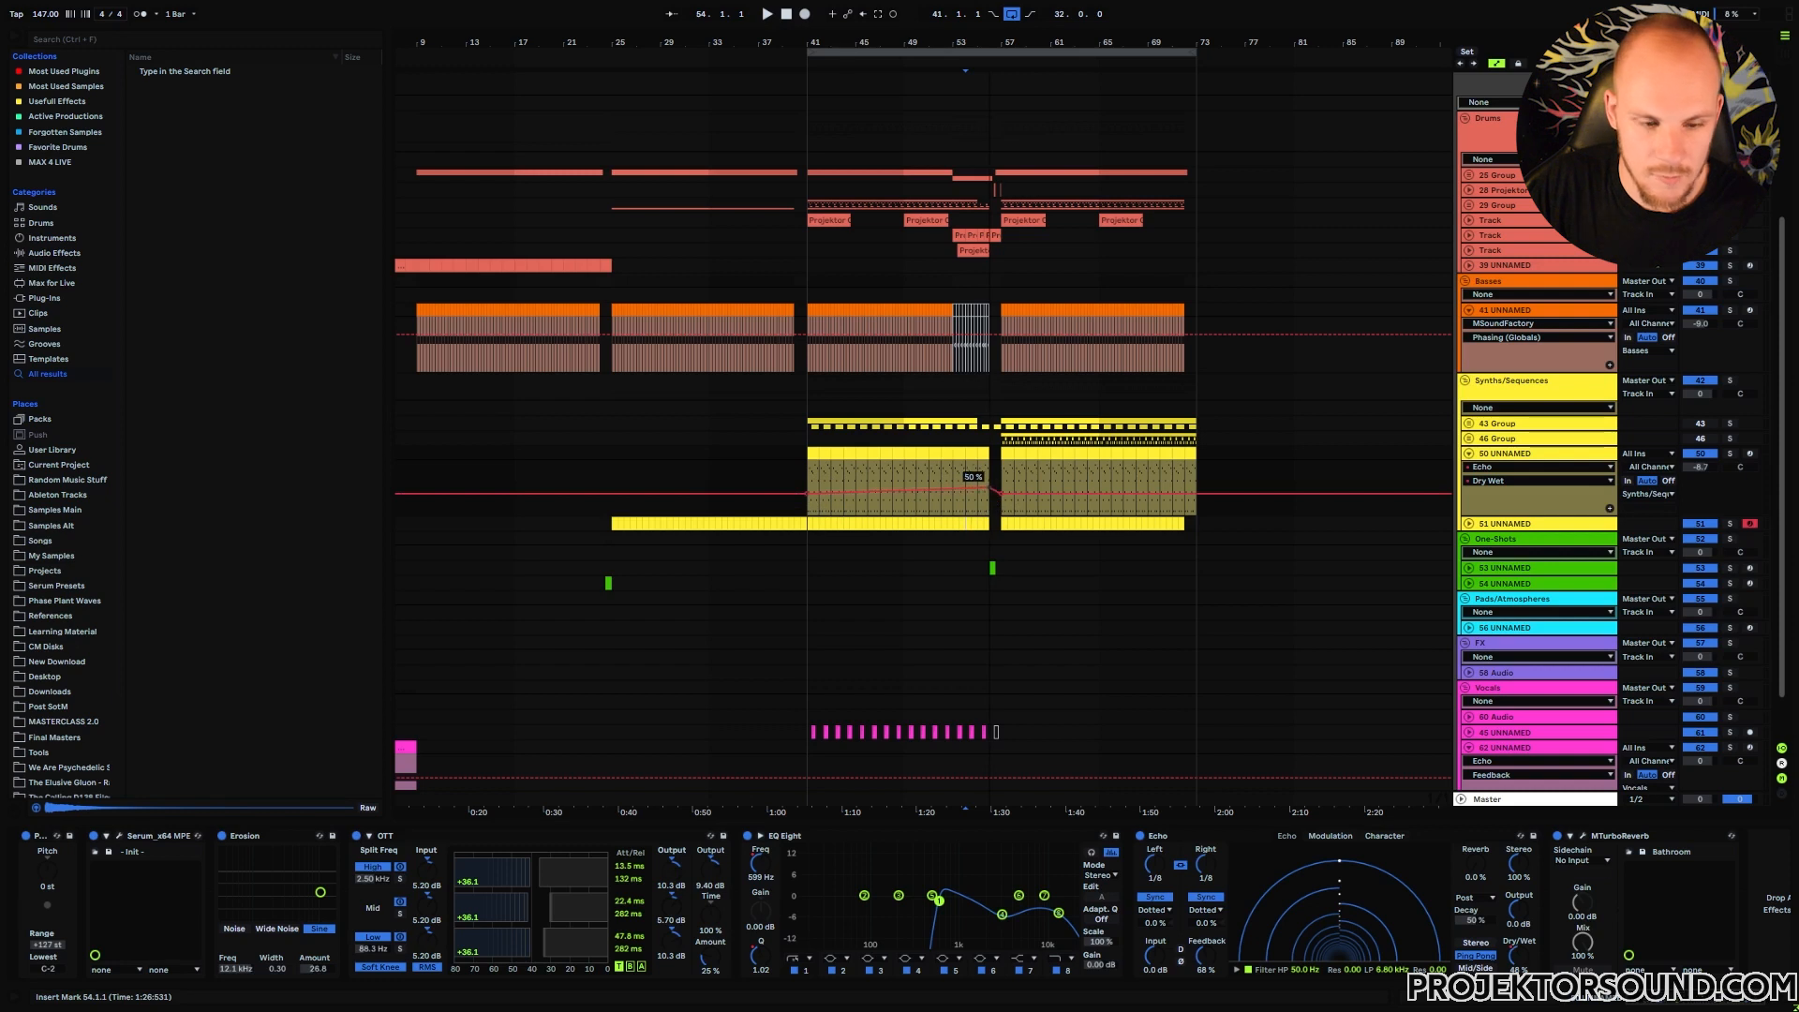
- Automate the Echo Feedback and EQ Eight's band 8 frequency on track 50 to rise towards the break
click(1203, 955)
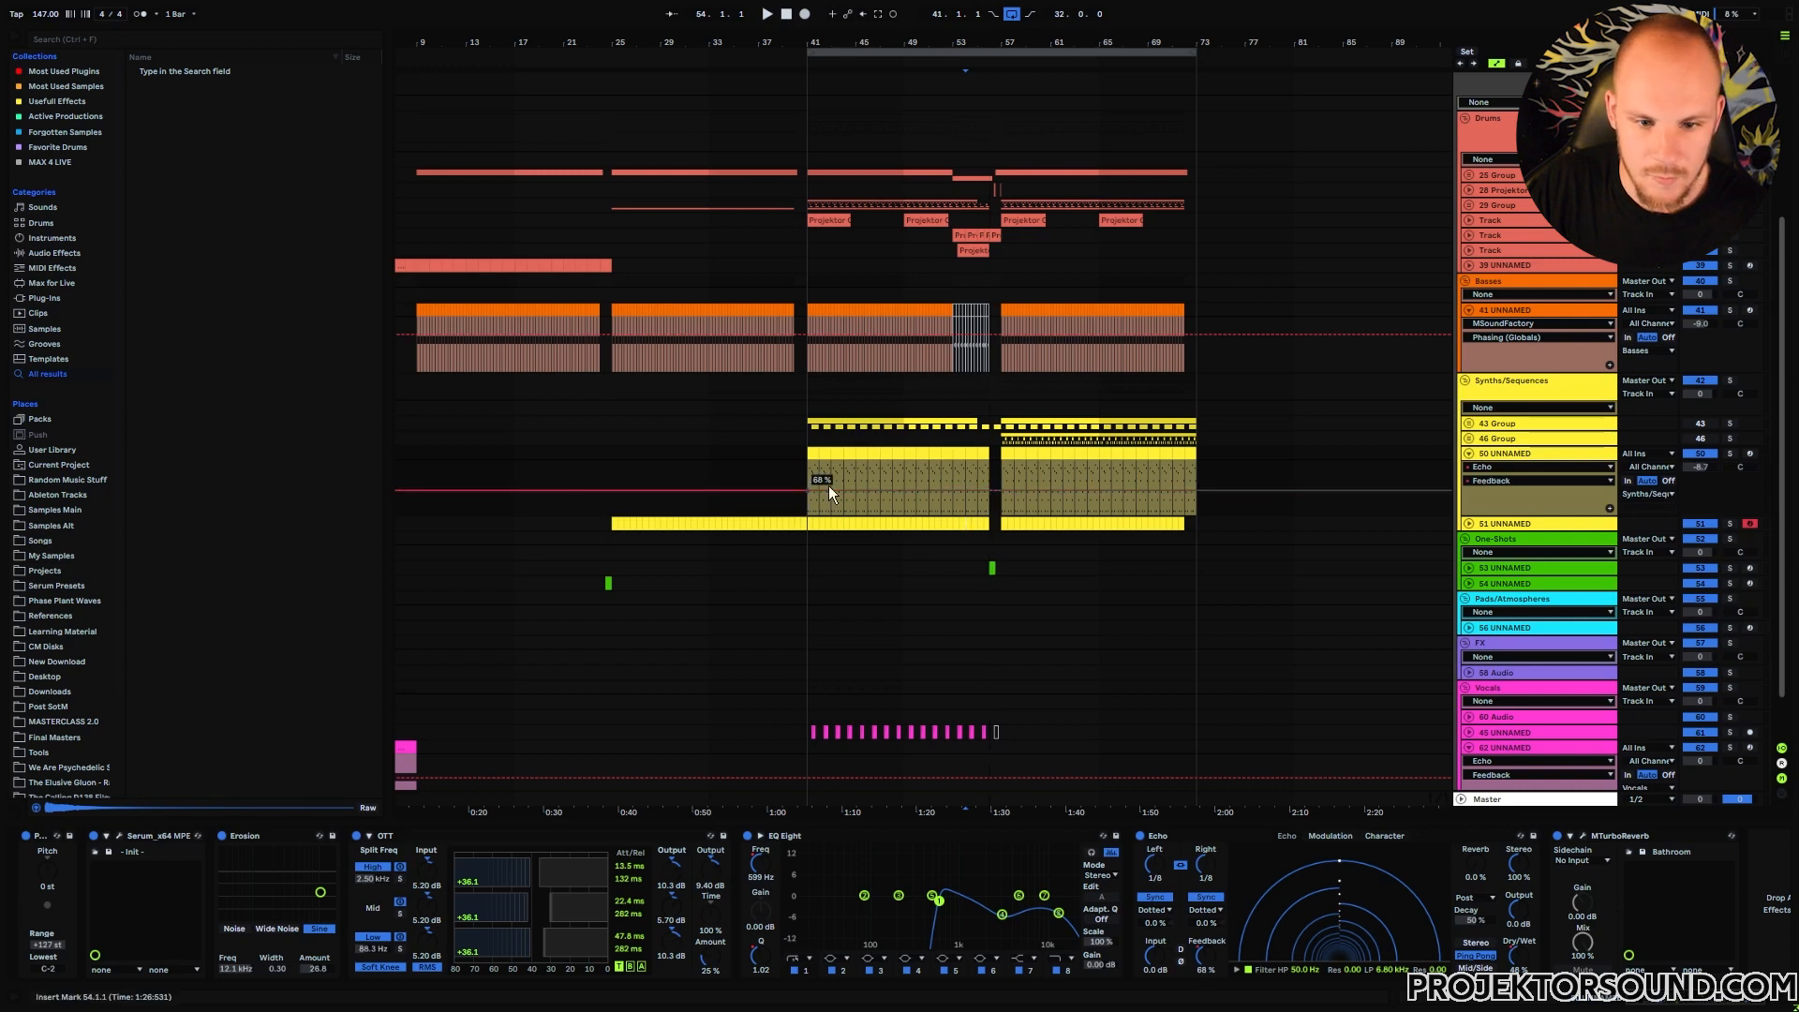
drag(990, 490, 989, 481)
click(1061, 971)
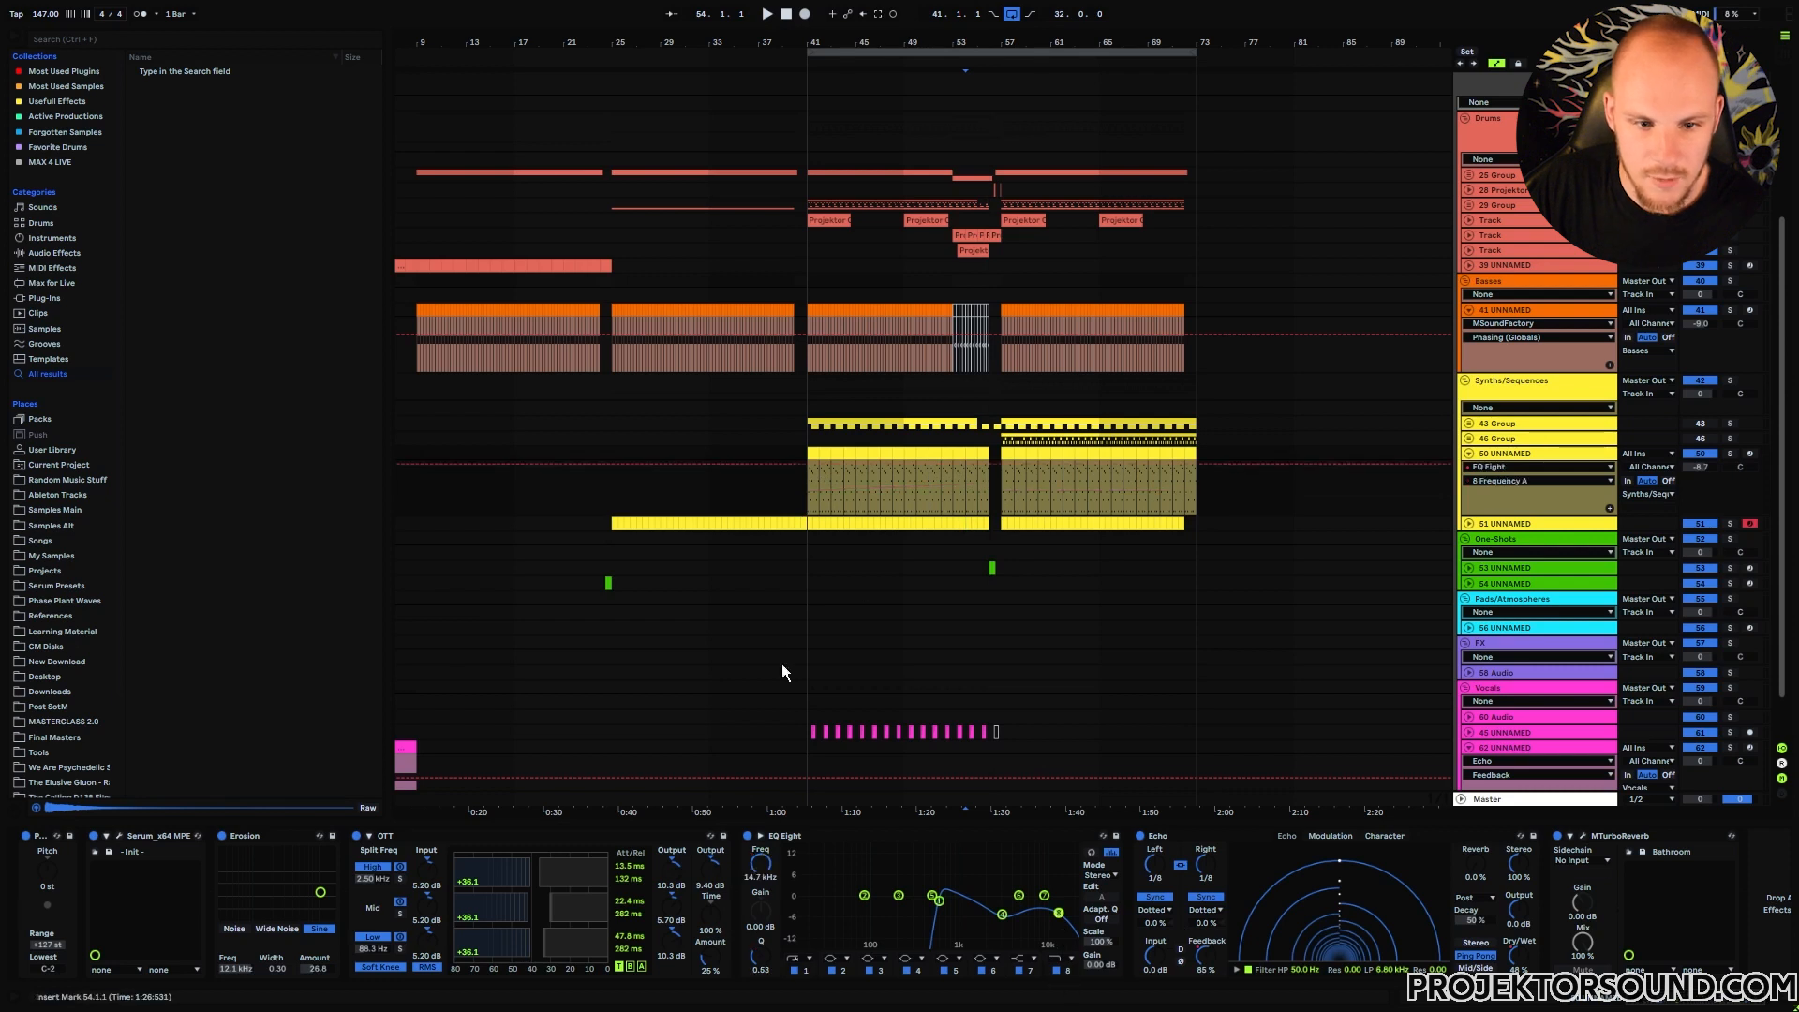
drag(992, 464, 992, 459)
- Automate the Erosion Amount and MTurboReverb Dry/wet on track 50 to build up to the break
click(311, 971)
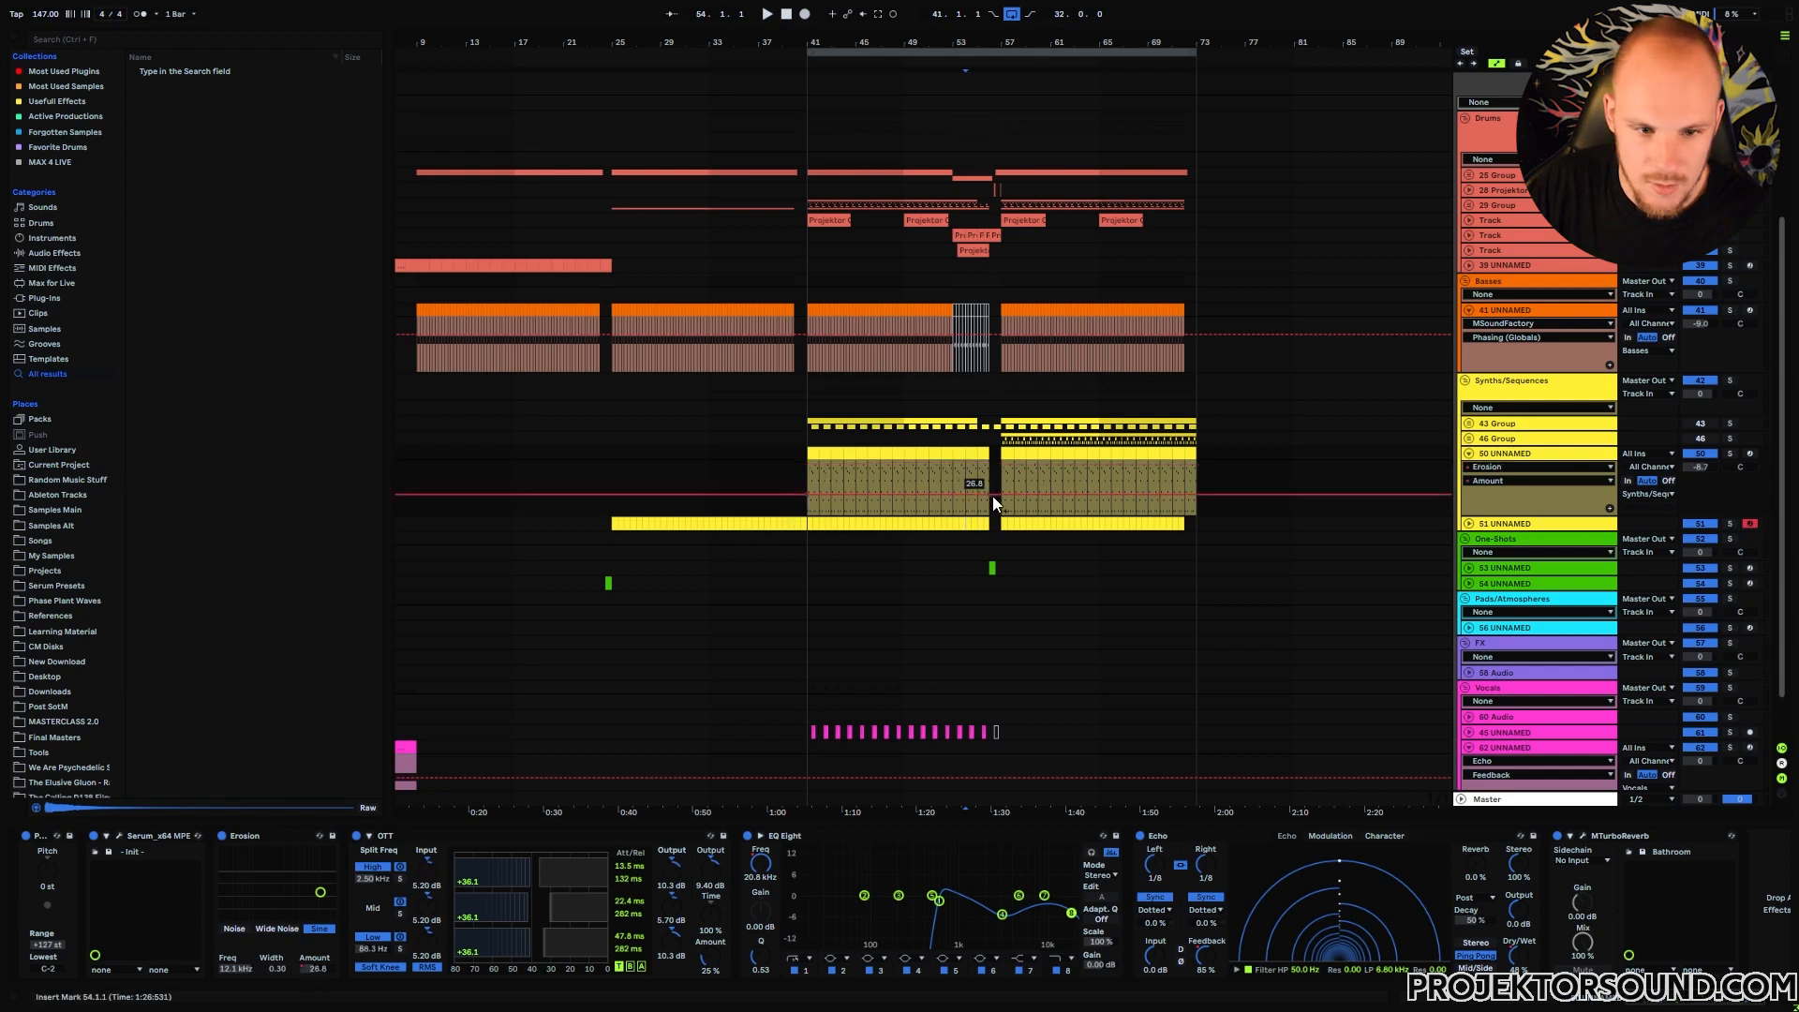
drag(996, 492, 996, 481)
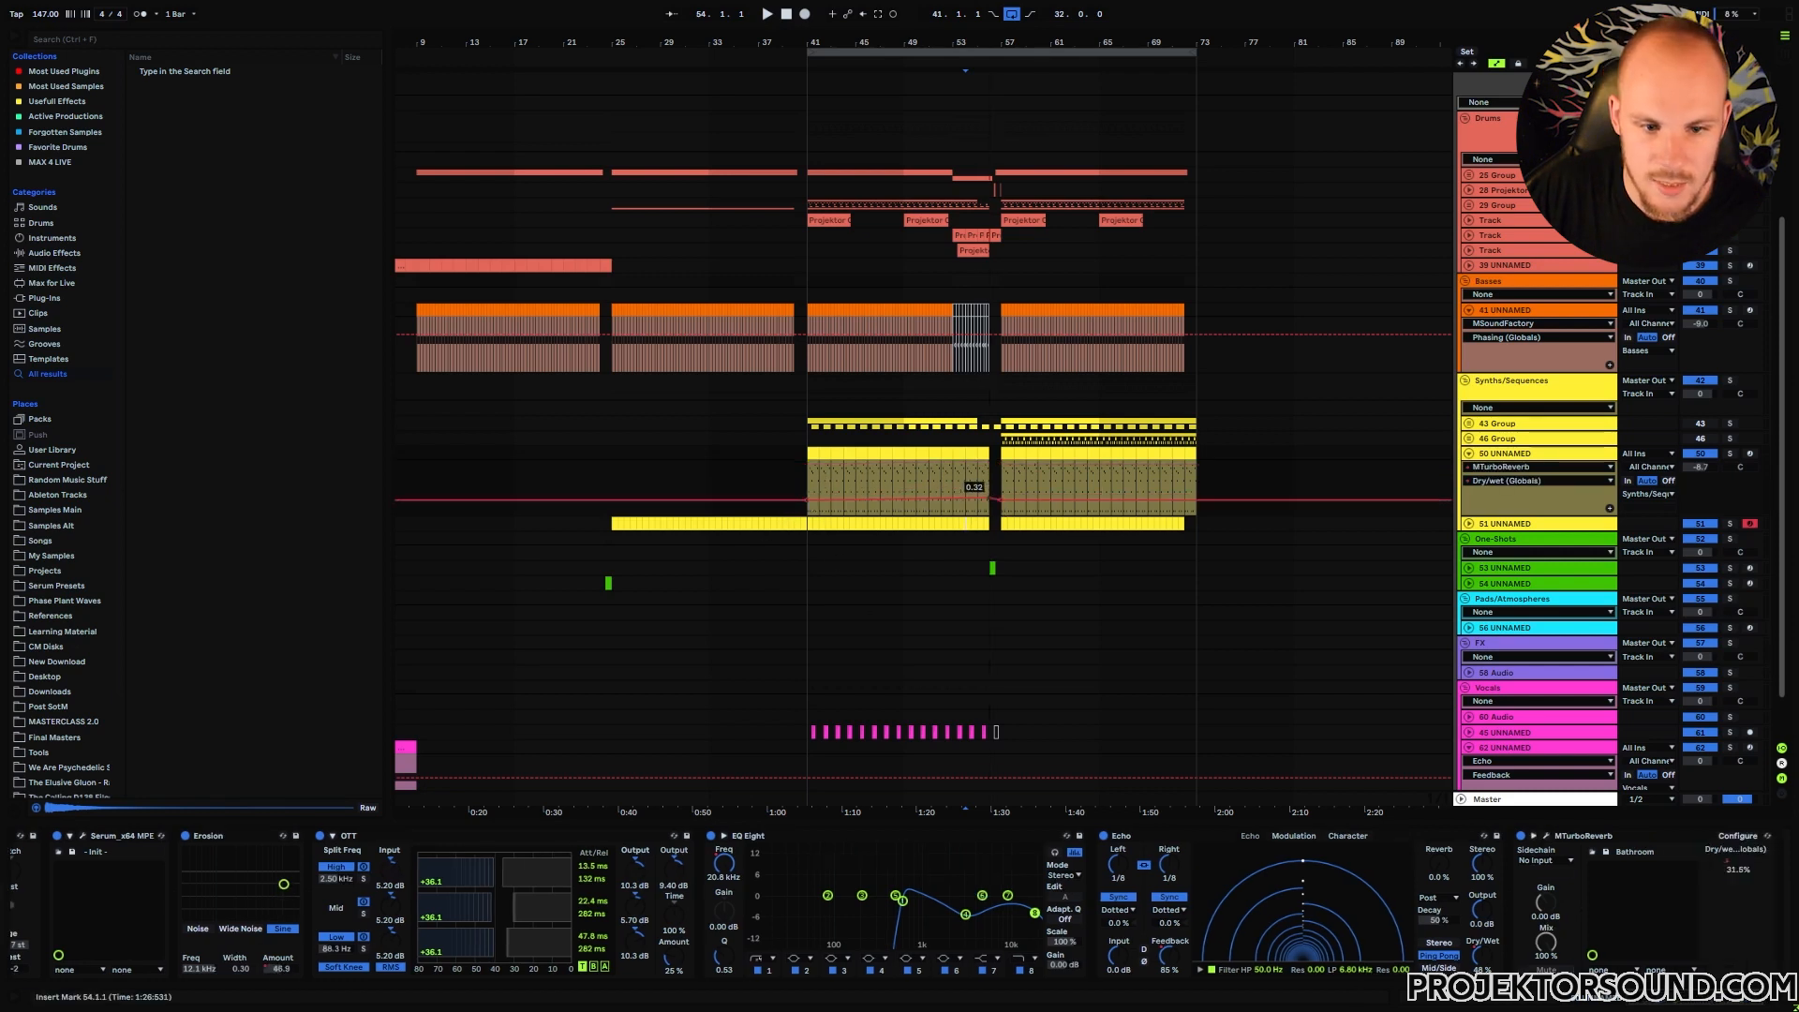
drag(992, 496, 925, 511)
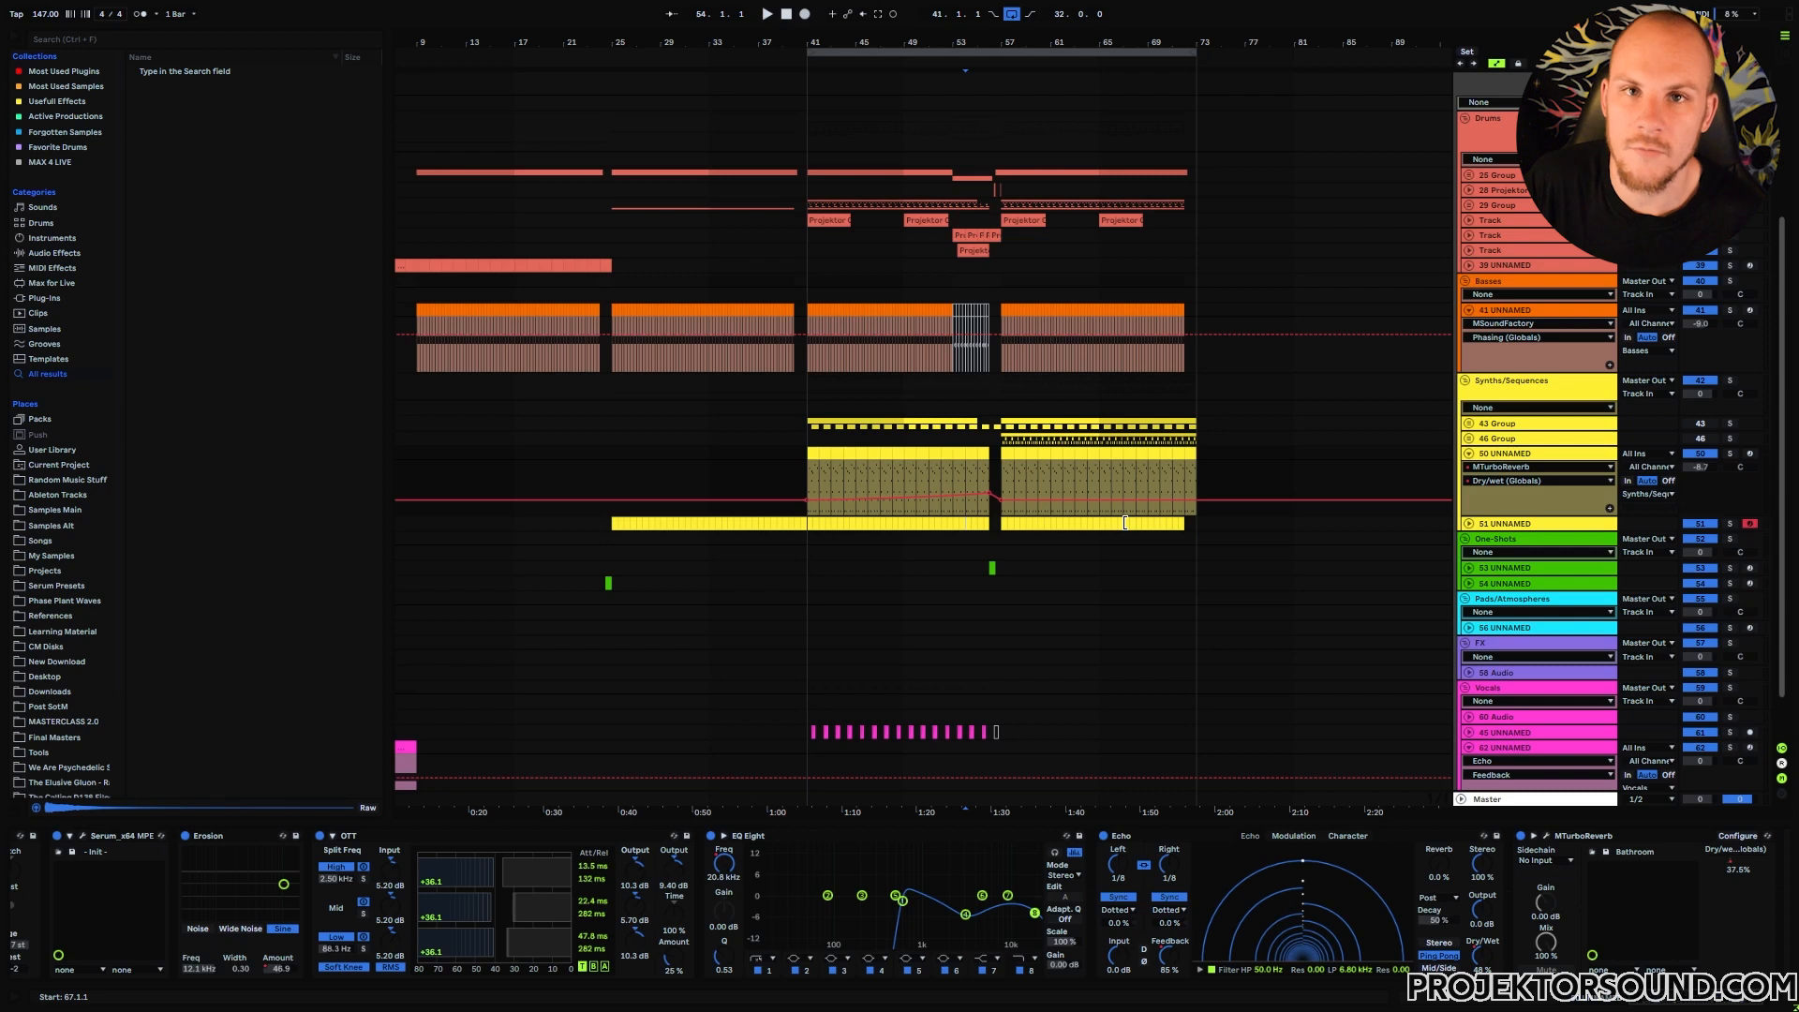
- Unfold track 51's lane and place the insert marker on it at bar 41
click(901, 485)
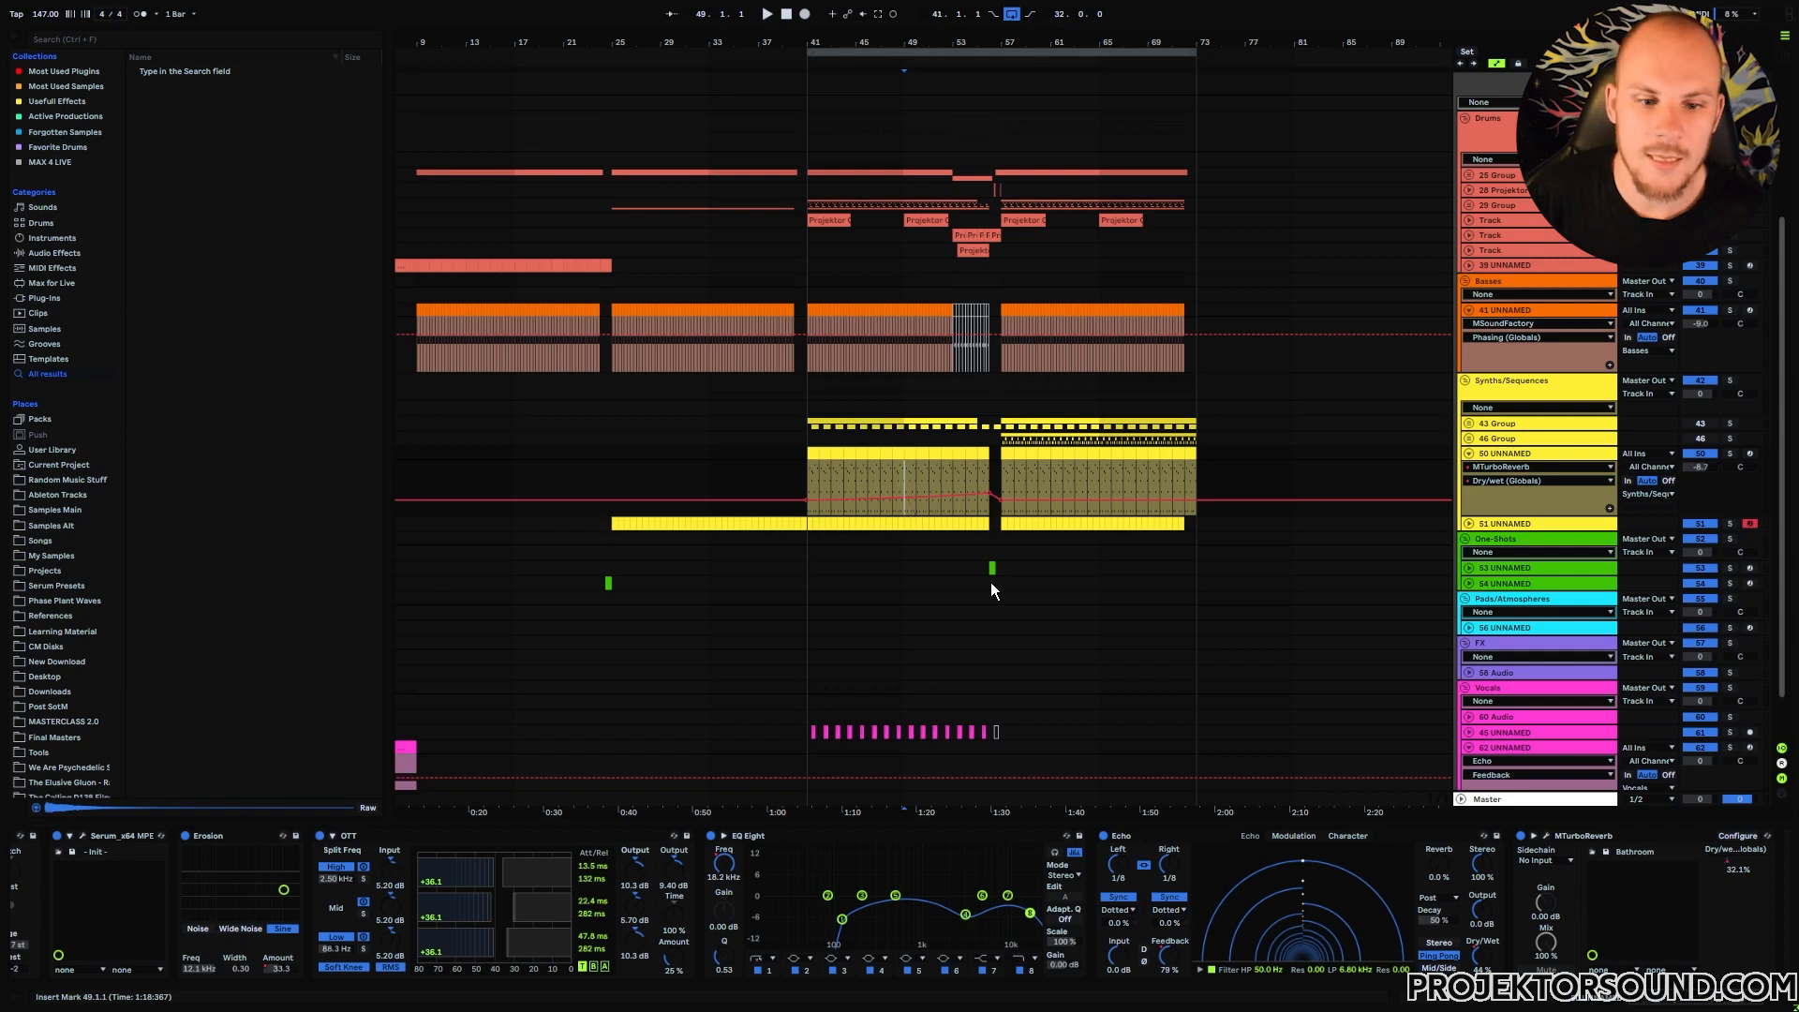
click(1469, 524)
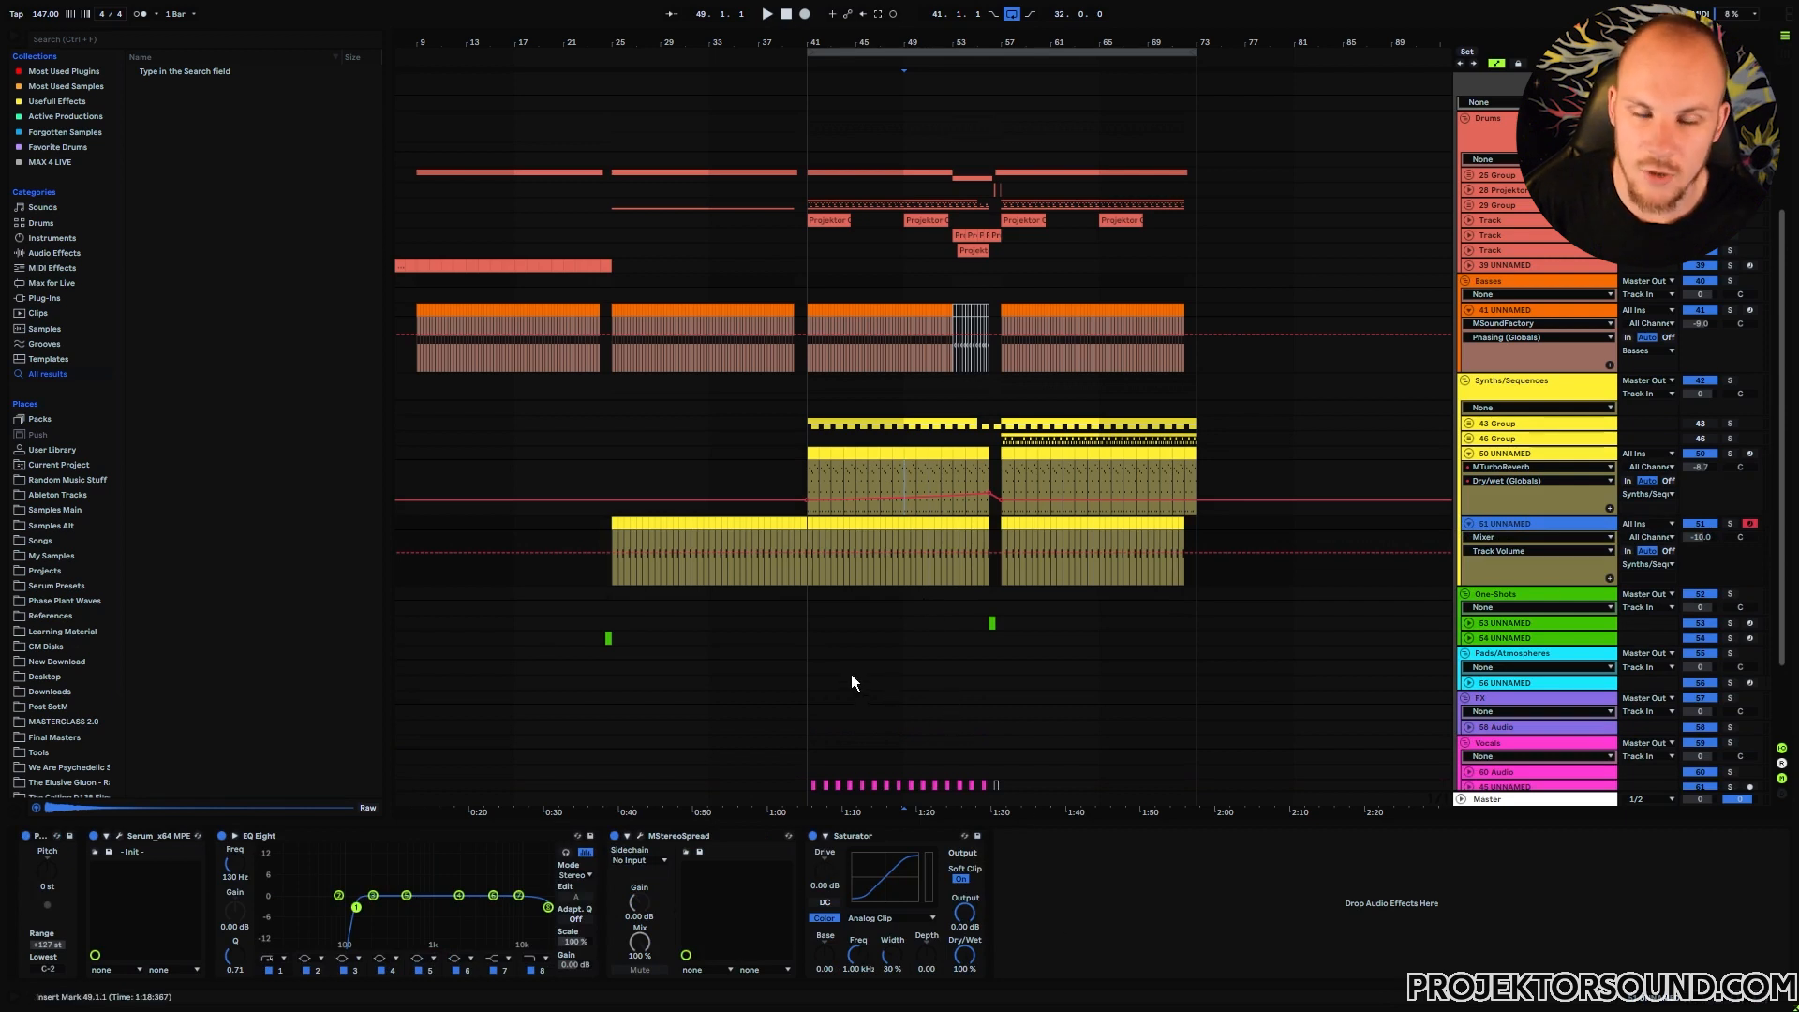
click(812, 570)
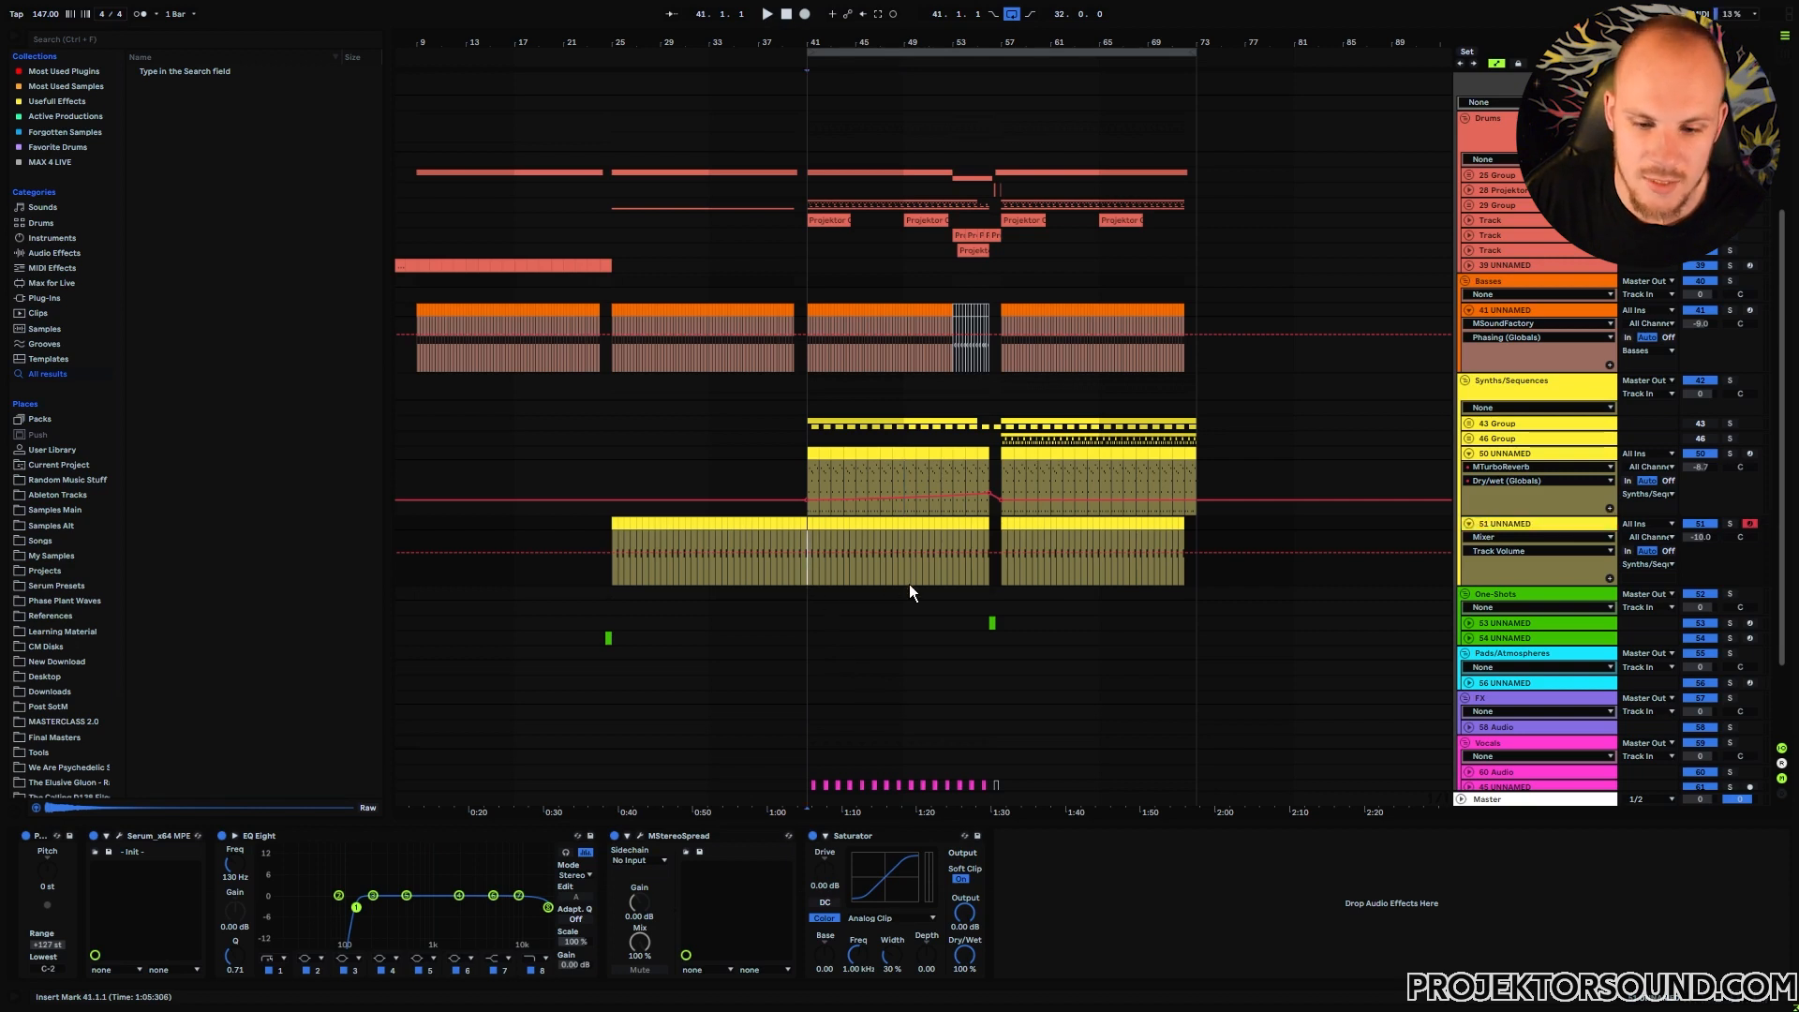